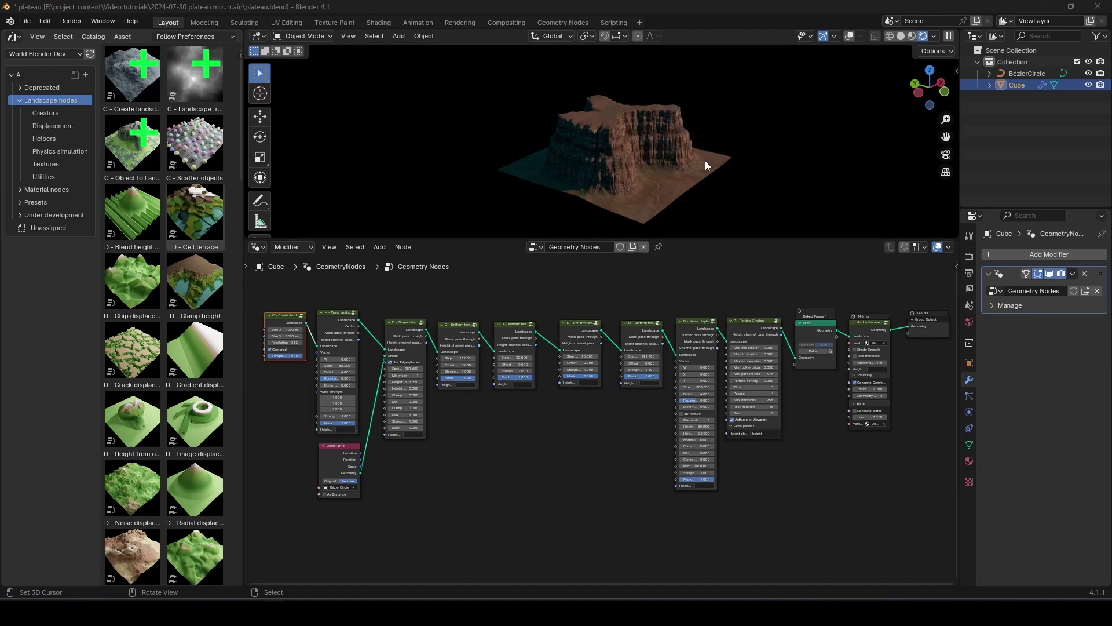
{"action": "middle_click_drag", "start_coordinate": [694, 186], "coordinate": [595, 145]}
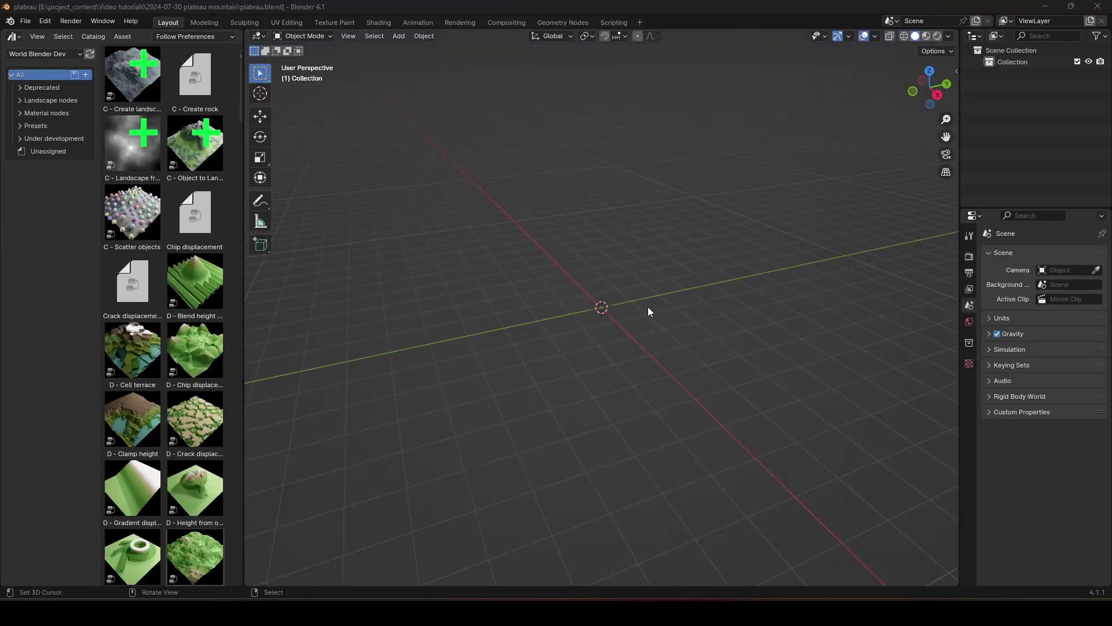
Add a cube mesh object to the empty scene
{"action": "middle_click_drag", "start_coordinate": [648, 307], "coordinate": [575, 298]}
{"action": "key", "text": "shift+a"}
{"action": "mouse_move", "coordinate": [568, 309]}
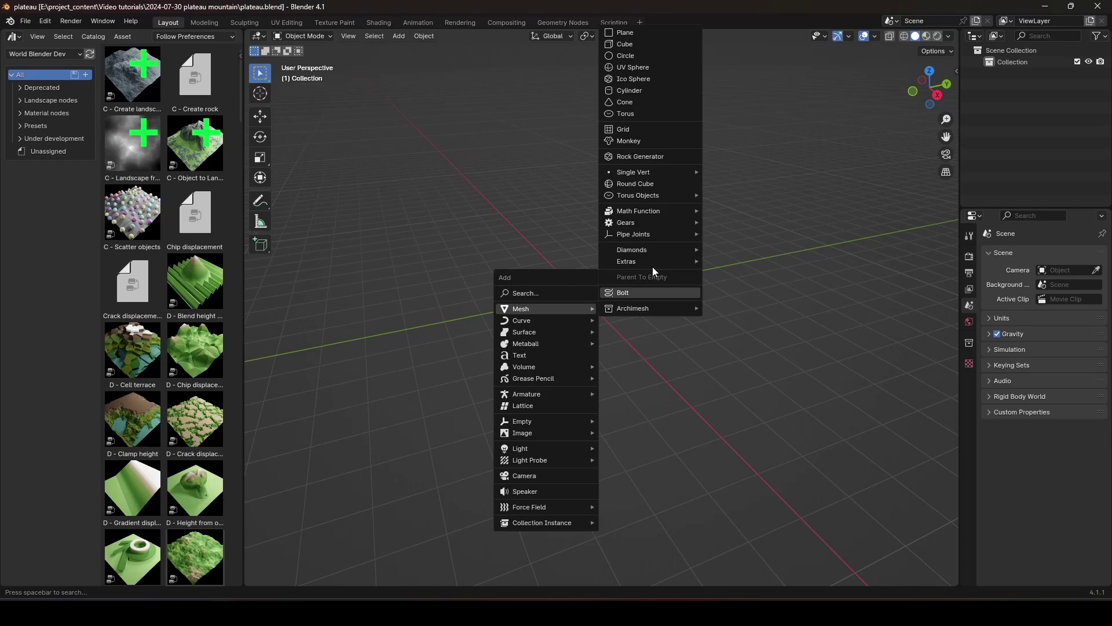
{"action": "left_click", "coordinate": [629, 40]}
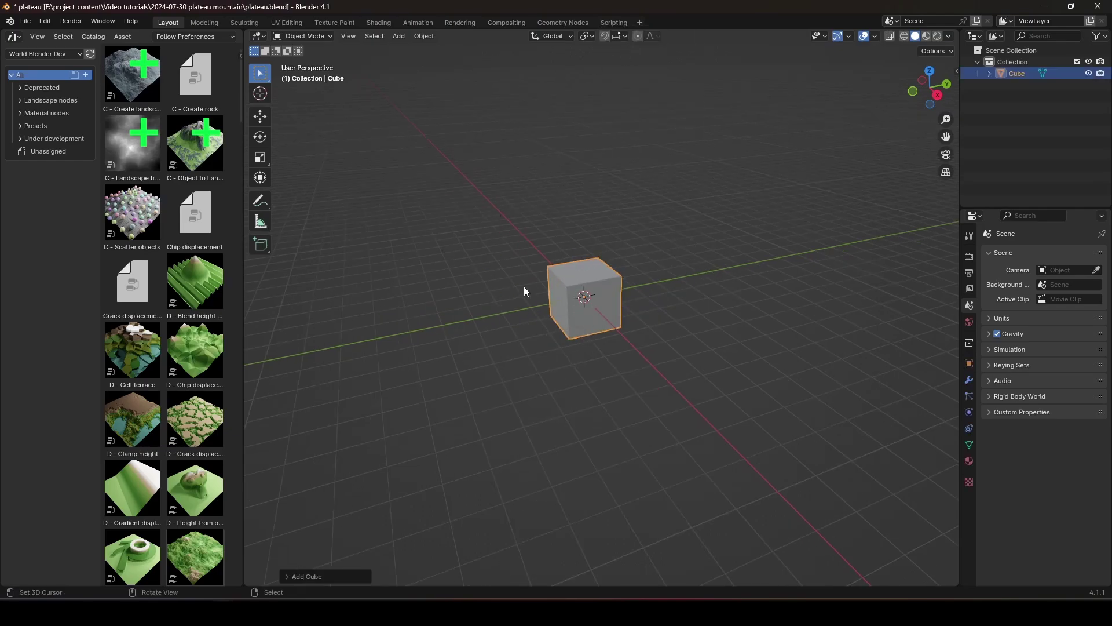
Delete all of the cube's vertices in edit mode and return to object mode
{"action": "middle_click_drag", "start_coordinate": [523, 286], "coordinate": [593, 295]}
{"action": "key", "text": "Tab"}
{"action": "key", "text": "x"}
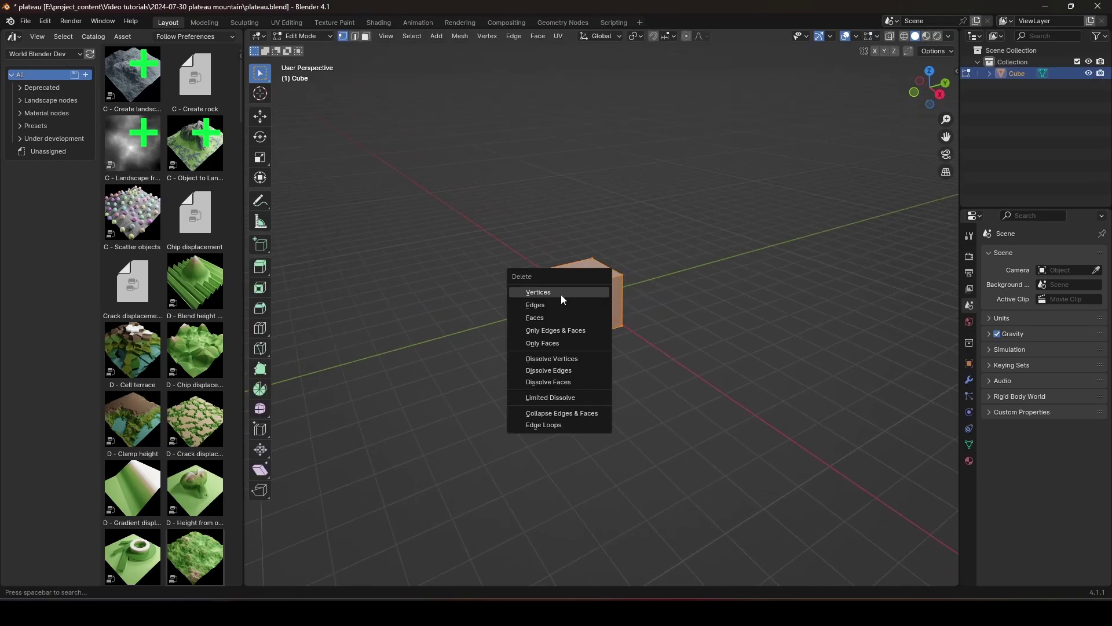
{"action": "left_click", "coordinate": [562, 291]}
{"action": "key", "text": "Tab"}
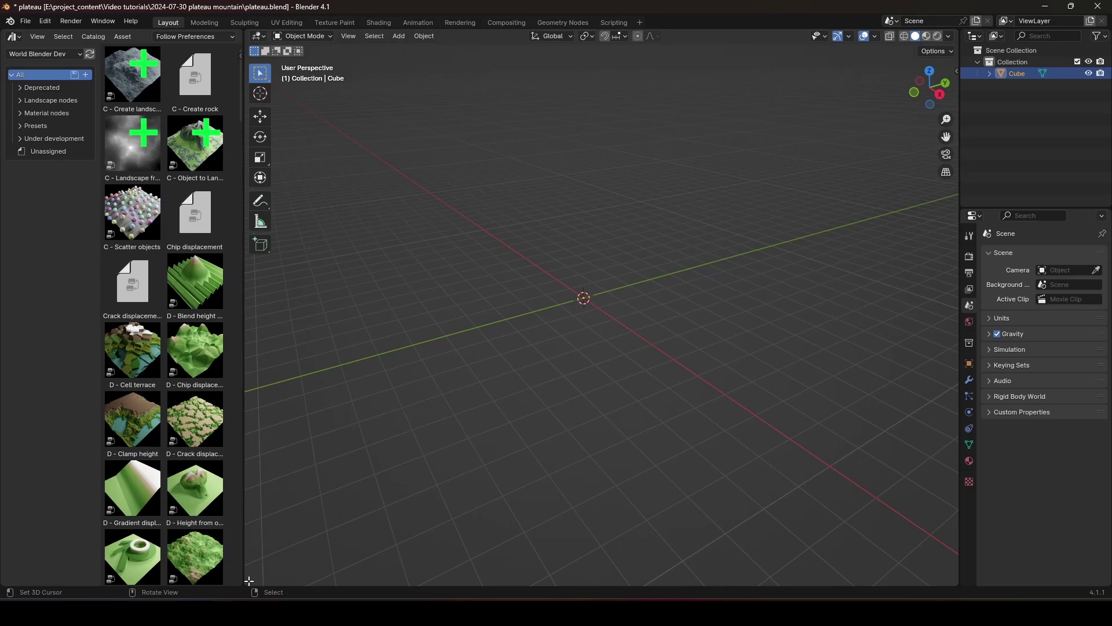
Split the 3D viewport into an upper and a lower area and make the lower one a Geometry Node Editor
{"action": "left_click_drag", "start_coordinate": [271, 570], "coordinate": [264, 334]}
{"action": "left_click", "coordinate": [259, 340]}
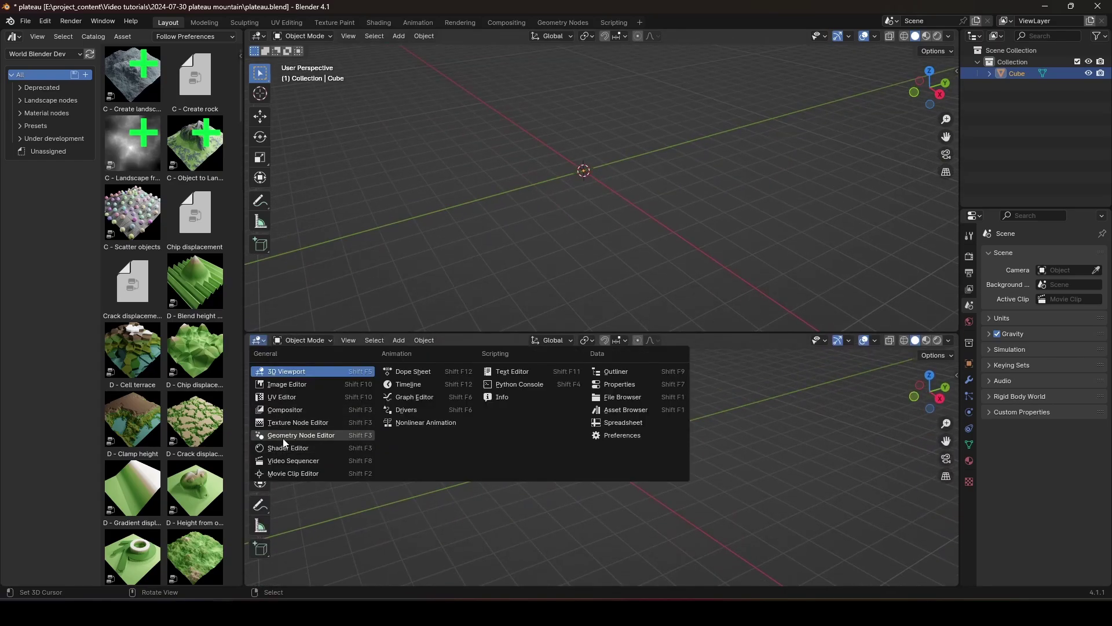
{"action": "left_click", "coordinate": [298, 435]}
Create a new geometry node tree for the emptied cube object
{"action": "left_click", "coordinate": [596, 340]}
{"action": "middle_click_drag", "start_coordinate": [544, 519], "coordinate": [574, 457]}
{"action": "scroll", "coordinate": [576, 458], "scroll_direction": "up", "scroll_amount": 4}
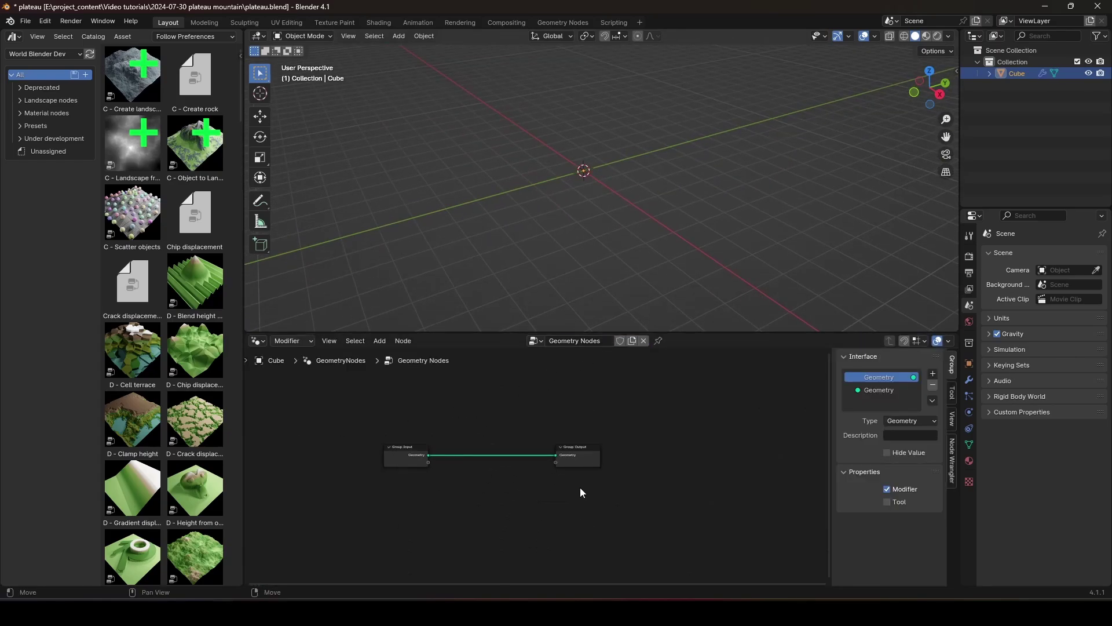
{"action": "middle_click_drag", "start_coordinate": [522, 507], "coordinate": [586, 512]}
{"action": "scroll", "coordinate": [586, 512], "scroll_direction": "up", "scroll_amount": 3}
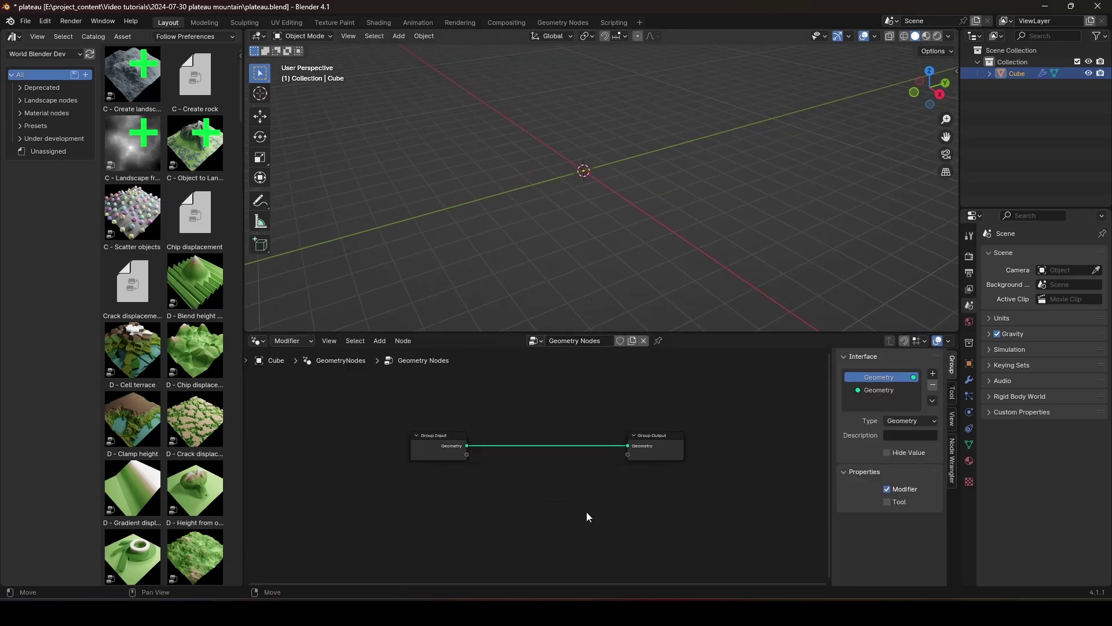
Add the Create landscape node from the Landscape nodes Creators assets and connect its Landscape output to the Group Output
{"action": "left_click", "coordinate": [21, 100]}
{"action": "left_click", "coordinate": [44, 113]}
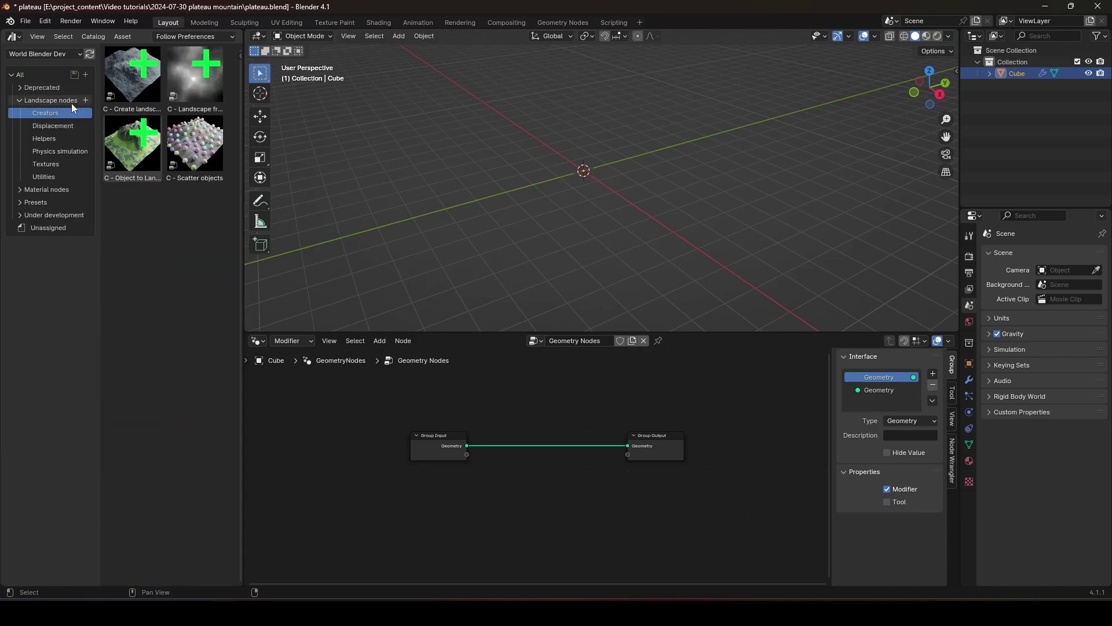
{"action": "left_click_drag", "start_coordinate": [132, 76], "coordinate": [462, 470]}
{"action": "middle_click_drag", "start_coordinate": [518, 566], "coordinate": [491, 525]}
{"action": "scroll", "coordinate": [491, 526], "scroll_direction": "up", "scroll_amount": 5}
{"action": "left_click_drag", "start_coordinate": [450, 425], "coordinate": [635, 377]}
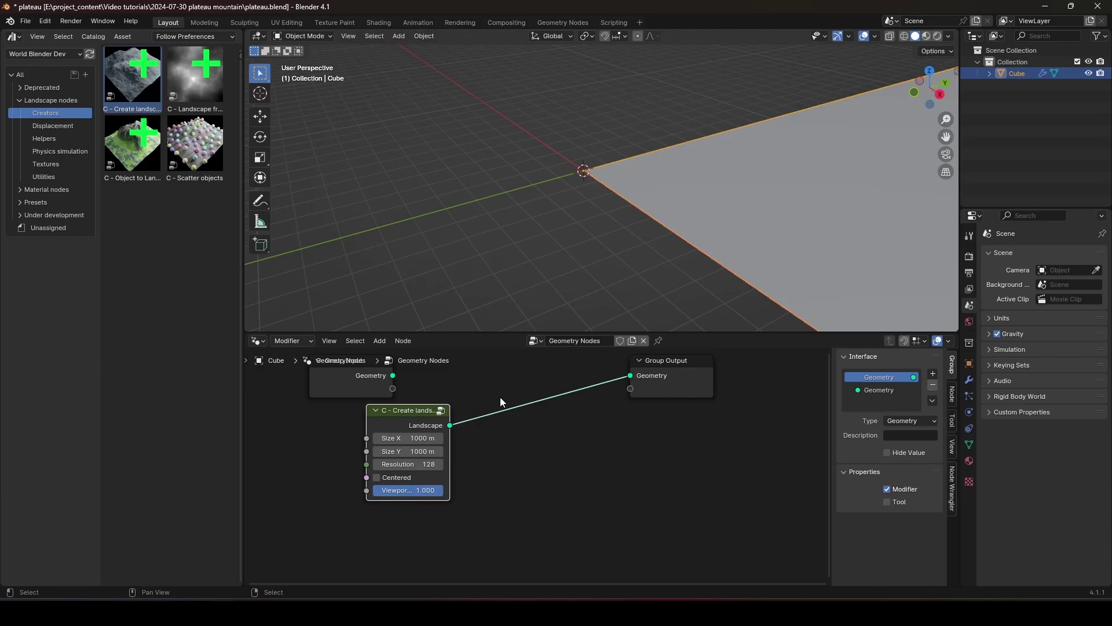
Delete the Group Input node and reposition the Create landscape node away from the Group Output
{"action": "left_click_drag", "start_coordinate": [406, 415], "coordinate": [475, 365]}
{"action": "left_click", "coordinate": [333, 370]}
{"action": "key", "text": "x"}
{"action": "middle_click_drag", "start_coordinate": [397, 383], "coordinate": [440, 454]}
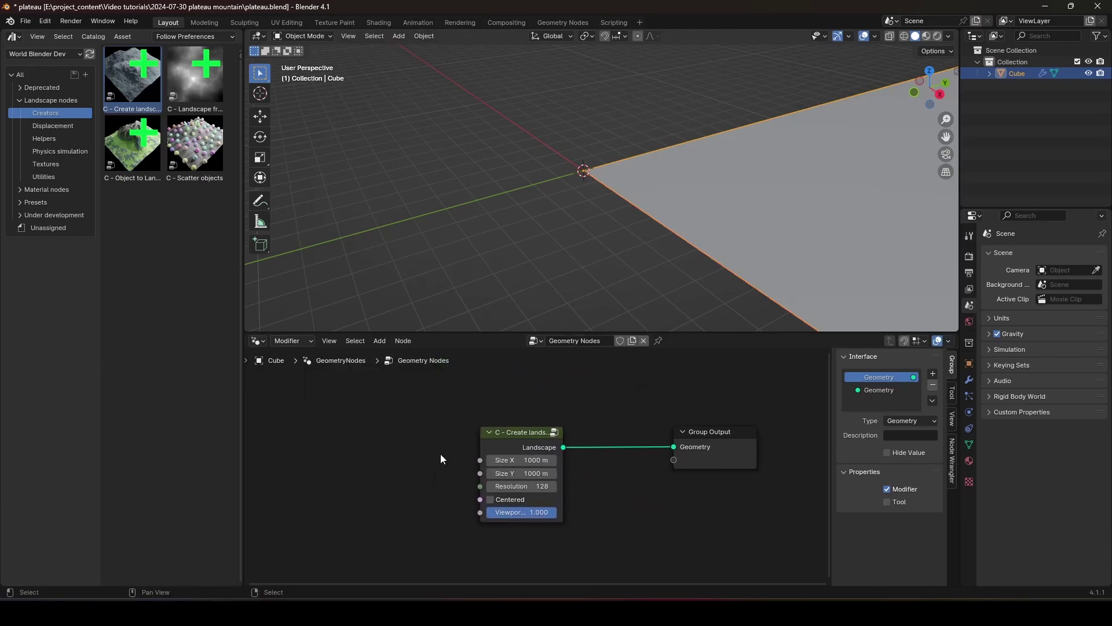
{"action": "left_click_drag", "start_coordinate": [520, 433], "coordinate": [444, 408]}
Set the Create landscape node's Resolution to 256 and enable Centered
{"action": "left_click", "coordinate": [461, 454]}
{"action": "type", "text": "2"}
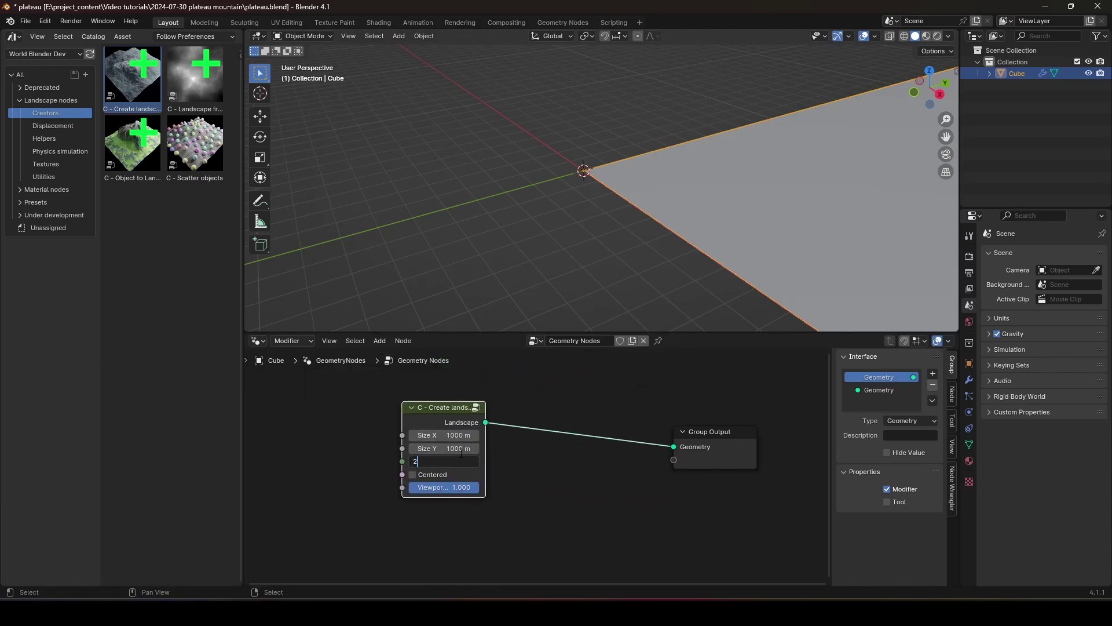
{"action": "type", "text": "56"}
{"action": "left_click", "coordinate": [464, 474]}
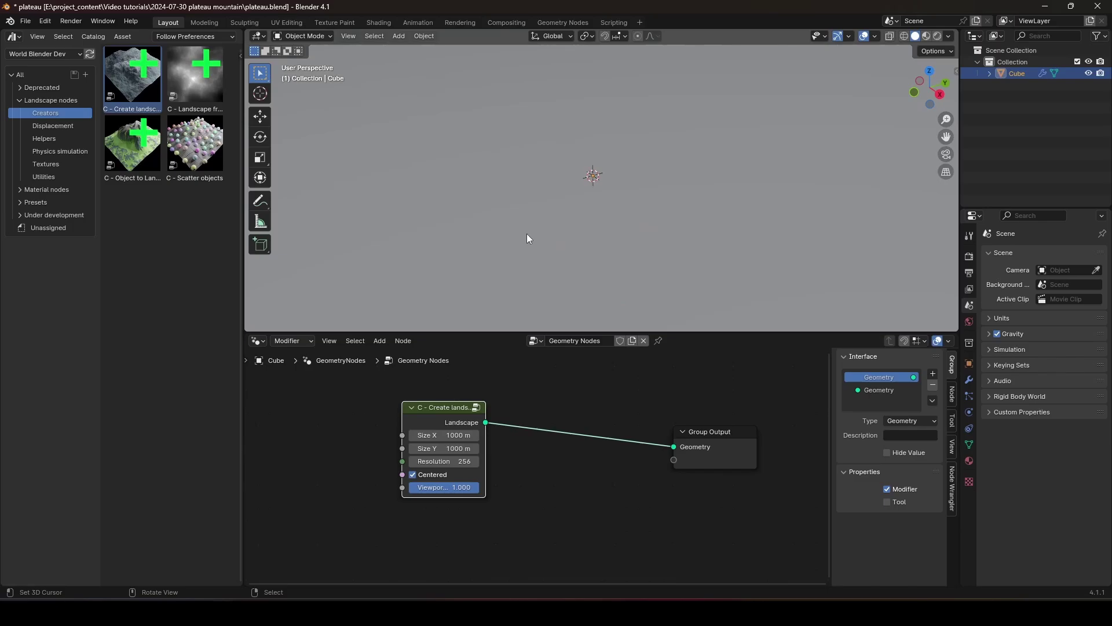
Set the 3D viewport's clip End distance to 10000 m
{"action": "scroll", "coordinate": [572, 226], "scroll_direction": "down", "scroll_amount": 10}
{"action": "middle_click_drag", "start_coordinate": [590, 205], "coordinate": [503, 211], "text": "shift"}
{"action": "scroll", "coordinate": [585, 198], "scroll_direction": "up", "scroll_amount": 2}
{"action": "key", "text": "n"}
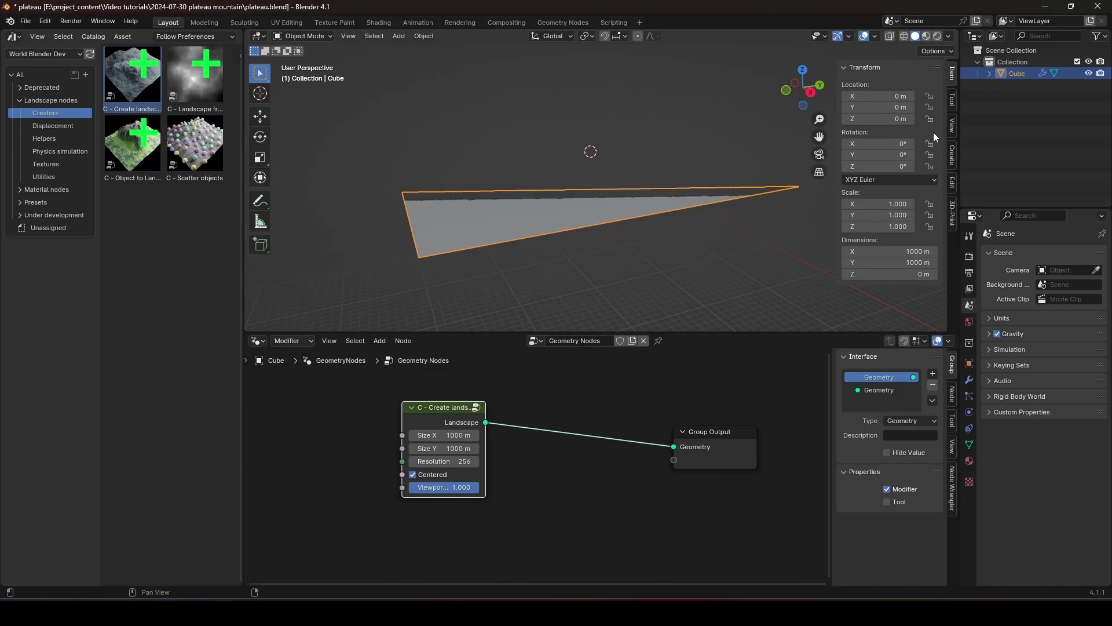
{"action": "left_click", "coordinate": [953, 125]}
{"action": "left_click", "coordinate": [909, 109]}
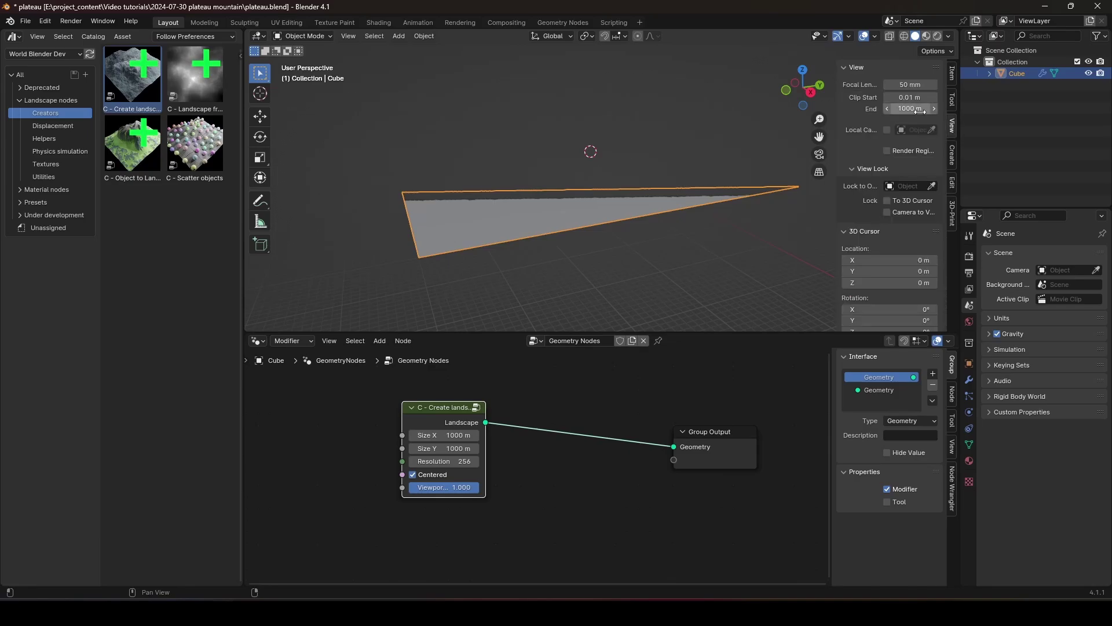
{"action": "left_click", "coordinate": [891, 108]}
{"action": "key", "text": "Escape"}
{"action": "left_click", "coordinate": [900, 108]}
{"action": "left_click", "coordinate": [899, 108]}
{"action": "type", "text": "0"}
Set the viewport's Clip Start to 0.1 m and move the Group Output node farther from the landscape node
{"action": "left_click", "coordinate": [915, 98]}
{"action": "type", "text": "1"}
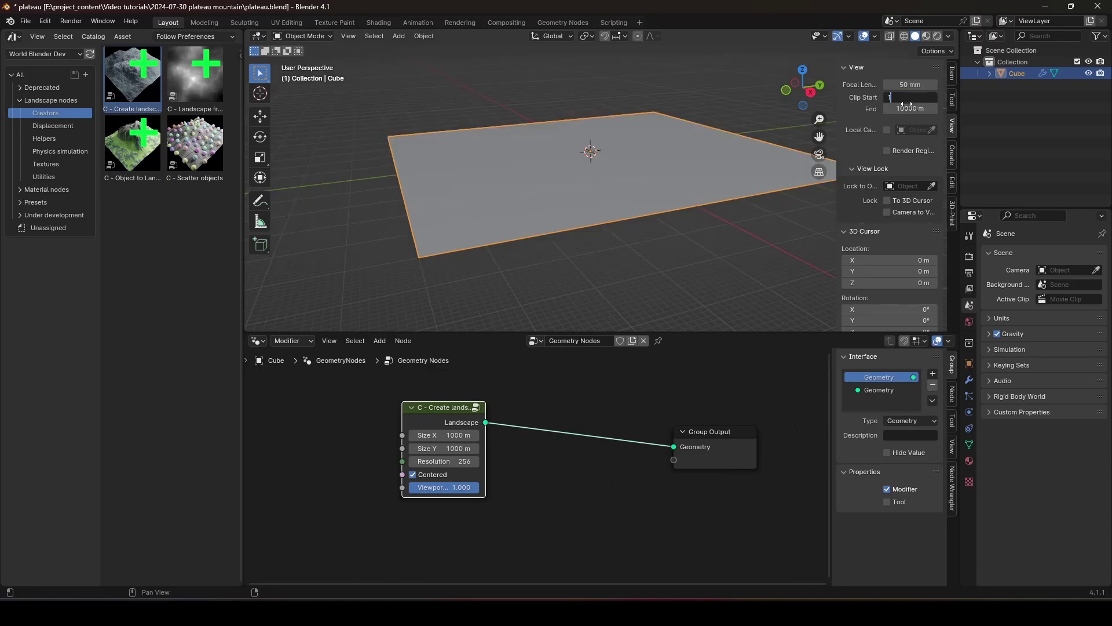
{"action": "key", "text": "Return"}
{"action": "left_click", "coordinate": [911, 96]}
{"action": "type", "text": "0.1"}
{"action": "key", "text": "Return"}
{"action": "middle_click_drag", "start_coordinate": [472, 178], "coordinate": [481, 183]}
{"action": "left_click_drag", "start_coordinate": [581, 422], "coordinate": [745, 406]}
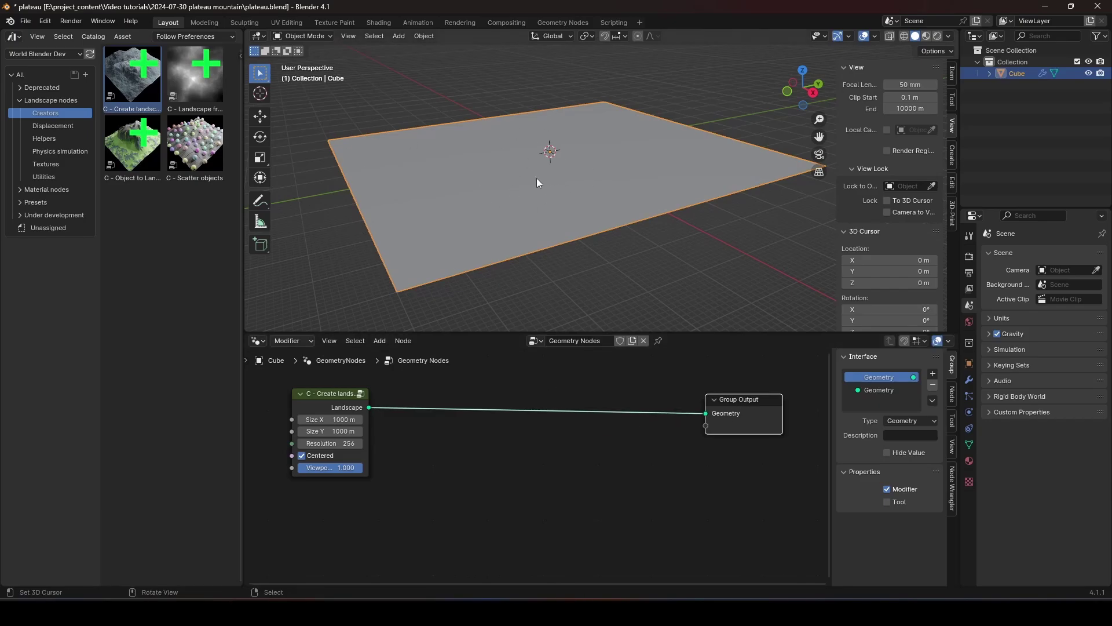
Add a Bézier circle curve at the centre of the landscape
{"action": "key", "text": "shift+a"}
{"action": "mouse_move", "coordinate": [551, 189]}
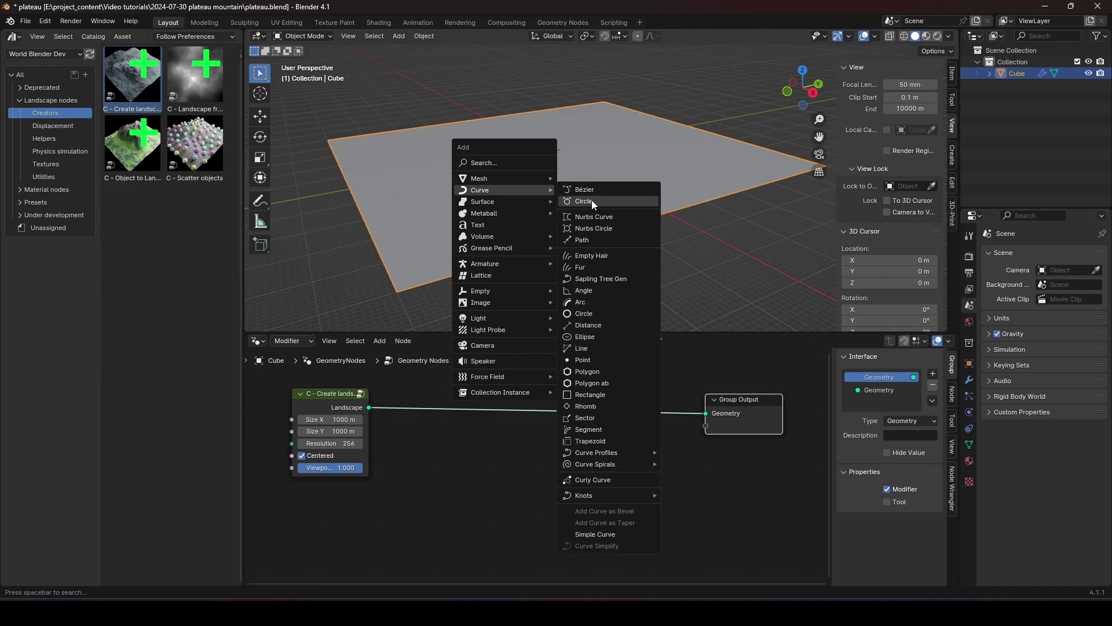
{"action": "left_click", "coordinate": [592, 200]}
{"action": "middle_click_drag", "start_coordinate": [577, 172], "coordinate": [585, 217]}
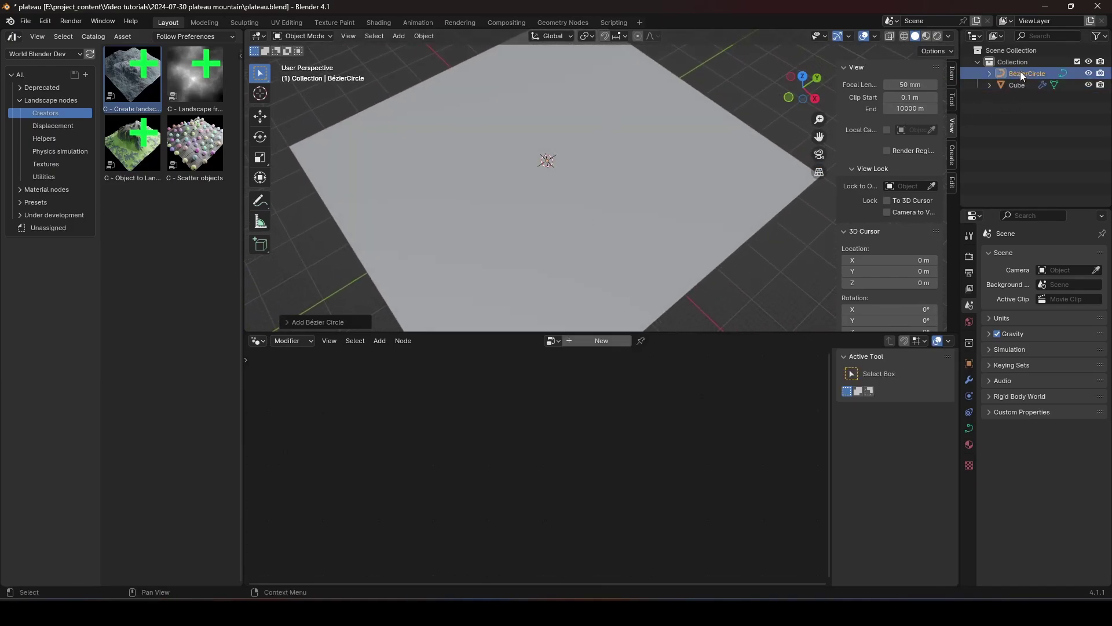
Scale the Bézier circle up to about half the landscape's width and apply the object transform
{"action": "key", "text": "s"}
{"action": "key", "text": "Escape"}
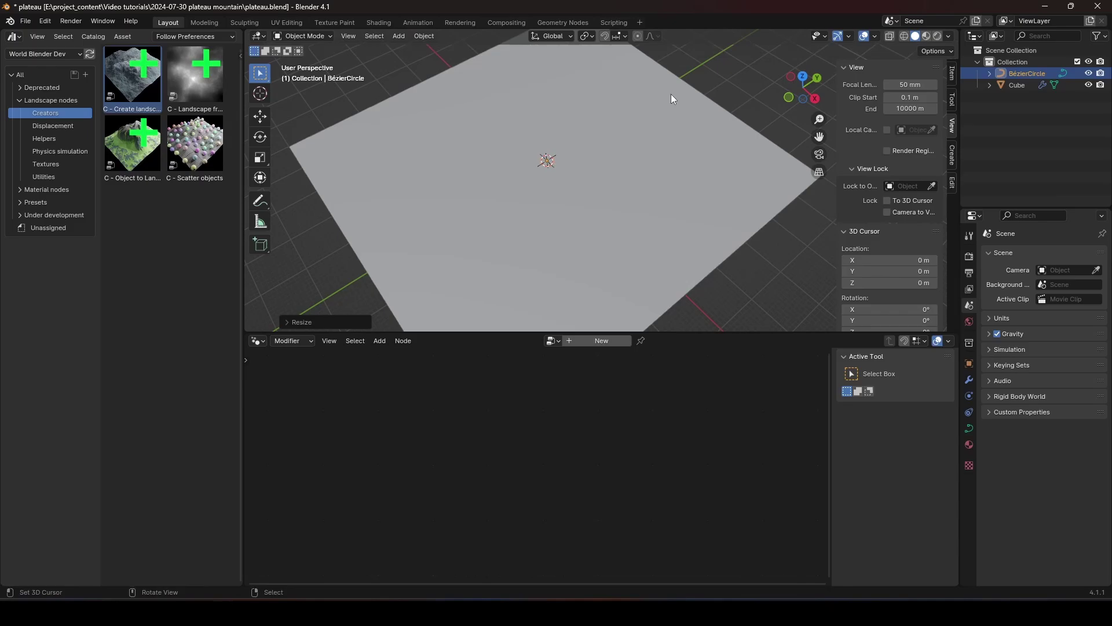
{"action": "key", "text": "s"}
{"action": "key", "text": "Escape"}
{"action": "key", "text": "s"}
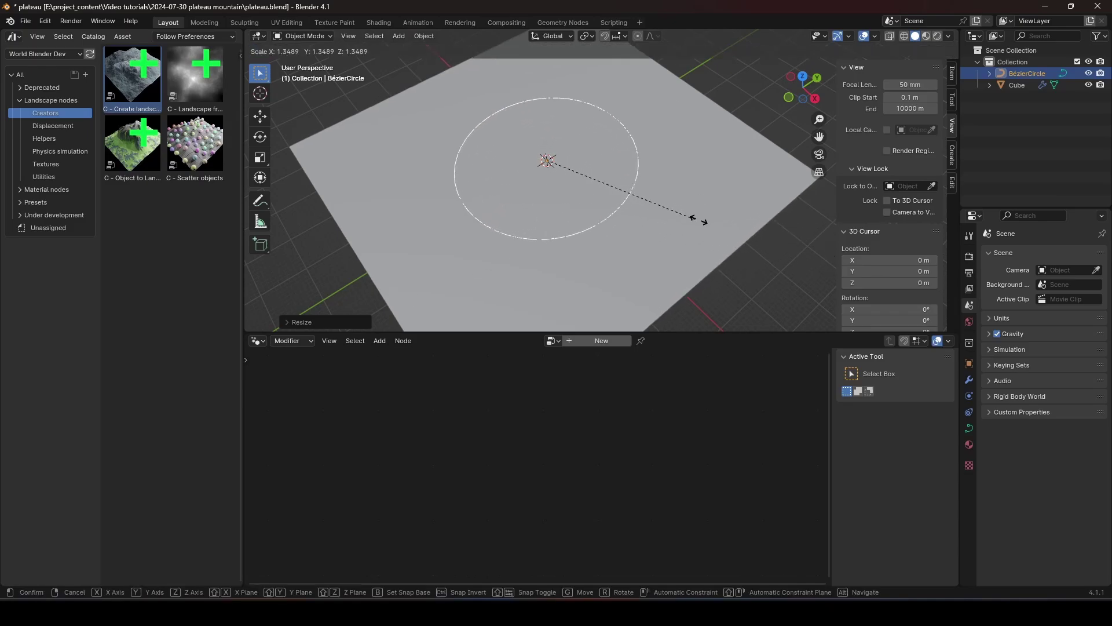
{"action": "key", "text": "Escape"}
{"action": "key", "text": "ctrl+a"}
{"action": "left_click", "coordinate": [637, 254]}
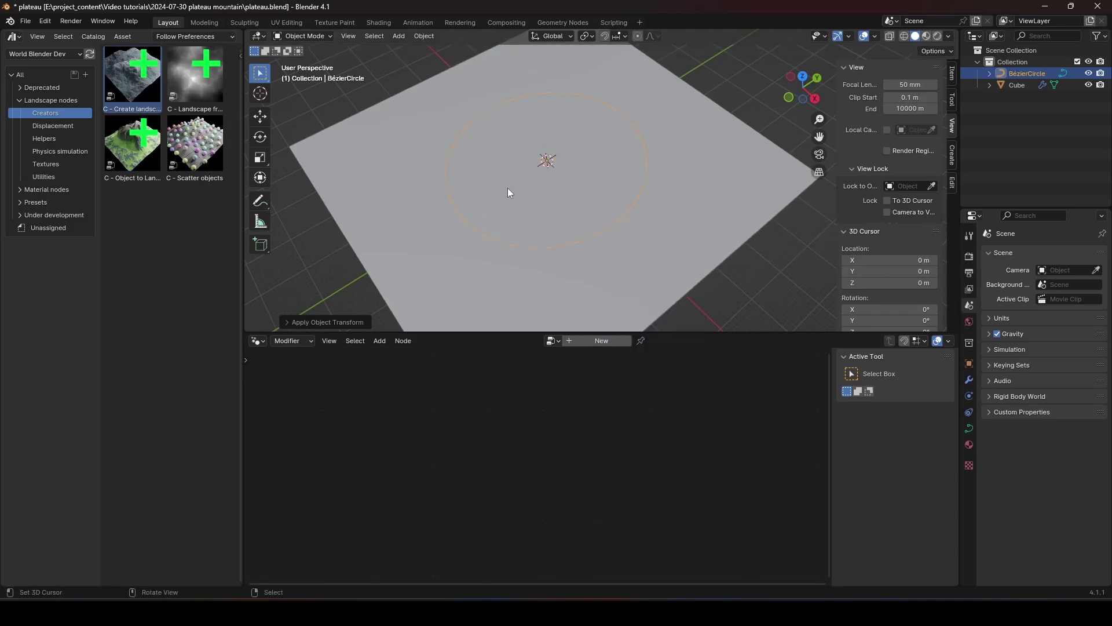
Subdivide the Bézier circle in edit mode so it has eight control points
{"action": "middle_click_drag", "start_coordinate": [596, 190], "coordinate": [565, 218]}
{"action": "key", "text": "Tab"}
{"action": "right_click", "coordinate": [574, 173]}
{"action": "left_click", "coordinate": [575, 181]}
From the top view, move the curve's upper-left and lower-left points outward and its middle-left point inward
{"action": "key", "text": "KP_7"}
{"action": "right_click", "coordinate": [500, 153]}
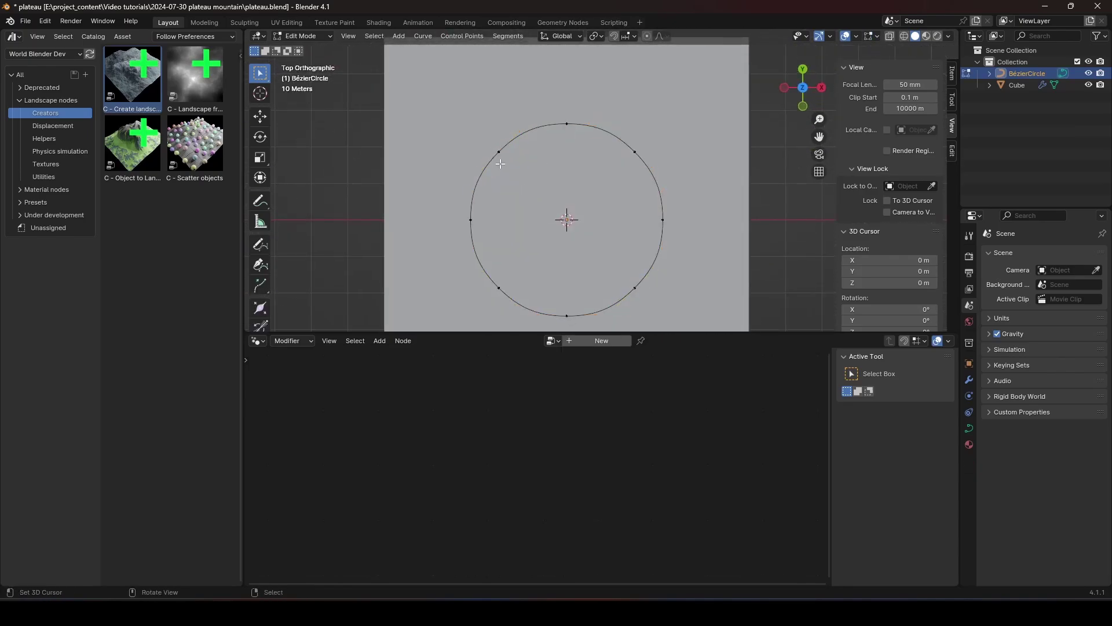
{"action": "key", "text": "g"}
{"action": "left_click", "coordinate": [478, 156]}
{"action": "right_click", "coordinate": [484, 212]}
{"action": "key", "text": "g"}
{"action": "left_click", "coordinate": [507, 216]}
{"action": "right_click", "coordinate": [508, 288]}
{"action": "key", "text": "g"}
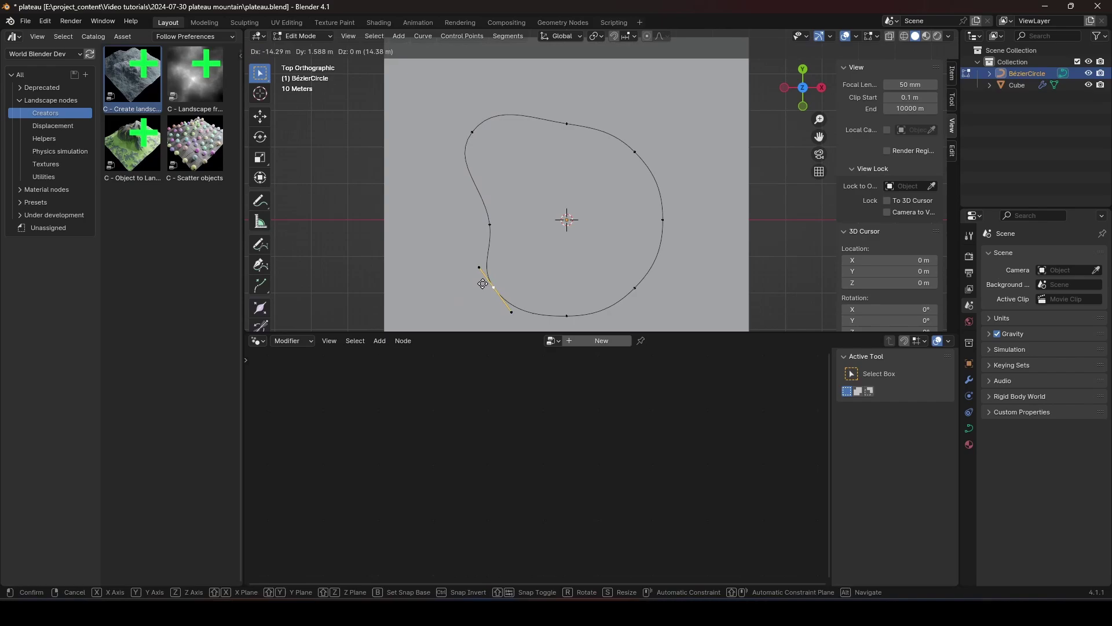
{"action": "left_click", "coordinate": [473, 284]}
Move the curve's lower-right point outward and shift its bottom point toward negative X for an irregular outline
{"action": "middle_click_drag", "start_coordinate": [557, 316], "coordinate": [539, 257], "text": "shift"}
{"action": "right_click", "coordinate": [542, 260]}
{"action": "left_click_drag", "start_coordinate": [542, 260], "coordinate": [641, 264]}
{"action": "left_click", "coordinate": [618, 228]}
{"action": "middle_click_drag", "start_coordinate": [635, 244], "coordinate": [621, 256], "text": "shift"}
{"action": "right_click", "coordinate": [547, 251]}
{"action": "key", "text": "g"}
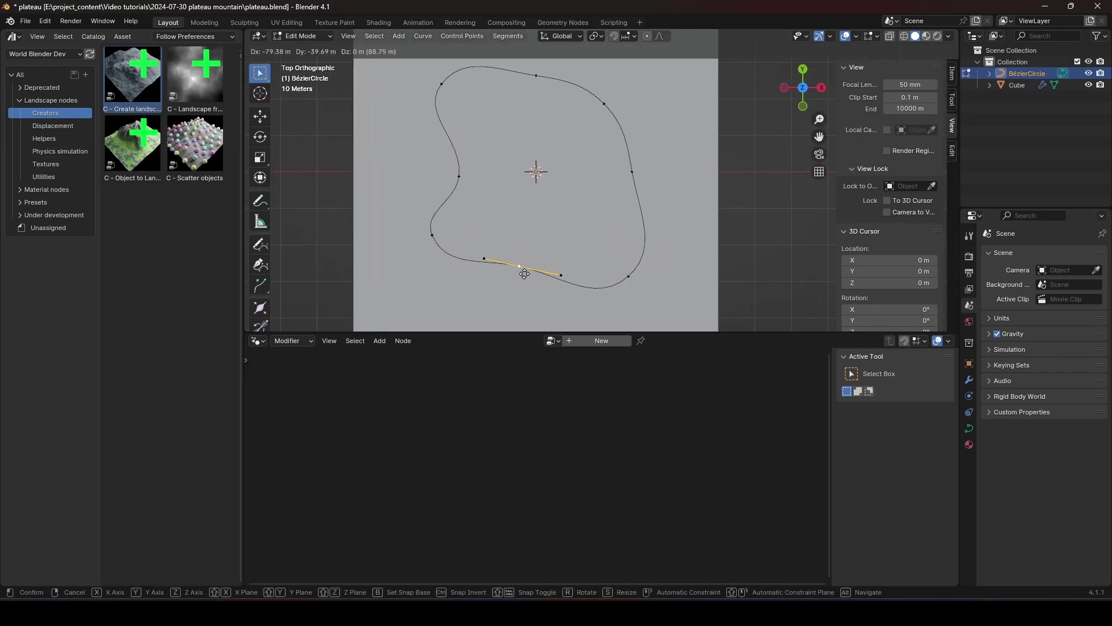
{"action": "left_click", "coordinate": [520, 269]}
Leave edit mode and move the whole curve about 25 m along Y on the landscape
{"action": "scroll", "coordinate": [566, 218], "scroll_direction": "down", "scroll_amount": 2}
{"action": "key", "text": "Tab"}
{"action": "key", "text": "g"}
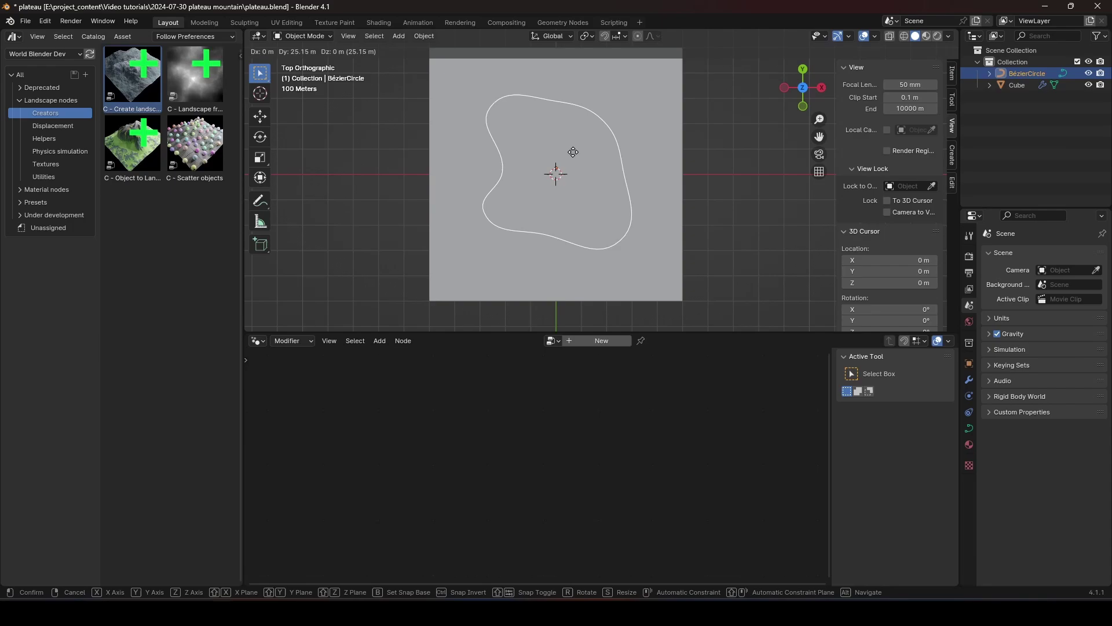
{"action": "left_click", "coordinate": [571, 152]}
Add an Object Info node for BézierCircle to the landscape's node tree and set it to Relative
{"action": "middle_click_drag", "start_coordinate": [667, 177], "coordinate": [661, 213], "text": "shift"}
{"action": "right_click", "coordinate": [683, 242]}
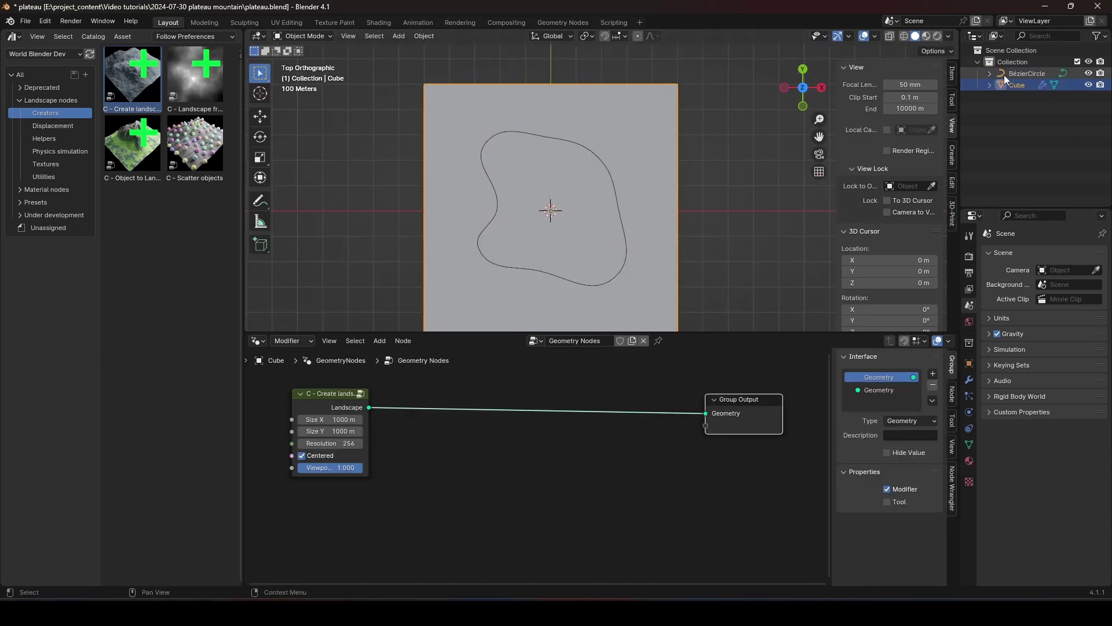
{"action": "left_click_drag", "start_coordinate": [1005, 73], "coordinate": [423, 510]}
{"action": "left_click", "coordinate": [351, 456]}
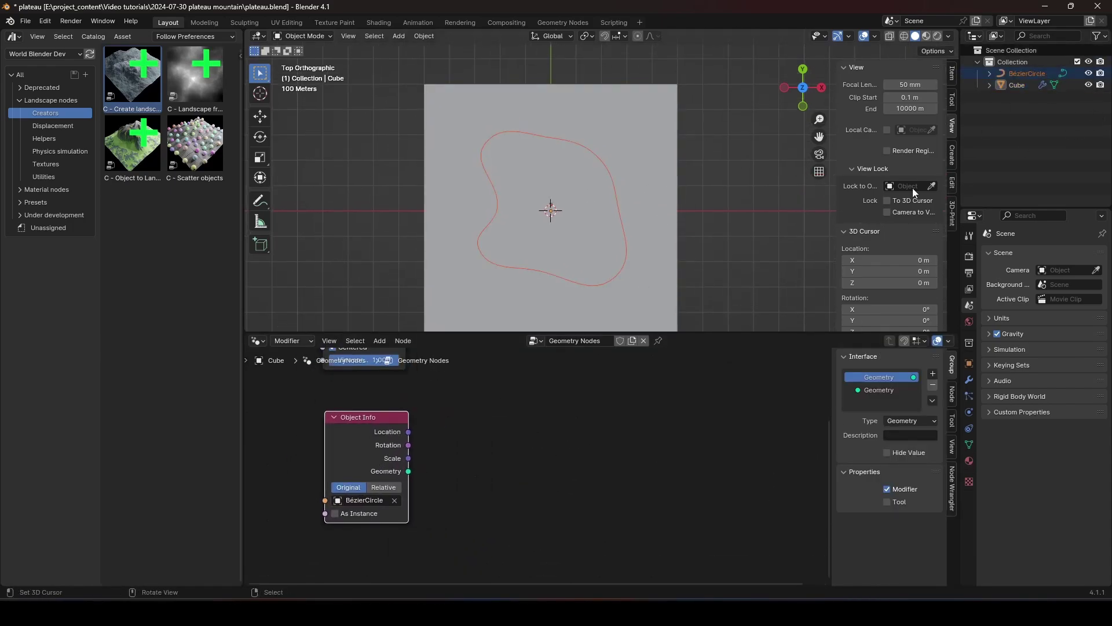
{"action": "left_click_drag", "start_coordinate": [373, 441], "coordinate": [373, 429]}
{"action": "middle_click_drag", "start_coordinate": [461, 448], "coordinate": [446, 486]}
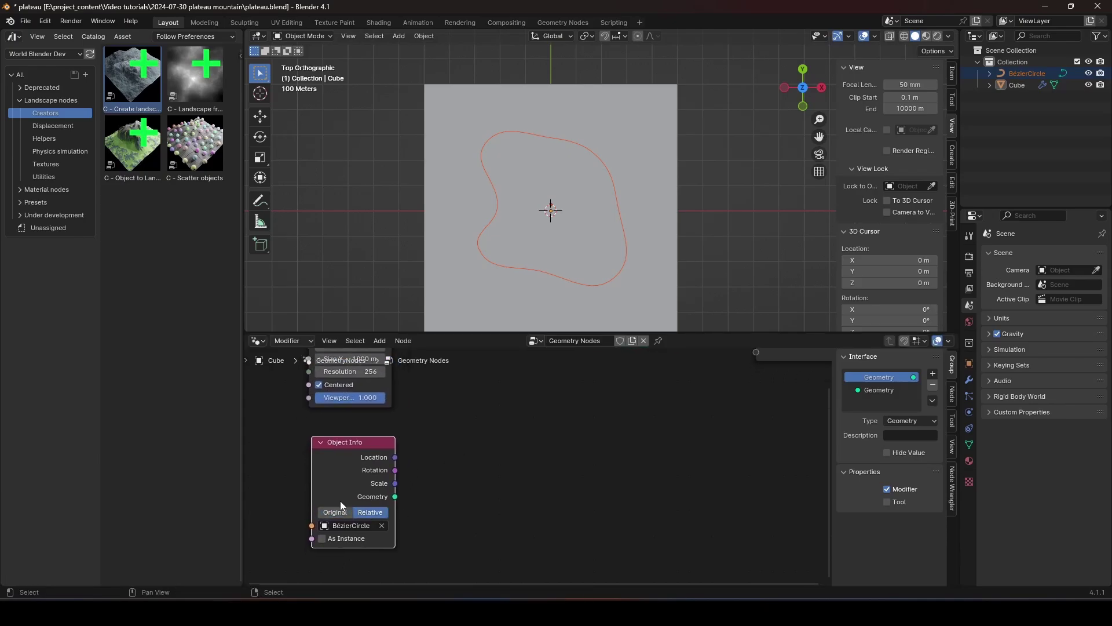
Insert a Shape displacement node between the Create landscape and Group Output nodes and connect the Object Info Geometry to its Shape input
{"action": "left_click", "coordinate": [537, 265]}
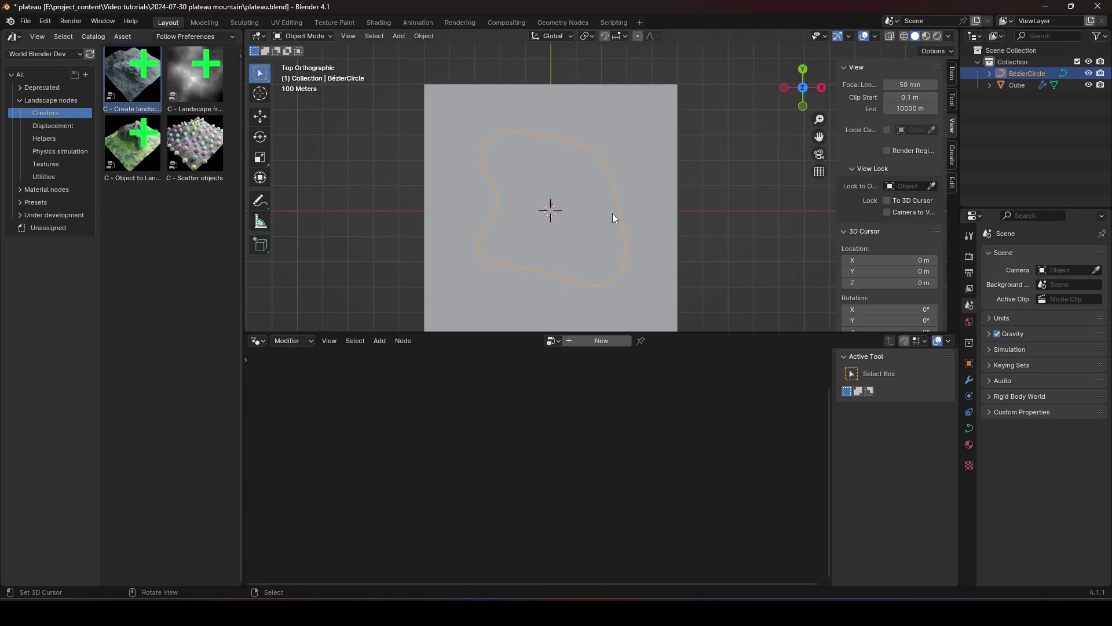
{"action": "right_click", "coordinate": [641, 192]}
{"action": "middle_click_drag", "start_coordinate": [541, 462], "coordinate": [470, 496]}
{"action": "scroll", "coordinate": [489, 482], "scroll_direction": "down", "scroll_amount": 3}
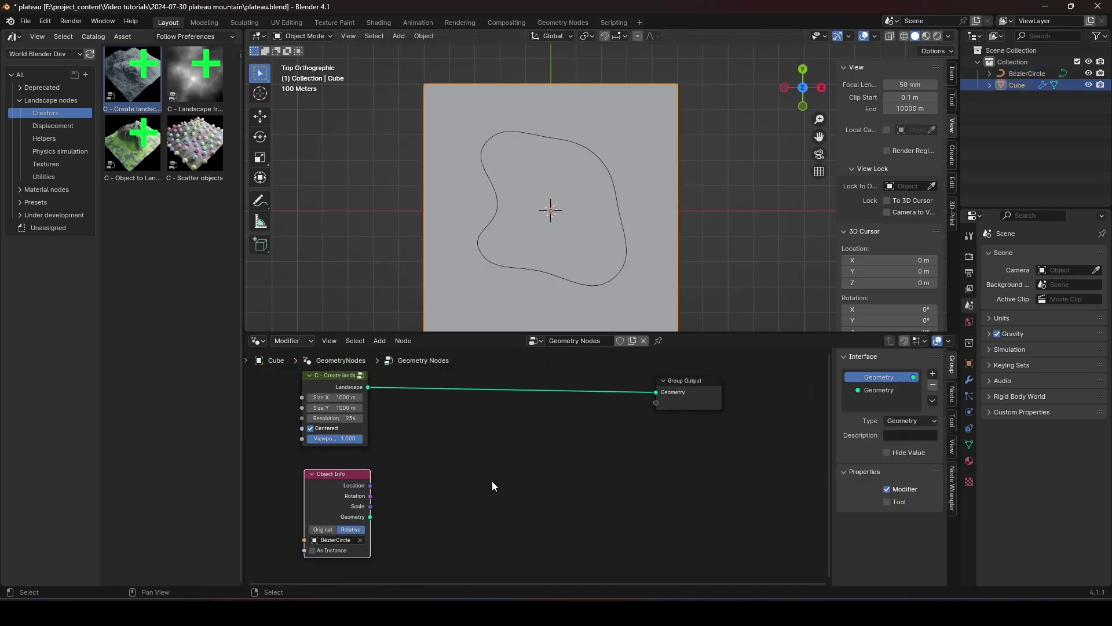
{"action": "left_click", "coordinate": [52, 126]}
{"action": "scroll", "coordinate": [190, 299], "scroll_direction": "down", "scroll_amount": 2}
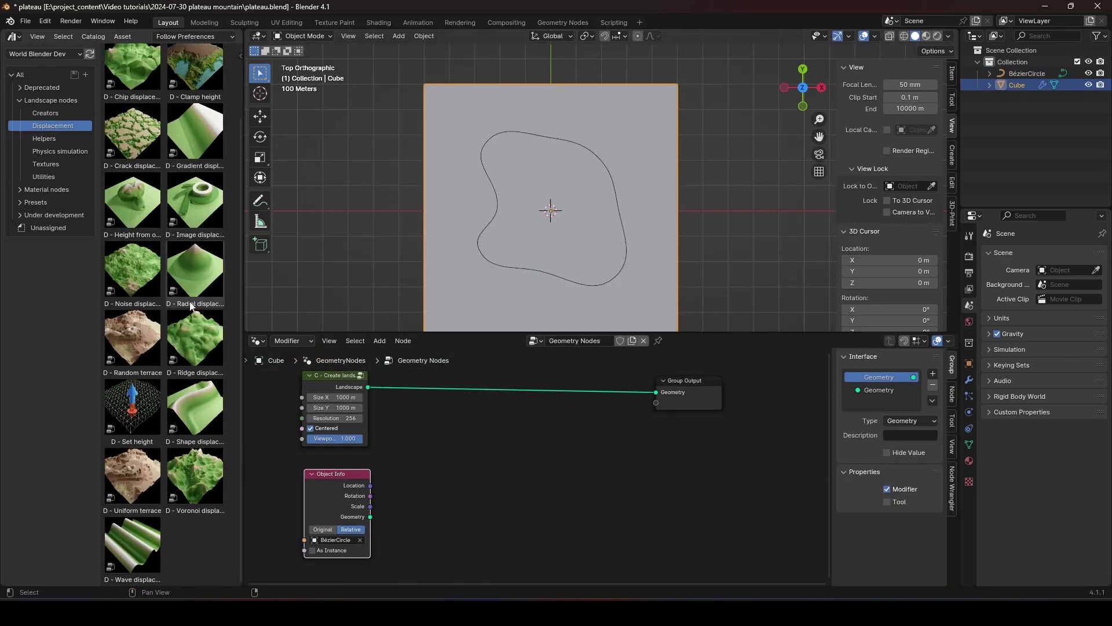
{"action": "left_click", "coordinate": [193, 417]}
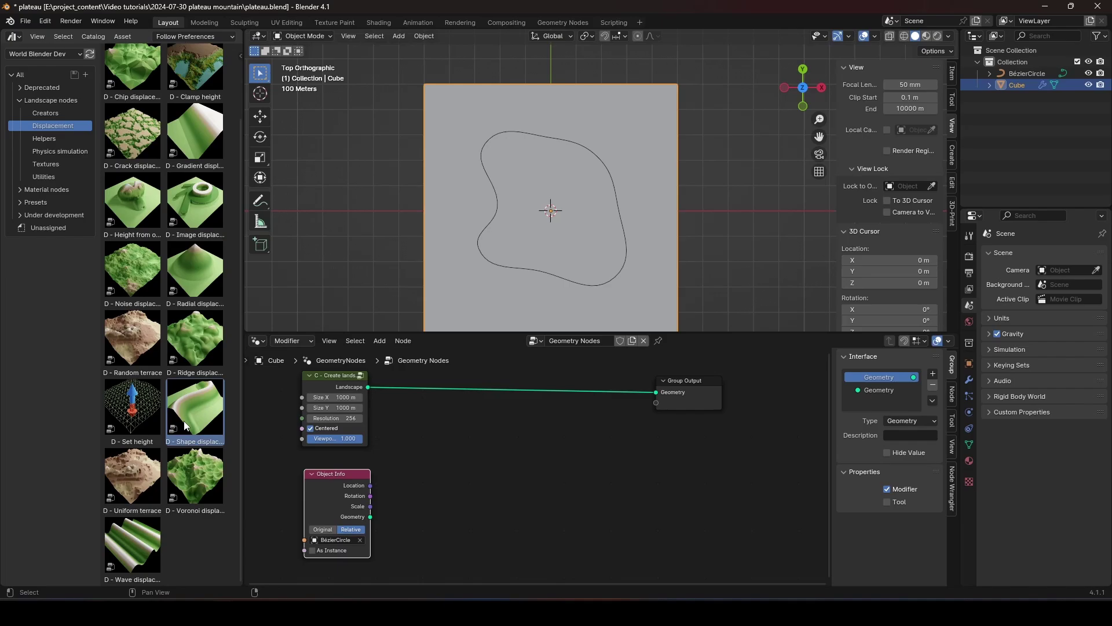
{"action": "left_click_drag", "start_coordinate": [200, 427], "coordinate": [534, 411]}
{"action": "scroll", "coordinate": [536, 410], "scroll_direction": "up", "scroll_amount": 1}
{"action": "left_click", "coordinate": [534, 397]}
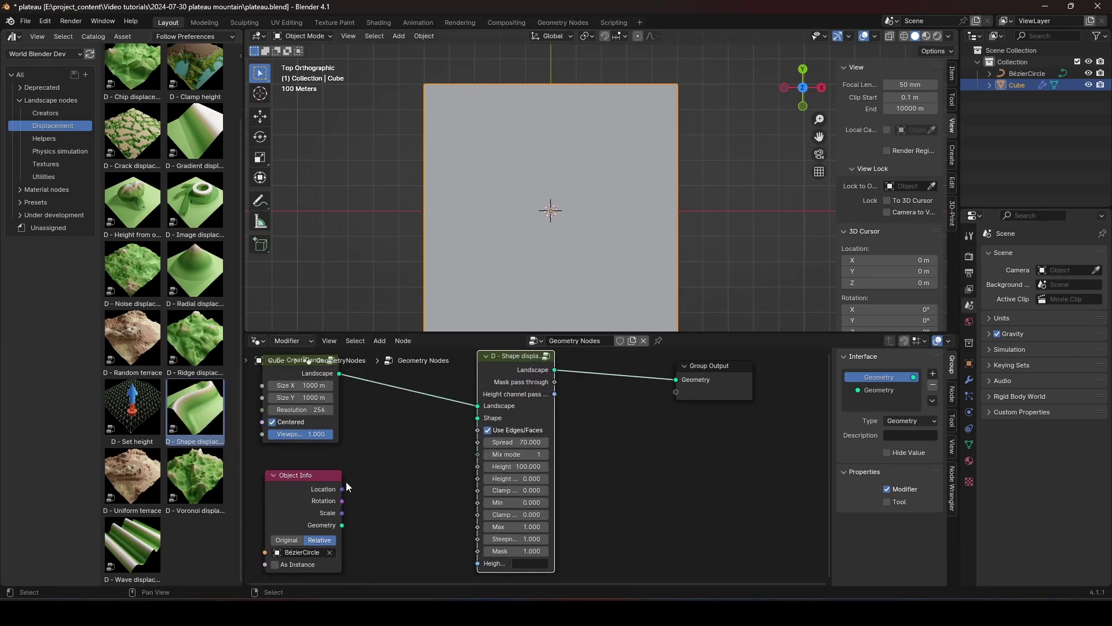
{"action": "left_click_drag", "start_coordinate": [342, 525], "coordinate": [478, 418]}
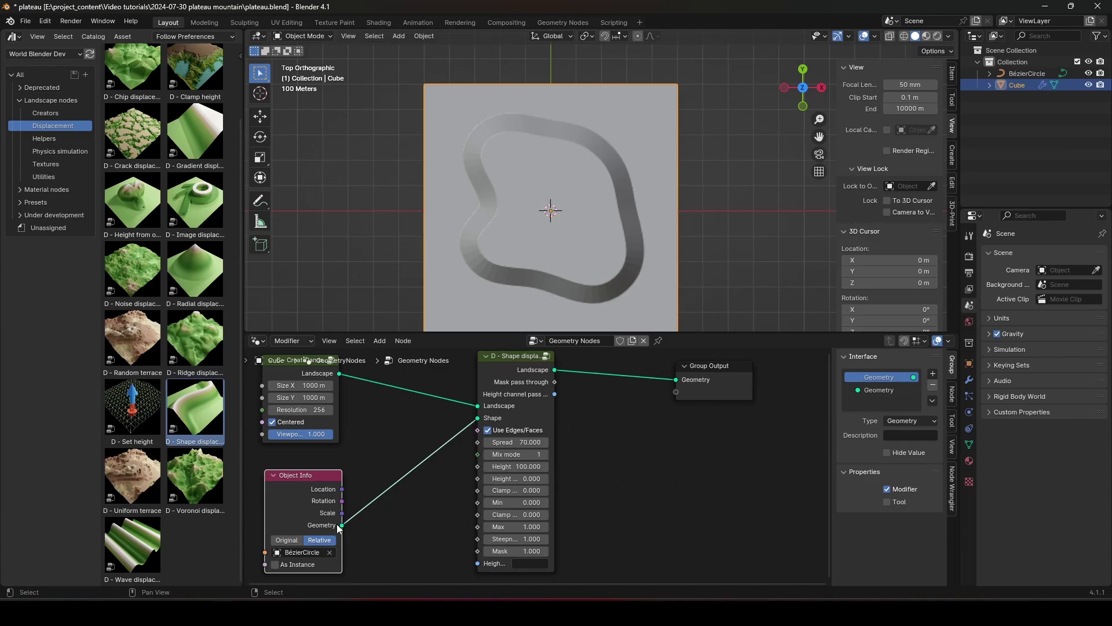
{"action": "middle_click_drag", "start_coordinate": [489, 418], "coordinate": [444, 442]}
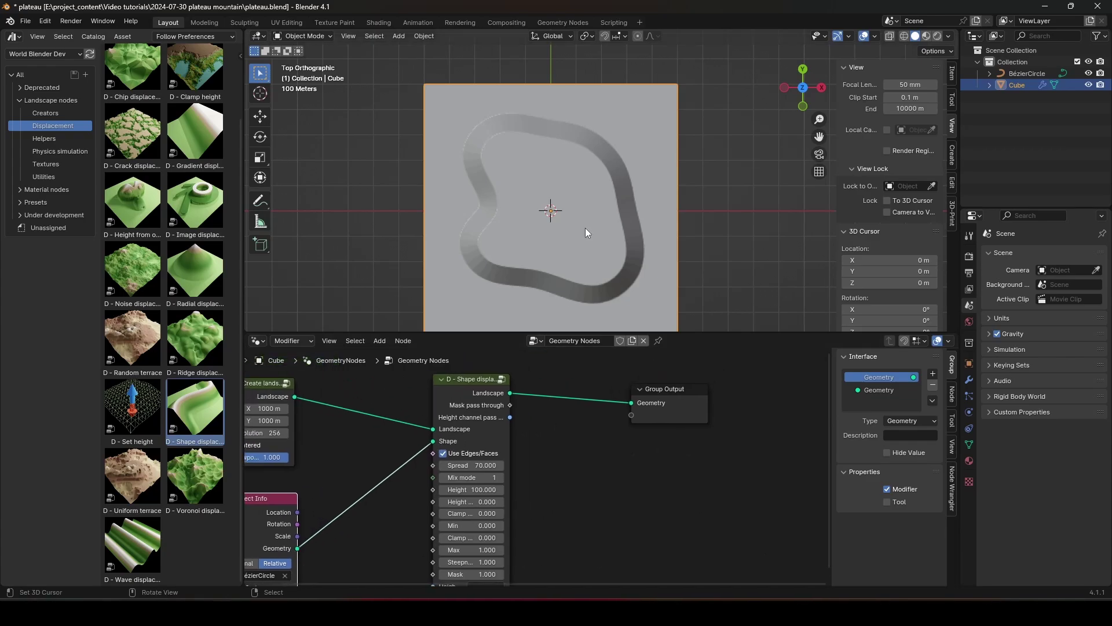
{"action": "middle_click_drag", "start_coordinate": [585, 228], "coordinate": [546, 184]}
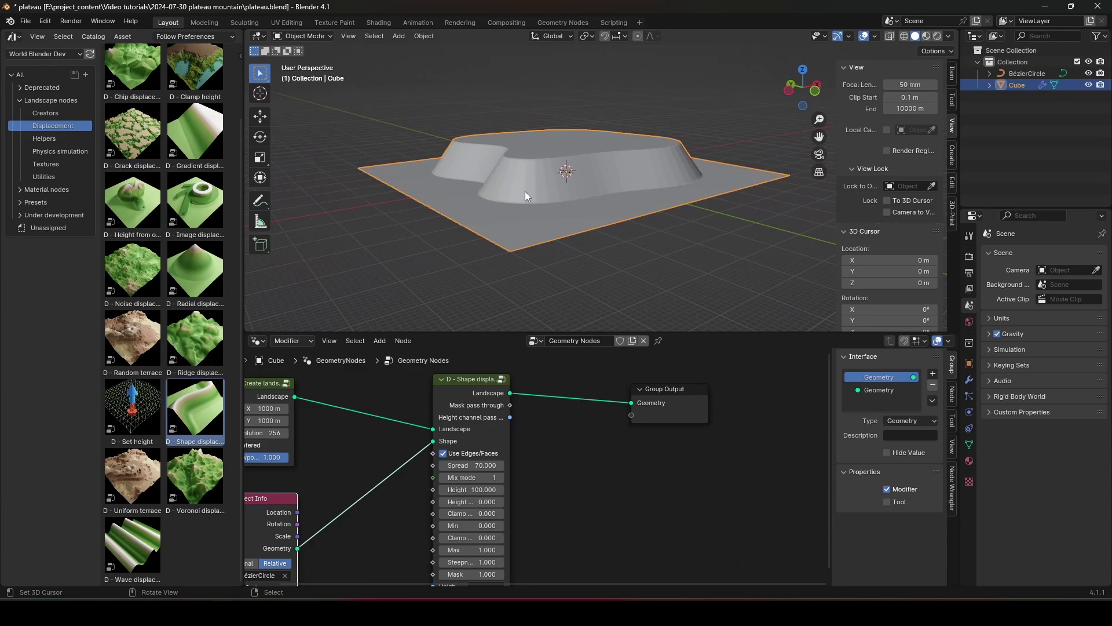
{"action": "middle_click_drag", "start_coordinate": [372, 504], "coordinate": [446, 475]}
{"action": "left_click", "coordinate": [1042, 73]}
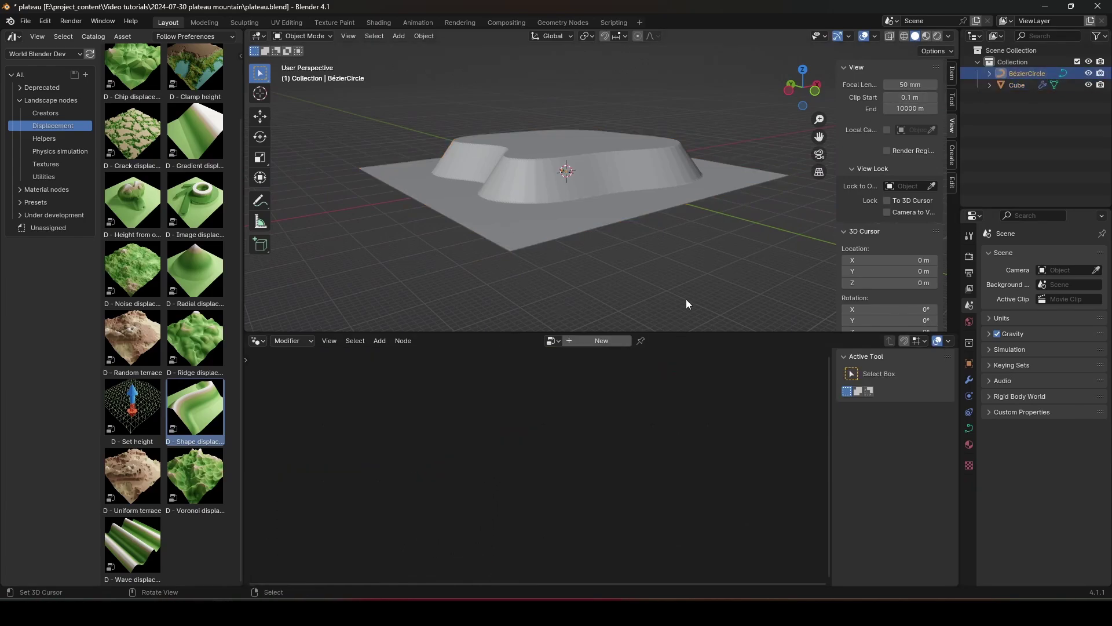
{"action": "left_click", "coordinate": [1015, 87]}
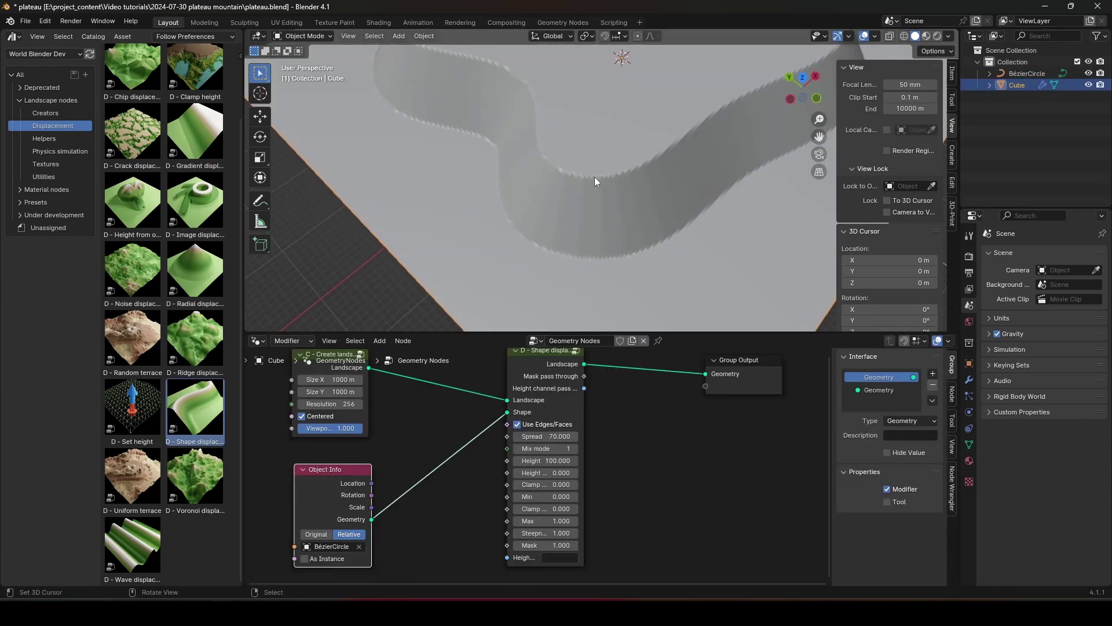
Insert a Resample Curve node between the Object Info Geometry and the Shape displacement's Shape input, with Count 194
{"action": "middle_click_drag", "start_coordinate": [416, 488], "coordinate": [519, 390]}
{"action": "left_click_drag", "start_coordinate": [425, 395], "coordinate": [321, 437]}
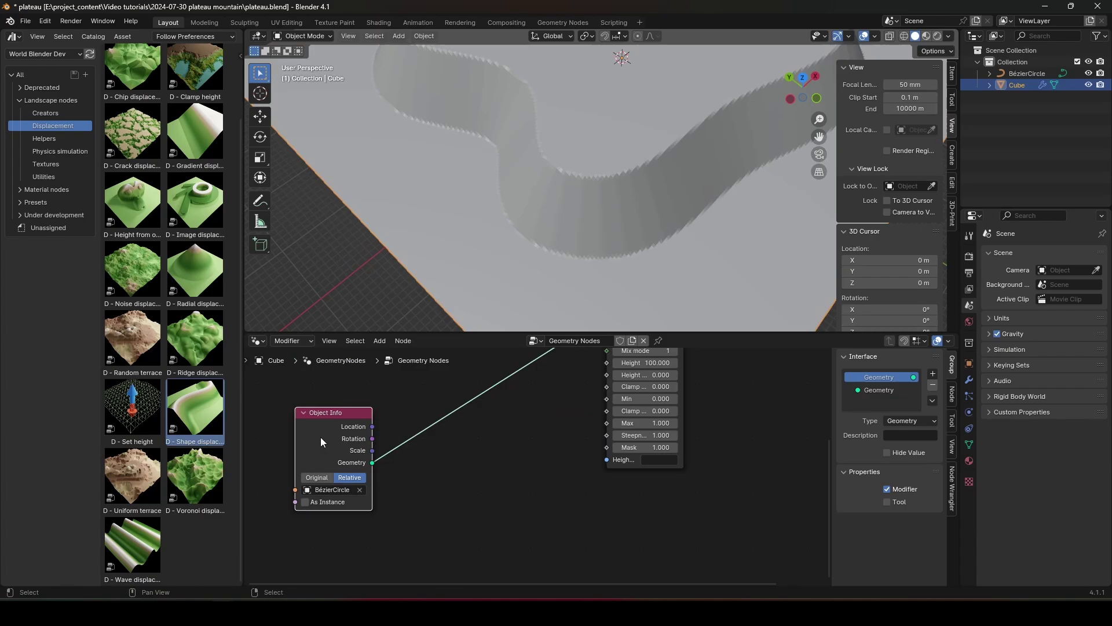
{"action": "middle_click_drag", "start_coordinate": [455, 403], "coordinate": [495, 455]}
{"action": "left_click_drag", "start_coordinate": [413, 466], "coordinate": [395, 455]}
{"action": "key", "text": "shift+a"}
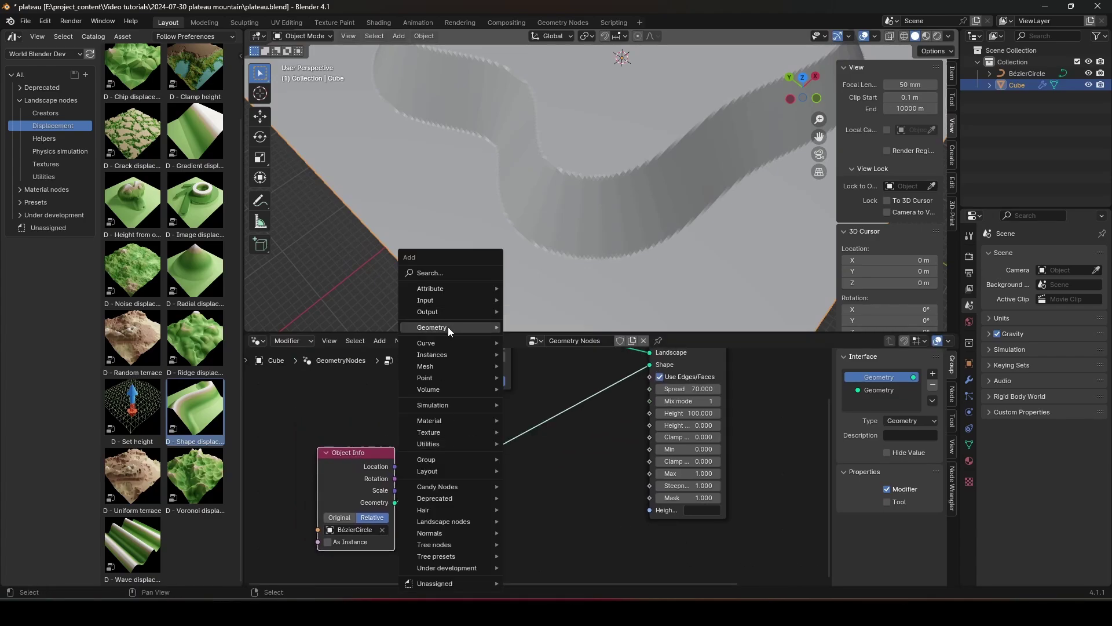
{"action": "mouse_move", "coordinate": [453, 328]}
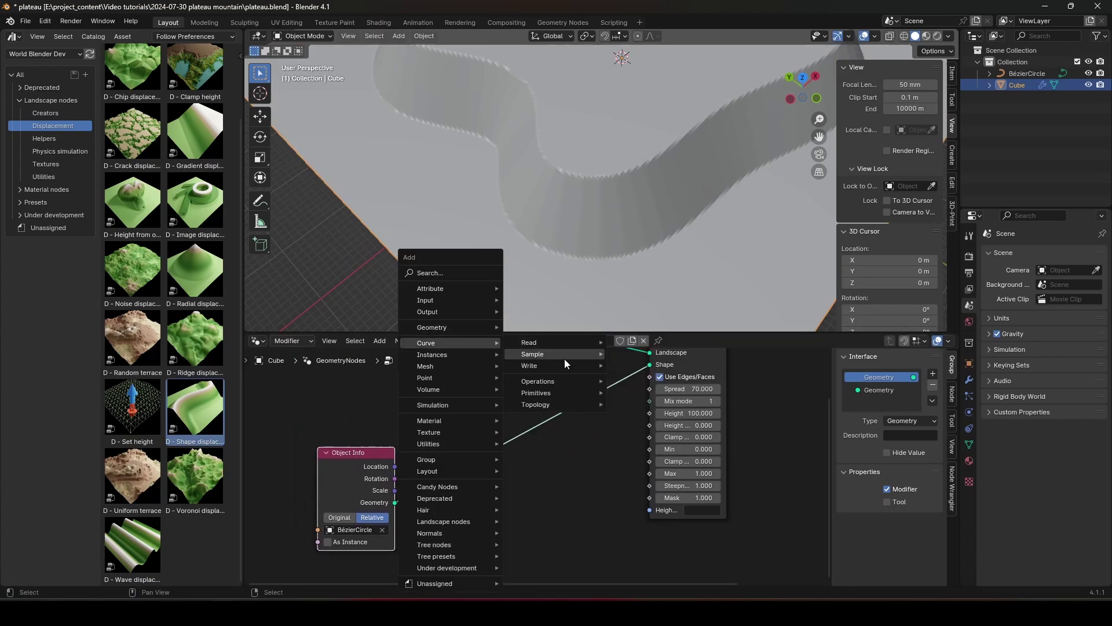
{"action": "mouse_move", "coordinate": [589, 380]}
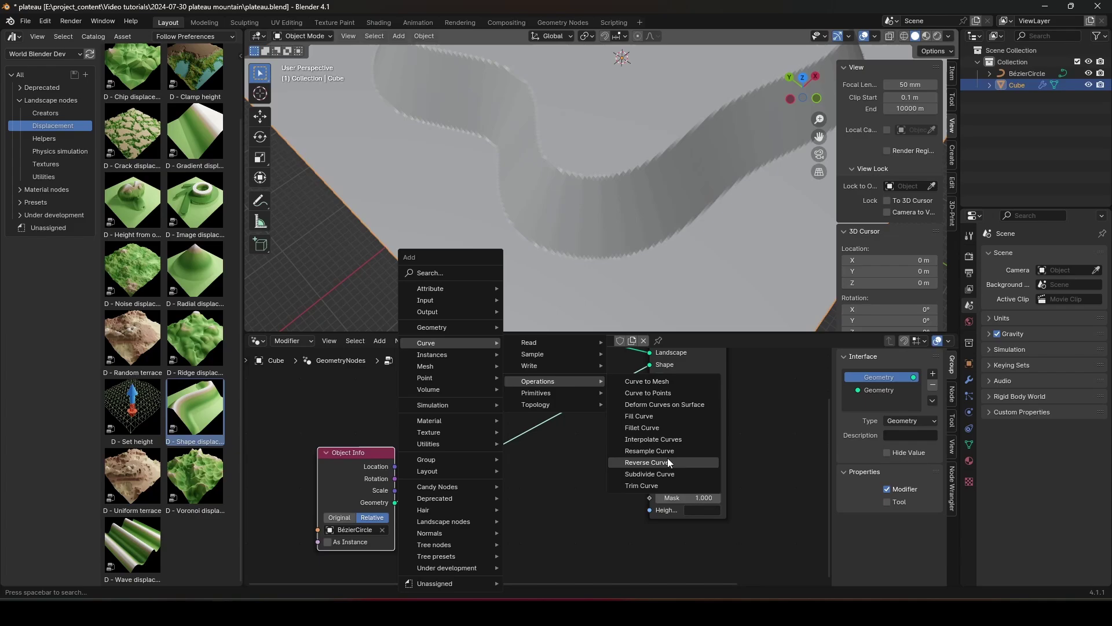
{"action": "left_click", "coordinate": [648, 450]}
{"action": "left_click", "coordinate": [487, 451]}
{"action": "left_click_drag", "start_coordinate": [513, 506], "coordinate": [672, 505]}
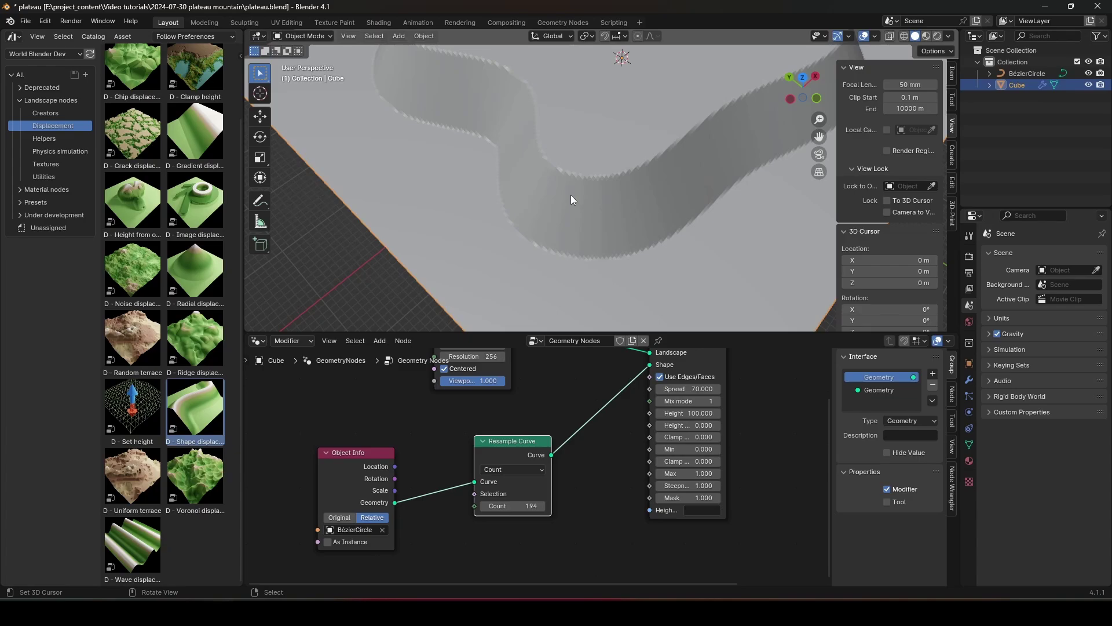
Rearrange the node tree, placing Resample Curve close to Object Info and Group Output farther from the Shape displacement node
{"action": "middle_click_drag", "start_coordinate": [572, 195], "coordinate": [599, 248]}
{"action": "middle_click_drag", "start_coordinate": [476, 409], "coordinate": [485, 461]}
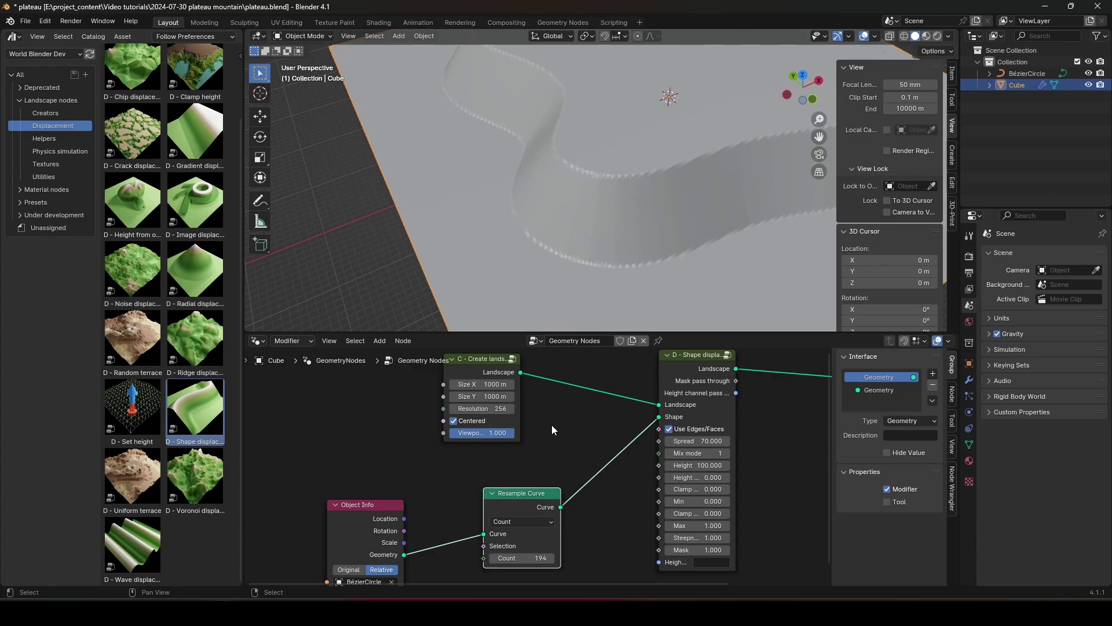
{"action": "middle_click_drag", "start_coordinate": [552, 428], "coordinate": [518, 436]}
{"action": "left_click_drag", "start_coordinate": [647, 395], "coordinate": [632, 398]}
{"action": "left_click_drag", "start_coordinate": [483, 509], "coordinate": [435, 534]}
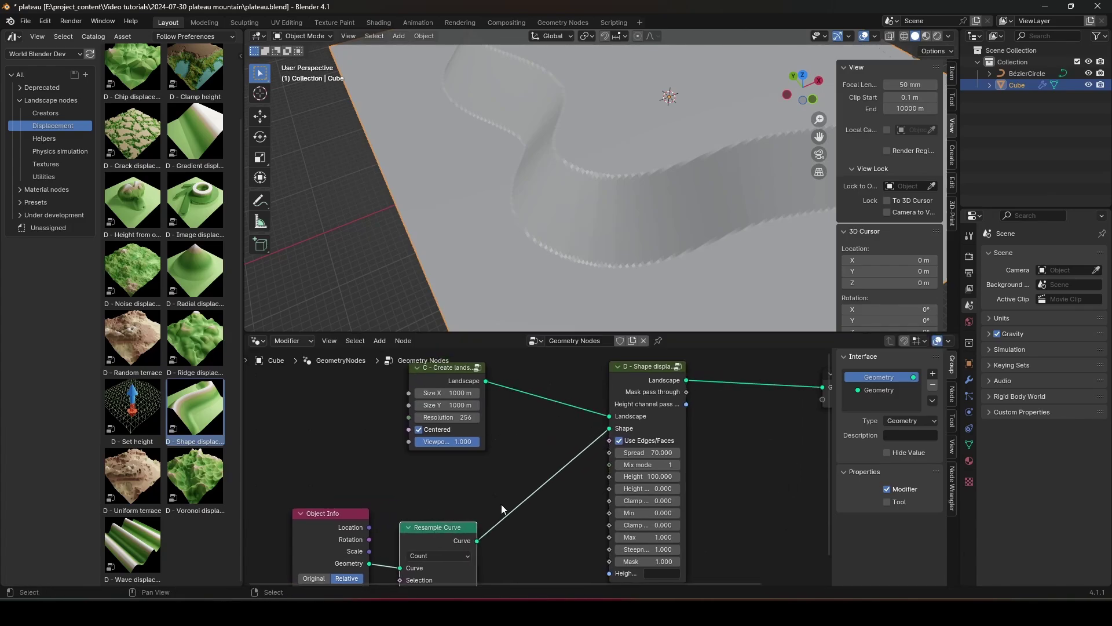
{"action": "middle_click_drag", "start_coordinate": [628, 431], "coordinate": [404, 460]}
{"action": "left_click_drag", "start_coordinate": [635, 419], "coordinate": [720, 414]}
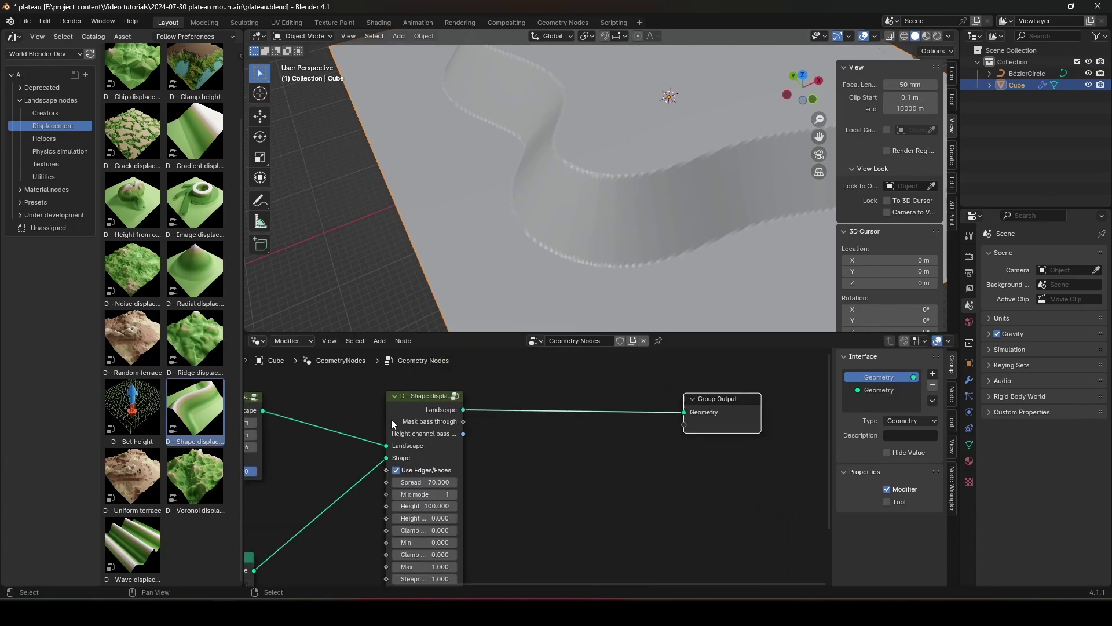
Raise the Shape displacement node's Spread to 117.5 and its Height to 401
{"action": "left_click", "coordinate": [394, 422]}
{"action": "middle_click_drag", "start_coordinate": [506, 442], "coordinate": [556, 391]}
{"action": "scroll", "coordinate": [526, 456], "scroll_direction": "up", "scroll_amount": 1}
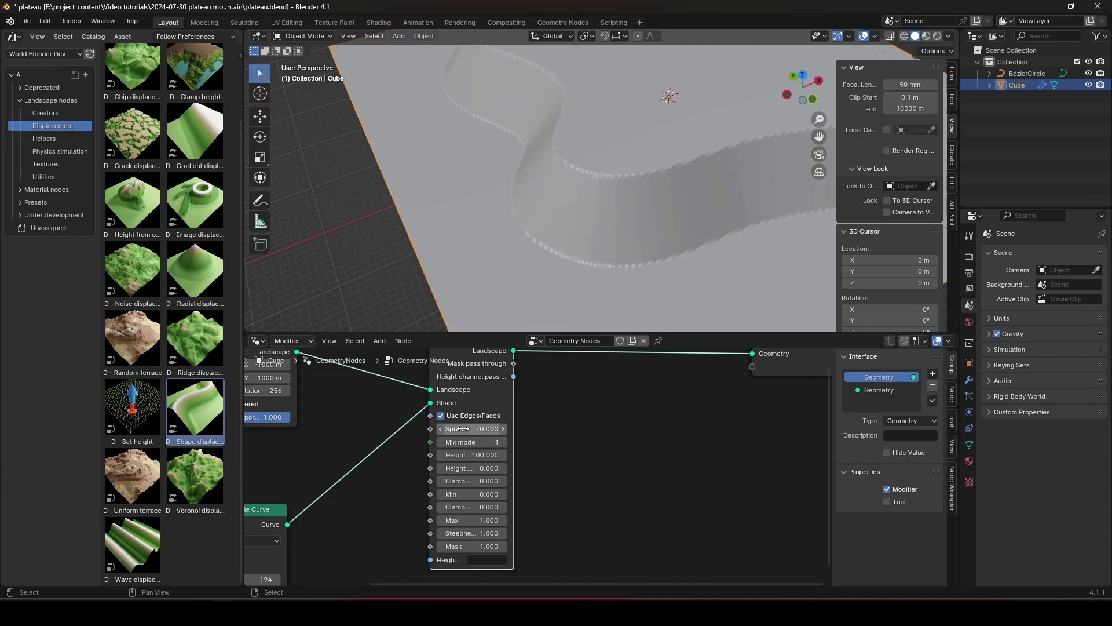
{"action": "middle_click_drag", "start_coordinate": [558, 242], "coordinate": [580, 229]}
{"action": "scroll", "coordinate": [581, 229], "scroll_direction": "down", "scroll_amount": 3}
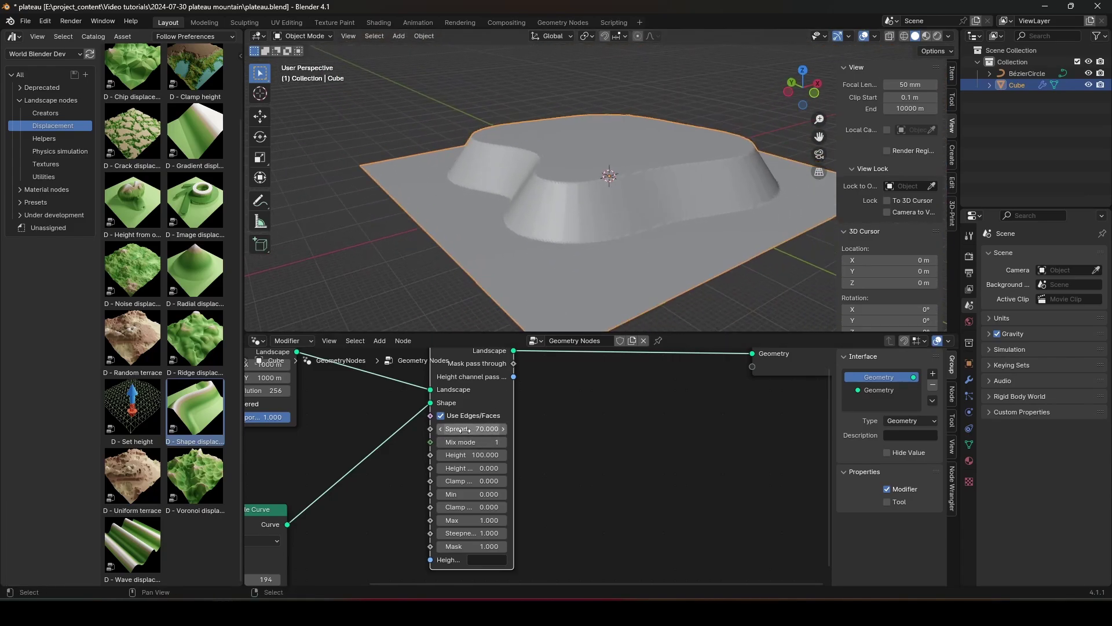
{"action": "left_click_drag", "start_coordinate": [470, 430], "coordinate": [701, 134]}
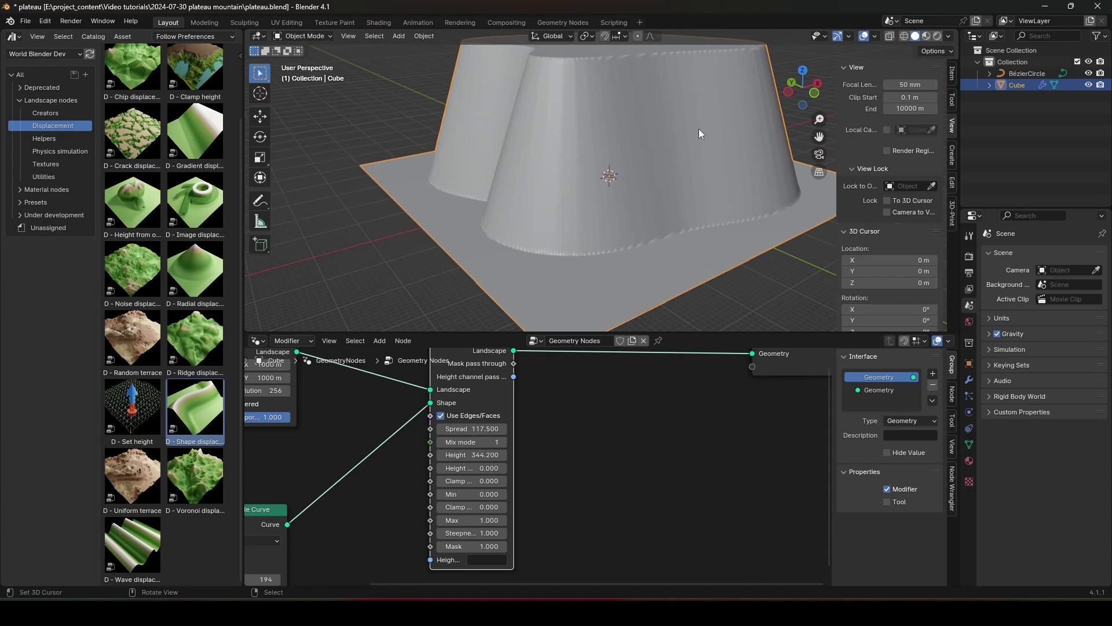
{"action": "scroll", "coordinate": [701, 134], "scroll_direction": "down", "scroll_amount": 2}
{"action": "middle_click_drag", "start_coordinate": [651, 227], "coordinate": [641, 203]}
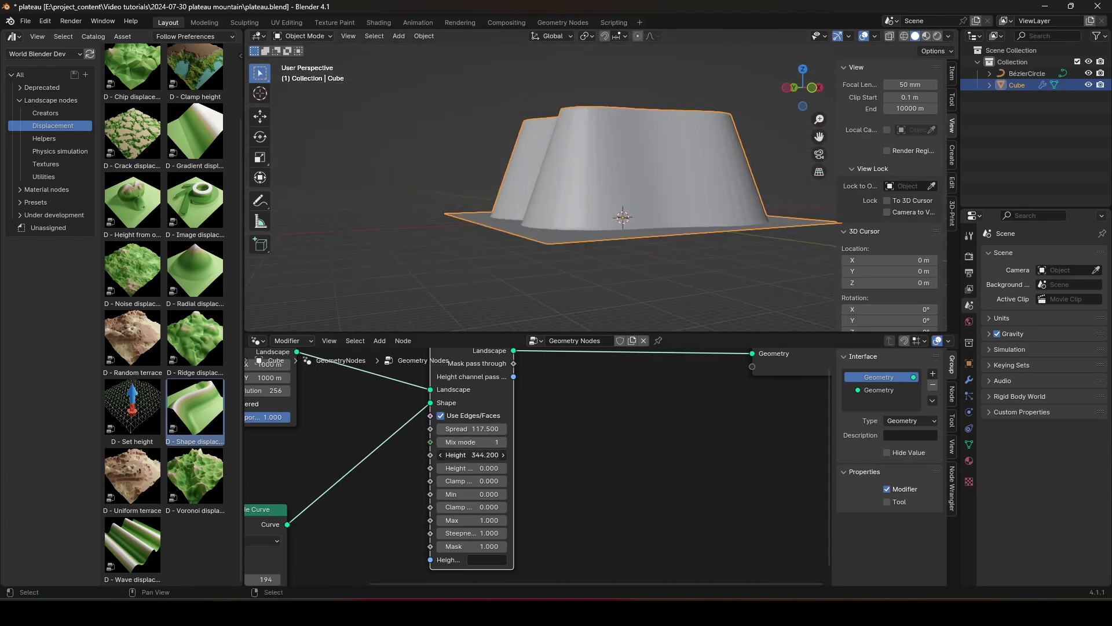
{"action": "left_click_drag", "start_coordinate": [472, 454], "coordinate": [527, 454]}
Try a Steepness of 2 on the Shape displacement node, and settle on 1.5
{"action": "middle_click_drag", "start_coordinate": [472, 534], "coordinate": [472, 527]}
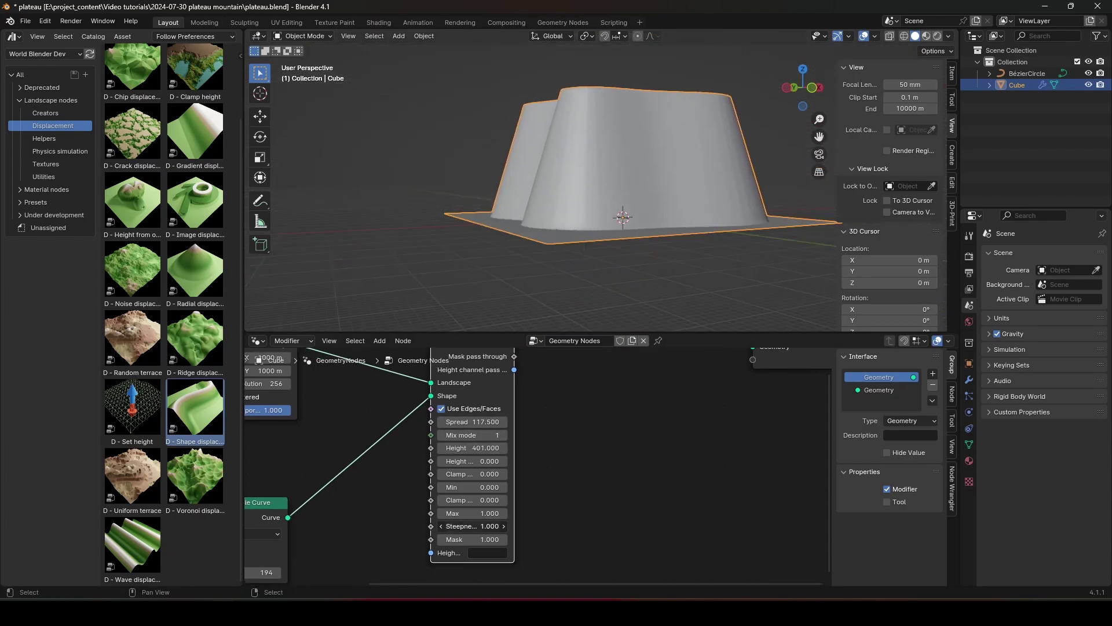
{"action": "left_click", "coordinate": [472, 526]}
{"action": "type", "text": "2"}
{"action": "key", "text": "Return"}
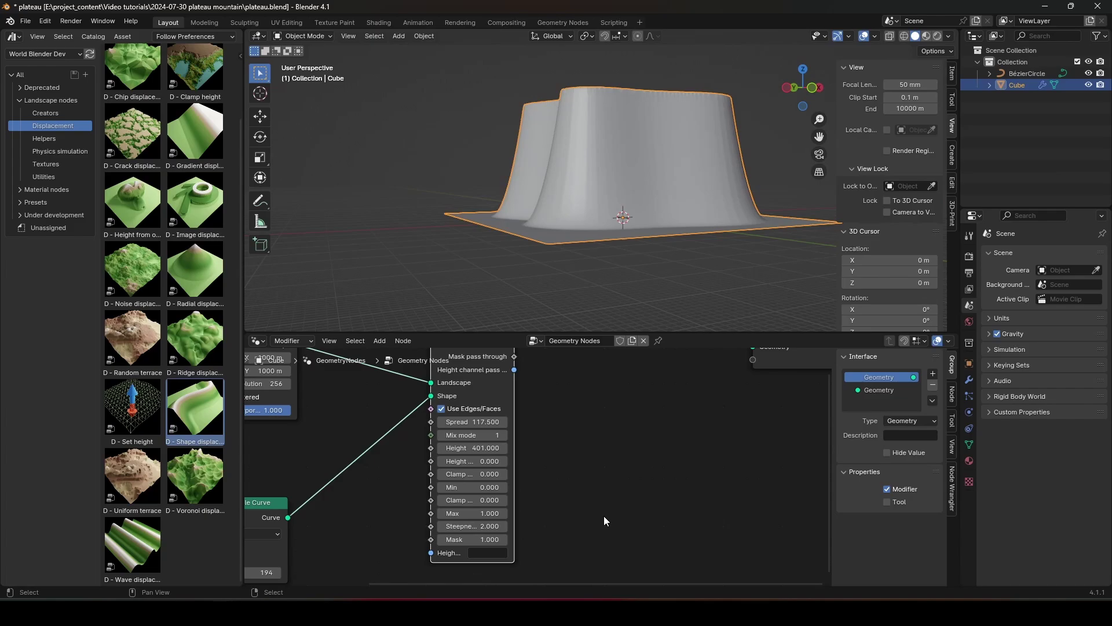
{"action": "left_click", "coordinate": [480, 526]}
{"action": "type", "text": "1.5"}
{"action": "key", "text": "Return"}
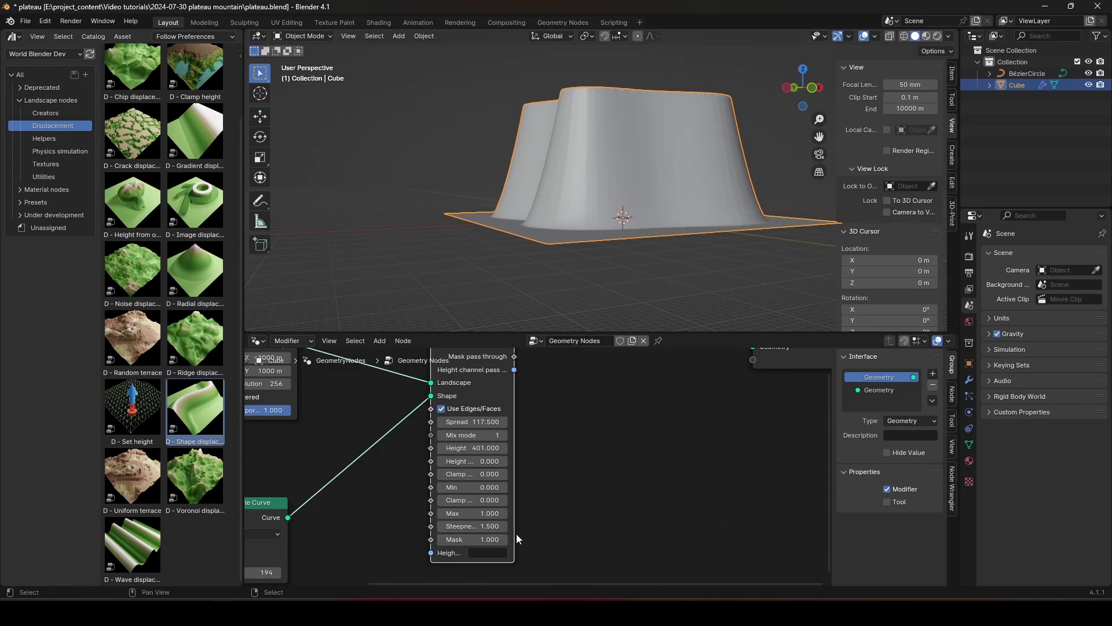
Insert a Uniform terrace displacement node between the Shape displacement and Group Output nodes
{"action": "middle_click_drag", "start_coordinate": [602, 189], "coordinate": [581, 190]}
{"action": "middle_click_drag", "start_coordinate": [700, 203], "coordinate": [632, 203], "text": "shift"}
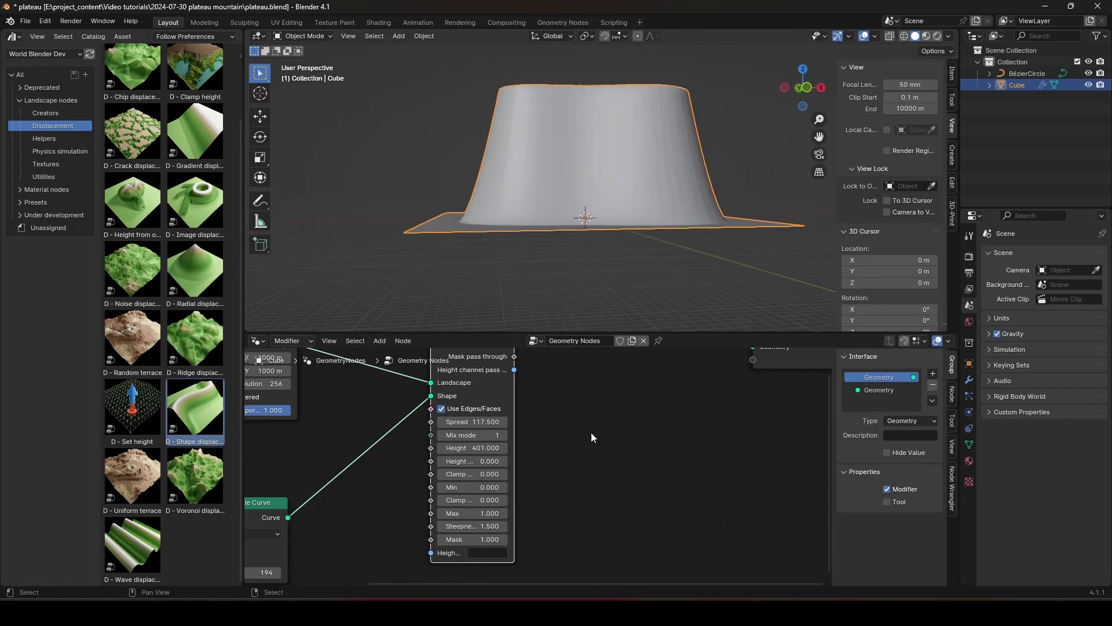
{"action": "scroll", "coordinate": [605, 455], "scroll_direction": "down", "scroll_amount": 2}
{"action": "middle_click_drag", "start_coordinate": [613, 465], "coordinate": [488, 480]}
{"action": "middle_click_drag", "start_coordinate": [573, 462], "coordinate": [488, 484]}
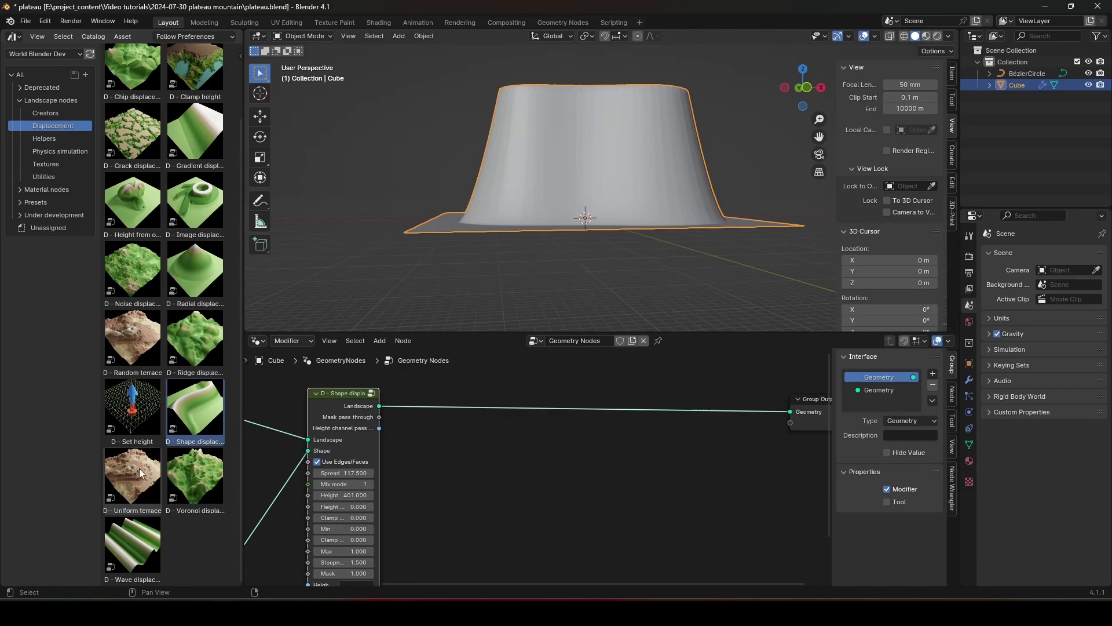
{"action": "left_click_drag", "start_coordinate": [140, 472], "coordinate": [478, 423]}
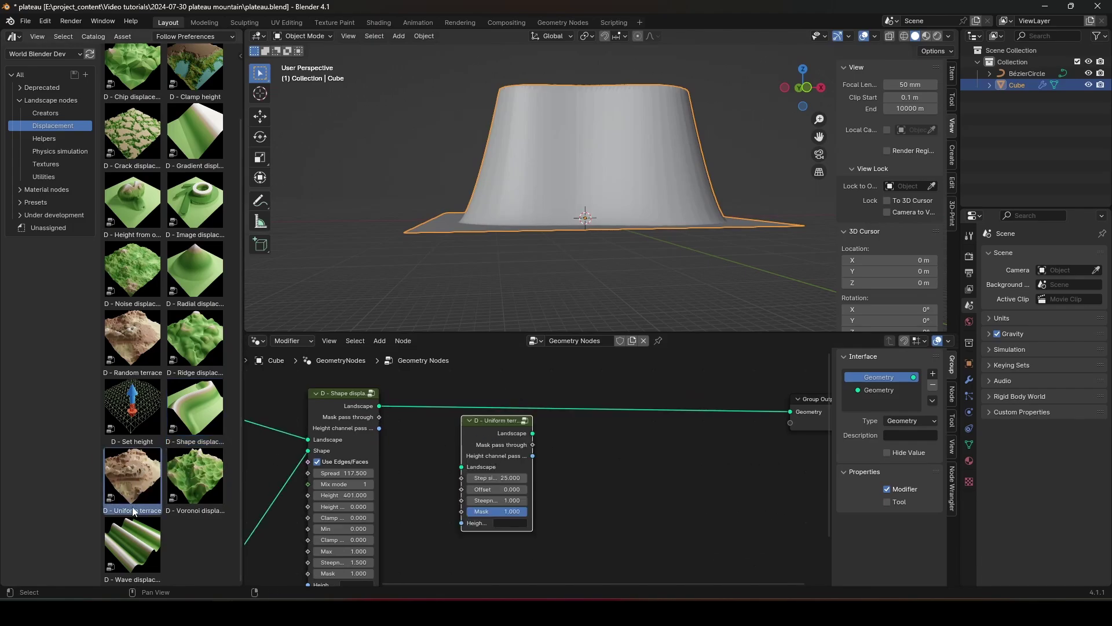
{"action": "left_click_drag", "start_coordinate": [509, 431], "coordinate": [463, 400]}
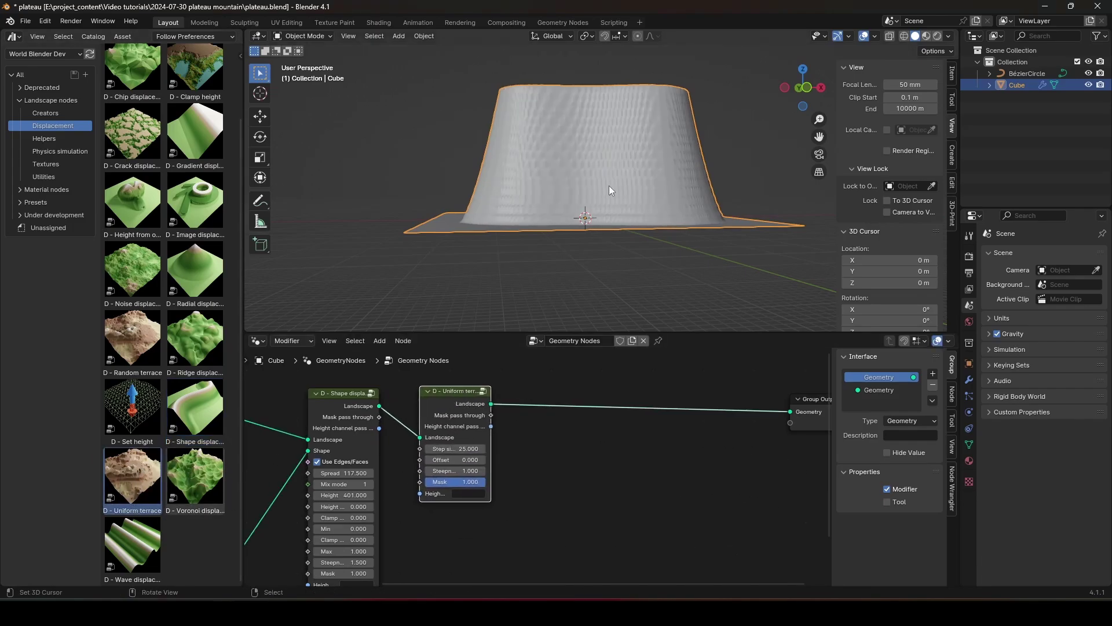
Set the Create landscape node's Resolution to 512
{"action": "middle_click_drag", "start_coordinate": [609, 186], "coordinate": [647, 224]}
{"action": "middle_click_drag", "start_coordinate": [301, 463], "coordinate": [562, 463]}
{"action": "double_click", "coordinate": [457, 449]}
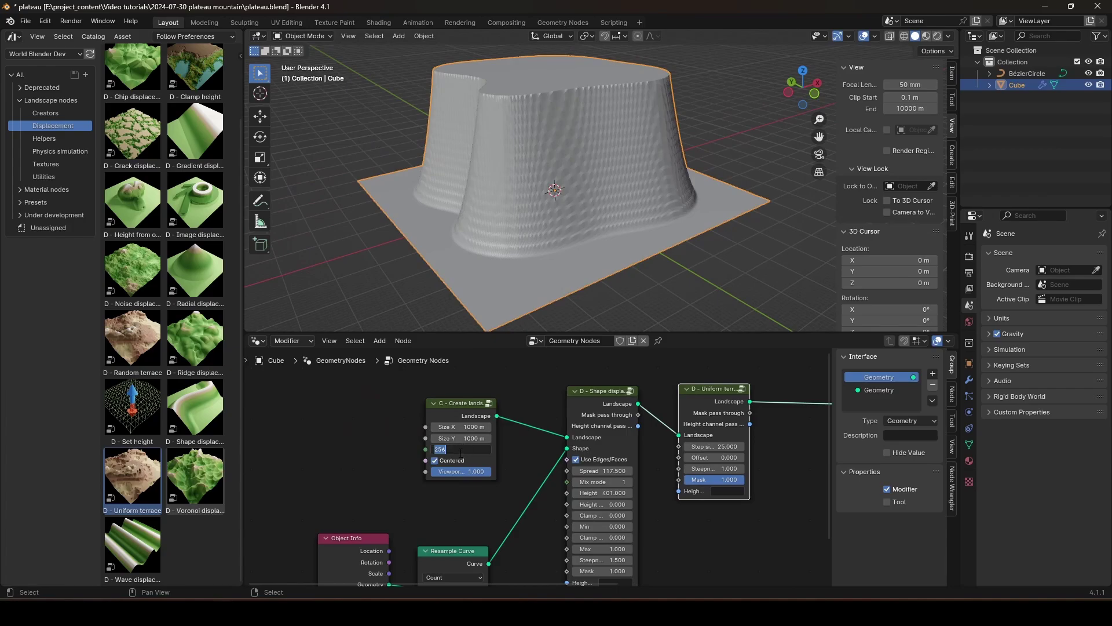
{"action": "type", "text": "512"}
{"action": "key", "text": "Return"}
Set the Uniform terrace node's Step size to 13
{"action": "middle_click_drag", "start_coordinate": [457, 449], "coordinate": [282, 433]}
{"action": "double_click", "coordinate": [553, 435]}
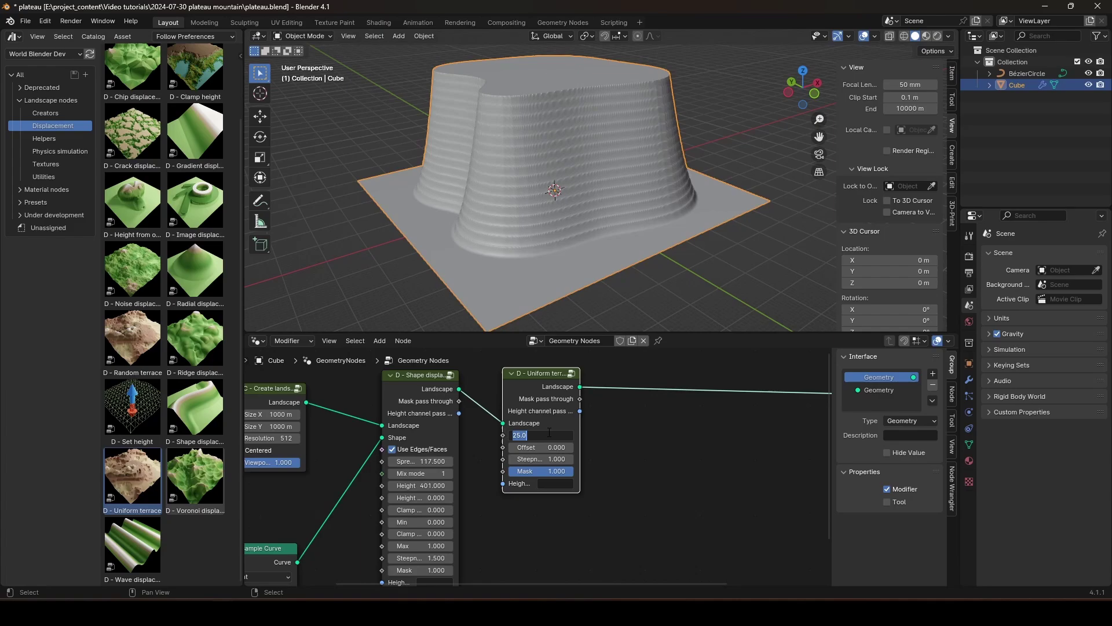
{"action": "type", "text": "13"}
{"action": "key", "text": "Return"}
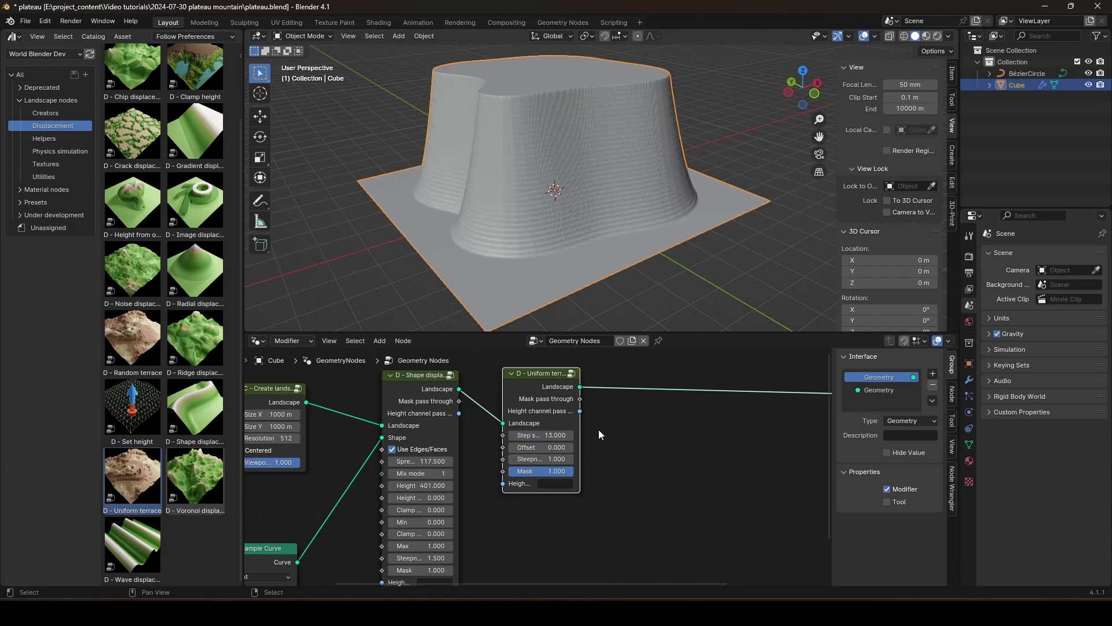
Duplicate the Uniform terrace node into the link before Group Output and set the copy's Step size to 32
{"action": "key", "text": "shift+d"}
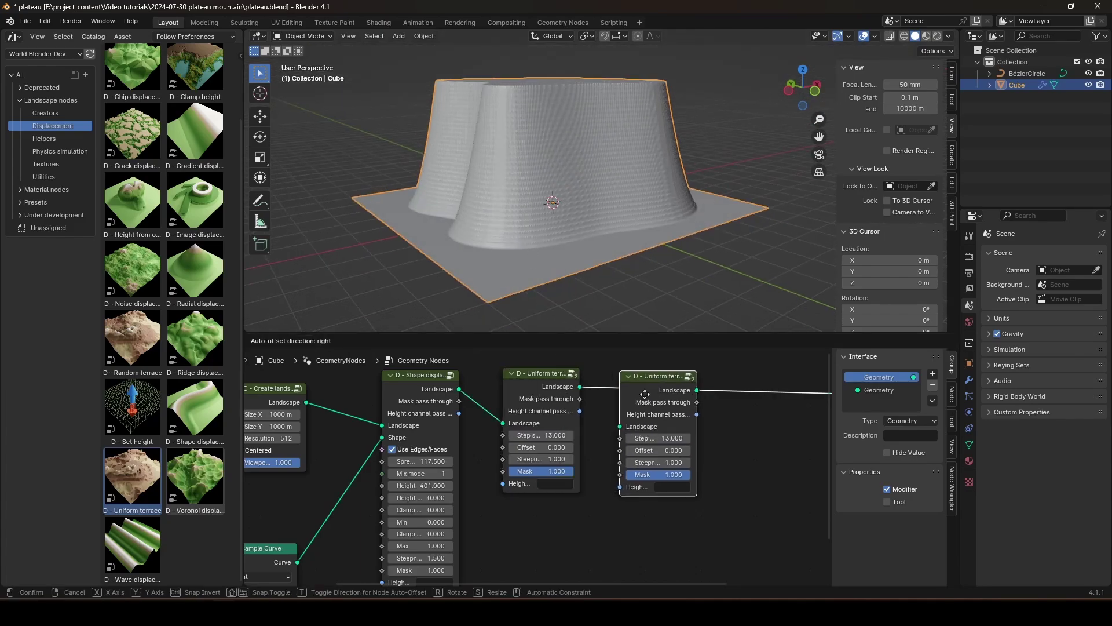
{"action": "left_click", "coordinate": [651, 394]}
{"action": "middle_click_drag", "start_coordinate": [713, 415], "coordinate": [645, 405]}
{"action": "left_click_drag", "start_coordinate": [597, 423], "coordinate": [661, 423]}
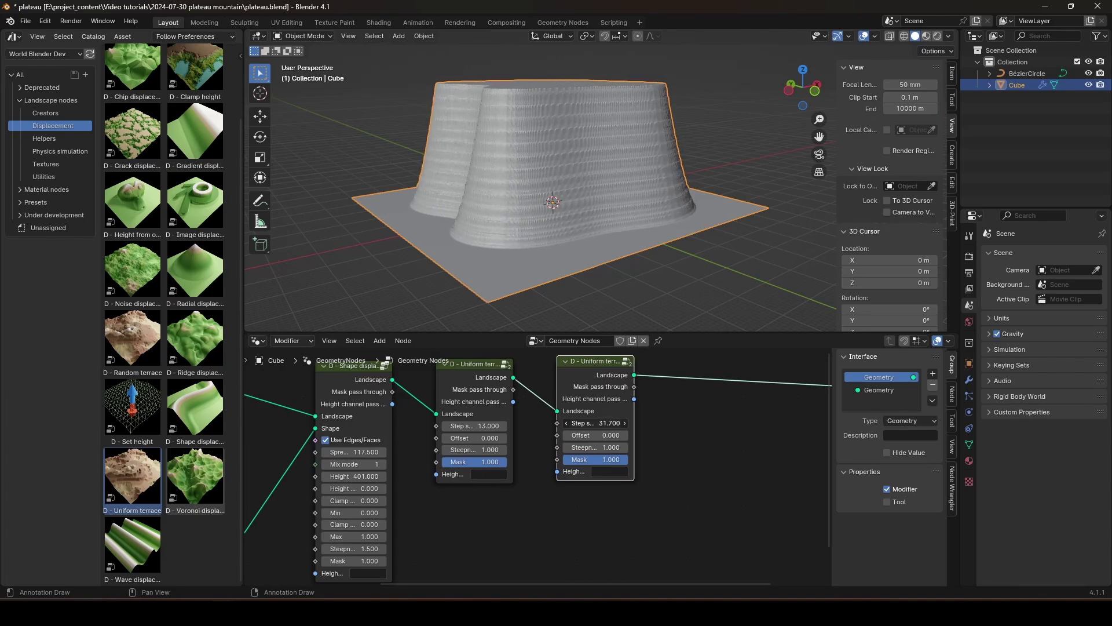
Add a third Uniform terrace node by duplicating the second onto the output link, with a Step size of 78.3
{"action": "middle_click_drag", "start_coordinate": [616, 400], "coordinate": [428, 409]}
{"action": "key", "text": "shift+d"}
{"action": "left_click", "coordinate": [534, 413]}
{"action": "left_click_drag", "start_coordinate": [524, 428], "coordinate": [795, 428]}
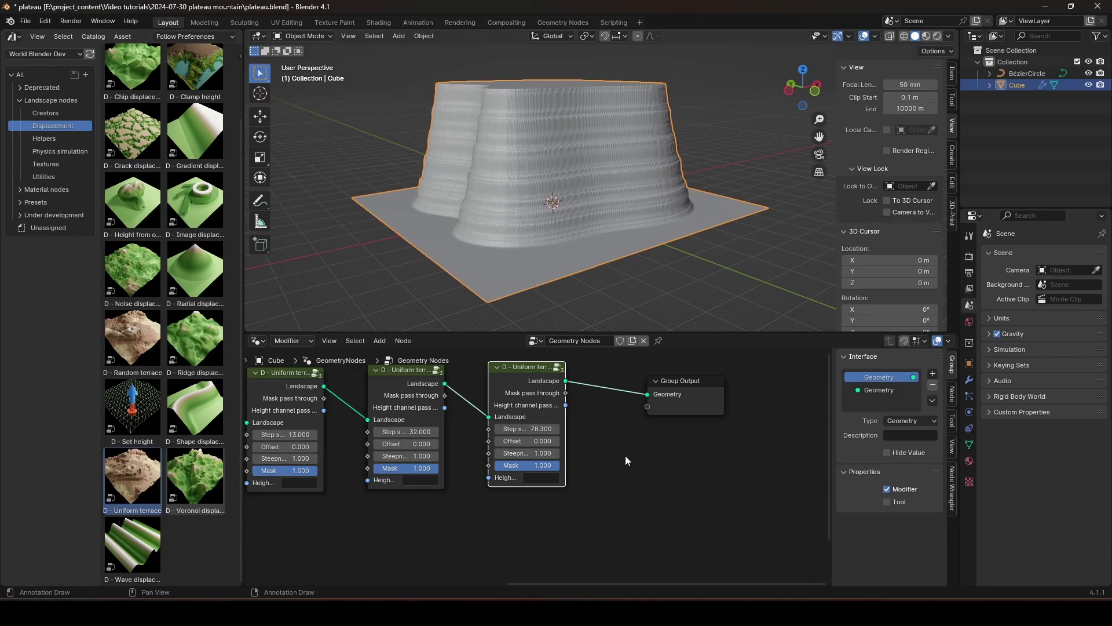
Move Group Output aside and duplicate a fourth Uniform terrace node before it, with Step size 191.7 and Steepness 1.5
{"action": "middle_click_drag", "start_coordinate": [626, 456], "coordinate": [458, 466]}
{"action": "left_click_drag", "start_coordinate": [510, 415], "coordinate": [800, 379]}
{"action": "left_click", "coordinate": [342, 401]}
{"action": "key", "text": "shift+d"}
{"action": "left_click", "coordinate": [467, 405]}
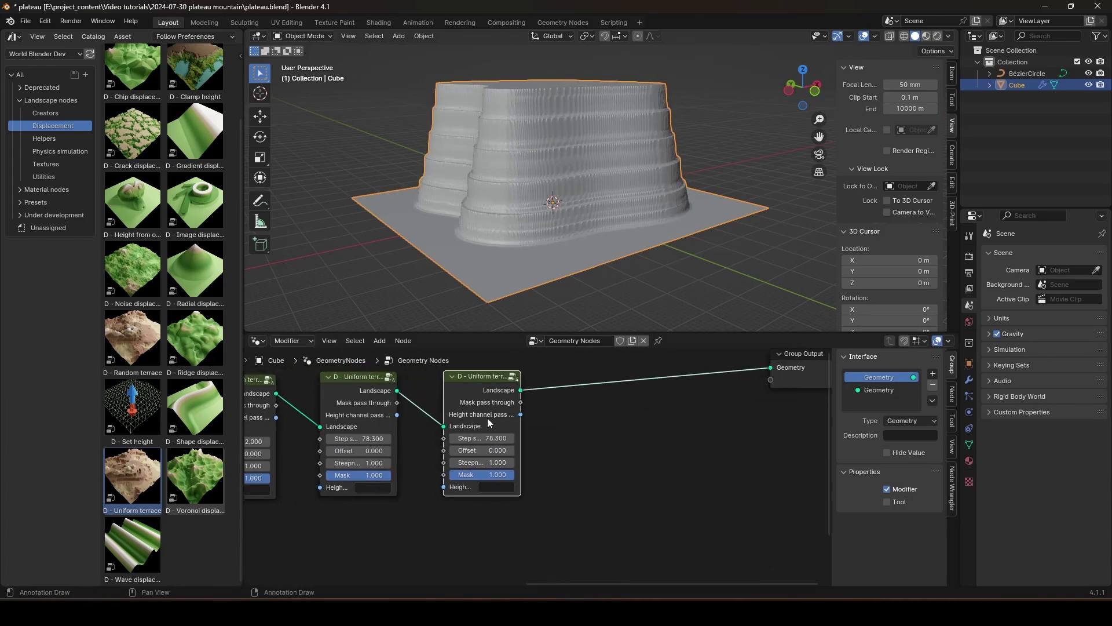
{"action": "left_click_drag", "start_coordinate": [489, 438], "coordinate": [979, 438]}
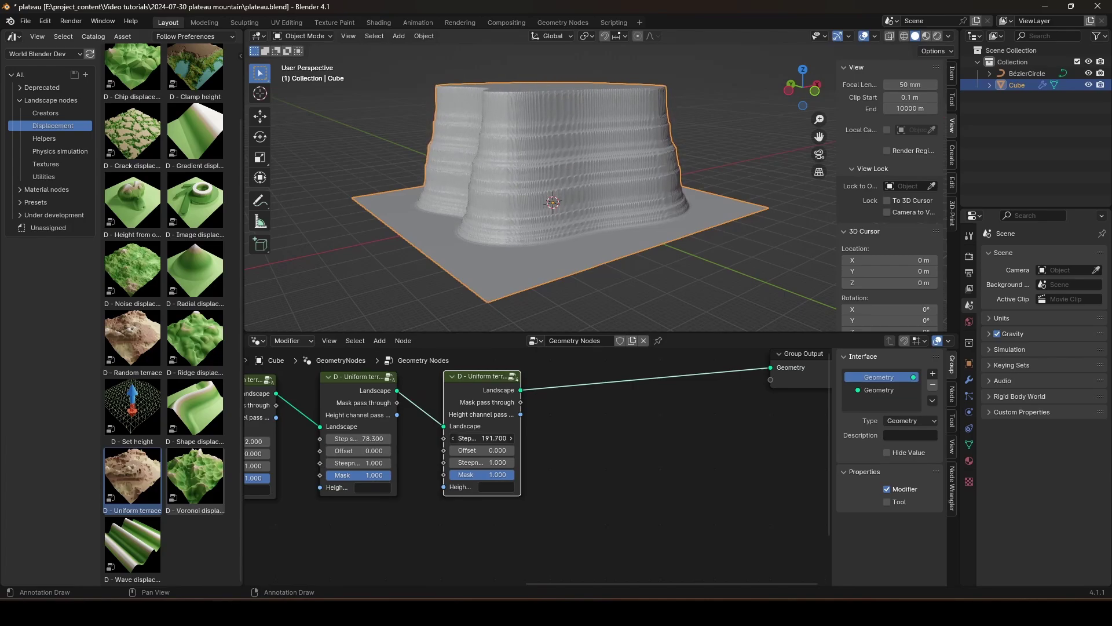
{"action": "mouse_move", "coordinate": [477, 461]}
{"action": "left_mouse_down"}
{"action": "mouse_move", "coordinate": [510, 462]}
{"action": "mouse_move", "coordinate": [489, 462]}
{"action": "left_mouse_up"}
Lower the Shape displacement node's Height to 376.9
{"action": "mouse_move", "coordinate": [481, 253]}
{"action": "middle_mouse_down"}
{"action": "mouse_move", "coordinate": [520, 241]}
{"action": "mouse_move", "coordinate": [469, 252]}
{"action": "middle_mouse_up"}
{"action": "middle_click_drag", "start_coordinate": [391, 466], "coordinate": [695, 461]}
{"action": "scroll", "coordinate": [695, 461], "scroll_direction": "down", "scroll_amount": 2}
{"action": "middle_click_drag", "start_coordinate": [444, 482], "coordinate": [587, 434]}
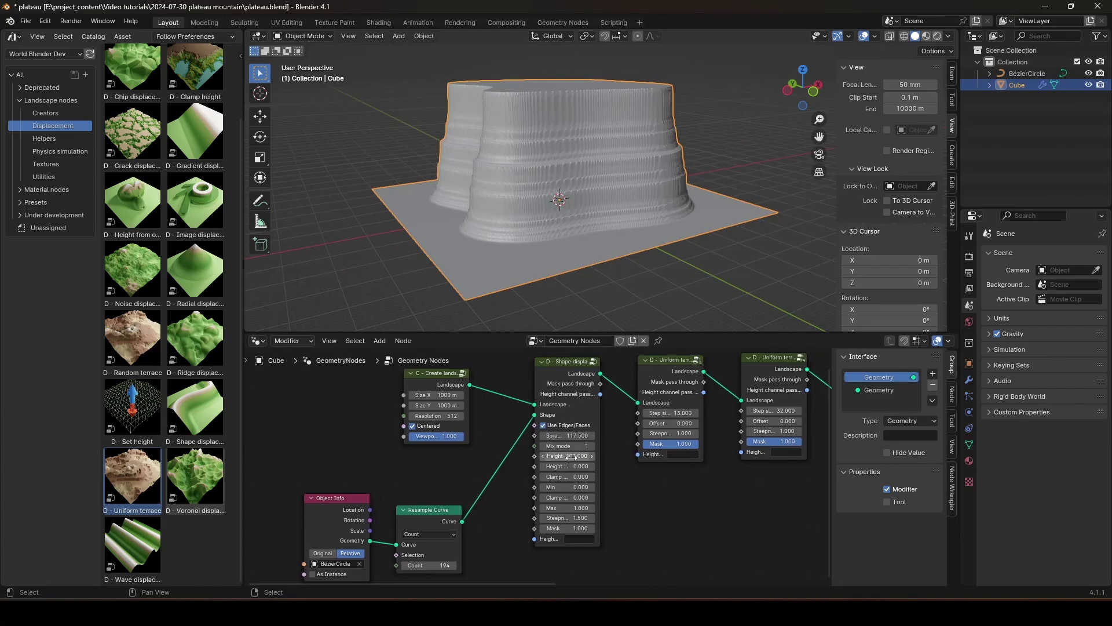
{"action": "left_click_drag", "start_coordinate": [568, 457], "coordinate": [626, 456]}
Reduce the Steepness of the fourth Uniform terrace node to 1.1
{"action": "middle_click_drag", "start_coordinate": [585, 246], "coordinate": [655, 226]}
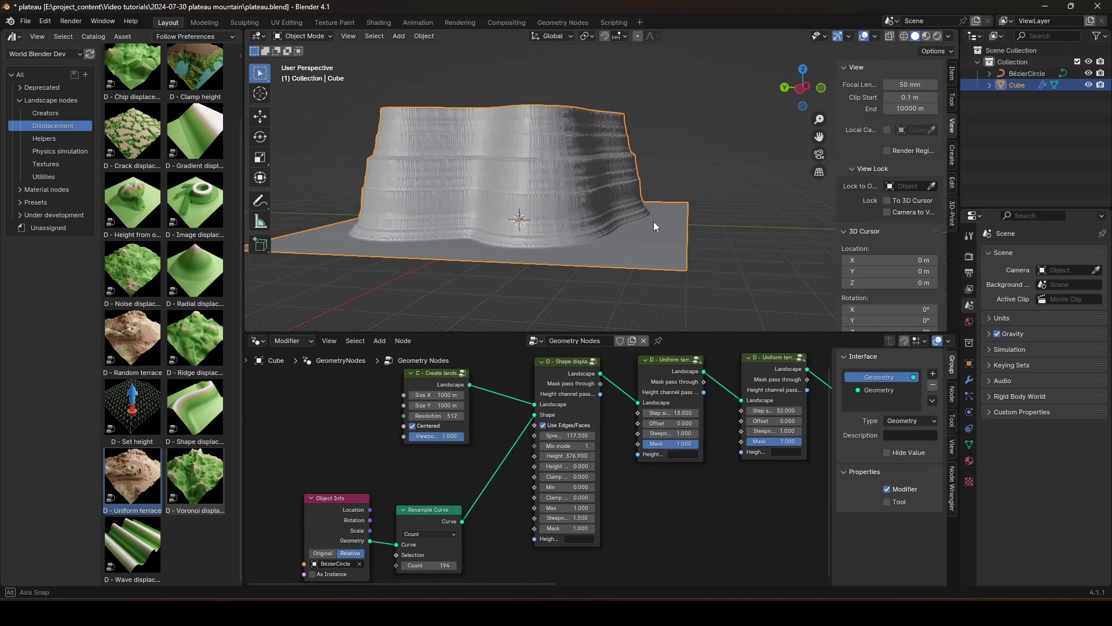
{"action": "scroll", "coordinate": [644, 242], "scroll_direction": "up", "scroll_amount": 3}
{"action": "middle_click_drag", "start_coordinate": [655, 491], "coordinate": [483, 497]}
{"action": "middle_click_drag", "start_coordinate": [653, 468], "coordinate": [452, 480]}
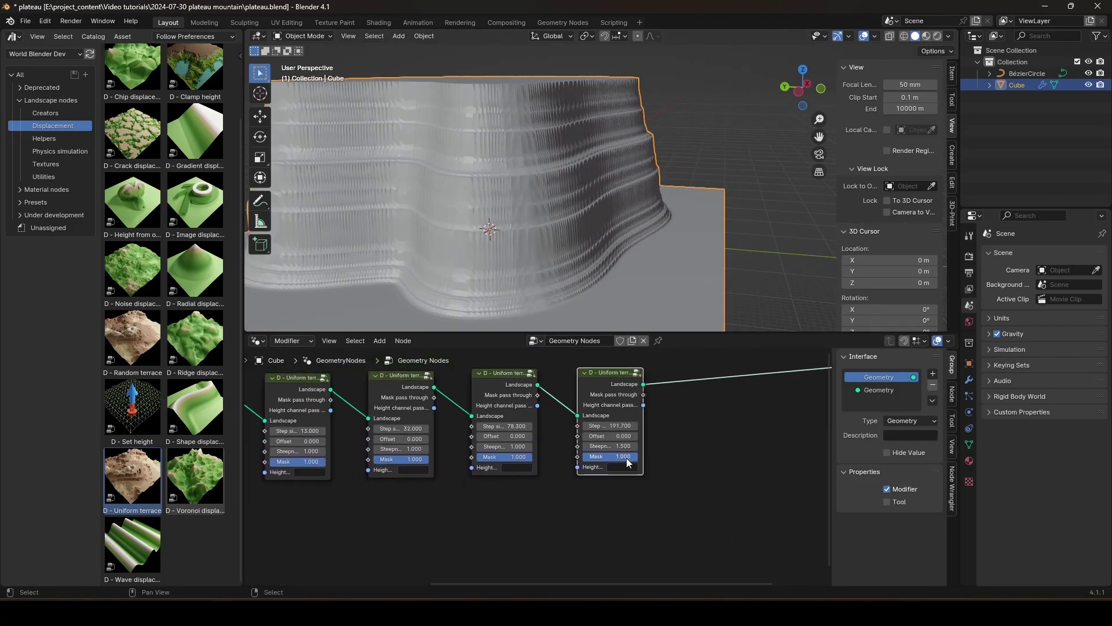
{"action": "left_click_drag", "start_coordinate": [617, 447], "coordinate": [623, 446]}
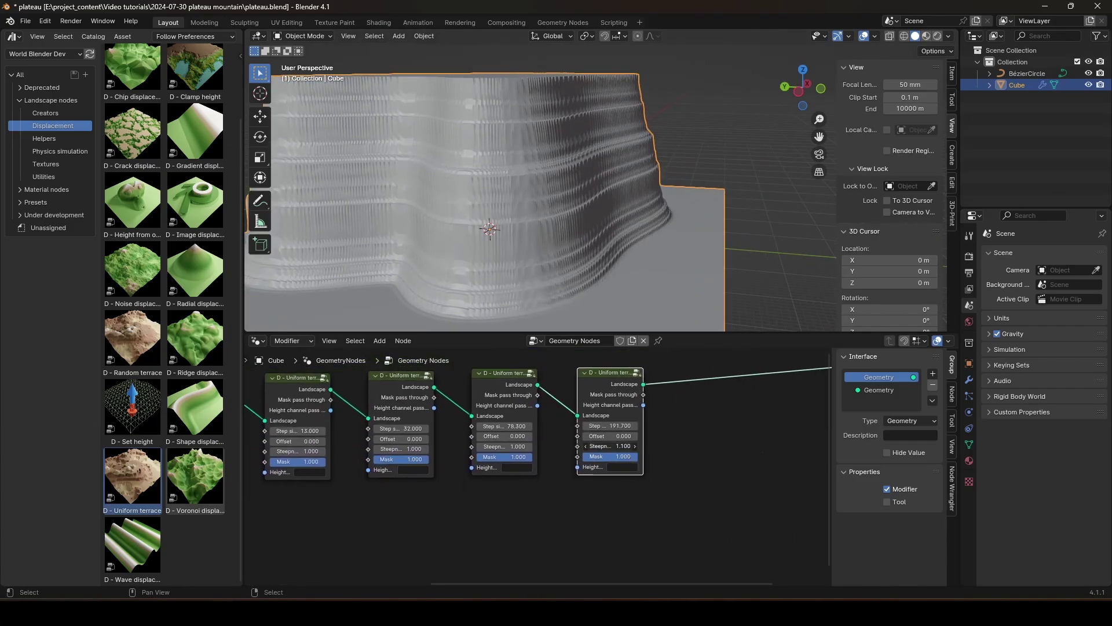
Move the Group Output node farther away from the fourth Uniform terrace node to make room for more nodes
{"action": "middle_click_drag", "start_coordinate": [569, 233], "coordinate": [643, 228]}
{"action": "middle_click_drag", "start_coordinate": [508, 533], "coordinate": [771, 469]}
{"action": "scroll", "coordinate": [771, 469], "scroll_direction": "down", "scroll_amount": 2}
{"action": "middle_click_drag", "start_coordinate": [406, 535], "coordinate": [534, 555]}
{"action": "scroll", "coordinate": [596, 516], "scroll_direction": "up", "scroll_amount": 2}
{"action": "left_click_drag", "start_coordinate": [659, 391], "coordinate": [728, 391]}
{"action": "scroll", "coordinate": [622, 255], "scroll_direction": "down", "scroll_amount": 5}
Mark a horizontal annotation line along a terrace ledge across the plateau's cliff
{"action": "middle_click_drag", "start_coordinate": [581, 239], "coordinate": [426, 120]}
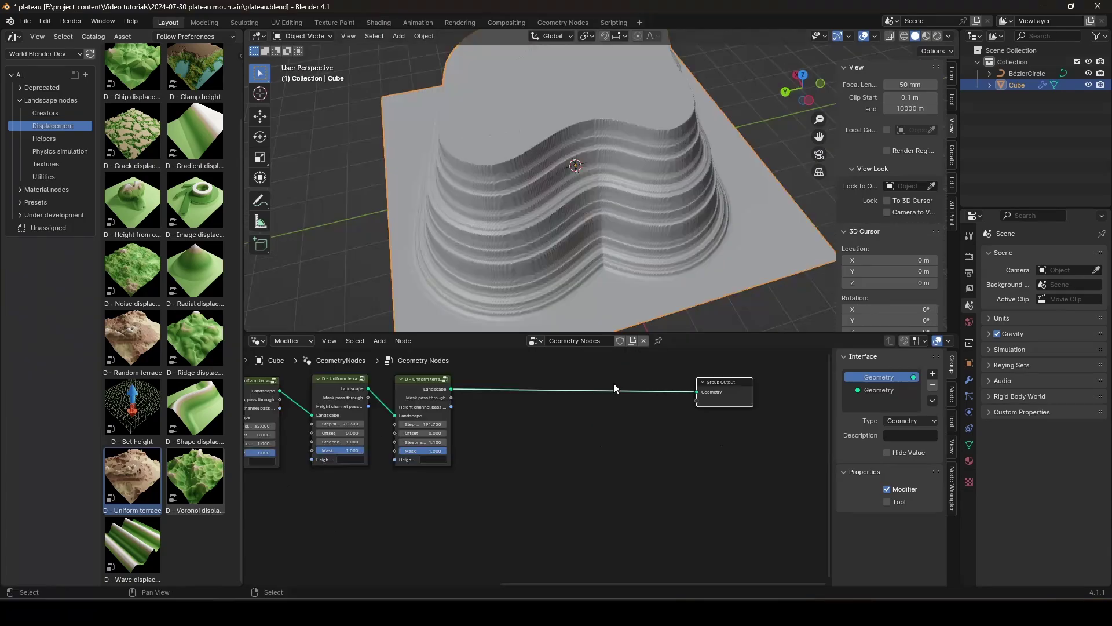
{"action": "middle_click_drag", "start_coordinate": [605, 243], "coordinate": [574, 152]}
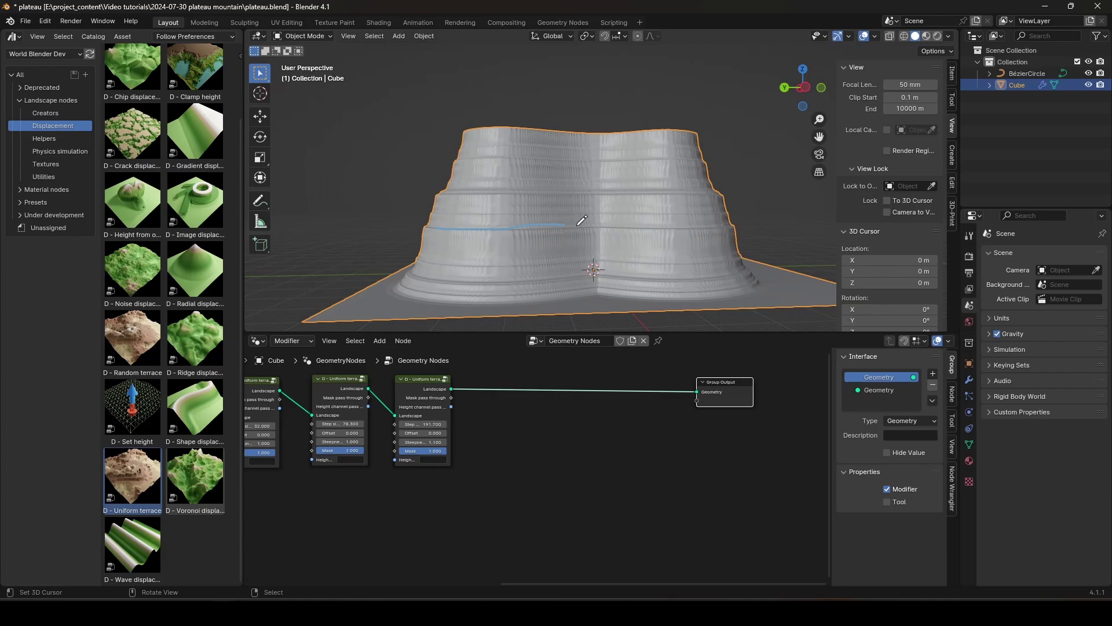
{"action": "left_click_drag", "start_coordinate": [578, 224], "coordinate": [795, 230]}
Insert a Noise displacement node on the link between the fourth Uniform terrace node and Group Output
{"action": "scroll", "coordinate": [518, 454], "scroll_direction": "up", "scroll_amount": 1}
{"action": "left_click_drag", "start_coordinate": [133, 268], "coordinate": [473, 380]}
{"action": "middle_click_drag", "start_coordinate": [576, 484], "coordinate": [574, 463]}
{"action": "middle_click_drag", "start_coordinate": [549, 110], "coordinate": [539, 130]}
{"action": "middle_click_drag", "start_coordinate": [565, 496], "coordinate": [592, 398]}
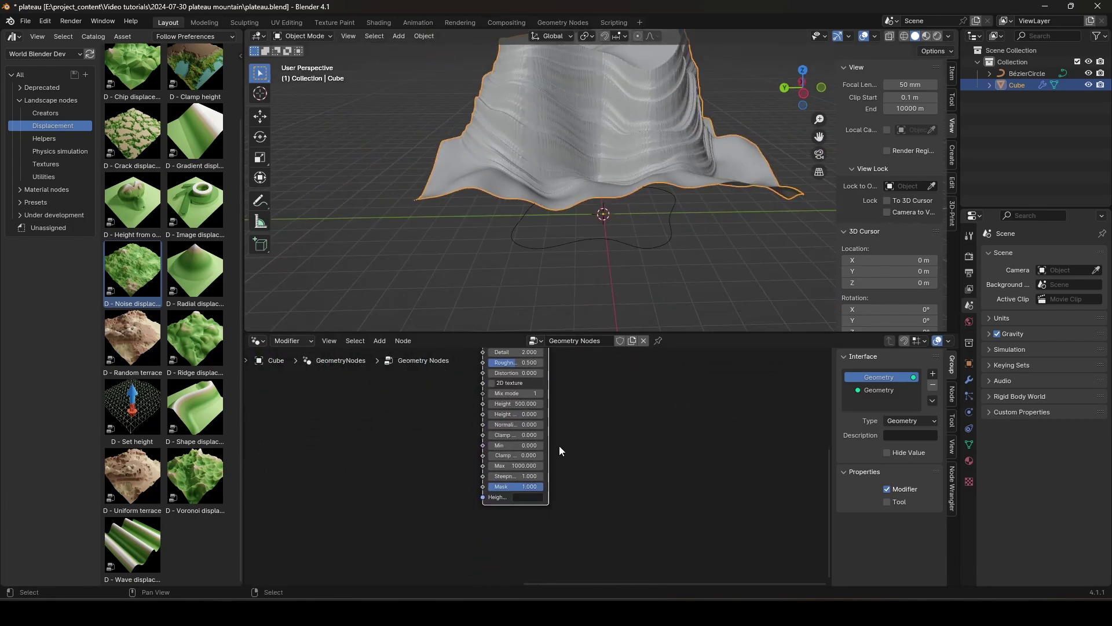
Set the Noise displacement node's Height to 50 and view the plateau from the front
{"action": "scroll", "coordinate": [540, 438], "scroll_direction": "up", "scroll_amount": 1}
{"action": "left_click_drag", "start_coordinate": [516, 399], "coordinate": [133, 405]}
{"action": "left_click", "coordinate": [517, 398]}
{"action": "type", "text": "5"}
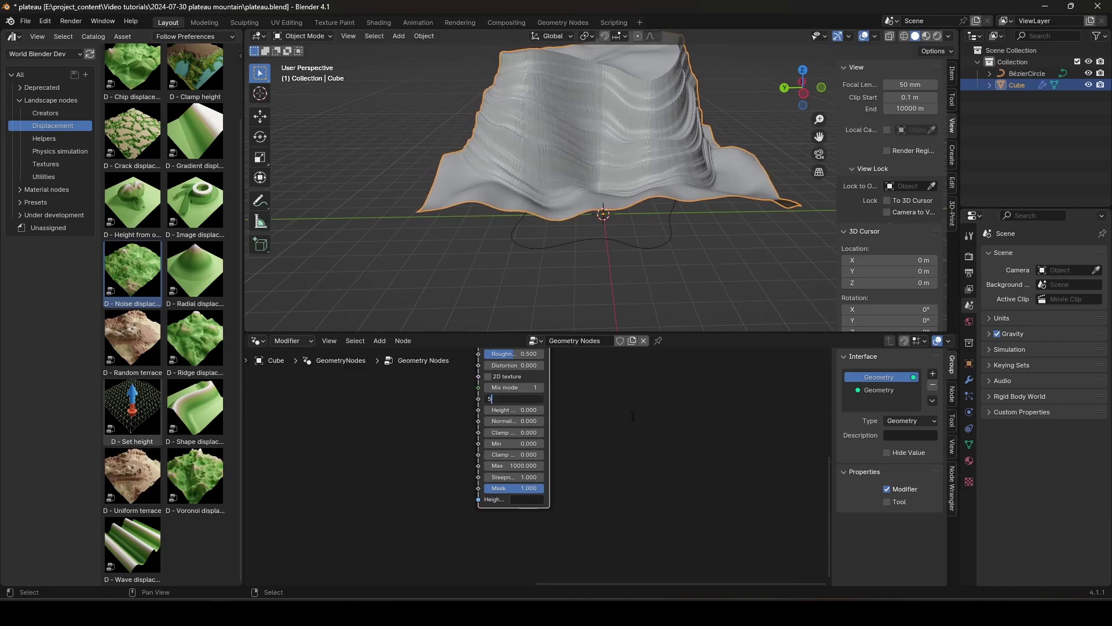
{"action": "type", "text": "0"}
{"action": "key", "text": "Return"}
{"action": "scroll", "coordinate": [613, 209], "scroll_direction": "up", "scroll_amount": 5}
{"action": "middle_click_drag", "start_coordinate": [598, 217], "coordinate": [543, 180]}
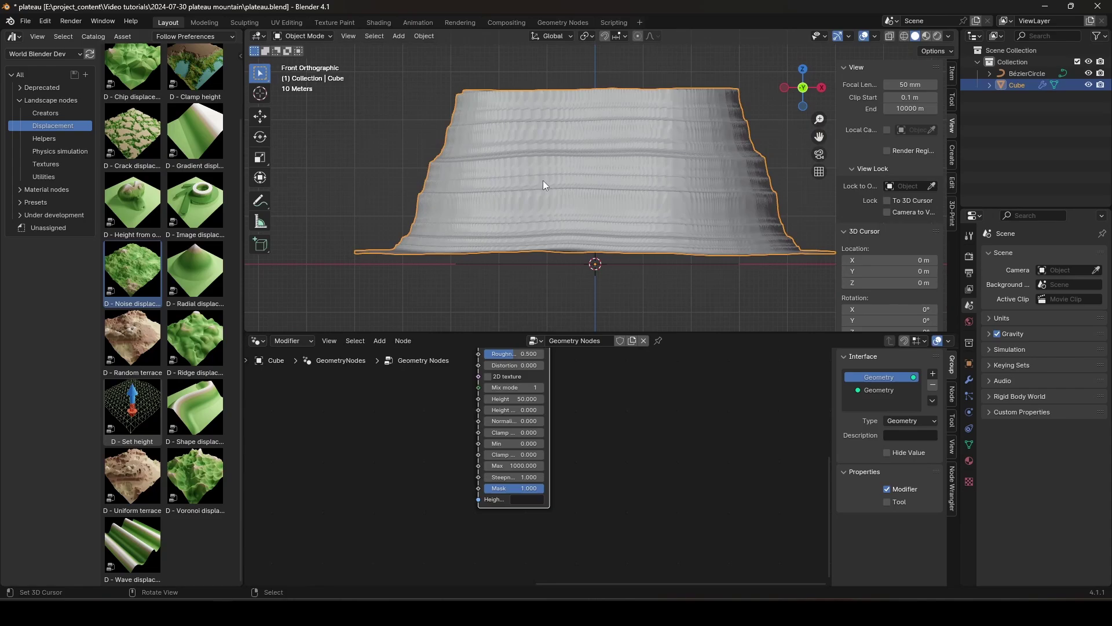
Set the Noise displacement node's height offset to -25
{"action": "left_click", "coordinate": [522, 409]}
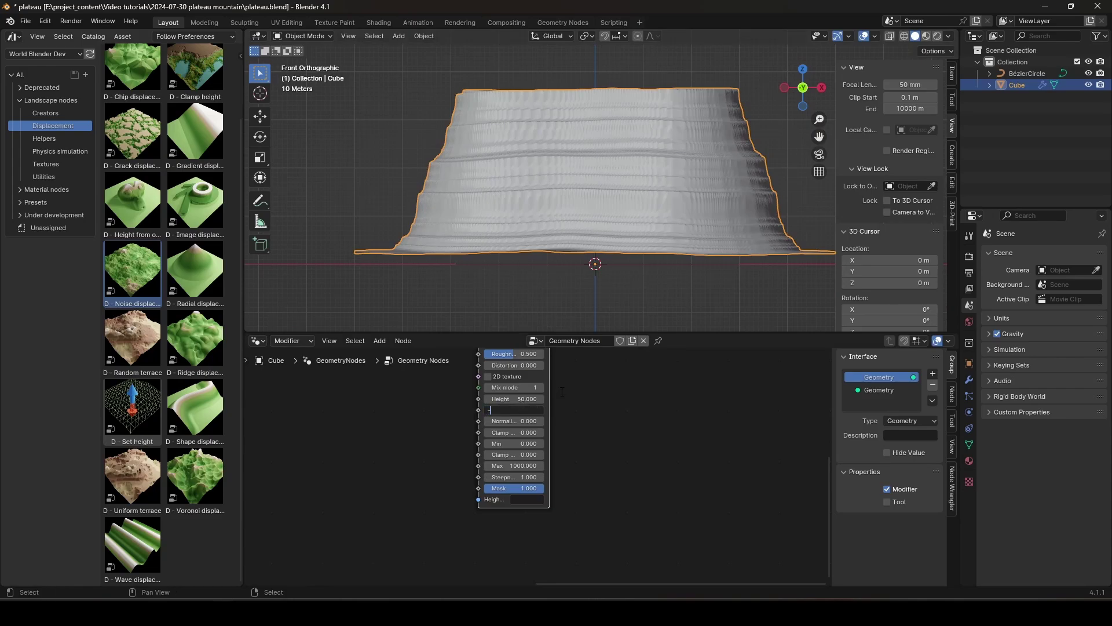
{"action": "key", "text": "Return"}
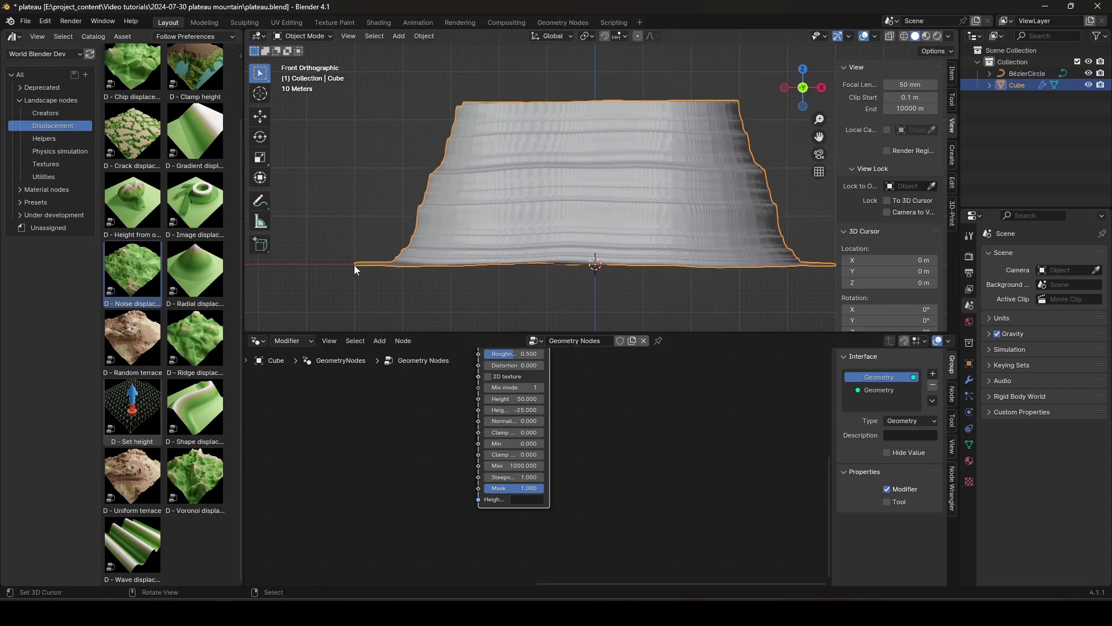
{"action": "middle_click_drag", "start_coordinate": [822, 263], "coordinate": [669, 253], "text": "shift"}
{"action": "scroll", "coordinate": [444, 252], "scroll_direction": "up", "scroll_amount": 2}
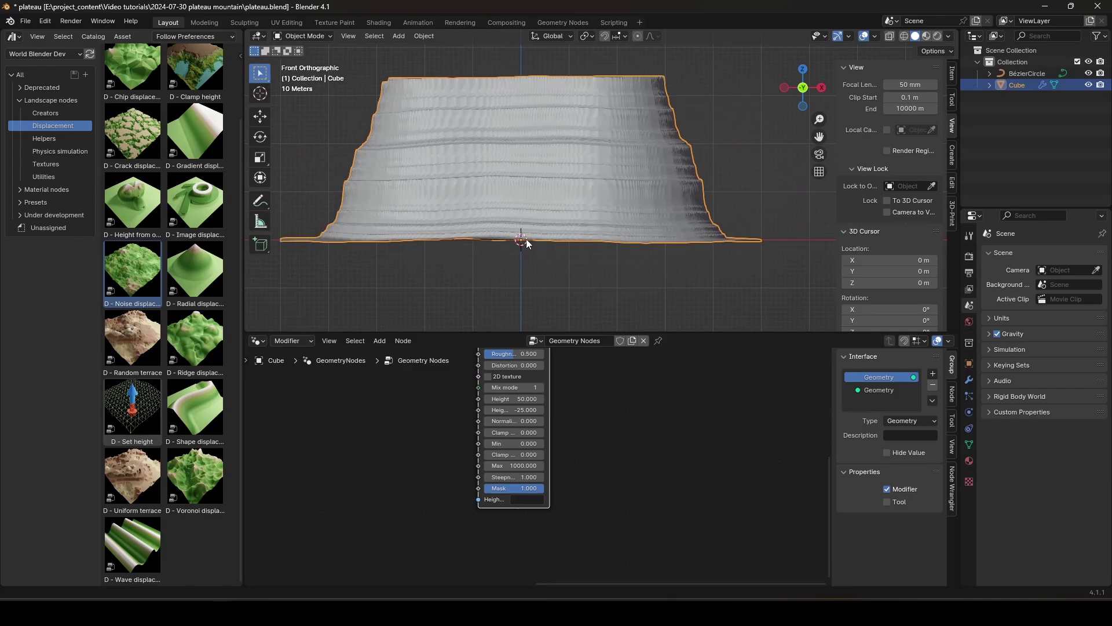
{"action": "scroll", "coordinate": [493, 269], "scroll_direction": "down", "scroll_amount": 3}
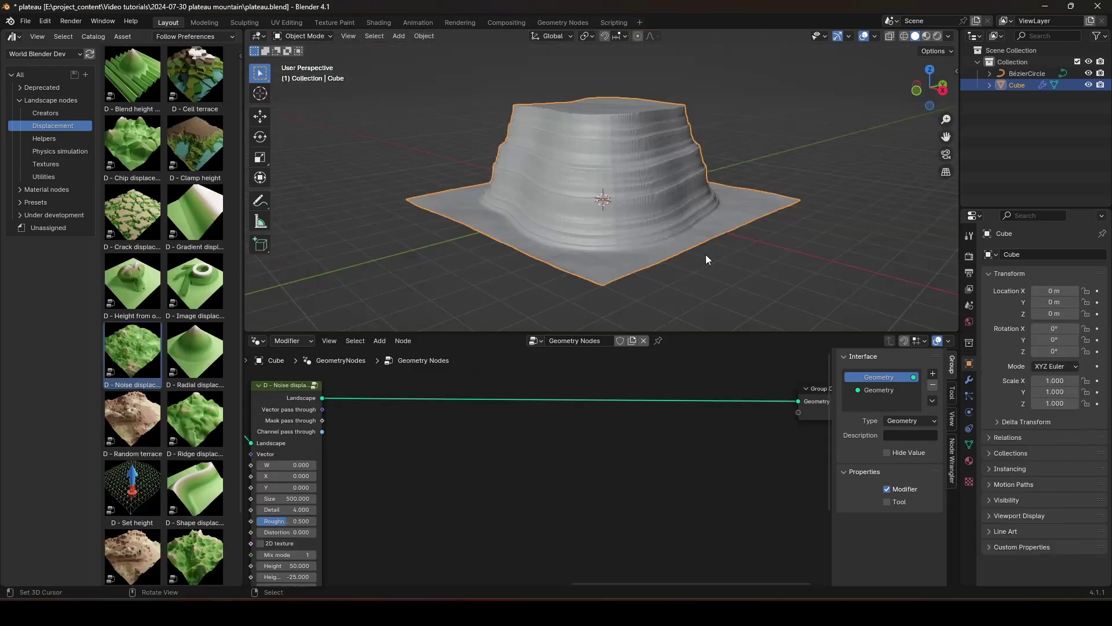
Add a Particle Erosion node, feed it the Noise displacement landscape, and cut the direct link to Group Output
{"action": "middle_click_drag", "start_coordinate": [705, 255], "coordinate": [594, 135]}
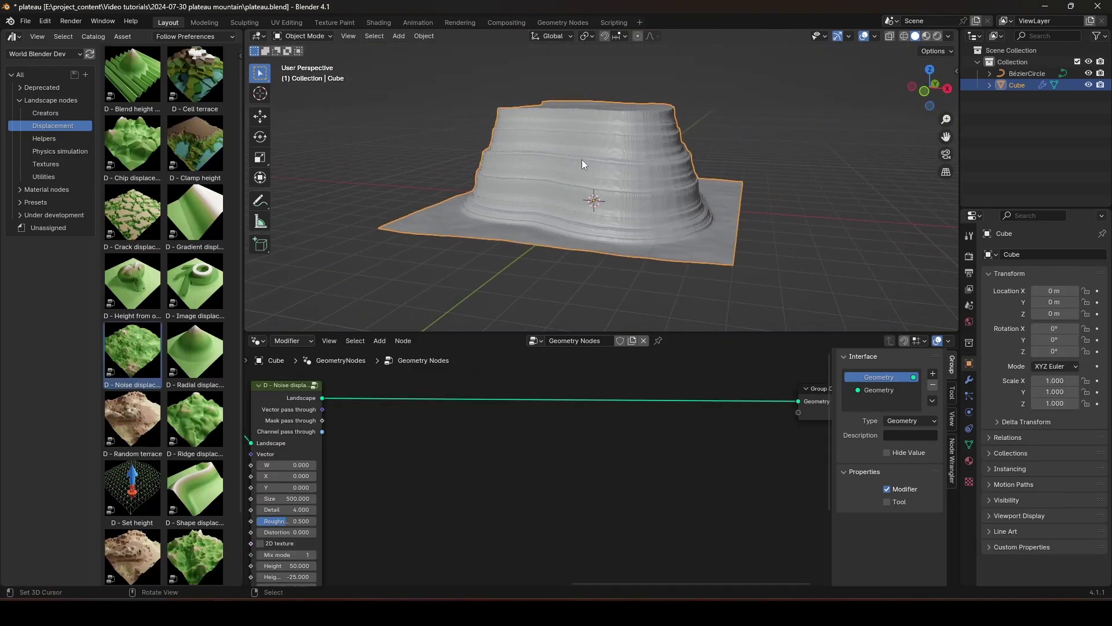
{"action": "middle_click_drag", "start_coordinate": [611, 224], "coordinate": [664, 250]}
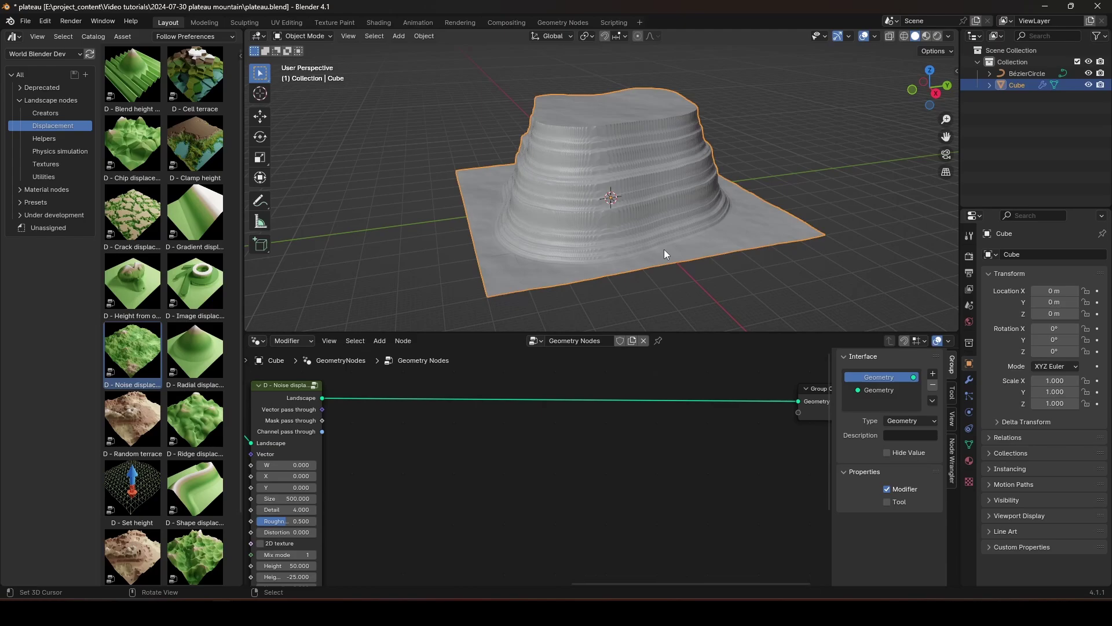
{"action": "left_click", "coordinate": [58, 151]}
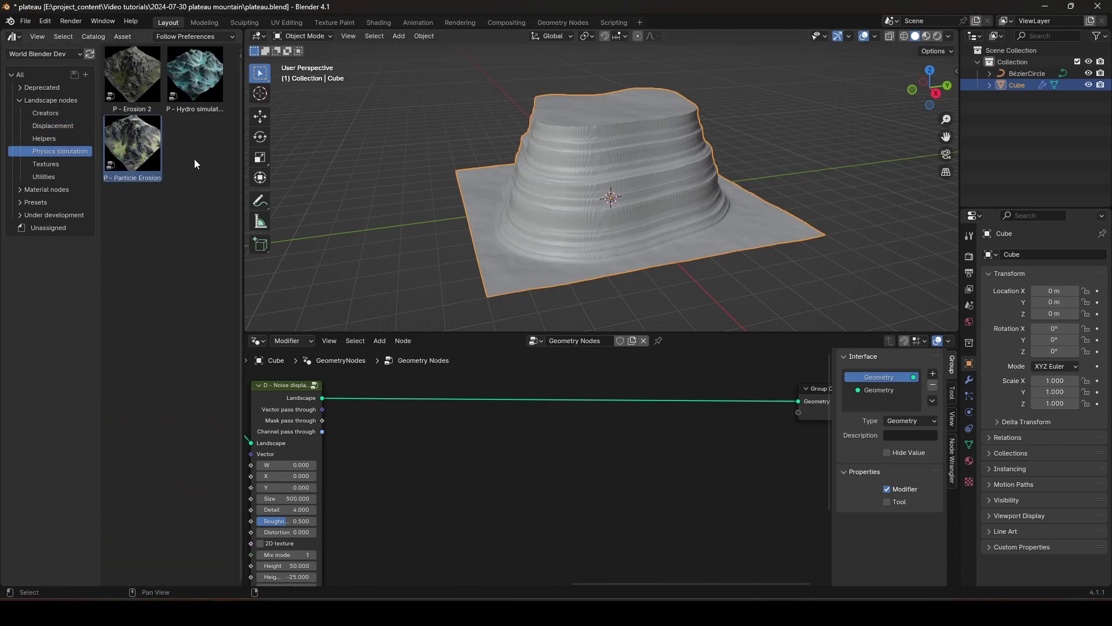
{"action": "left_click_drag", "start_coordinate": [122, 145], "coordinate": [536, 435]}
{"action": "middle_click_drag", "start_coordinate": [499, 460], "coordinate": [474, 449]}
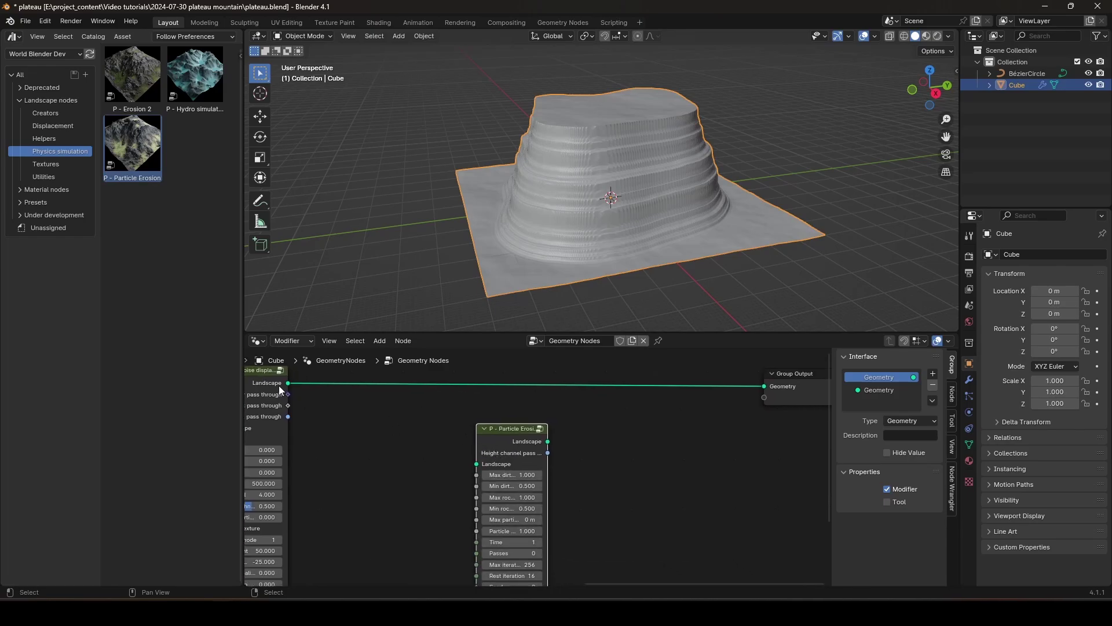
{"action": "left_click_drag", "start_coordinate": [280, 387], "coordinate": [411, 398]}
{"action": "scroll", "coordinate": [567, 415], "scroll_direction": "up", "scroll_amount": 1}
{"action": "right_click_drag", "start_coordinate": [587, 398], "coordinate": [602, 359], "text": "ctrl"}
{"action": "middle_click_drag", "start_coordinate": [597, 398], "coordinate": [595, 404]}
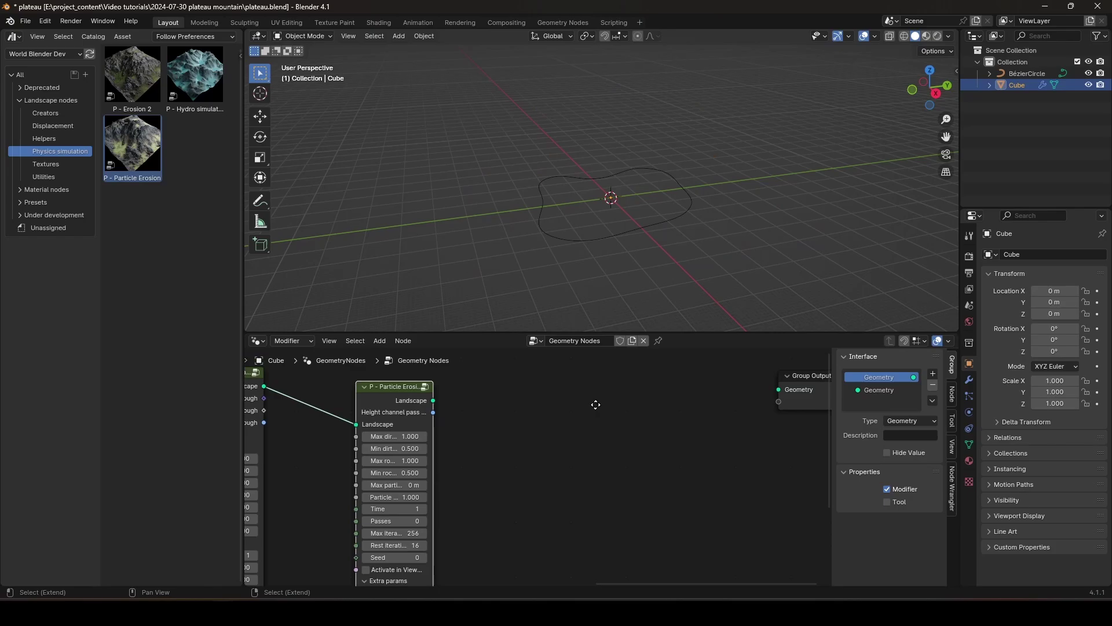
Add a Bake node beside the Particle Erosion node and connect the eroded Landscape output to its Geometry input
{"action": "key", "text": "shift+a"}
{"action": "mouse_move", "coordinate": [528, 329]}
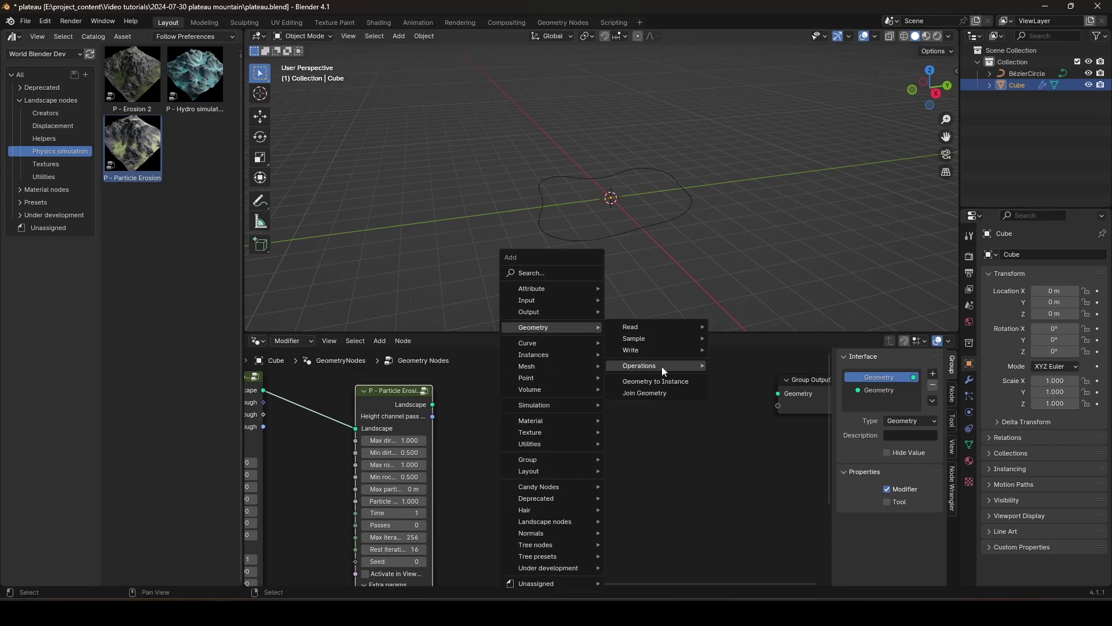
{"action": "mouse_move", "coordinate": [662, 366]}
{"action": "left_click", "coordinate": [747, 380]}
{"action": "left_click", "coordinate": [516, 392]}
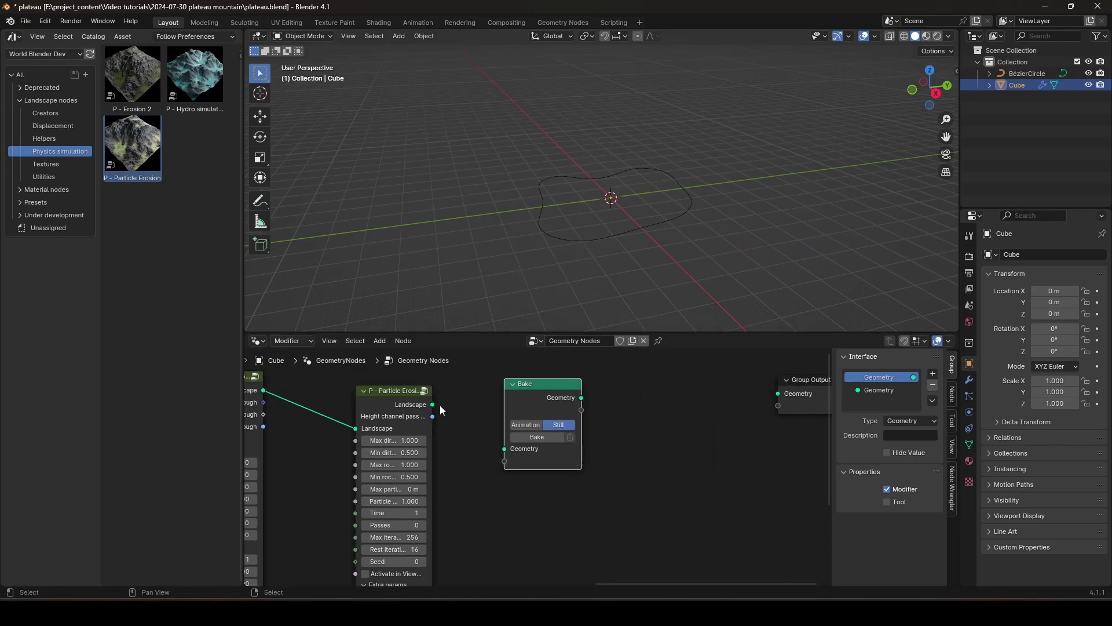
{"action": "left_click_drag", "start_coordinate": [433, 404], "coordinate": [504, 449]}
{"action": "left_click_drag", "start_coordinate": [581, 399], "coordinate": [627, 389]}
{"action": "left_click_drag", "start_coordinate": [758, 392], "coordinate": [724, 400]}
{"action": "right_click", "coordinate": [724, 400]}
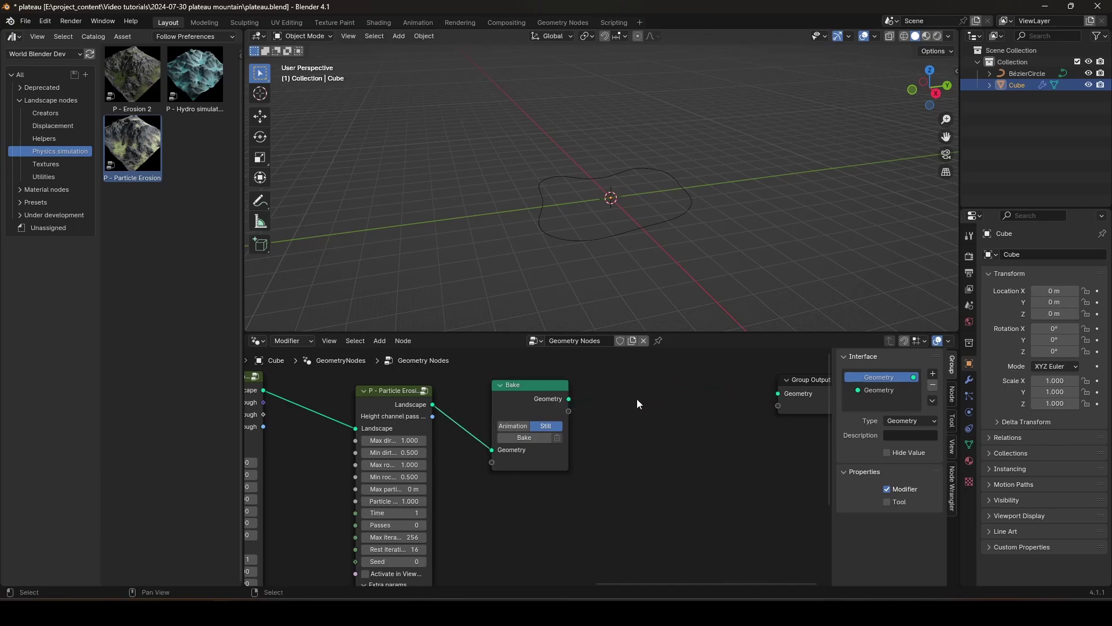
{"action": "middle_click_drag", "start_coordinate": [575, 438], "coordinate": [424, 456]}
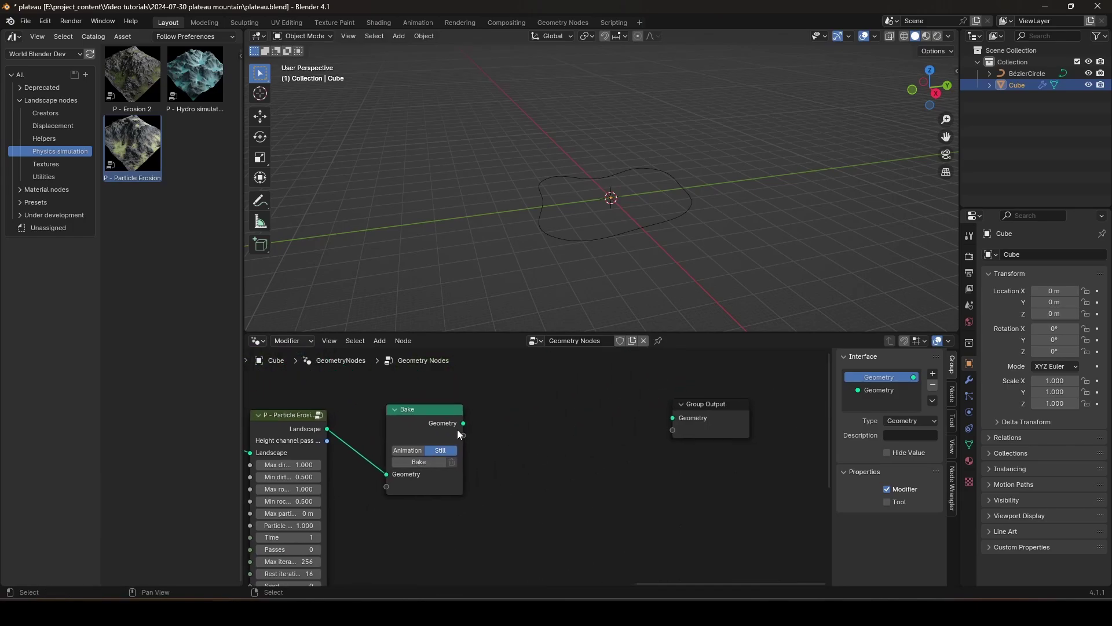
Activate the Particle Erosion node in the viewport and bake its result as a still
{"action": "middle_click_drag", "start_coordinate": [526, 465], "coordinate": [600, 461]}
{"action": "left_click", "coordinate": [488, 423]}
{"action": "middle_click_drag", "start_coordinate": [413, 471], "coordinate": [467, 444]}
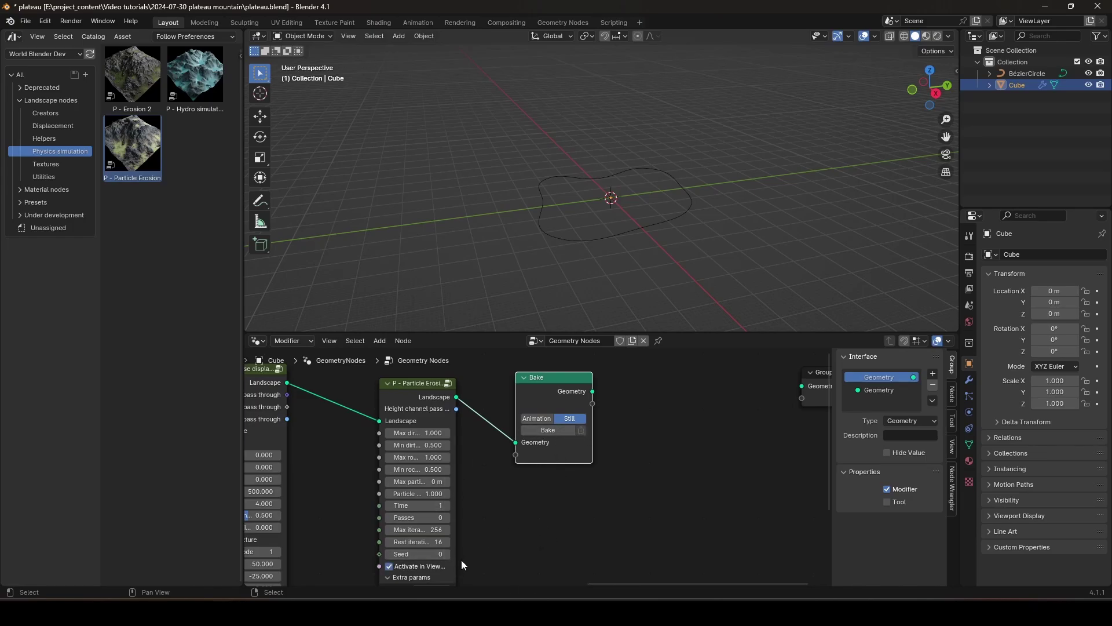
{"action": "left_click", "coordinate": [548, 430]}
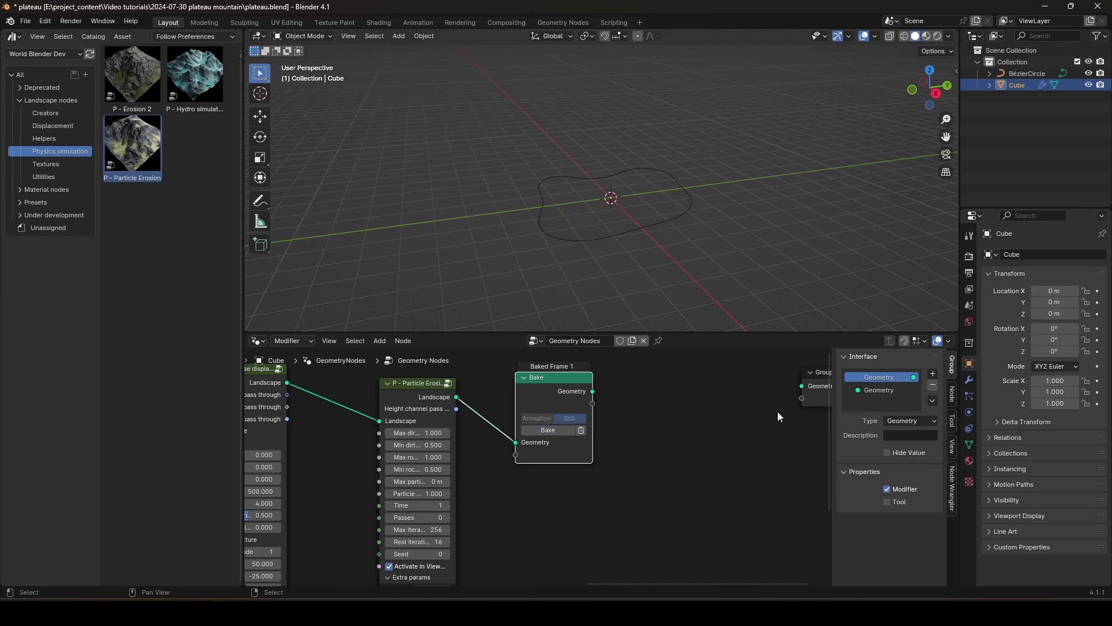
Show the execution timings above the nodes in the geometry node editor
{"action": "middle_click_drag", "start_coordinate": [603, 420], "coordinate": [648, 426]}
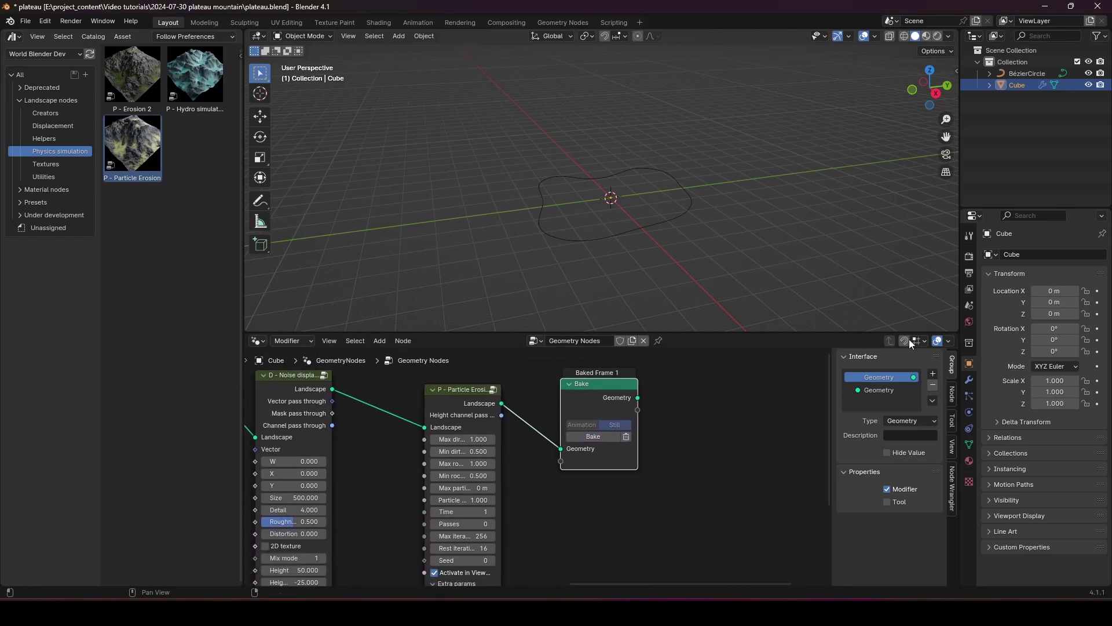
{"action": "left_click", "coordinate": [949, 343]}
{"action": "left_click", "coordinate": [918, 423]}
{"action": "scroll", "coordinate": [547, 450], "scroll_direction": "up", "scroll_amount": 2}
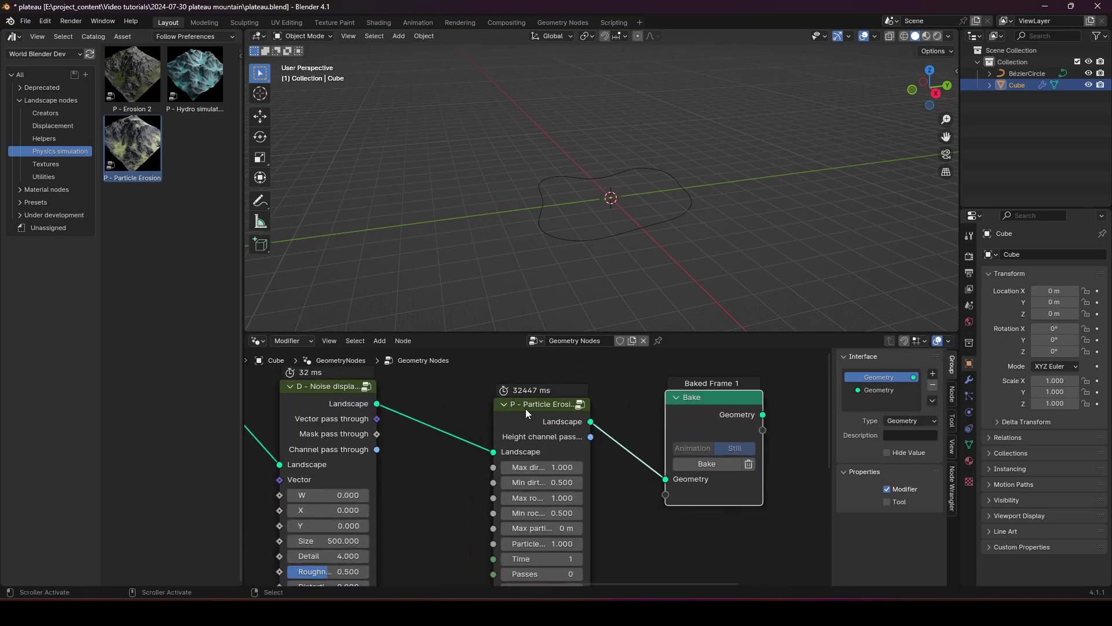
{"action": "left_click_drag", "start_coordinate": [526, 408], "coordinate": [504, 400]}
Connect the Bake node's Geometry output to Group Output and inspect the eroded plateau from different sides
{"action": "middle_click_drag", "start_coordinate": [749, 418], "coordinate": [505, 419]}
{"action": "scroll", "coordinate": [505, 418], "scroll_direction": "down", "scroll_amount": 2}
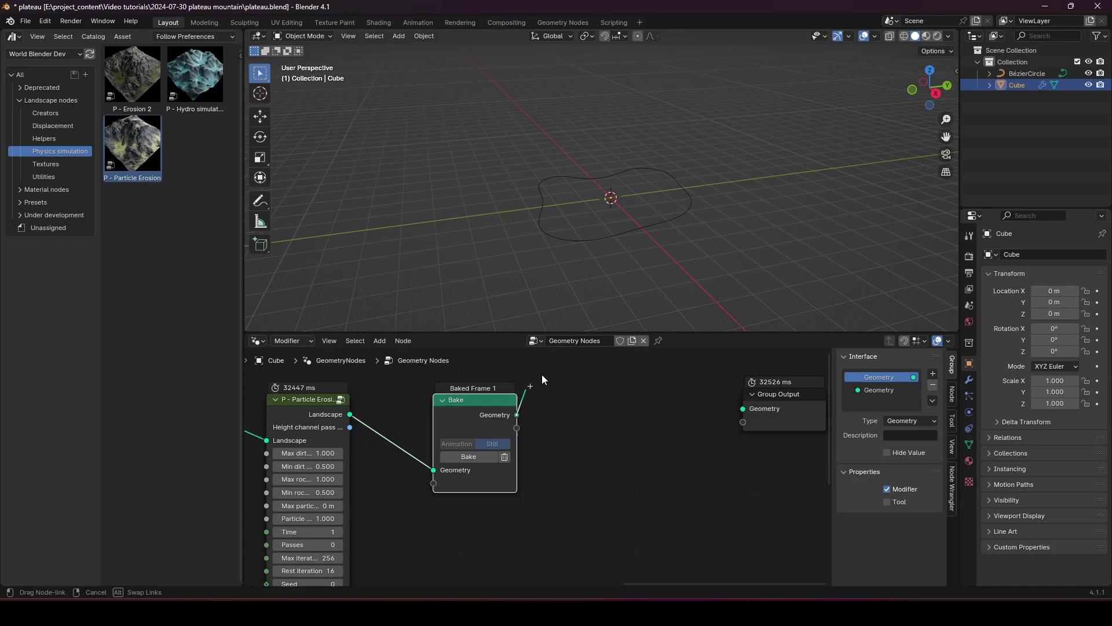
{"action": "left_click_drag", "start_coordinate": [517, 415], "coordinate": [742, 408]}
{"action": "middle_click_drag", "start_coordinate": [539, 292], "coordinate": [531, 168]}
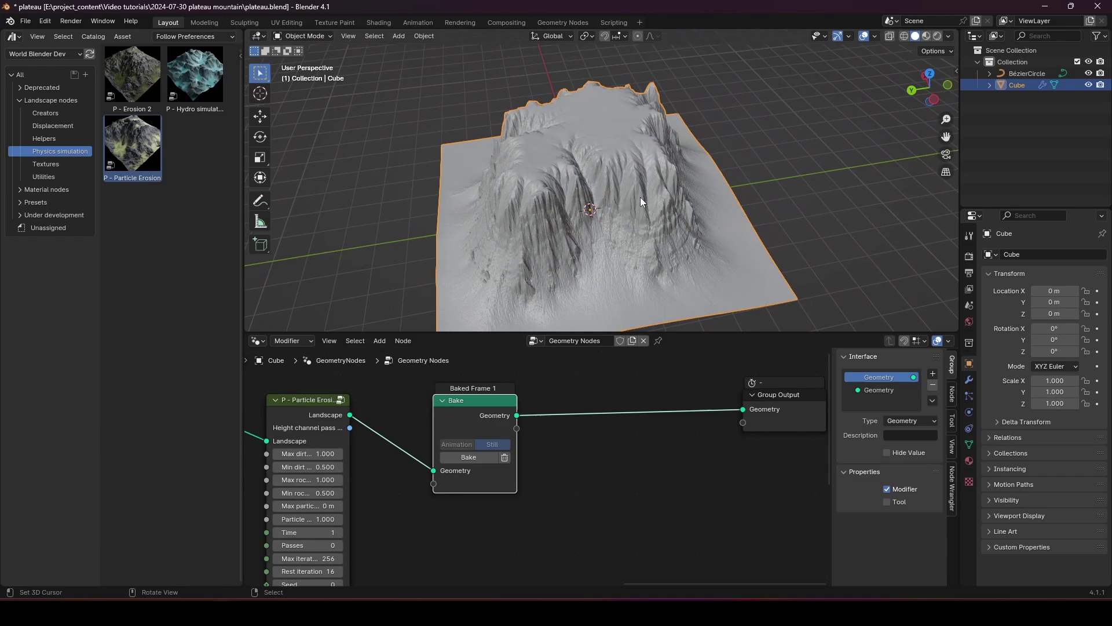
{"action": "middle_click_drag", "start_coordinate": [628, 249], "coordinate": [800, 215]}
Set the Particle Erosion node's maximum rock value to 0.1 and its minimum rock value to 0.05
{"action": "middle_click_drag", "start_coordinate": [566, 453], "coordinate": [735, 402]}
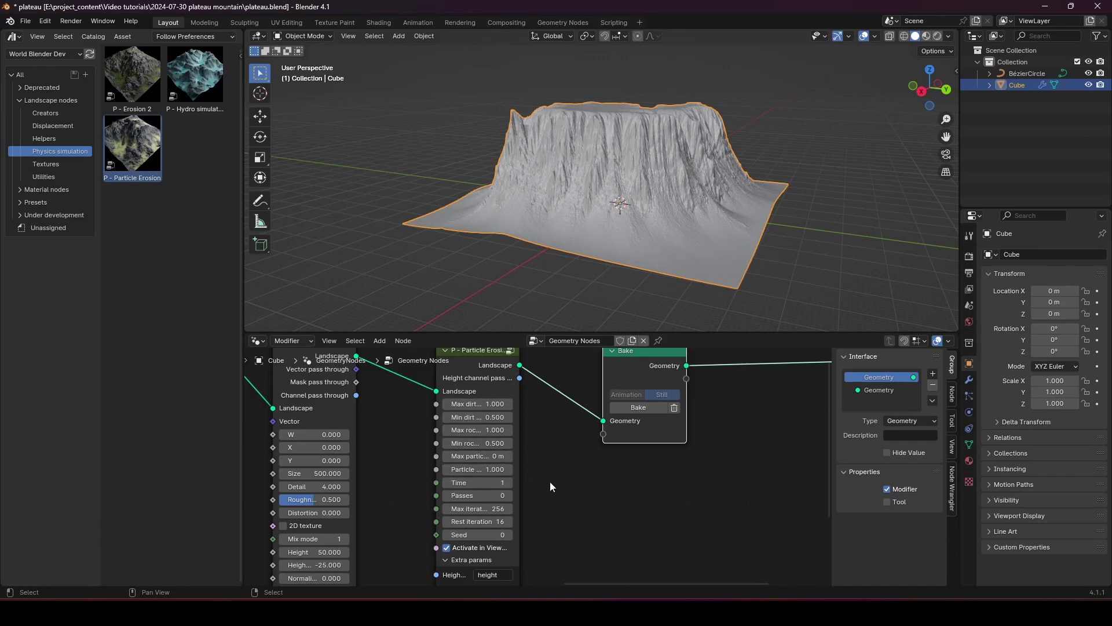
{"action": "scroll", "coordinate": [587, 482], "scroll_direction": "left", "scroll_amount": 1, "text": "ctrl"}
{"action": "scroll", "coordinate": [602, 487], "scroll_direction": "left", "scroll_amount": 1, "text": "ctrl"}
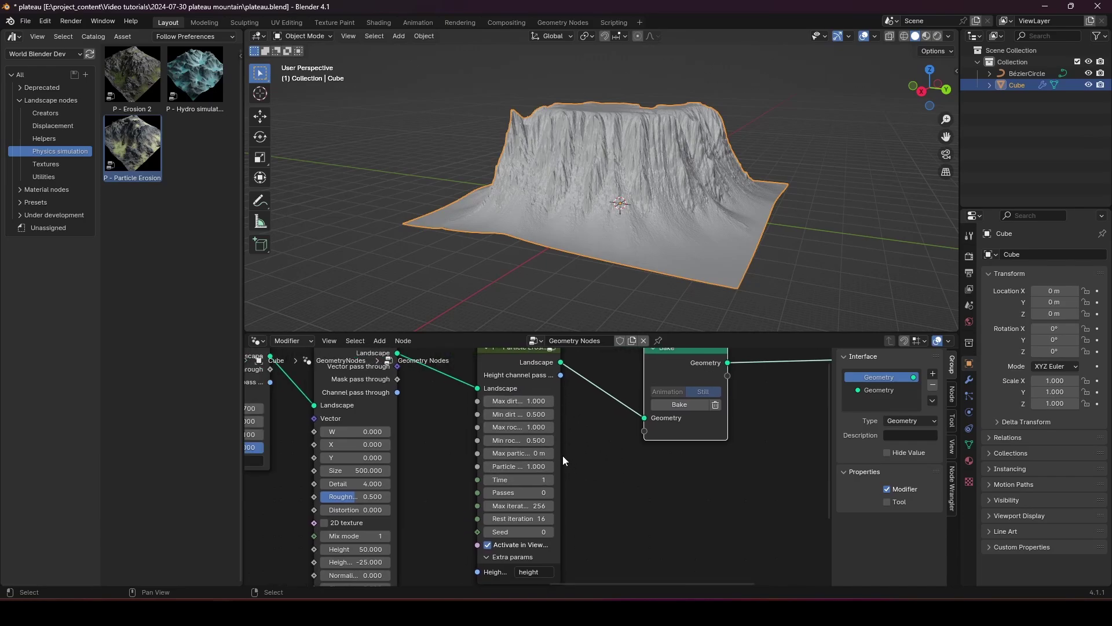
{"action": "left_click", "coordinate": [531, 427]}
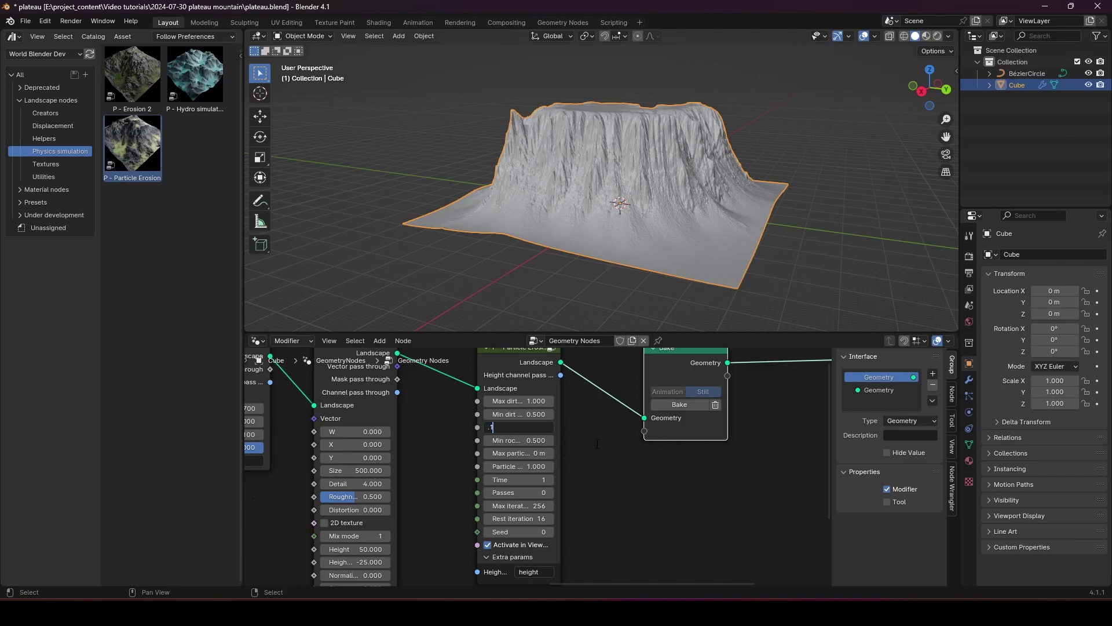
{"action": "key", "text": "Tab"}
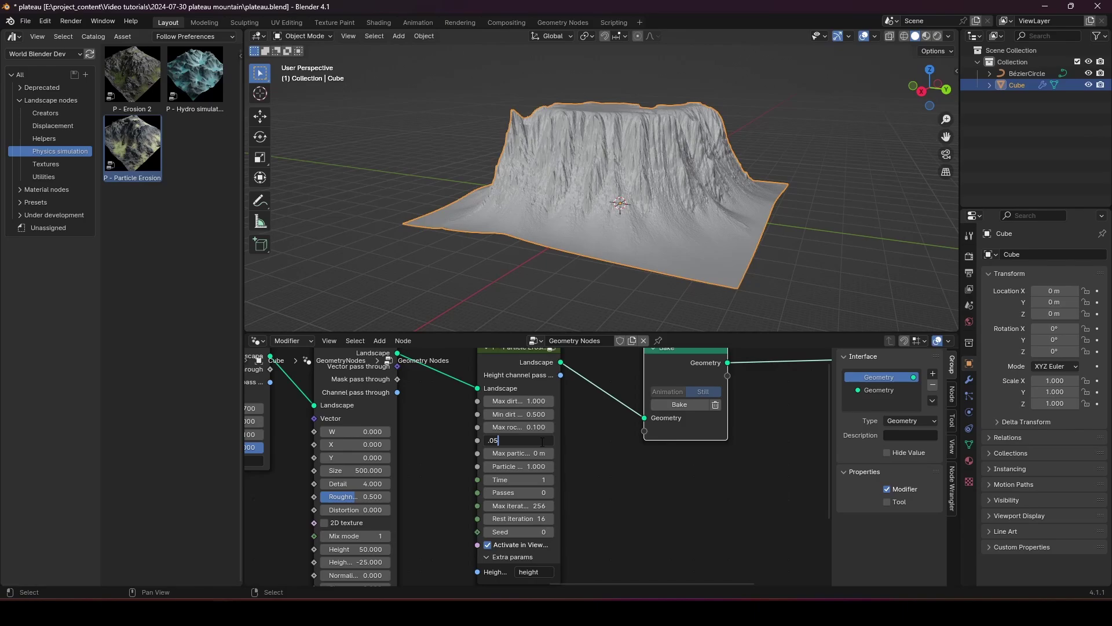
{"action": "key", "text": "Return"}
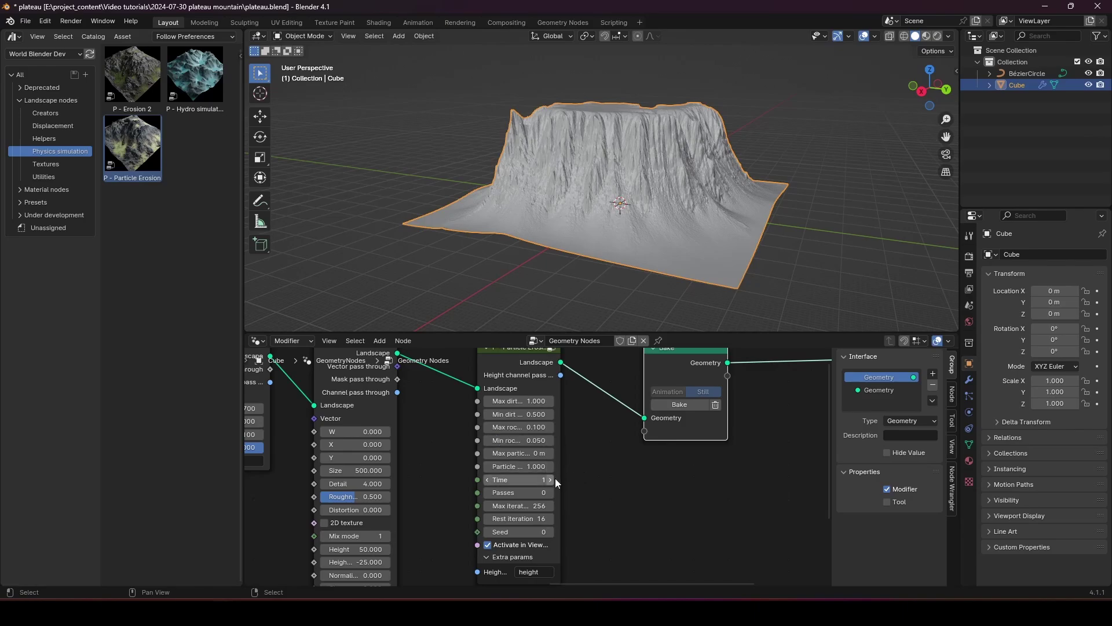
Set the Particle Erosion node's Passes to 4 and bake the erosion again
{"action": "left_click", "coordinate": [518, 493]}
{"action": "type", "text": "4"}
{"action": "key", "text": "Return"}
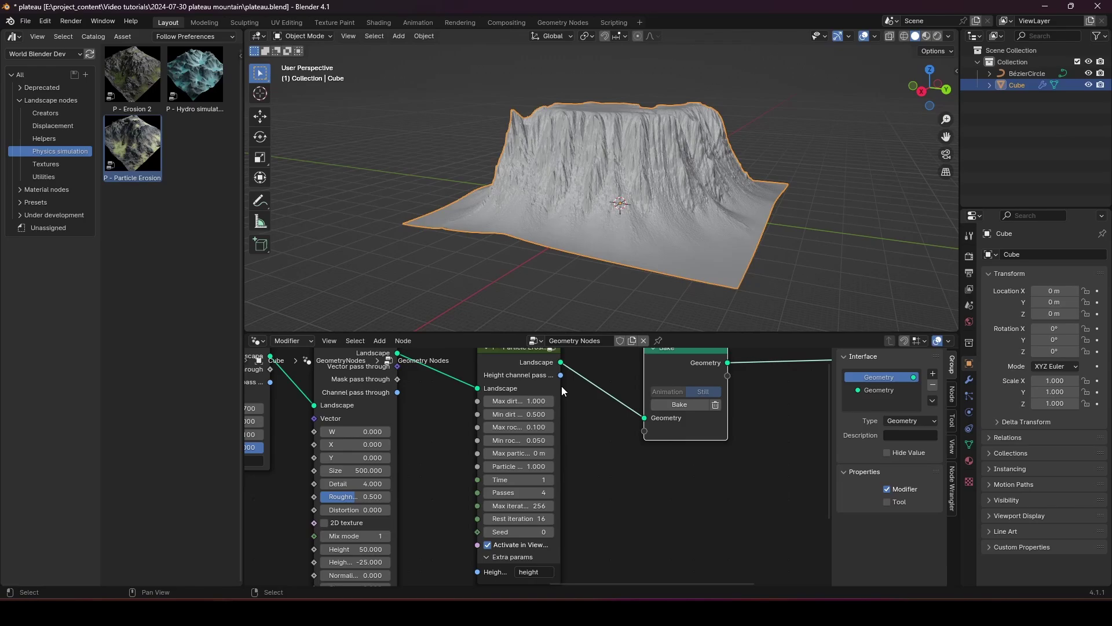
{"action": "middle_click_drag", "start_coordinate": [581, 447], "coordinate": [534, 479]}
{"action": "left_click", "coordinate": [597, 446]}
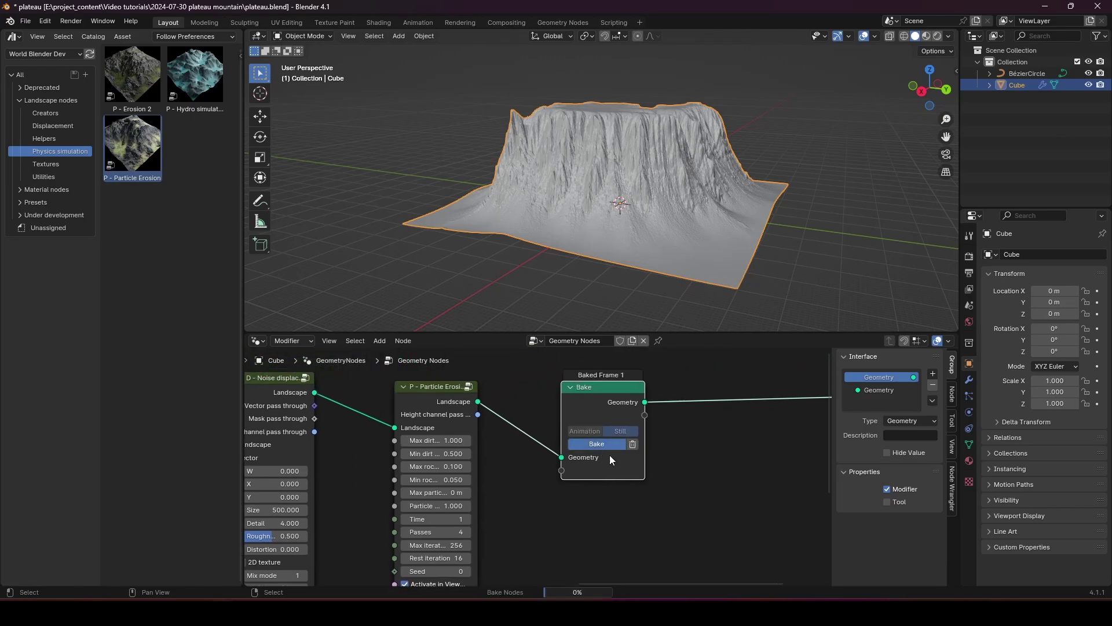
{"action": "middle_click_drag", "start_coordinate": [690, 78], "coordinate": [683, 217]}
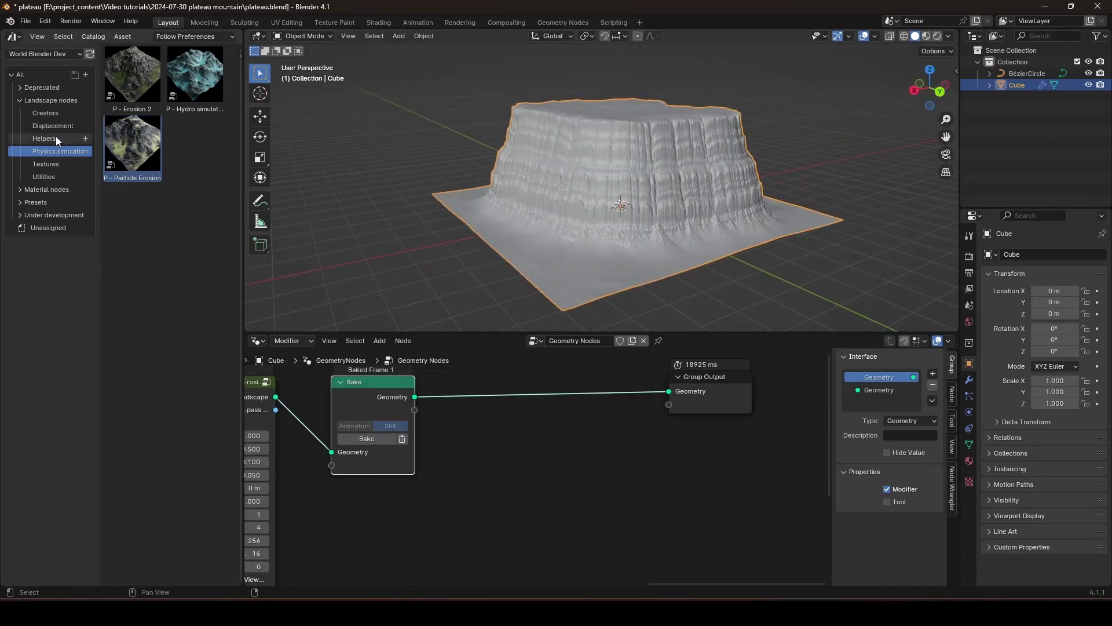
Insert the "H - Landscape to..." helper node between the Bake node and Group Output
{"action": "left_click", "coordinate": [55, 137]}
{"action": "left_click", "coordinate": [129, 140]}
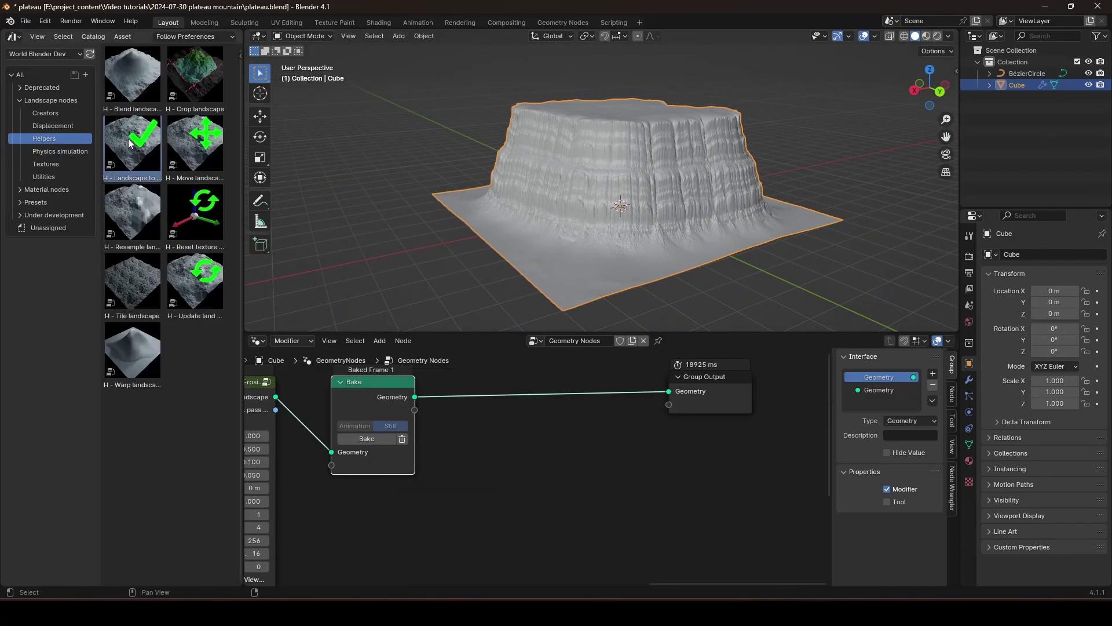
{"action": "left_click_drag", "start_coordinate": [128, 144], "coordinate": [492, 378]}
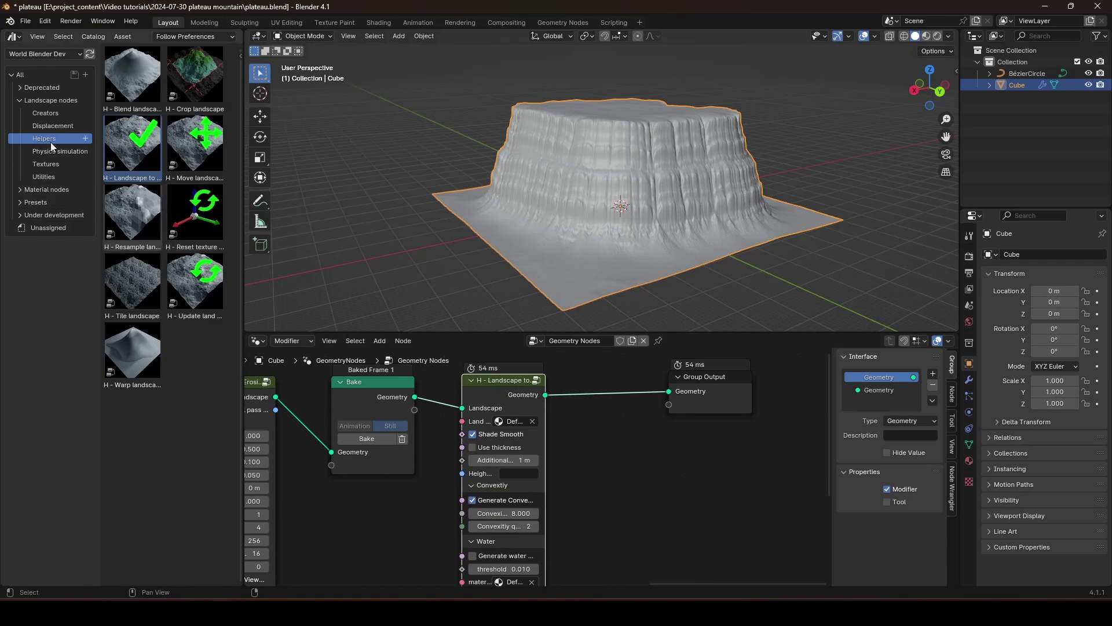
Set the H - Landscape to... node's land material to Material and assign the same material to the cube's material slot
{"action": "middle_click_drag", "start_coordinate": [505, 449], "coordinate": [540, 441]}
{"action": "left_click", "coordinate": [551, 414]}
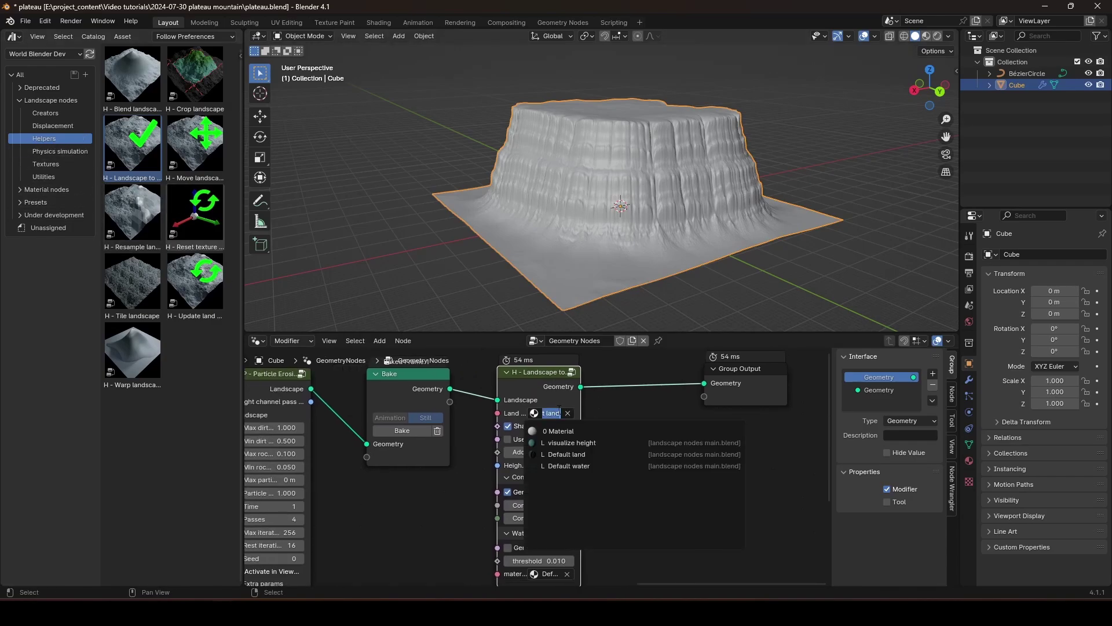
{"action": "left_click", "coordinate": [555, 431]}
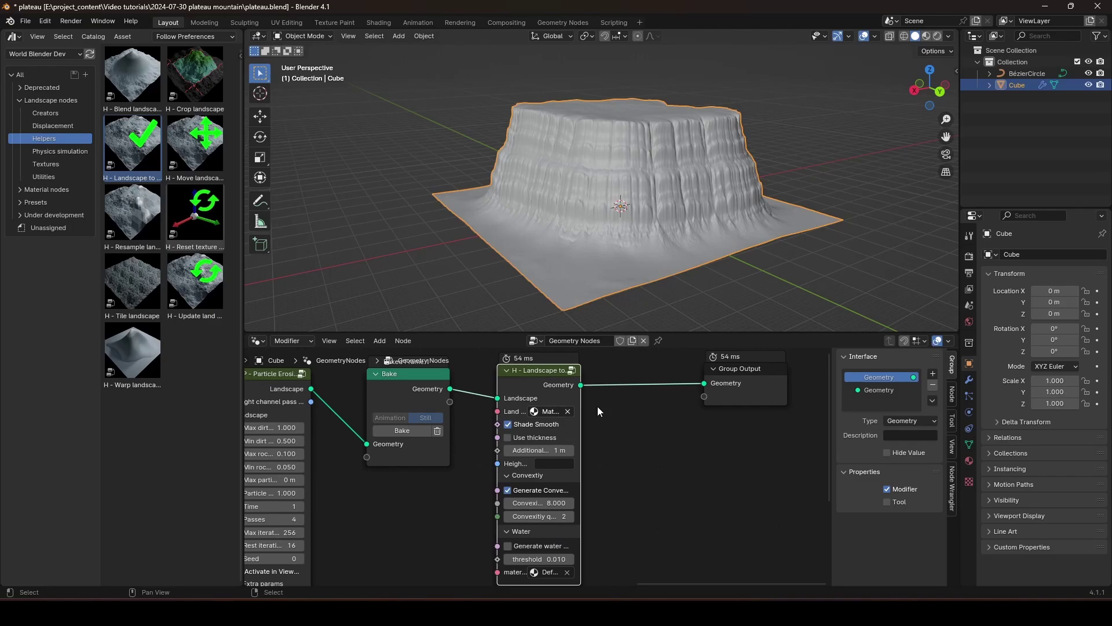
{"action": "left_click", "coordinate": [969, 462]}
{"action": "left_click", "coordinate": [991, 304]}
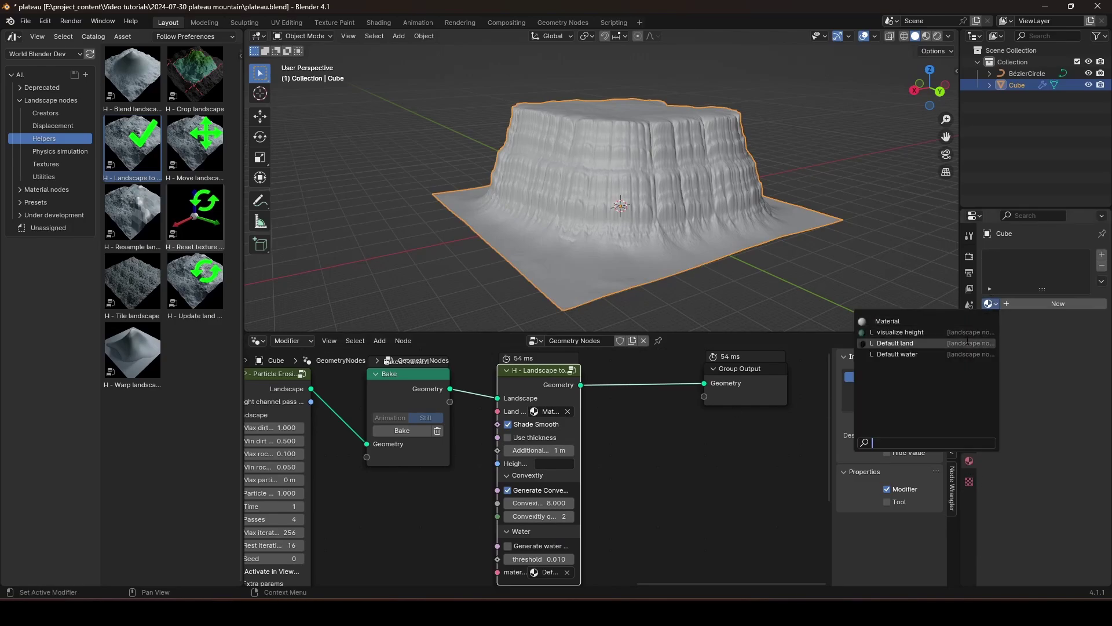
{"action": "left_click", "coordinate": [891, 321]}
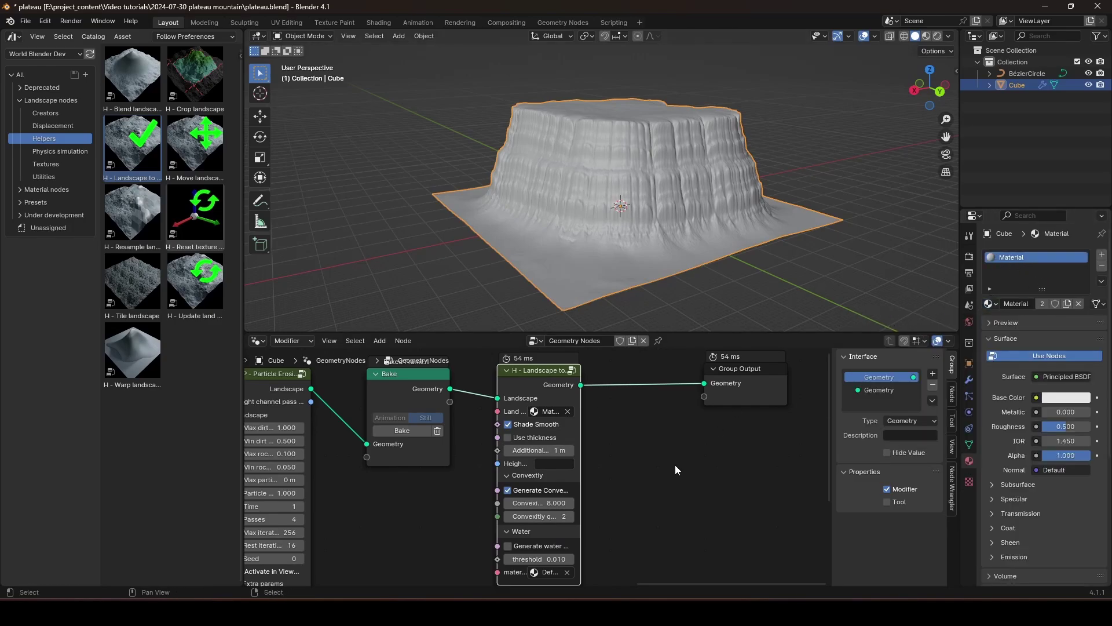
Turn off Shade Smooth on the H - Landscape to... node and inspect the plateau's cliffs
{"action": "left_click", "coordinate": [533, 423]}
{"action": "scroll", "coordinate": [660, 162], "scroll_direction": "up", "scroll_amount": 3}
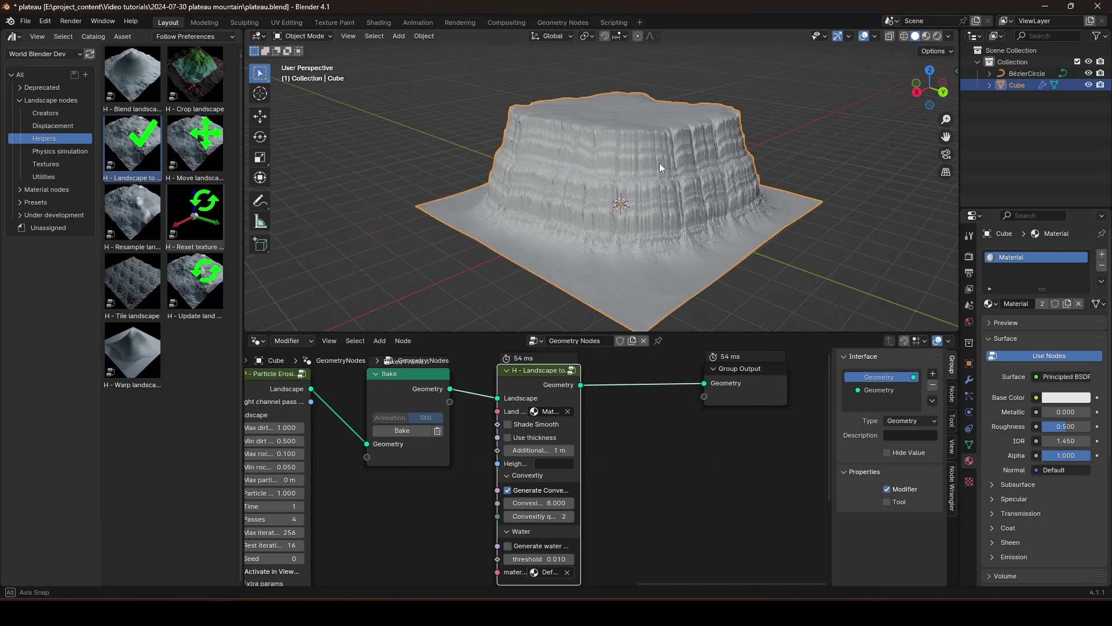
{"action": "middle_click_drag", "start_coordinate": [659, 163], "coordinate": [662, 227]}
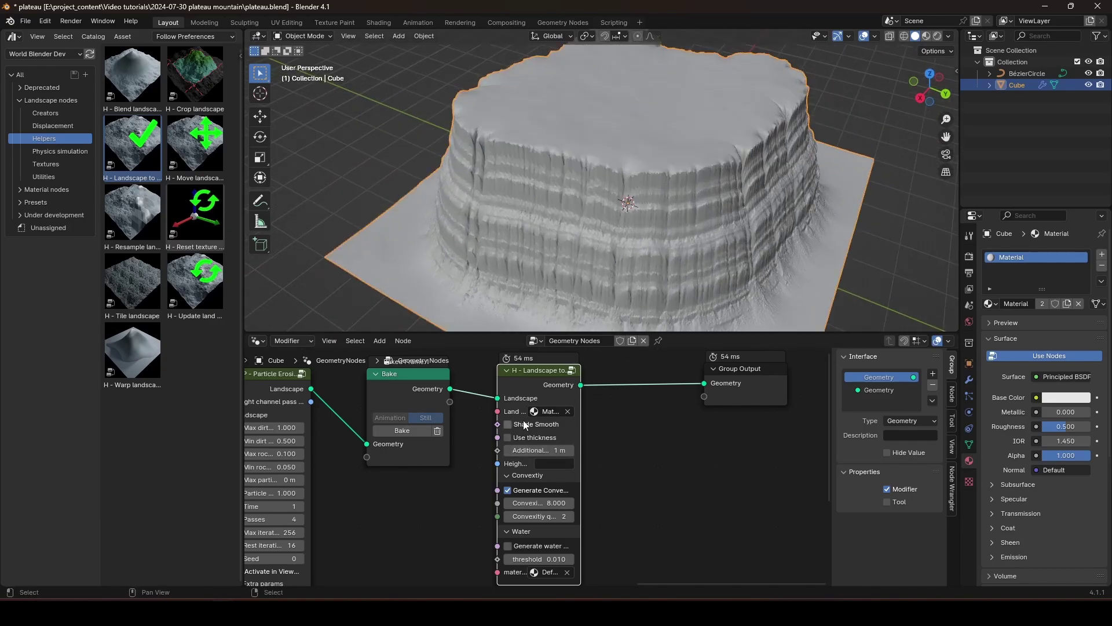
Set the convexity value below Generate Convexity on the H - Landscape to... node to 2
{"action": "middle_click_drag", "start_coordinate": [677, 474], "coordinate": [682, 453]}
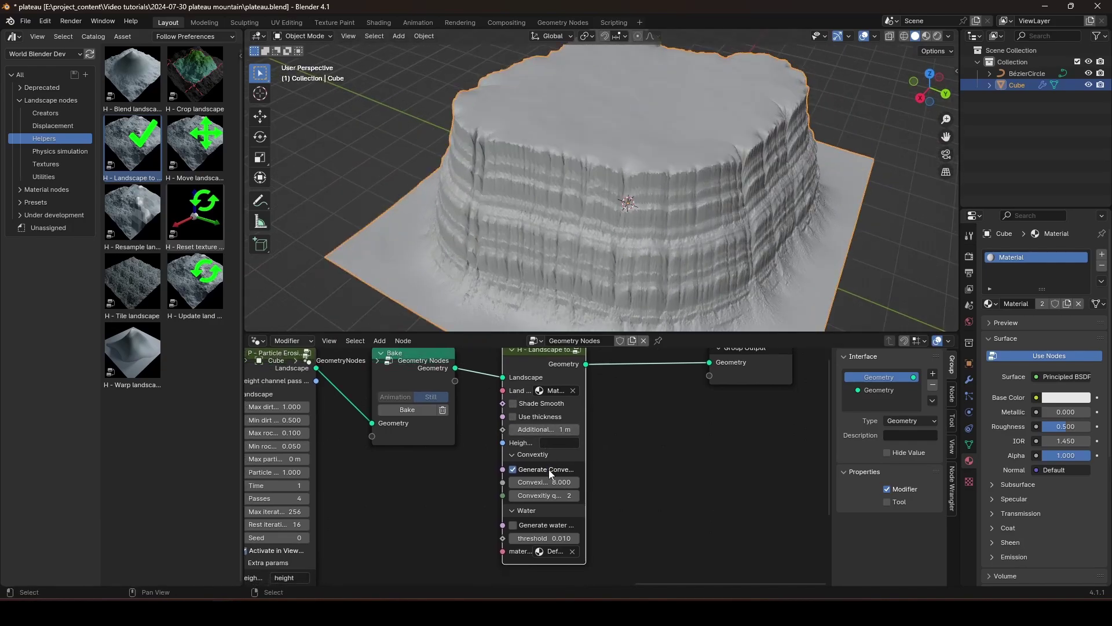
{"action": "left_click", "coordinate": [565, 483]}
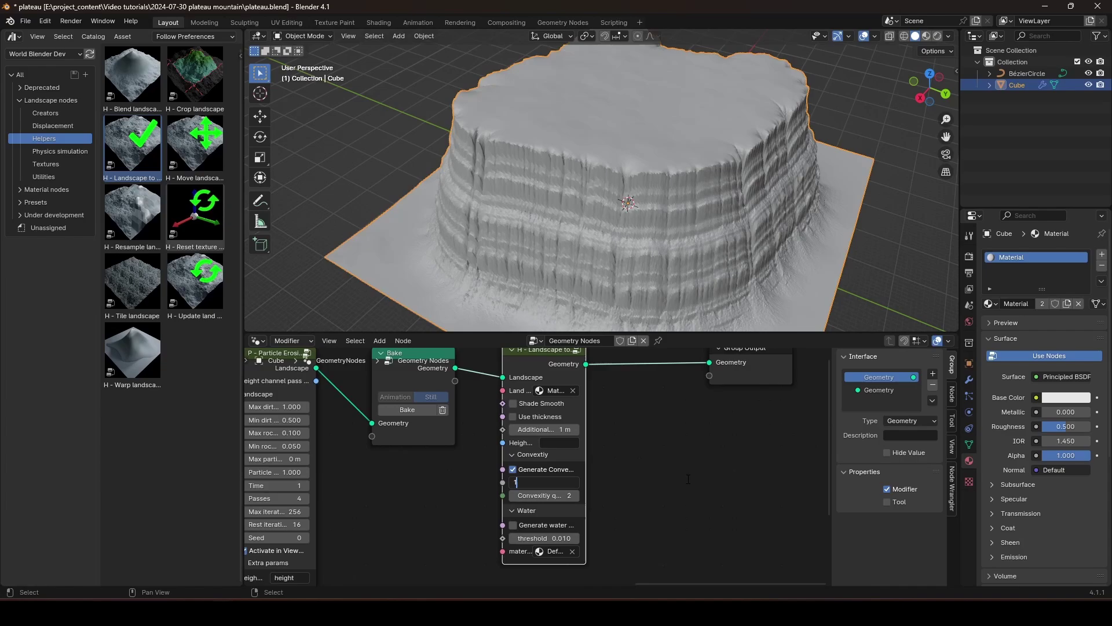
{"action": "type", "text": "2"}
{"action": "key", "text": "Return"}
{"action": "scroll", "coordinate": [632, 464], "scroll_direction": "down", "scroll_amount": 1}
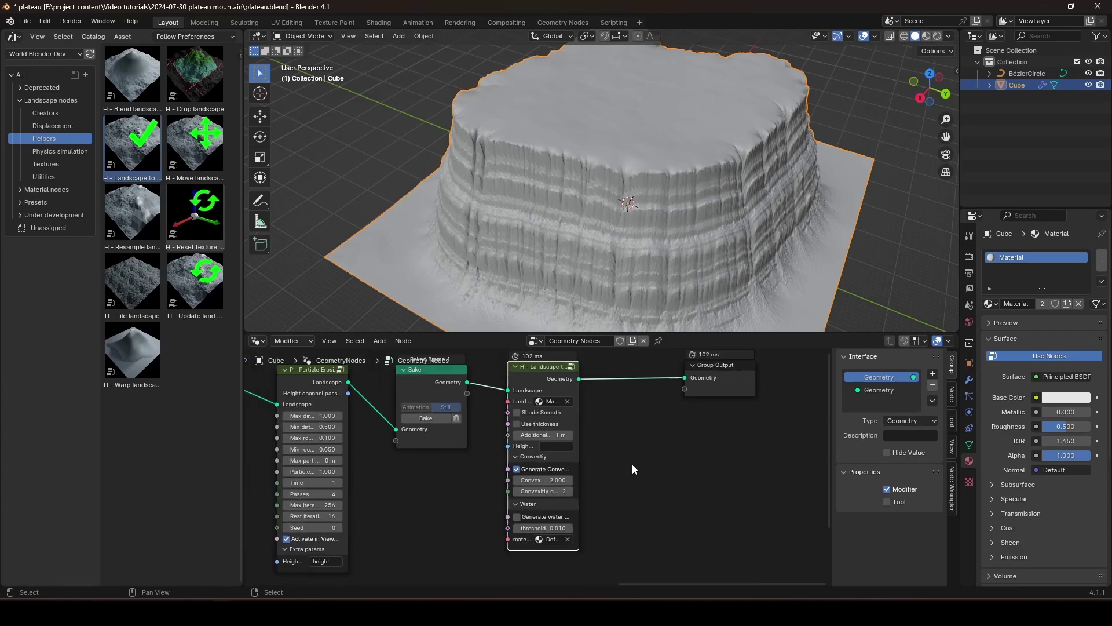
{"action": "left_click_drag", "start_coordinate": [544, 380], "coordinate": [546, 382]}
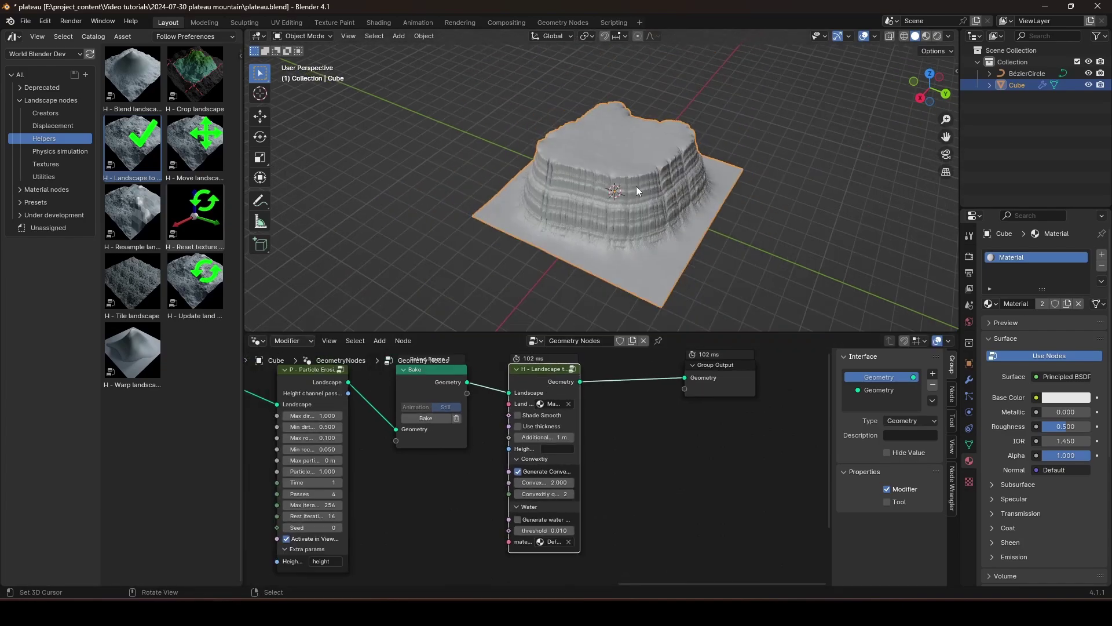
{"action": "mouse_move", "coordinate": [636, 185]}
{"action": "middle_mouse_down"}
{"action": "mouse_move", "coordinate": [670, 199]}
{"action": "mouse_move", "coordinate": [721, 186]}
{"action": "mouse_move", "coordinate": [624, 196]}
{"action": "middle_mouse_up"}
{"action": "middle_click_drag", "start_coordinate": [482, 421], "coordinate": [487, 421]}
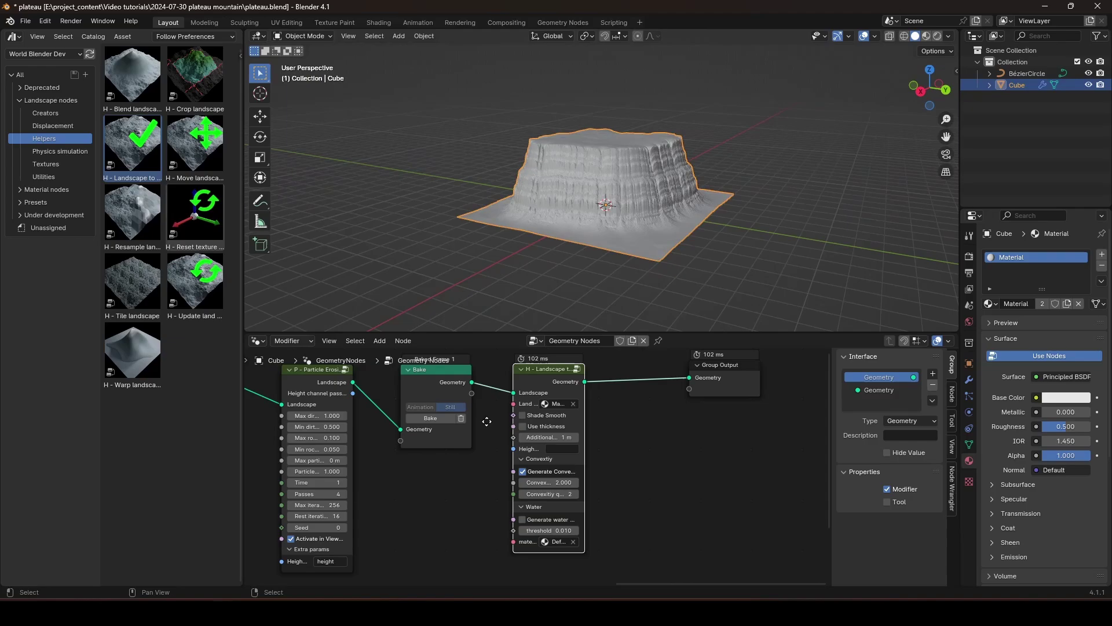
Move the Group Output node closer to the H - Landscape to... node
{"action": "scroll", "coordinate": [486, 421], "scroll_direction": "down", "scroll_amount": 5}
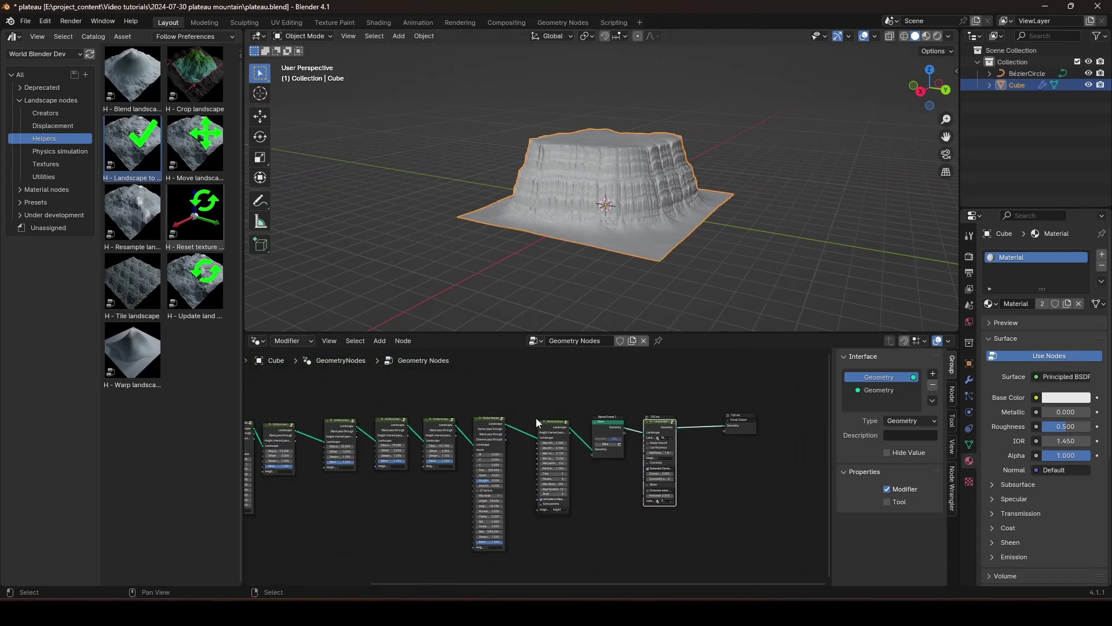
{"action": "scroll", "coordinate": [536, 418], "scroll_direction": "down", "scroll_amount": 1}
{"action": "left_click_drag", "start_coordinate": [723, 418], "coordinate": [691, 418]}
{"action": "middle_click_drag", "start_coordinate": [467, 415], "coordinate": [570, 412]}
{"action": "scroll", "coordinate": [570, 412], "scroll_direction": "down", "scroll_amount": 2}
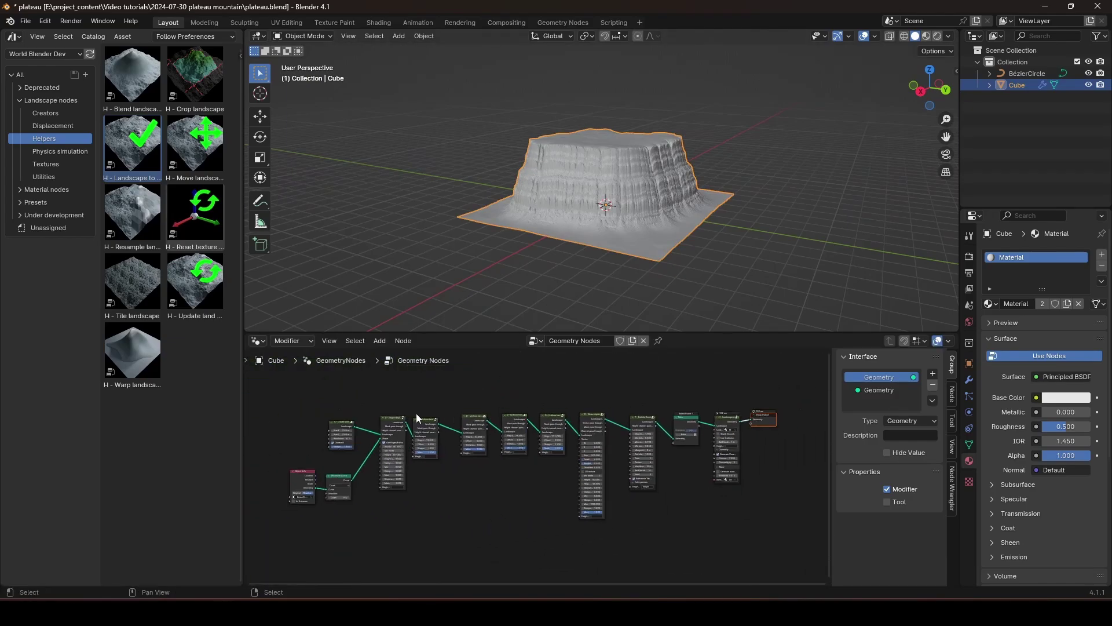
Select the Object Info and Resample Curve nodes and move them together closer beneath the landscape creator node
{"action": "scroll", "coordinate": [443, 468], "scroll_direction": "up", "scroll_amount": 3}
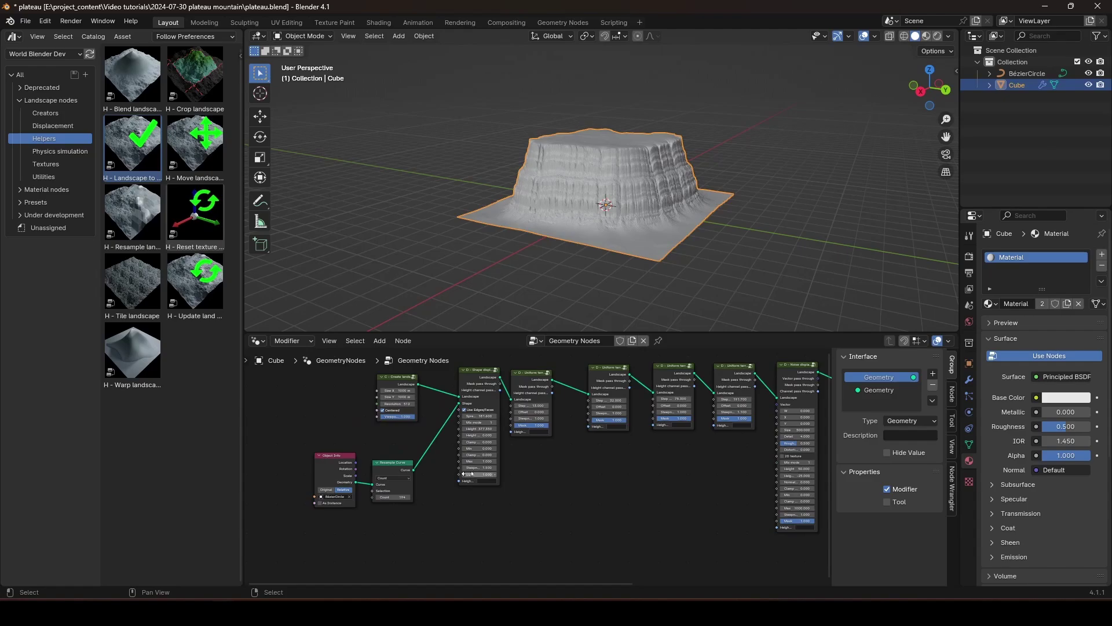
{"action": "scroll", "coordinate": [348, 464], "scroll_direction": "up", "scroll_amount": 3}
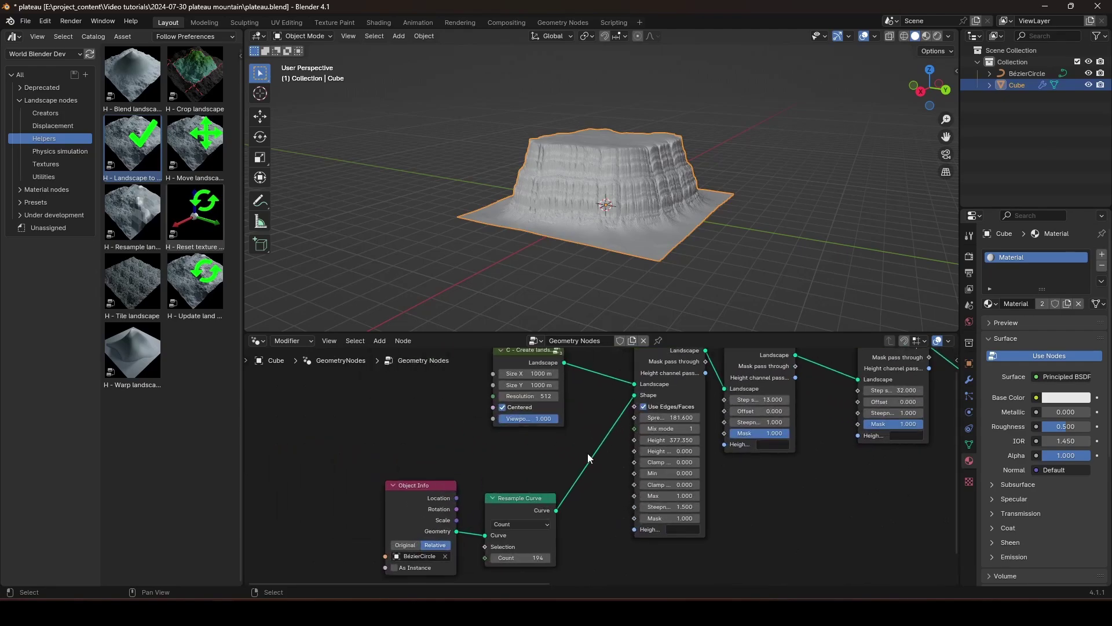
{"action": "left_click_drag", "start_coordinate": [542, 458], "coordinate": [379, 565]}
{"action": "left_click_drag", "start_coordinate": [409, 525], "coordinate": [434, 476]}
{"action": "middle_click_drag", "start_coordinate": [662, 451], "coordinate": [621, 488]}
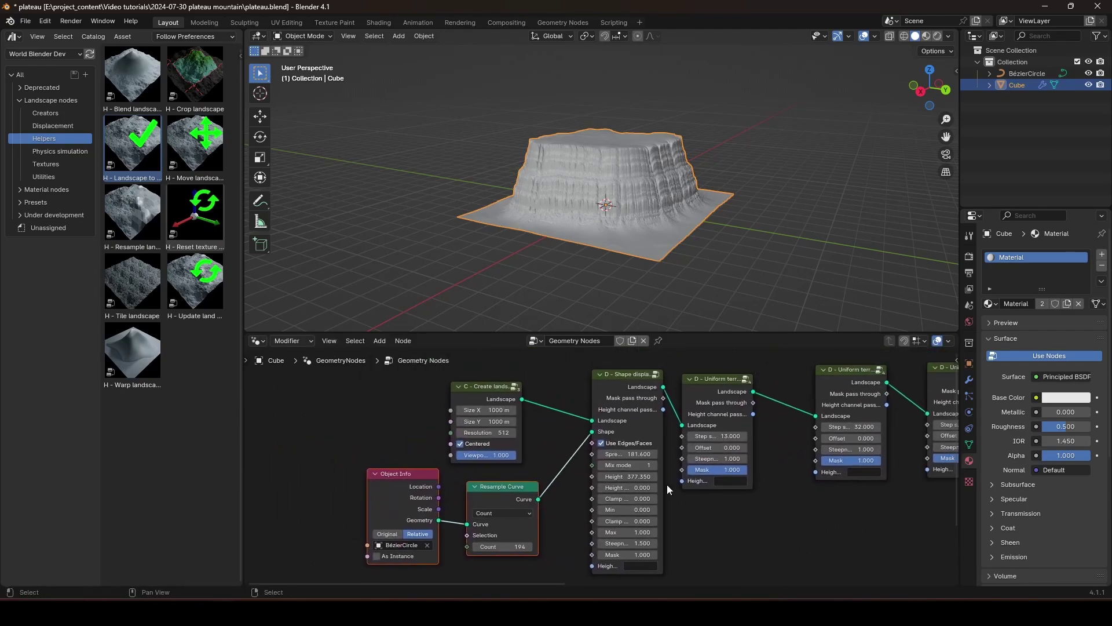
Enlarge the node editor and review the settings along the node chain from the landscape creator to Group Output
{"action": "scroll", "coordinate": [735, 491], "scroll_direction": "up", "scroll_amount": 2}
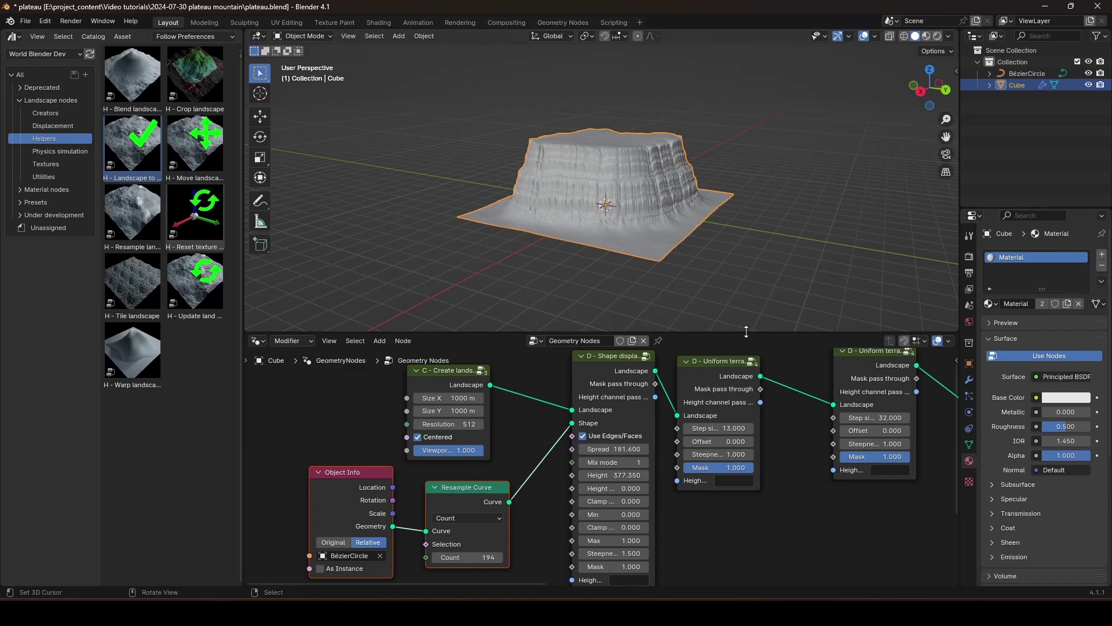
{"action": "left_click_drag", "start_coordinate": [745, 331], "coordinate": [745, 229]}
{"action": "middle_click_drag", "start_coordinate": [759, 394], "coordinate": [726, 387]}
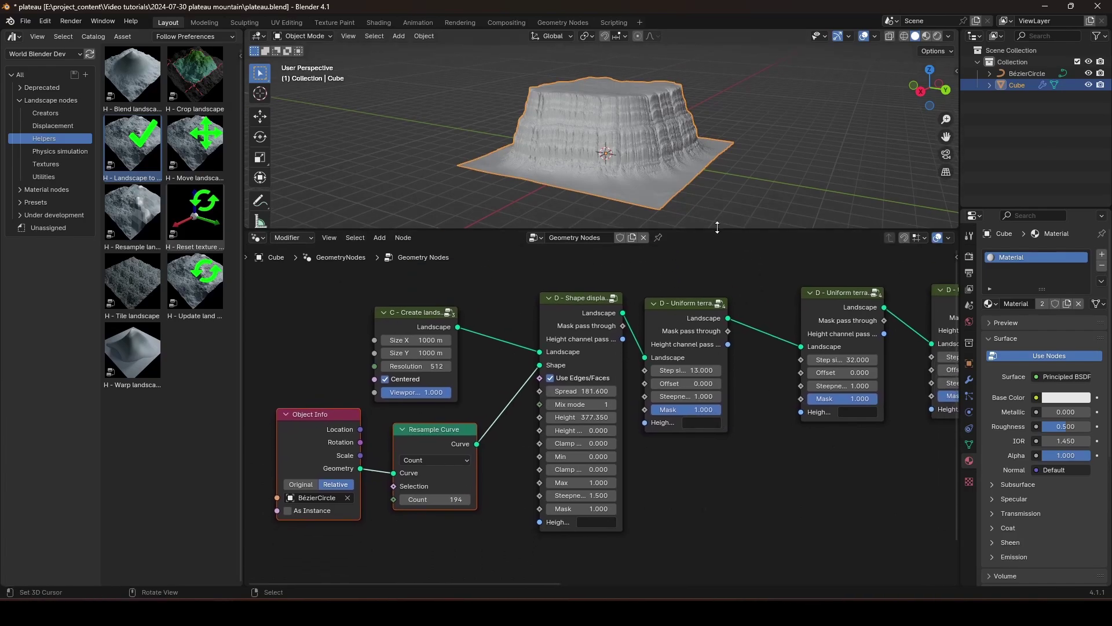
{"action": "left_click_drag", "start_coordinate": [718, 230], "coordinate": [718, 240]}
{"action": "scroll", "coordinate": [741, 457], "scroll_direction": "up", "scroll_amount": 1}
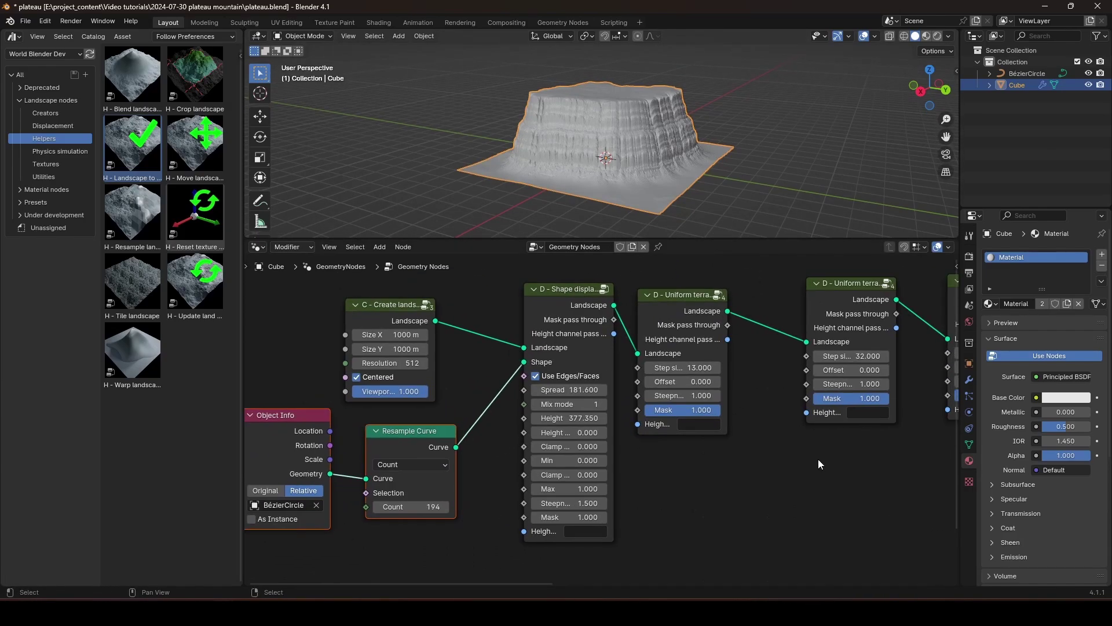
{"action": "middle_click_drag", "start_coordinate": [819, 463], "coordinate": [723, 474]}
{"action": "middle_click_drag", "start_coordinate": [867, 493], "coordinate": [587, 464]}
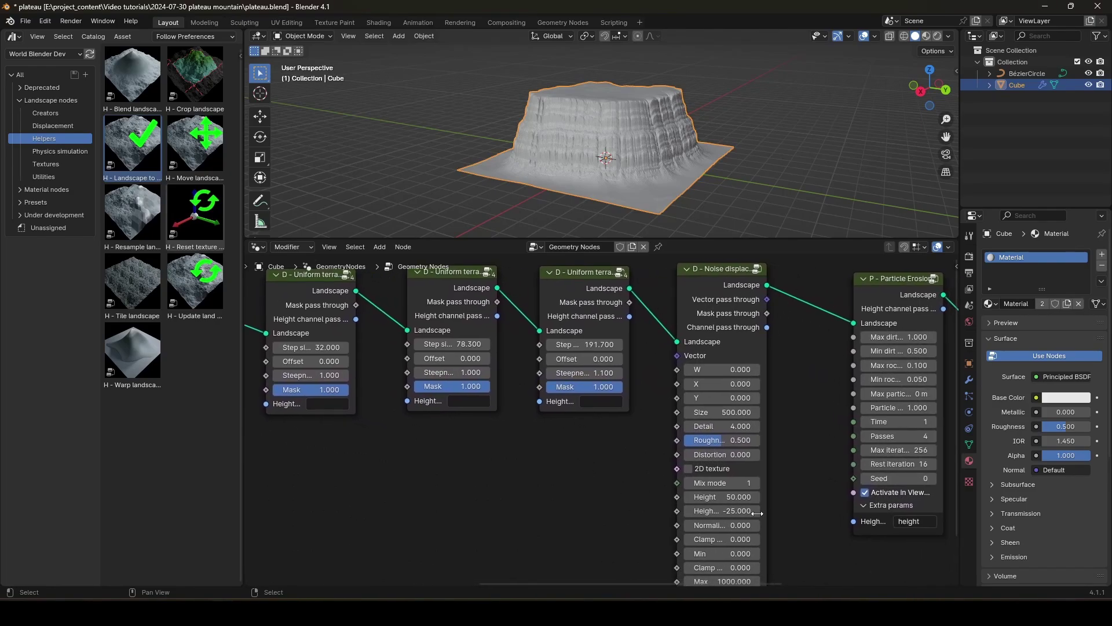
{"action": "middle_click_drag", "start_coordinate": [835, 531], "coordinate": [636, 531]}
{"action": "middle_click_drag", "start_coordinate": [871, 533], "coordinate": [596, 535]}
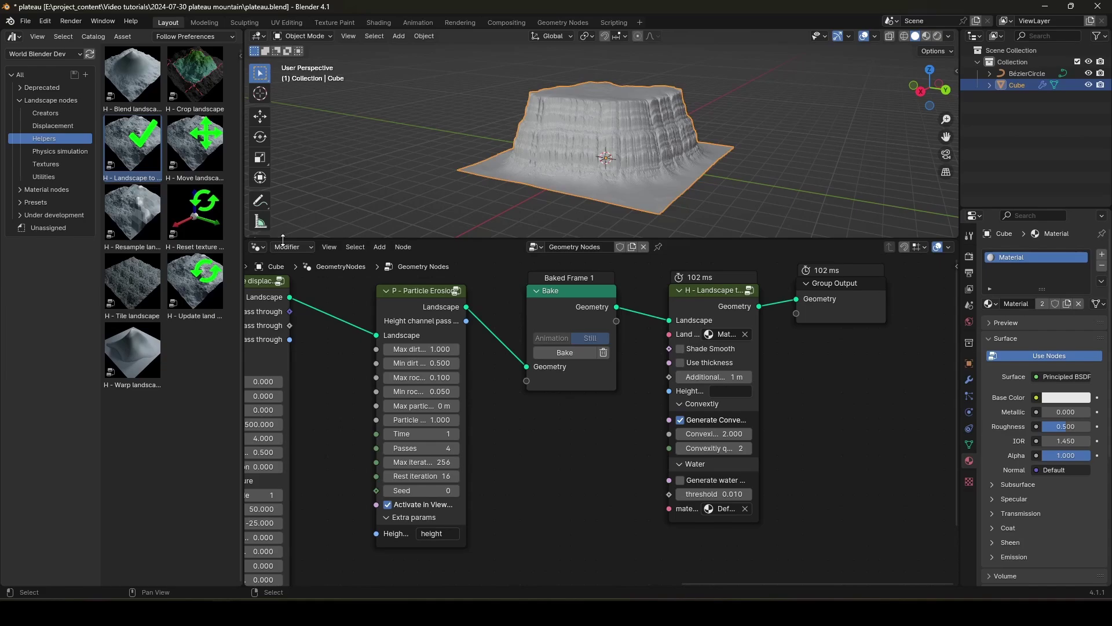
Switch the node editor to the Shader Editor and frame the plateau's material nodes
{"action": "left_click", "coordinate": [258, 247]}
{"action": "left_click", "coordinate": [258, 247]}
{"action": "left_click", "coordinate": [284, 355]}
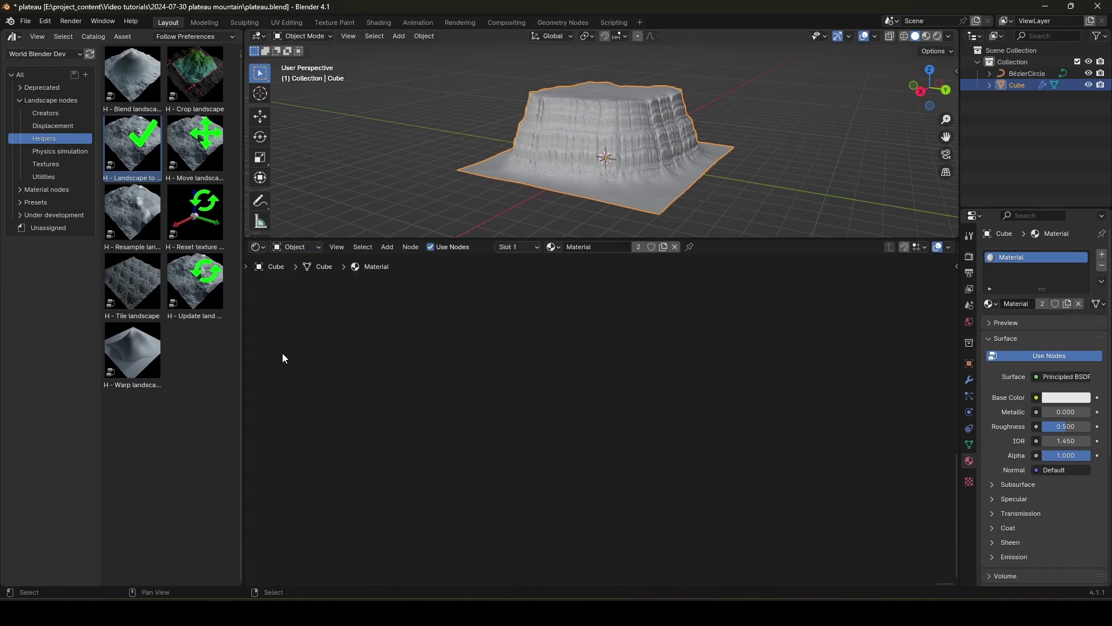
{"action": "key", "text": "Home"}
{"action": "middle_click_drag", "start_coordinate": [349, 415], "coordinate": [422, 422]}
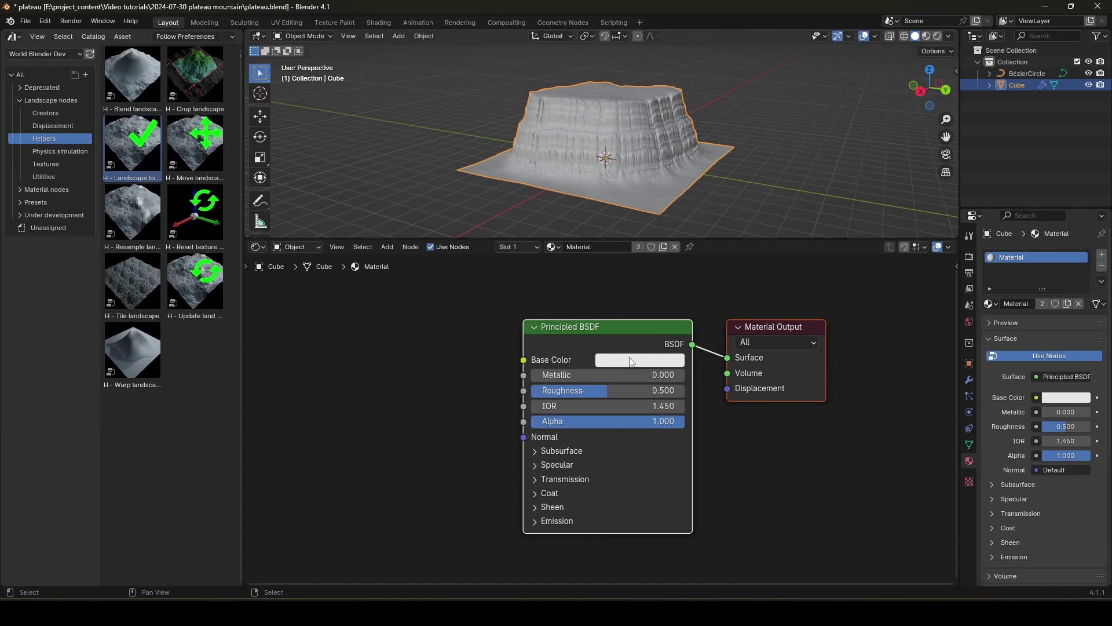
Show the scene's render settings and the Shaders assets in the Material nodes catalog
{"action": "left_click", "coordinate": [969, 255]}
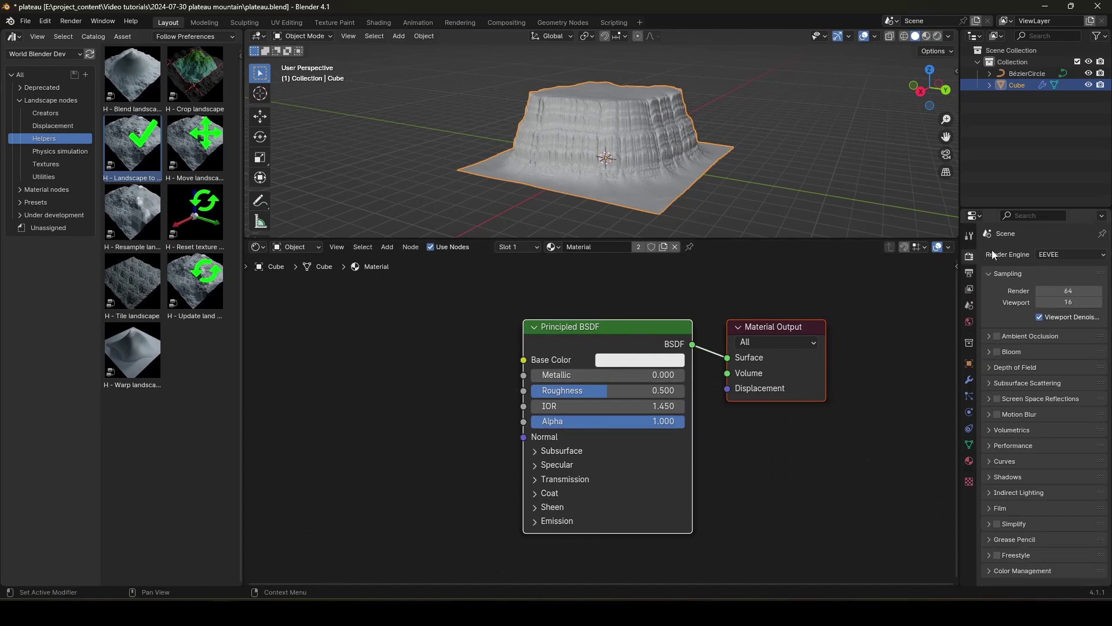
{"action": "left_click", "coordinate": [20, 190]}
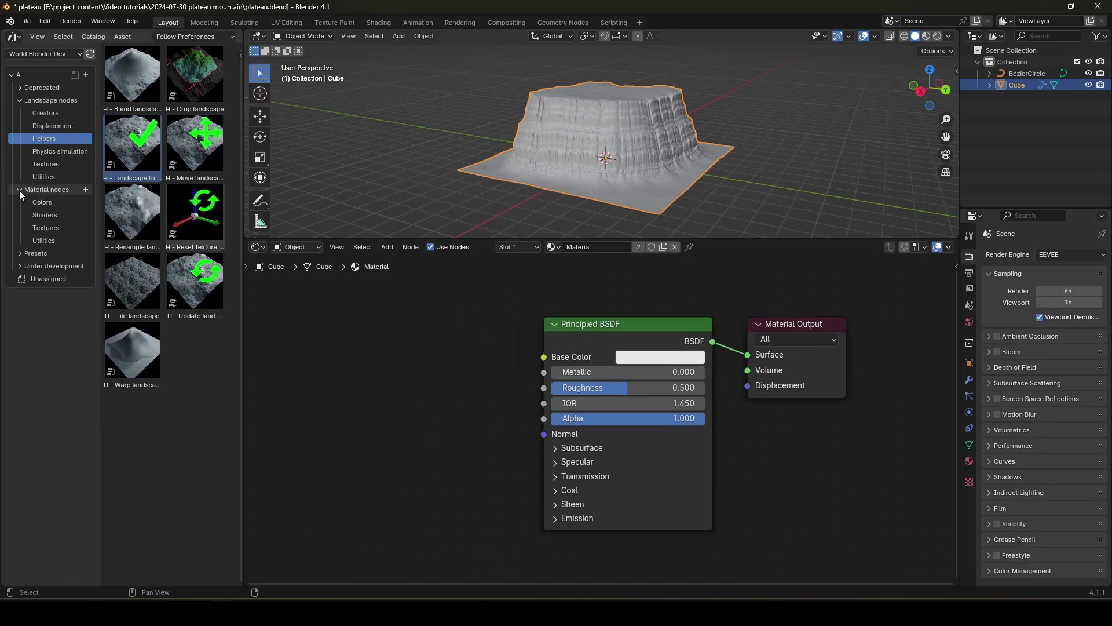
{"action": "left_click", "coordinate": [52, 215]}
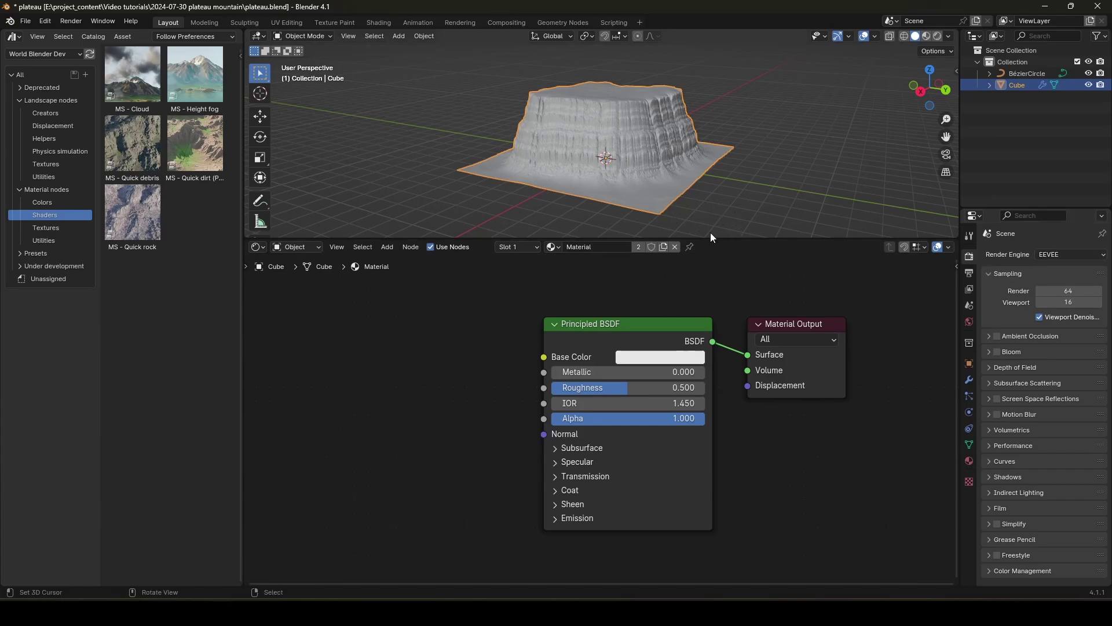
{"action": "left_click_drag", "start_coordinate": [594, 342], "coordinate": [589, 343]}
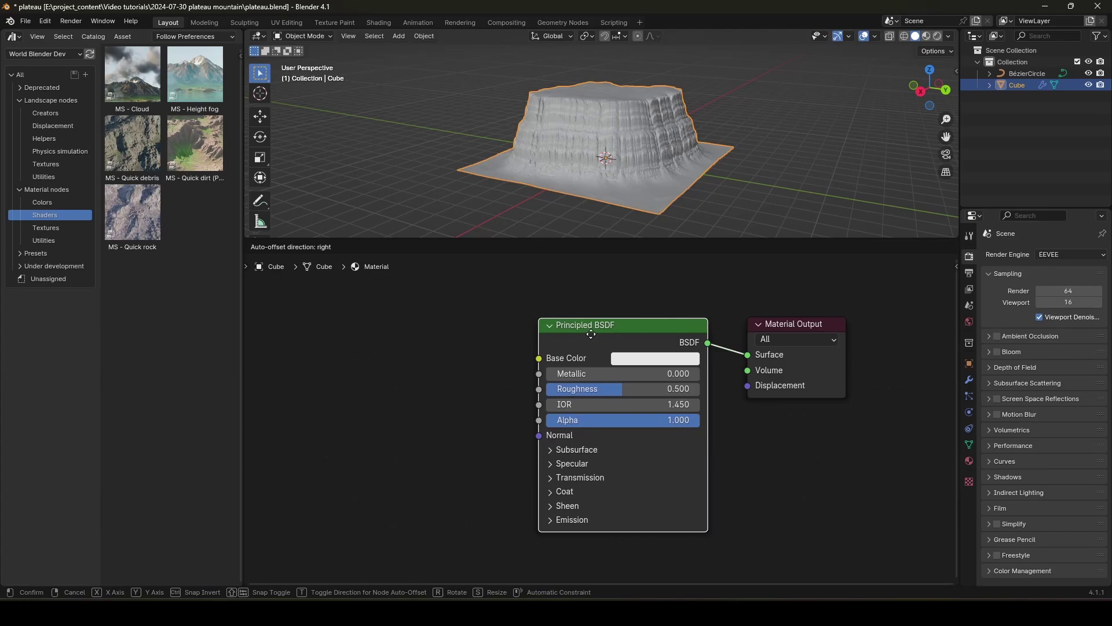
Set the render engine to Cycles with GPU Compute as the device and enable viewport denoising
{"action": "left_click", "coordinate": [1072, 254]}
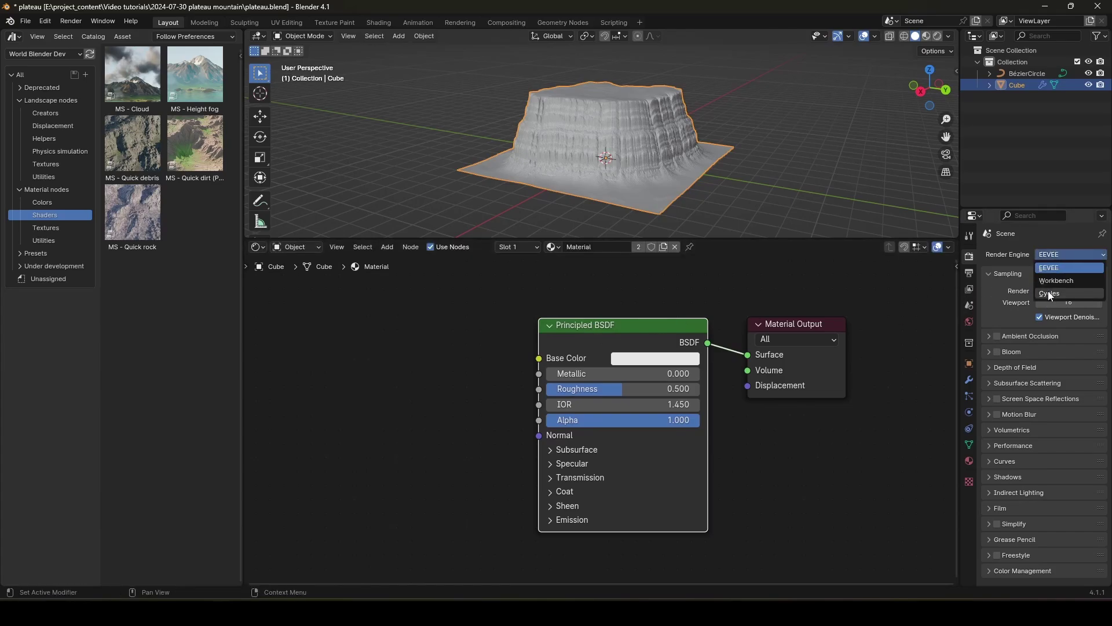
{"action": "left_click", "coordinate": [1083, 293]}
{"action": "left_click", "coordinate": [1059, 283]}
{"action": "left_click", "coordinate": [1061, 310]}
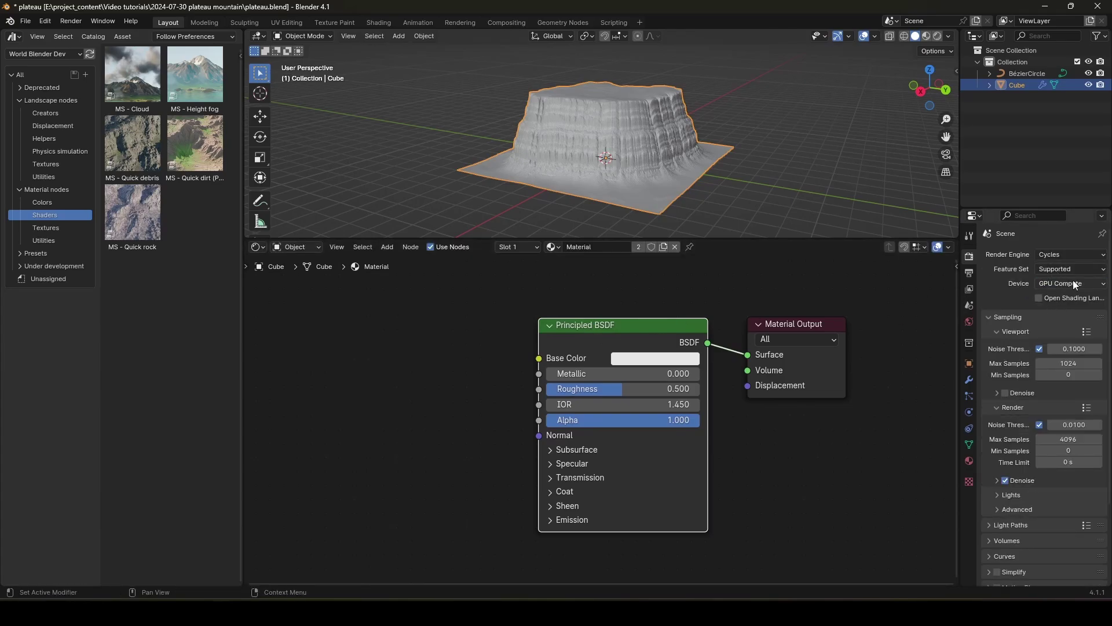
{"action": "scroll", "coordinate": [1040, 309], "scroll_direction": "down", "scroll_amount": 3}
{"action": "left_click", "coordinate": [1006, 343]}
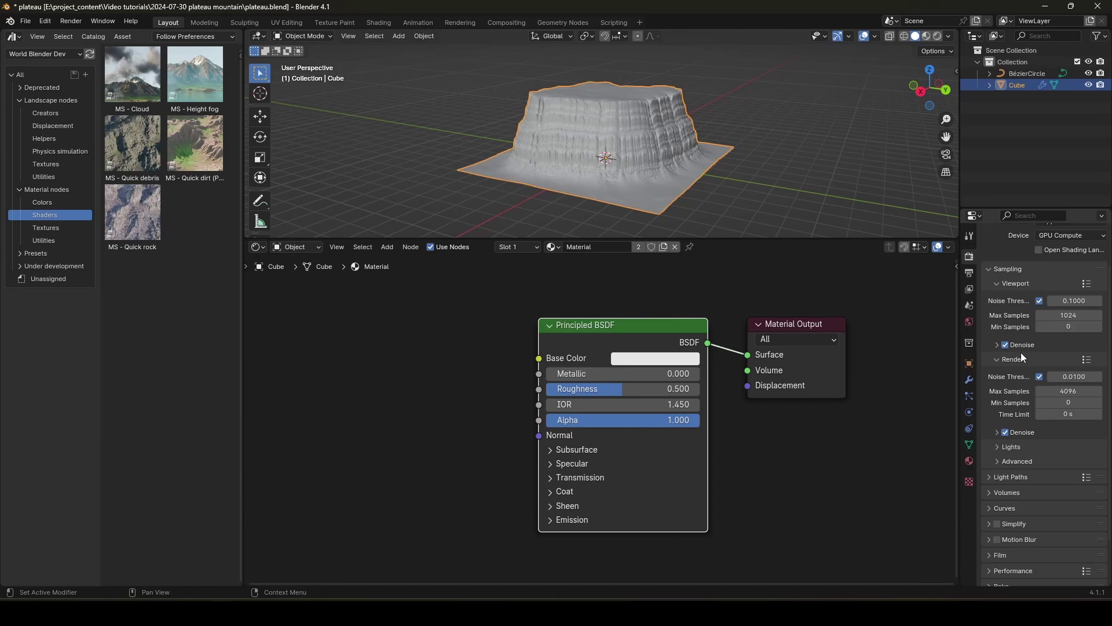
{"action": "scroll", "coordinate": [1037, 356], "scroll_direction": "down", "scroll_amount": 1}
{"action": "scroll", "coordinate": [1054, 362], "scroll_direction": "up", "scroll_amount": 4}
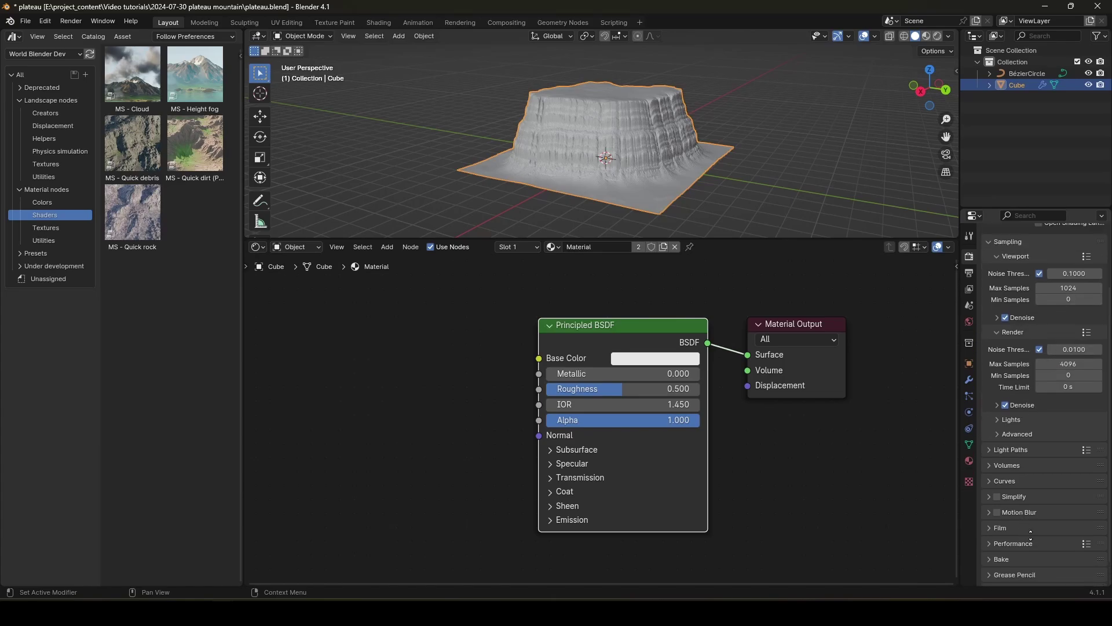
Replace the Principled BSDF node with the MS - Quick rock, MS - Quick dirt and MS - Quick debris shader nodes
{"action": "middle_click_drag", "start_coordinate": [441, 362], "coordinate": [500, 380]}
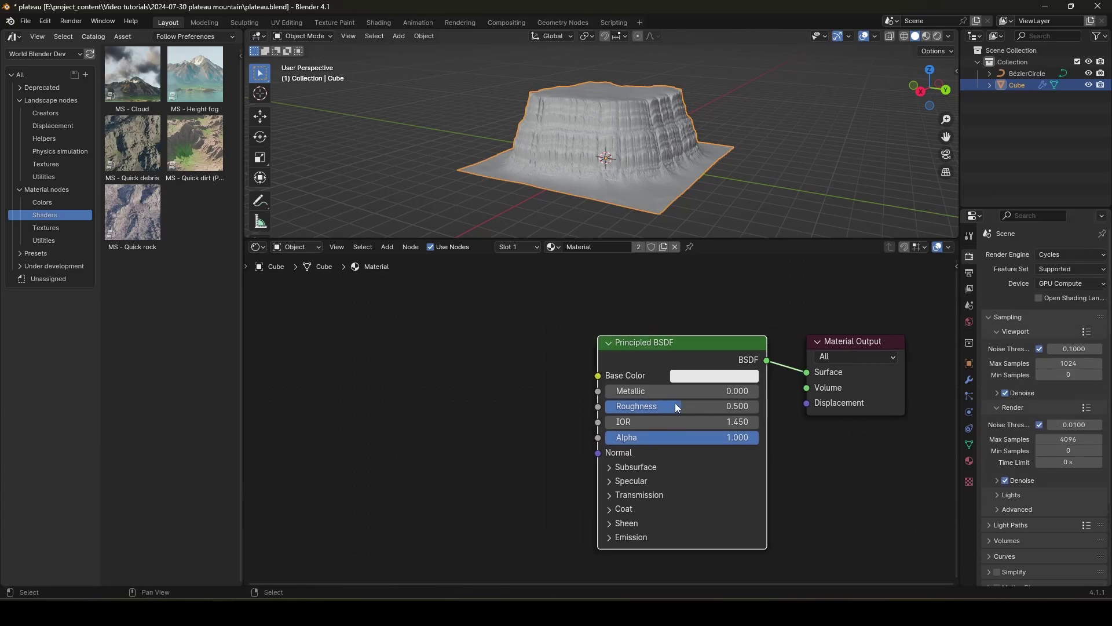
{"action": "key", "text": "x"}
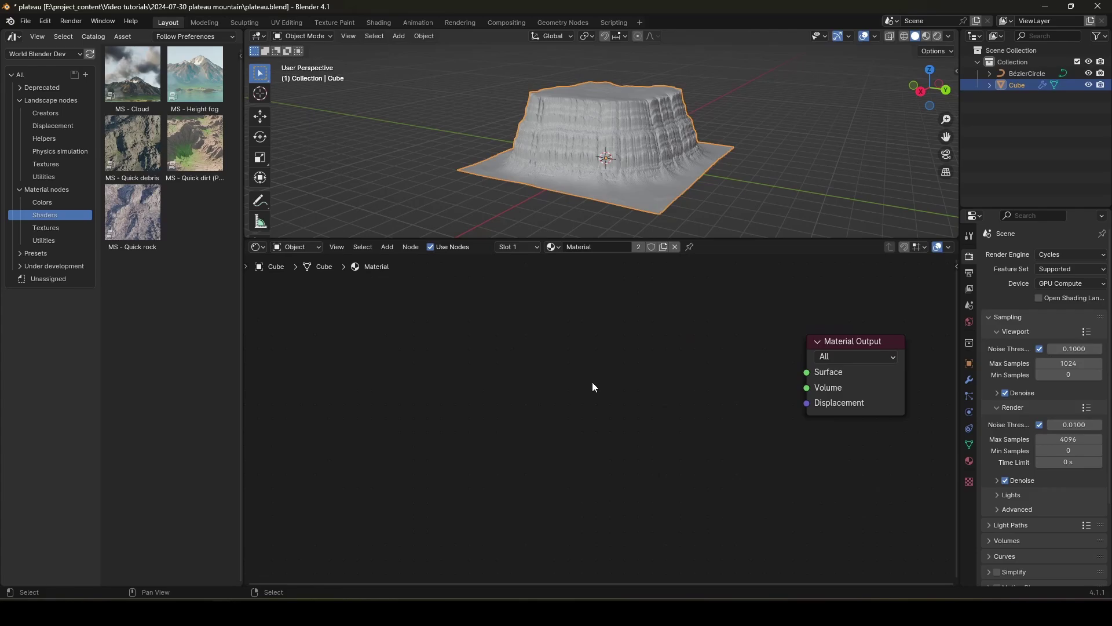
{"action": "left_click_drag", "start_coordinate": [145, 200], "coordinate": [320, 313]}
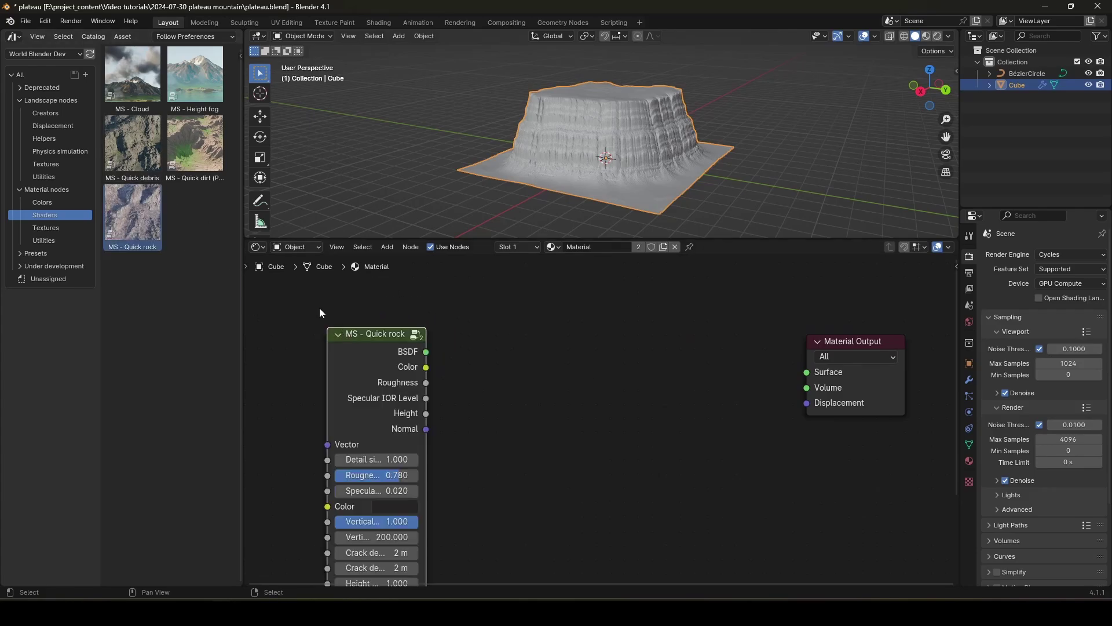
{"action": "left_click_drag", "start_coordinate": [195, 143], "coordinate": [492, 449]}
{"action": "left_click_drag", "start_coordinate": [132, 143], "coordinate": [634, 484]}
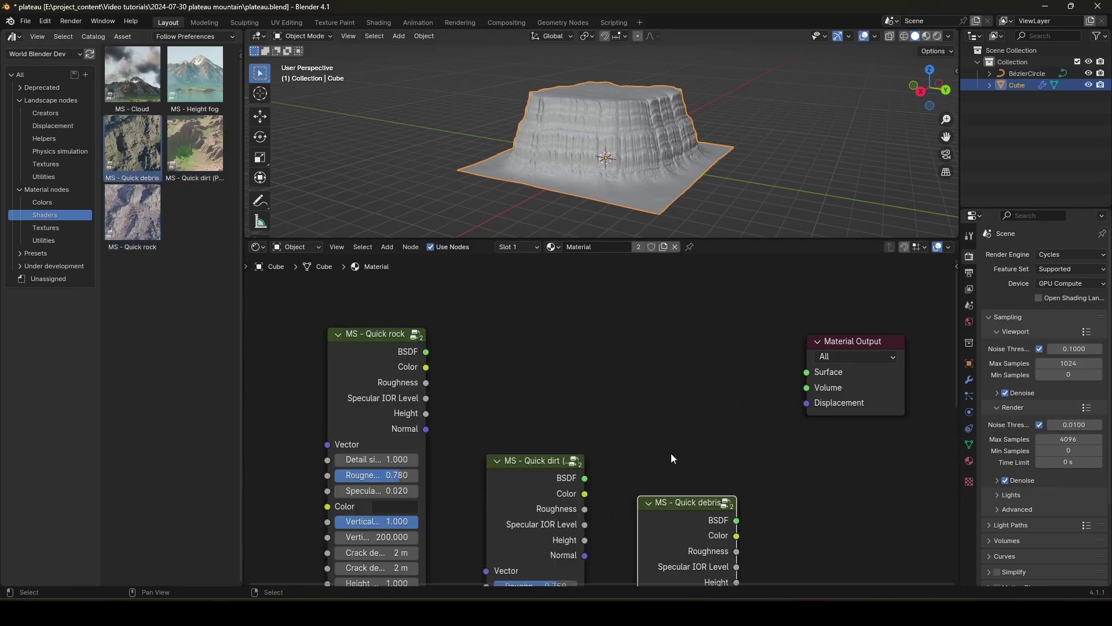
Connect the BSDF output of MS - Quick debris to the Surface of the Material Output, and move the output node farther from the shaders
{"action": "scroll", "coordinate": [671, 458], "scroll_direction": "down", "scroll_amount": 1}
{"action": "middle_click_drag", "start_coordinate": [671, 457], "coordinate": [637, 367]}
{"action": "left_click_drag", "start_coordinate": [651, 426], "coordinate": [754, 294]}
{"action": "middle_click_drag", "start_coordinate": [803, 399], "coordinate": [697, 435]}
{"action": "left_click_drag", "start_coordinate": [709, 335], "coordinate": [875, 364]}
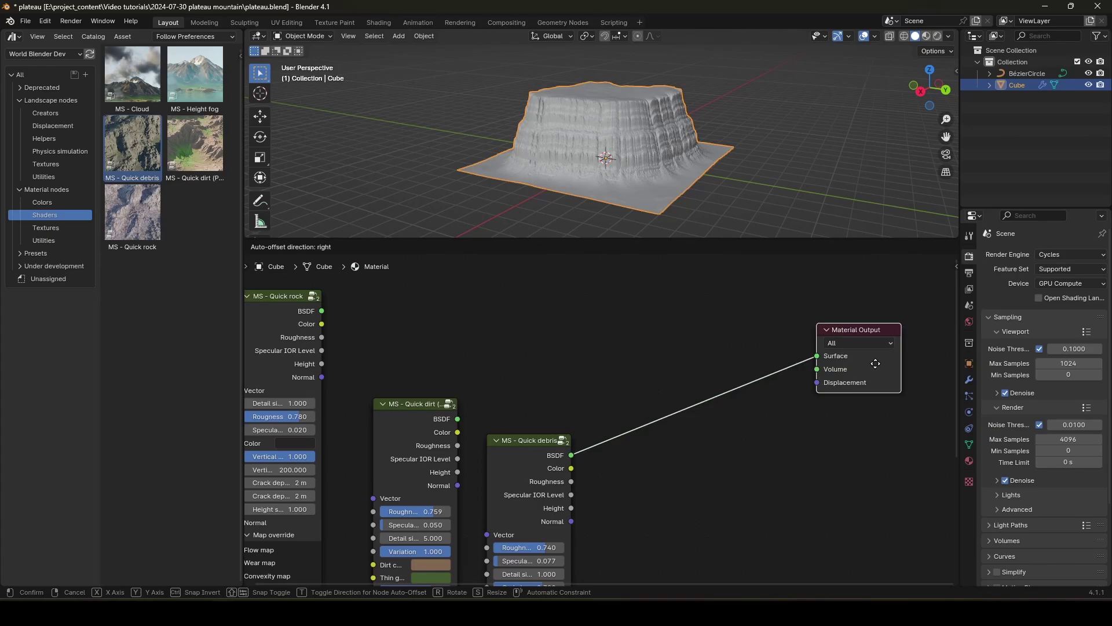
{"action": "left_click", "coordinate": [876, 363]}
{"action": "scroll", "coordinate": [642, 438], "scroll_direction": "up", "scroll_amount": 2}
Preview the plateau briefly in rendered viewport shading and return to solid shading
{"action": "key", "text": "z"}
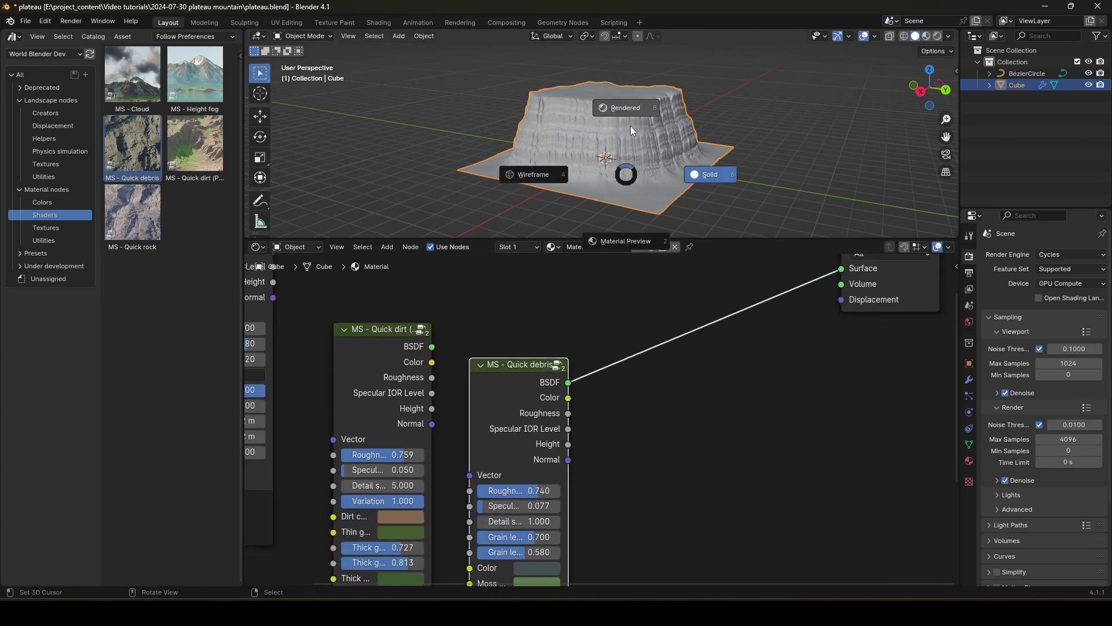
{"action": "left_click", "coordinate": [631, 124]}
{"action": "key", "text": "z"}
{"action": "left_click", "coordinate": [680, 146]}
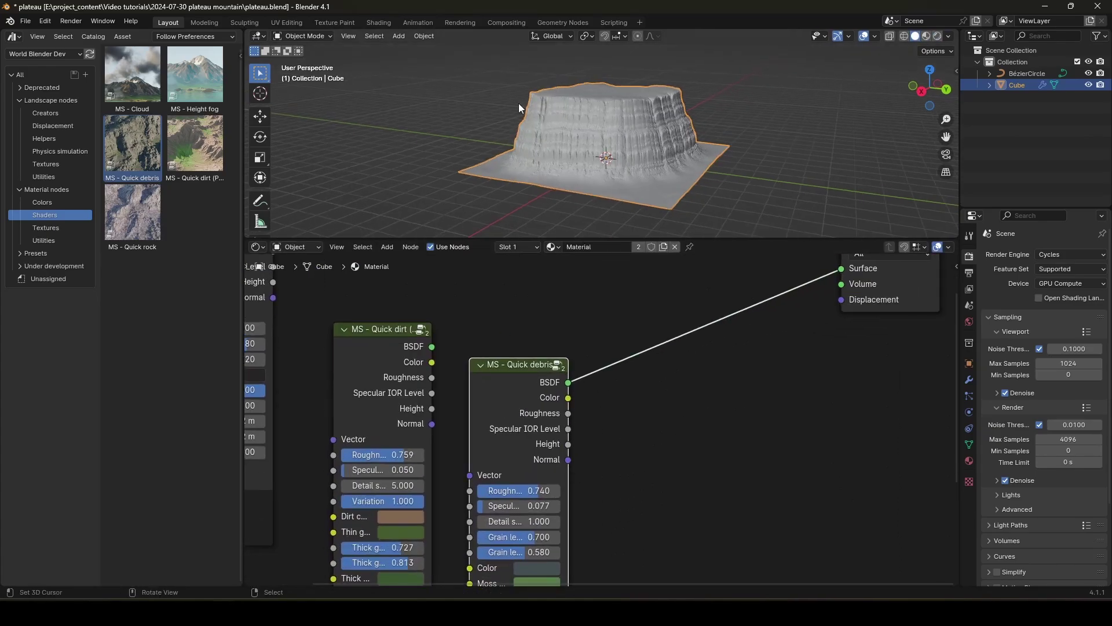
Switch the shader nodes to World and add the MT - Artistic sky texture as the Color of the Background node
{"action": "left_click", "coordinate": [289, 248]}
{"action": "left_click", "coordinate": [297, 287]}
{"action": "left_click", "coordinate": [295, 247]}
{"action": "left_click", "coordinate": [270, 287]}
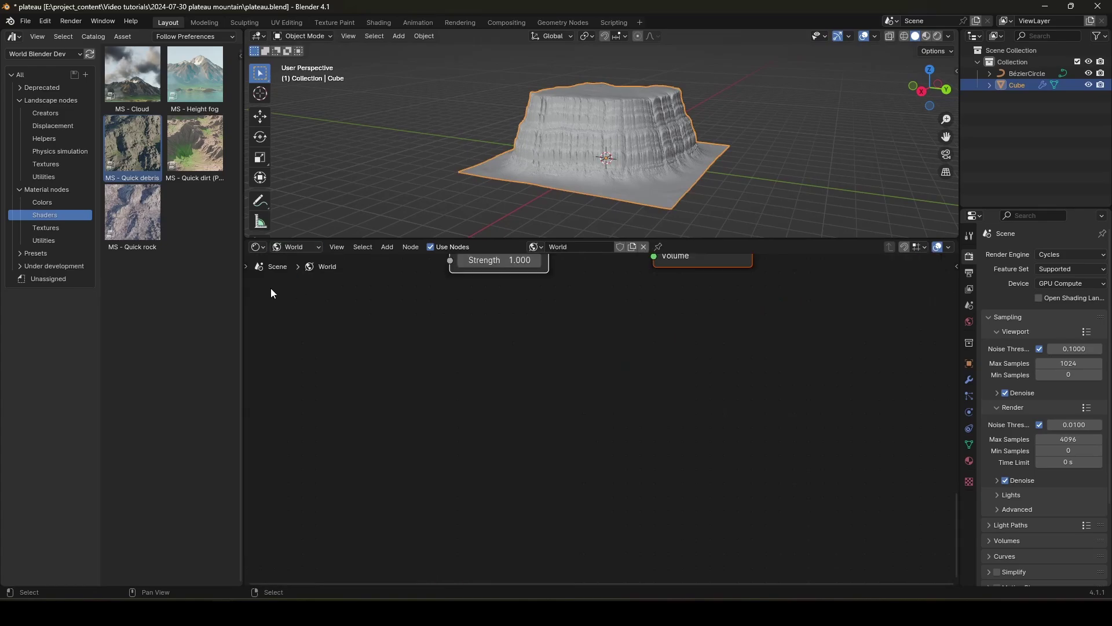
{"action": "left_click", "coordinate": [49, 227]}
{"action": "key", "text": "Home"}
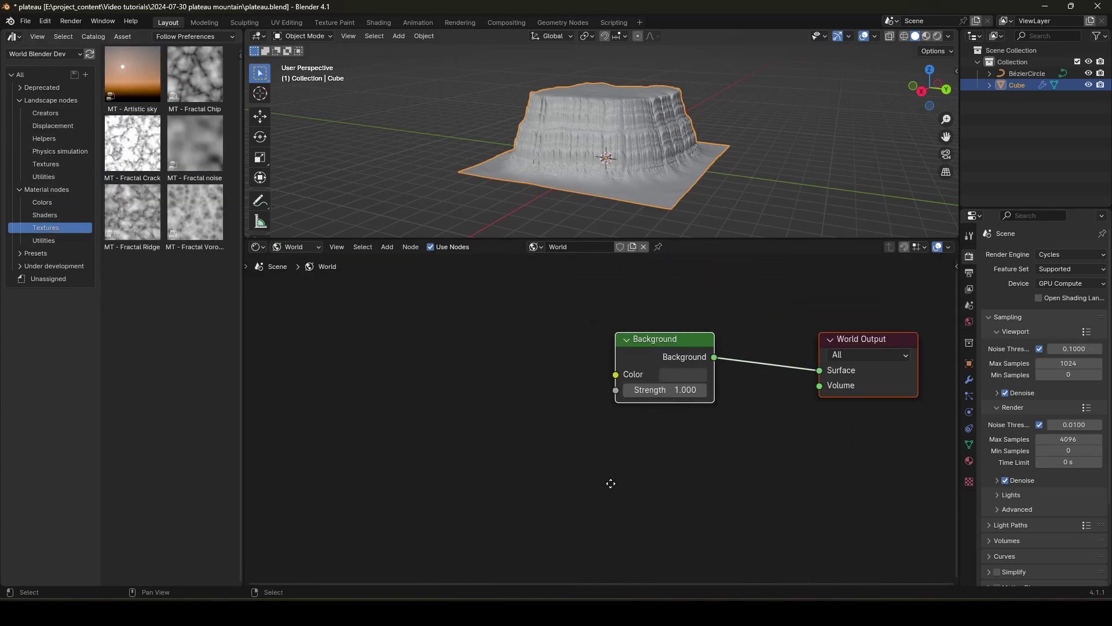
{"action": "left_click_drag", "start_coordinate": [106, 83], "coordinate": [701, 366]}
Set the viewport shading to Rendered and view the plateau's lighting from another side
{"action": "middle_click_drag", "start_coordinate": [671, 197], "coordinate": [639, 200]}
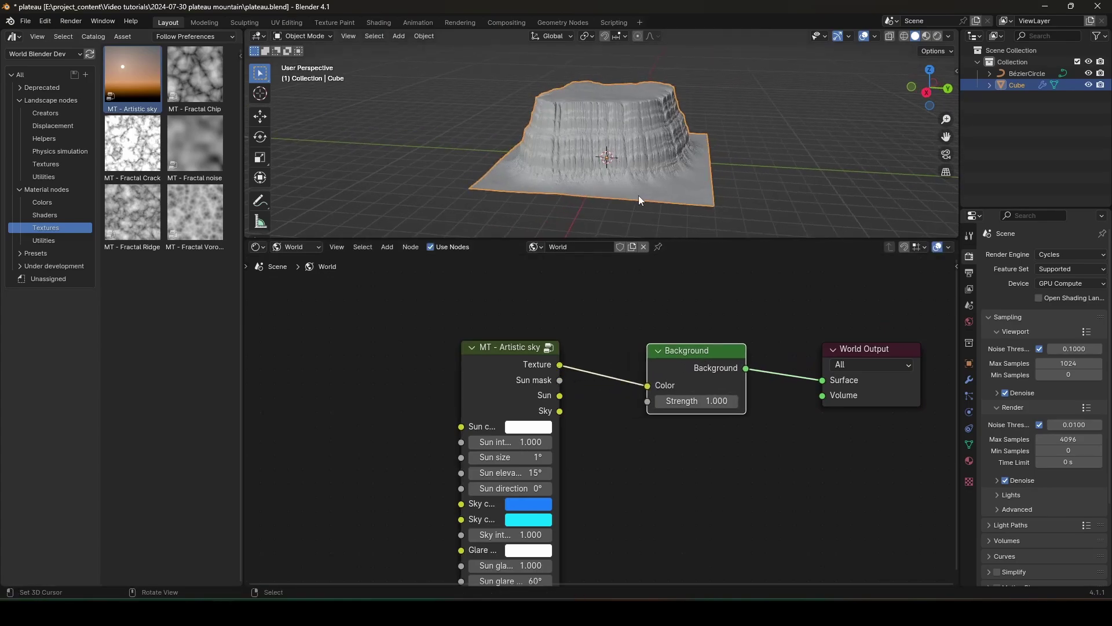
{"action": "key", "text": "z"}
{"action": "left_click", "coordinate": [616, 123]}
{"action": "mouse_move", "coordinate": [617, 124]}
{"action": "middle_mouse_down"}
{"action": "mouse_move", "coordinate": [585, 151]}
{"action": "mouse_move", "coordinate": [668, 154]}
{"action": "middle_mouse_up"}
{"action": "middle_click_drag", "start_coordinate": [530, 147], "coordinate": [666, 146]}
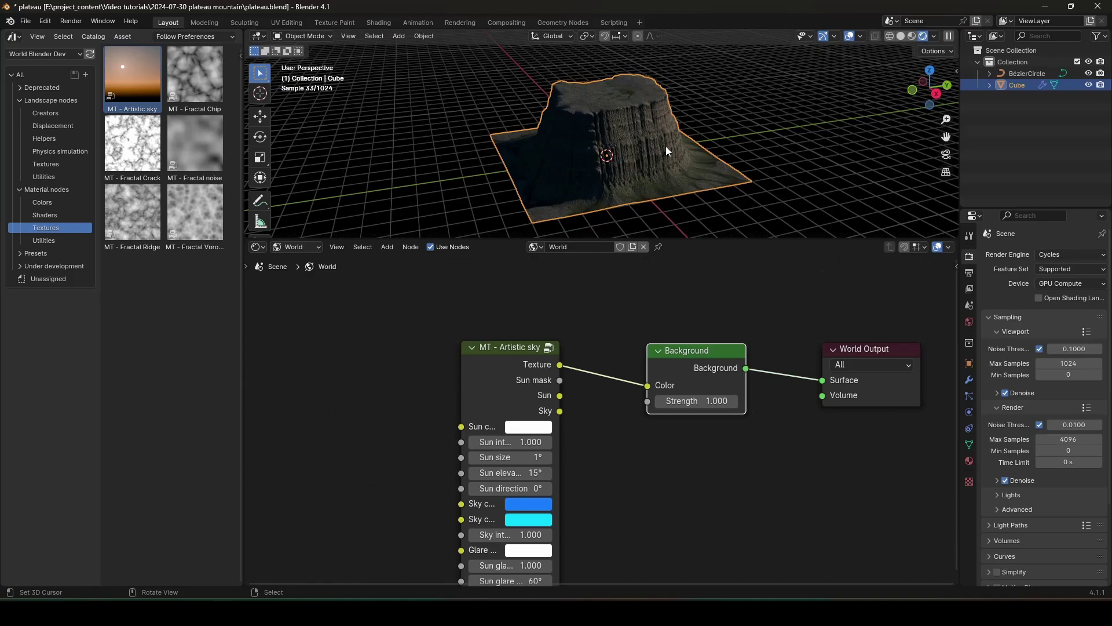
Widen the MT - Artistic sky node and set its Sky intensity to 3
{"action": "middle_click_drag", "start_coordinate": [559, 448], "coordinate": [565, 409]}
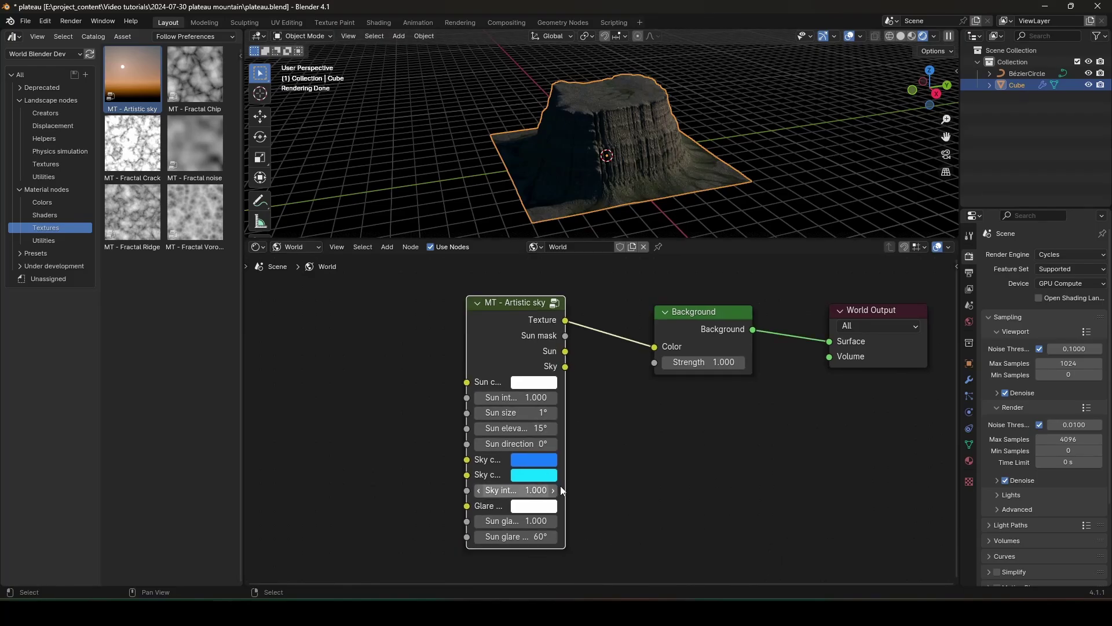
{"action": "left_click_drag", "start_coordinate": [566, 468], "coordinate": [608, 468]}
{"action": "left_click", "coordinate": [509, 489]}
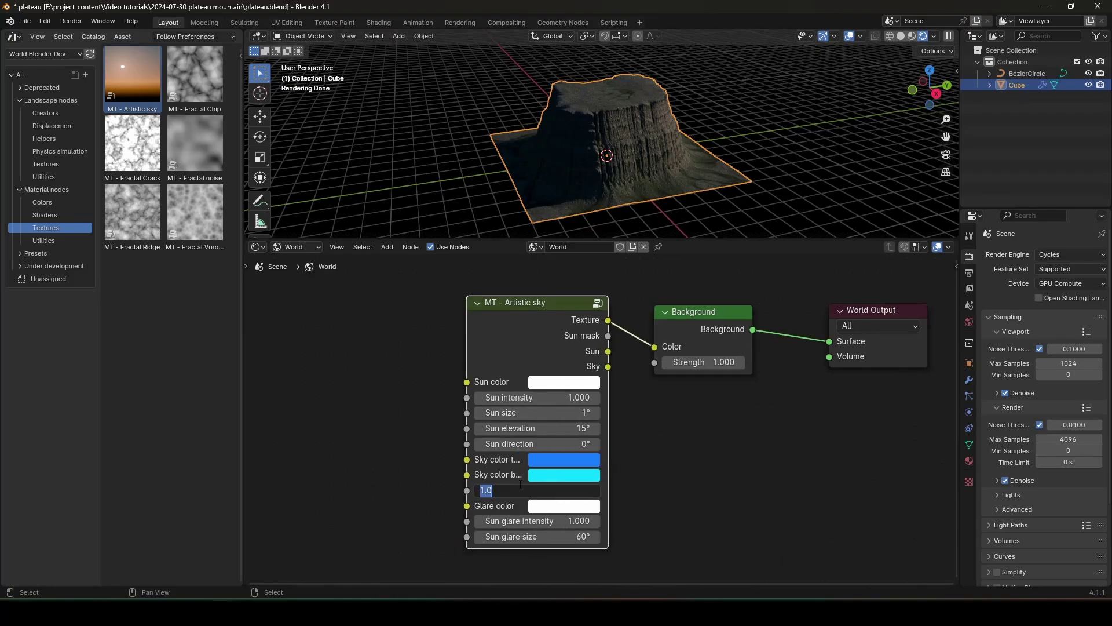
{"action": "key", "text": "Escape"}
{"action": "middle_click_drag", "start_coordinate": [568, 180], "coordinate": [592, 146]}
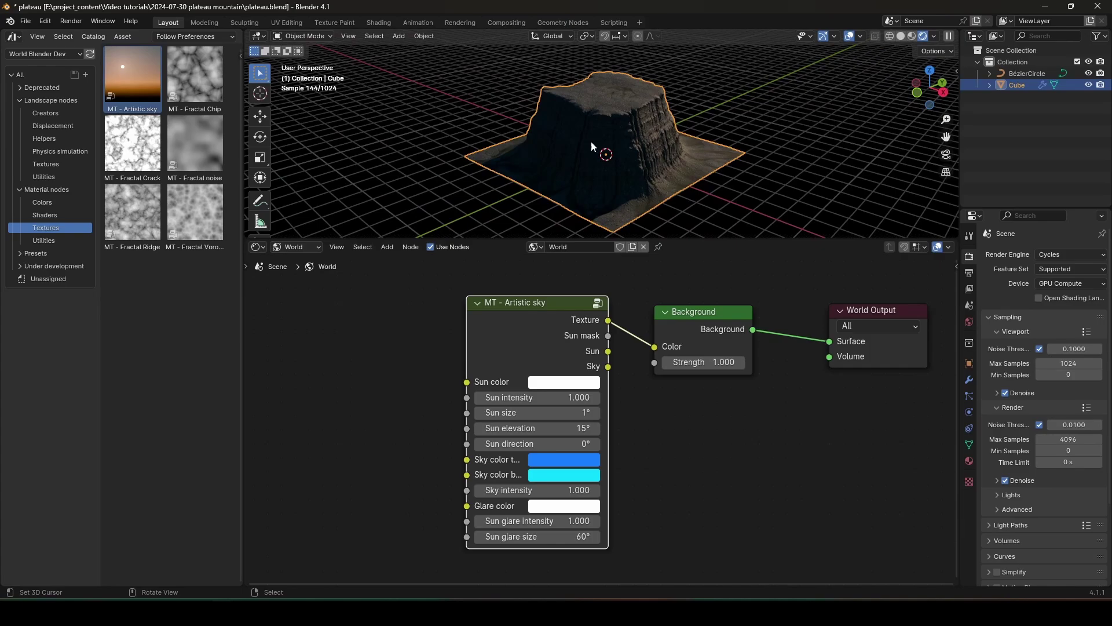
{"action": "left_click", "coordinate": [535, 490]}
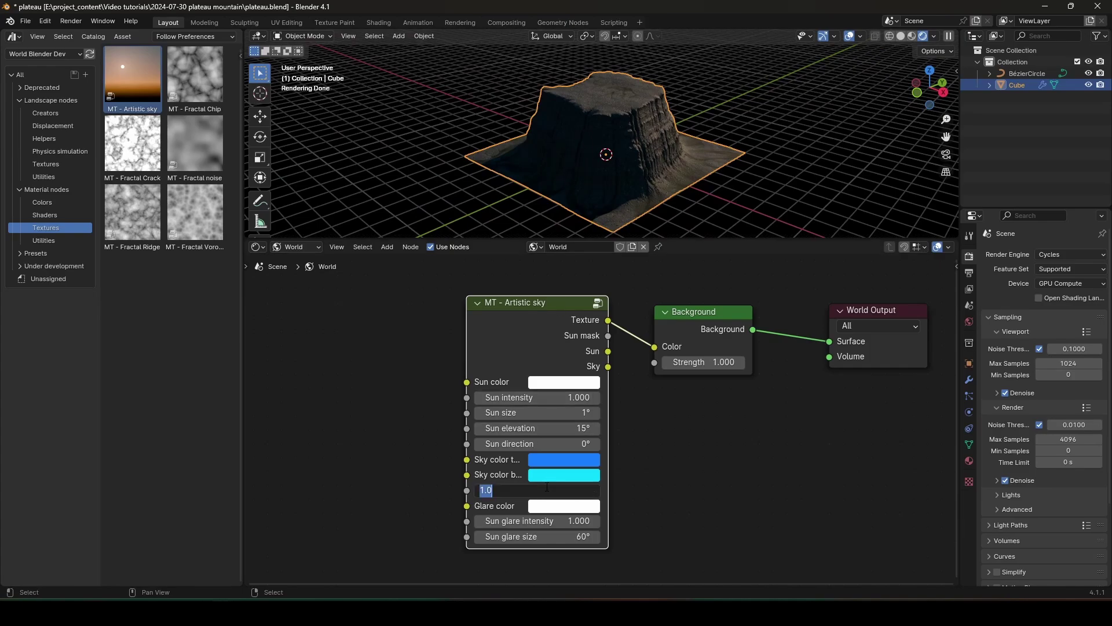
{"action": "type", "text": "3"}
{"action": "key", "text": "Return"}
{"action": "middle_click_drag", "start_coordinate": [600, 209], "coordinate": [565, 197]}
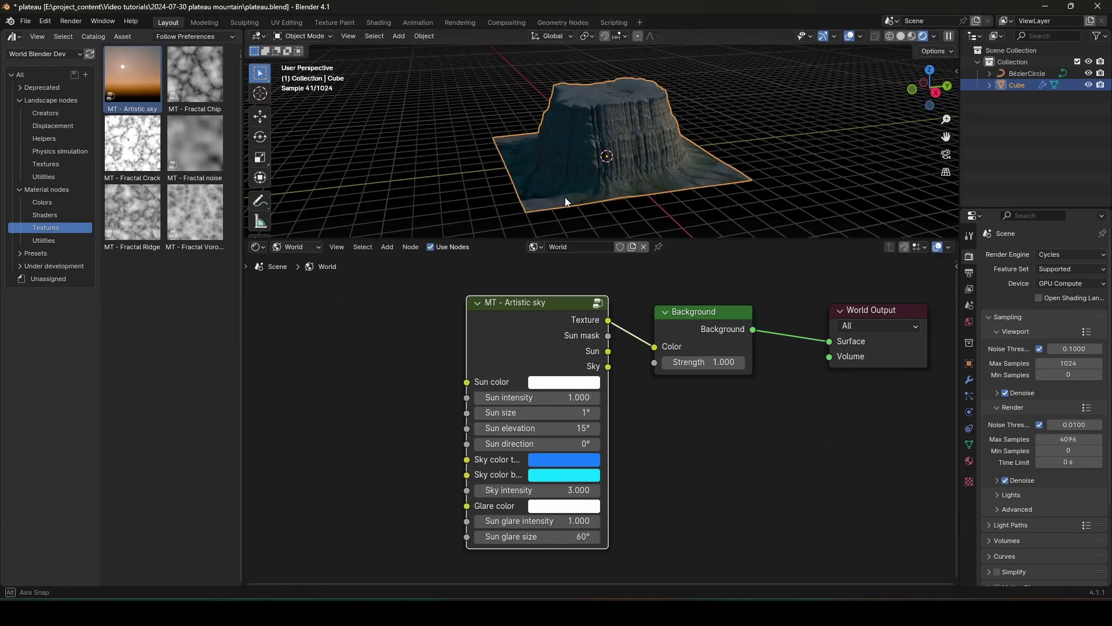
{"action": "middle_click_drag", "start_coordinate": [591, 141], "coordinate": [581, 142]}
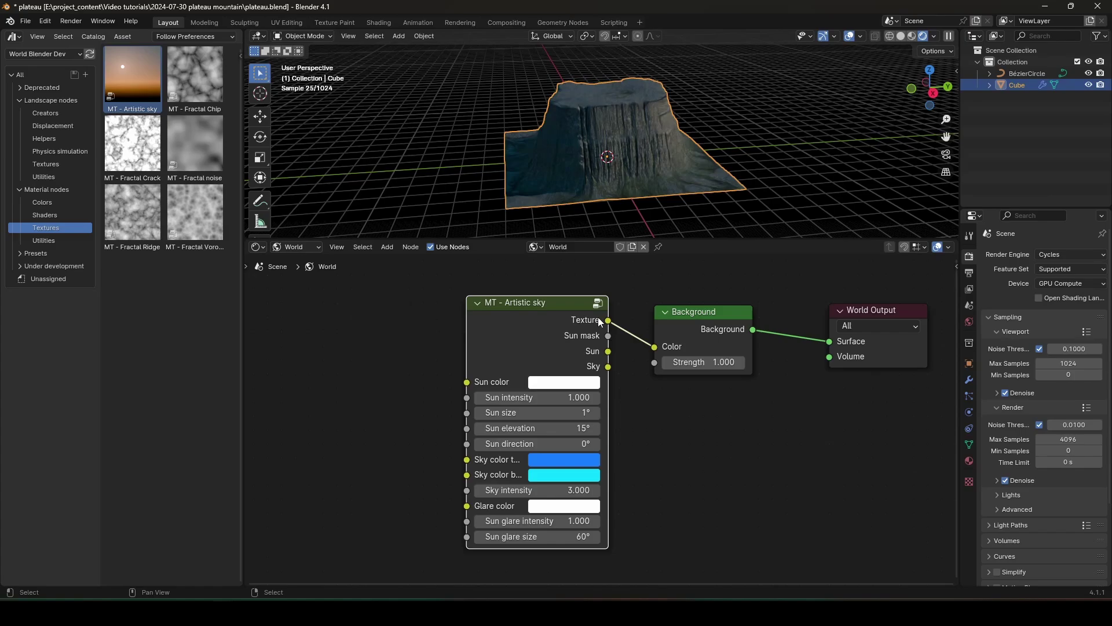
Return the shader nodes to the Object's material and bring the MS - Quick debris settings into view
{"action": "left_click", "coordinate": [264, 248]}
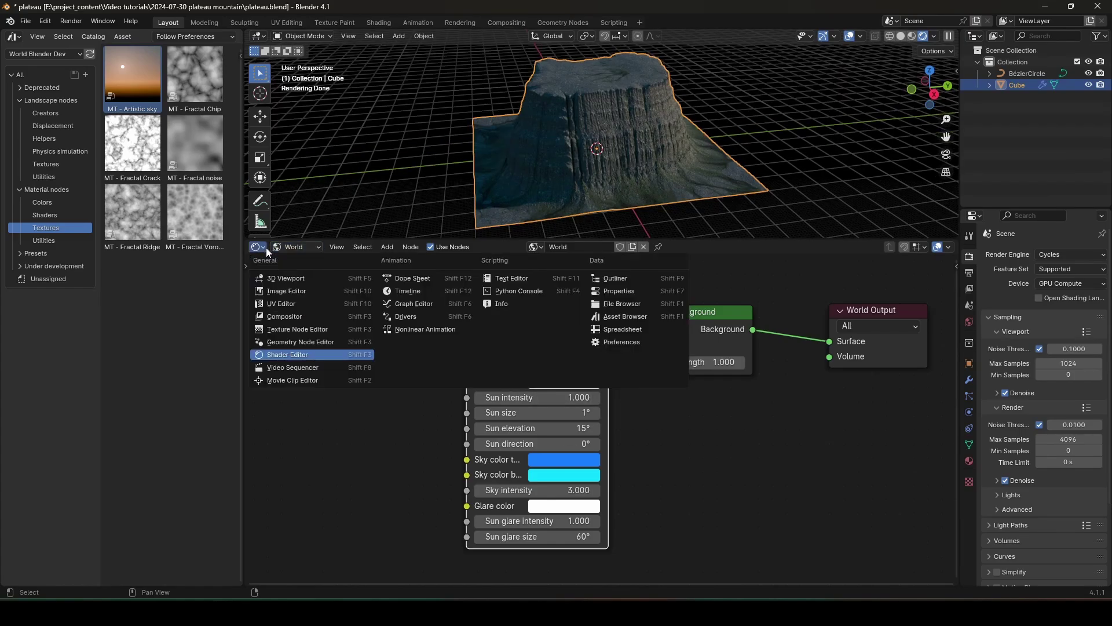
{"action": "left_click", "coordinate": [301, 248]}
{"action": "left_click", "coordinate": [310, 274]}
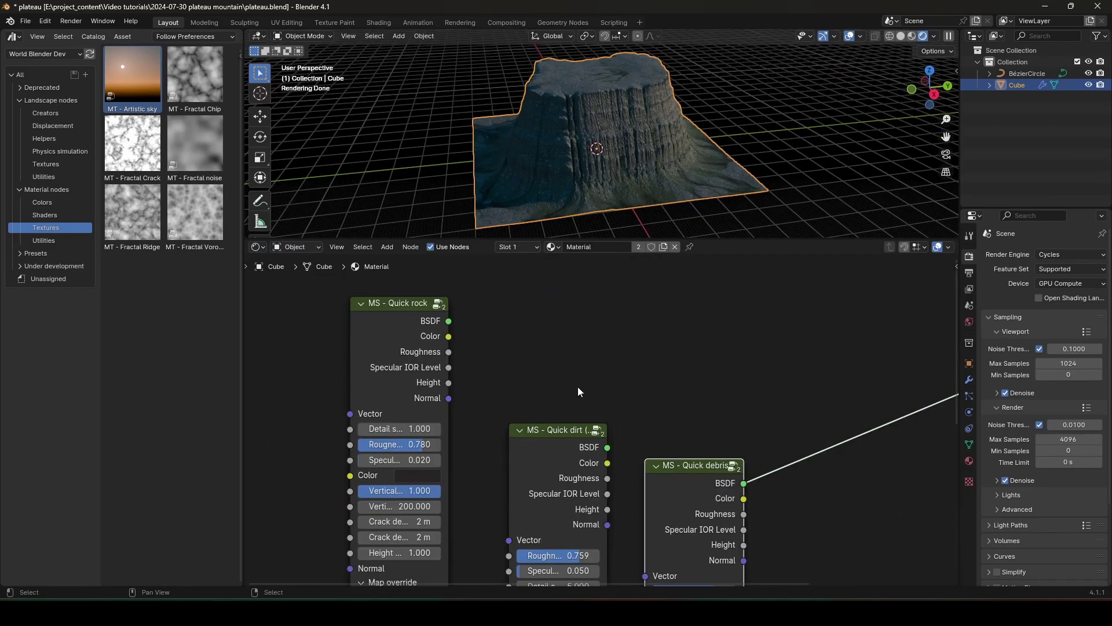
{"action": "middle_click_drag", "start_coordinate": [648, 415], "coordinate": [543, 580]}
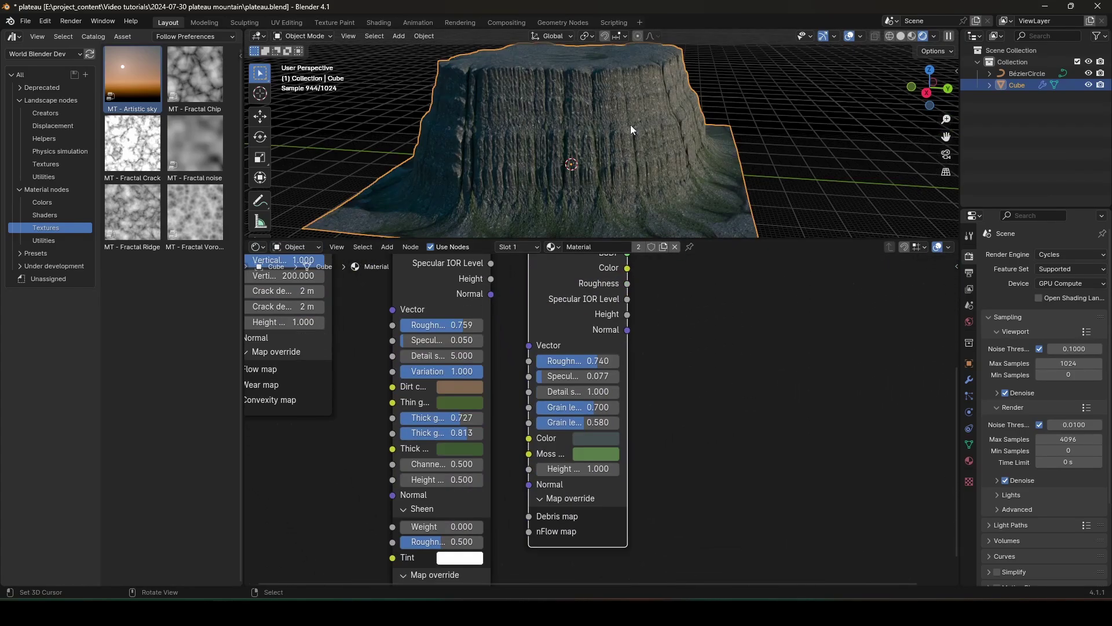
Change the Color of MS - Quick debris to dark brown and inspect the plateau's foot up close
{"action": "left_click", "coordinate": [612, 438]}
{"action": "left_click_drag", "start_coordinate": [634, 266], "coordinate": [630, 299]}
{"action": "left_click_drag", "start_coordinate": [716, 307], "coordinate": [715, 304]}
{"action": "left_click_drag", "start_coordinate": [629, 300], "coordinate": [624, 308]}
{"action": "scroll", "coordinate": [615, 124], "scroll_direction": "up", "scroll_amount": 2}
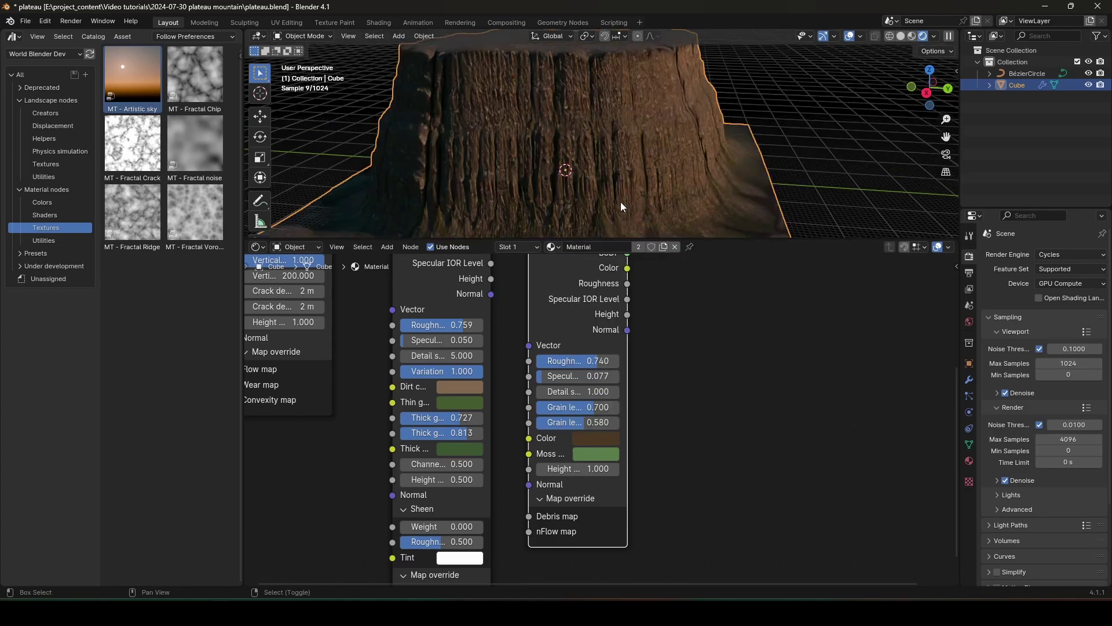
{"action": "middle_click_drag", "start_coordinate": [633, 226], "coordinate": [604, 161], "text": "shift"}
{"action": "scroll", "coordinate": [604, 158], "scroll_direction": "up", "scroll_amount": 4}
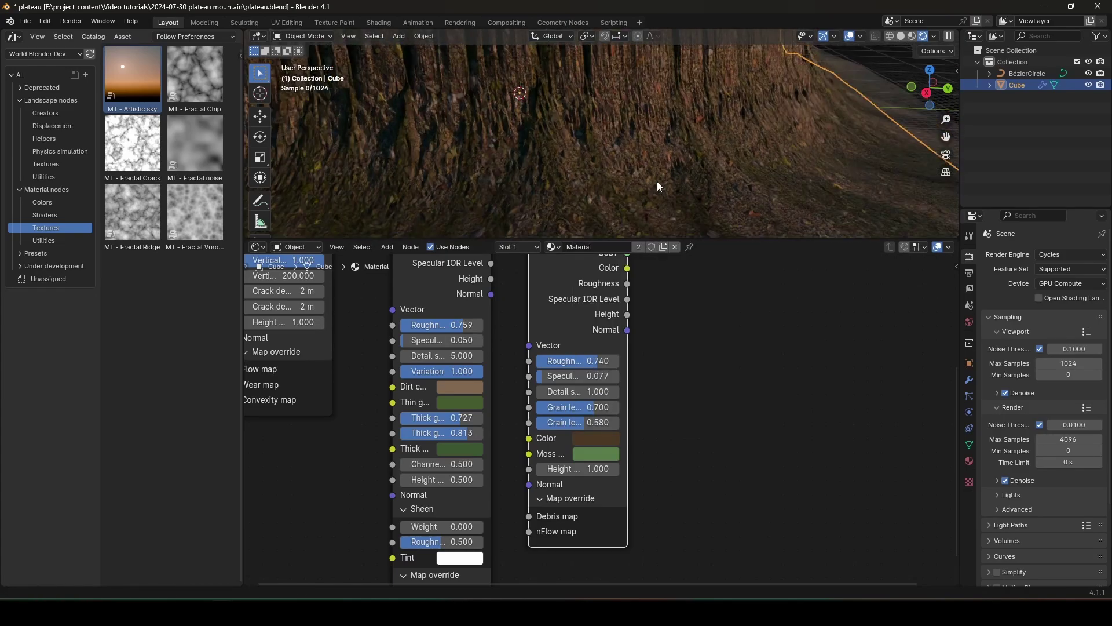
{"action": "scroll", "coordinate": [463, 159], "scroll_direction": "down", "scroll_amount": 4}
{"action": "middle_click_drag", "start_coordinate": [495, 148], "coordinate": [556, 209], "text": "shift"}
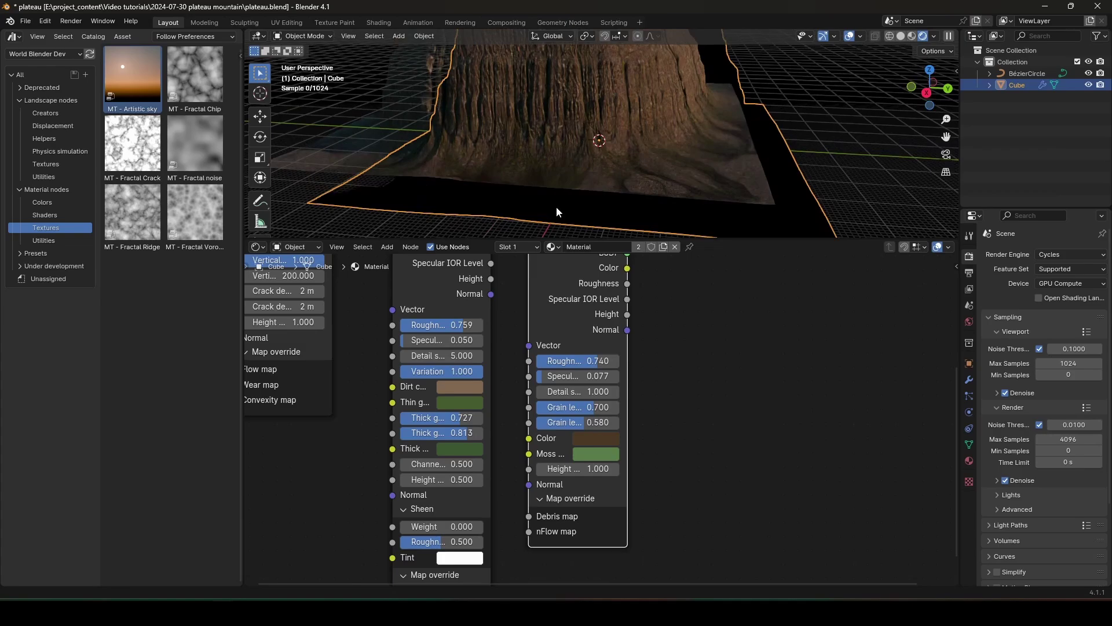
{"action": "scroll", "coordinate": [544, 206], "scroll_direction": "down", "scroll_amount": 2}
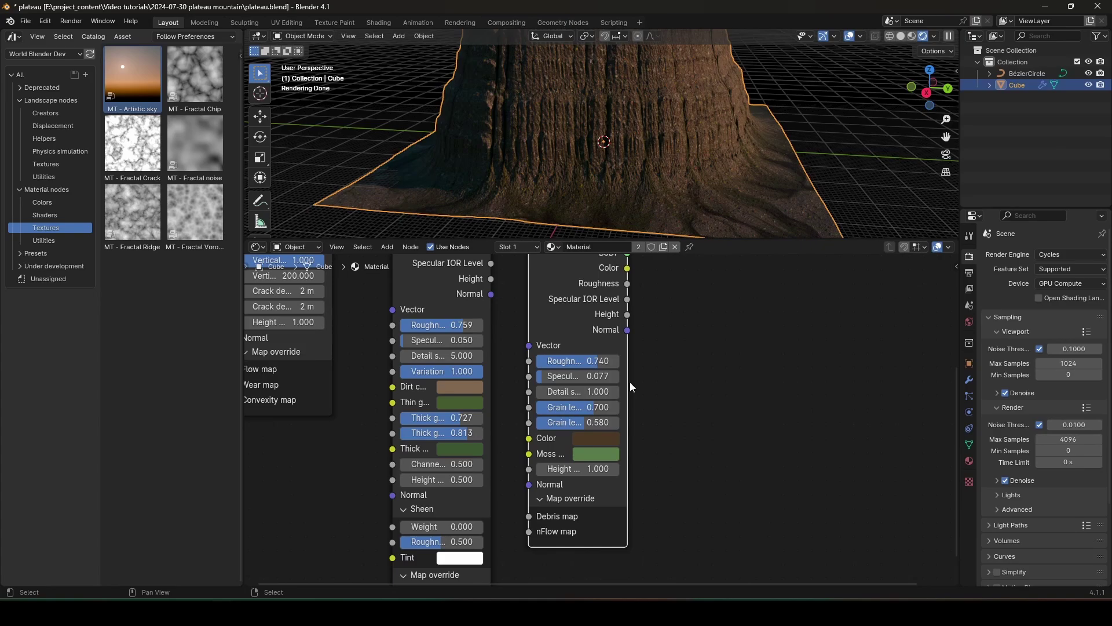
Widen the MS - Quick debris node and set its Detail size to 0.5
{"action": "left_click_drag", "start_coordinate": [629, 381], "coordinate": [665, 382]}
{"action": "left_click", "coordinate": [595, 394]}
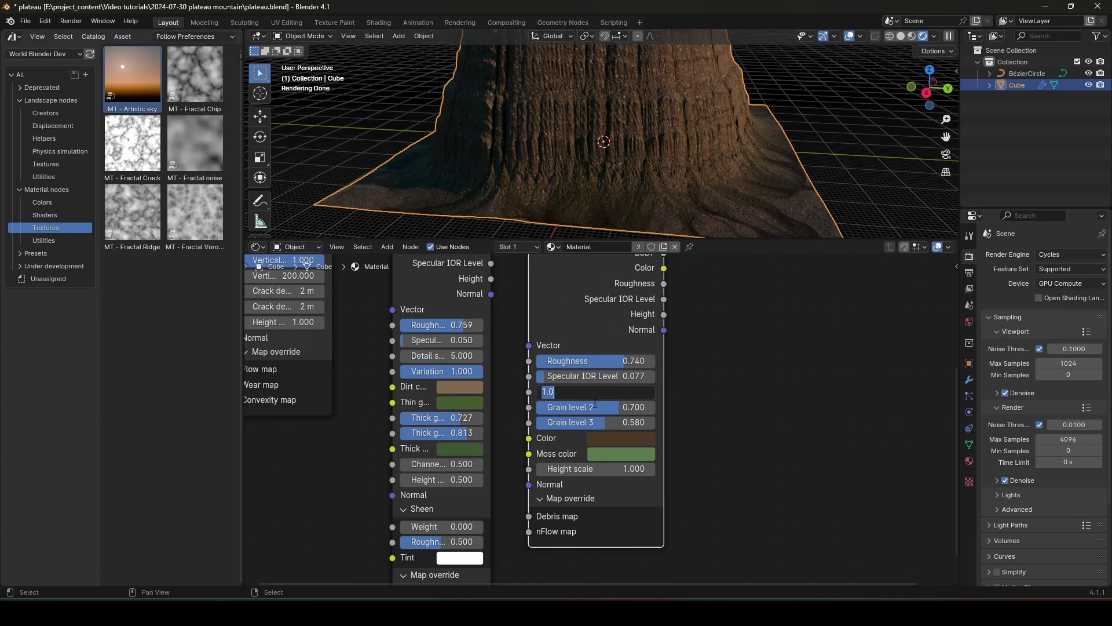
{"action": "type", "text": ".5"}
{"action": "key", "text": "Return"}
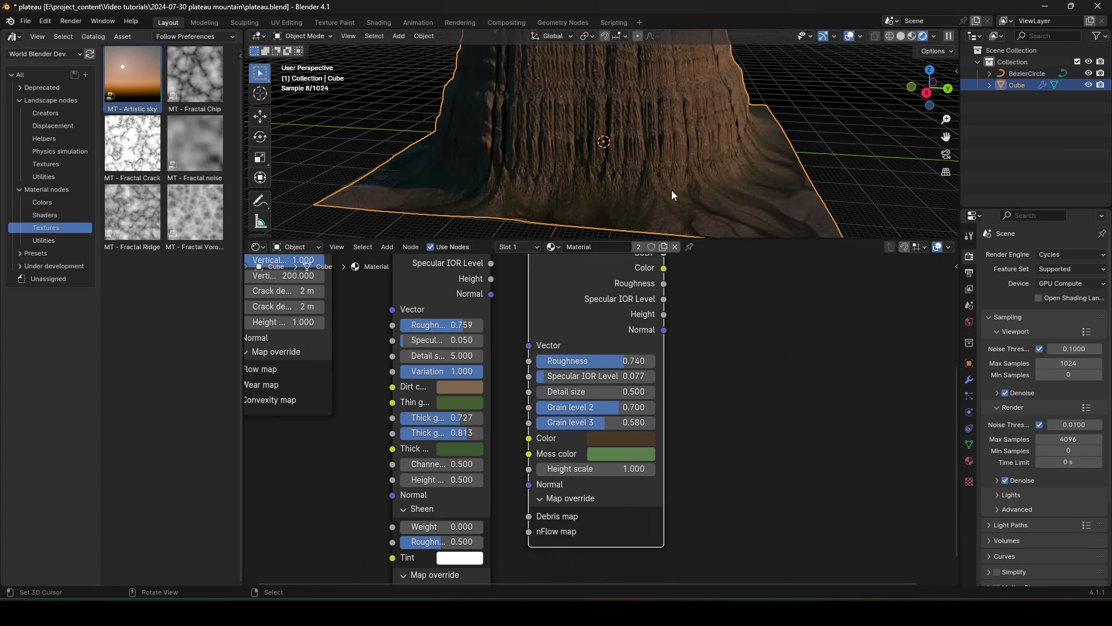
{"action": "scroll", "coordinate": [687, 192], "scroll_direction": "up", "scroll_amount": 5}
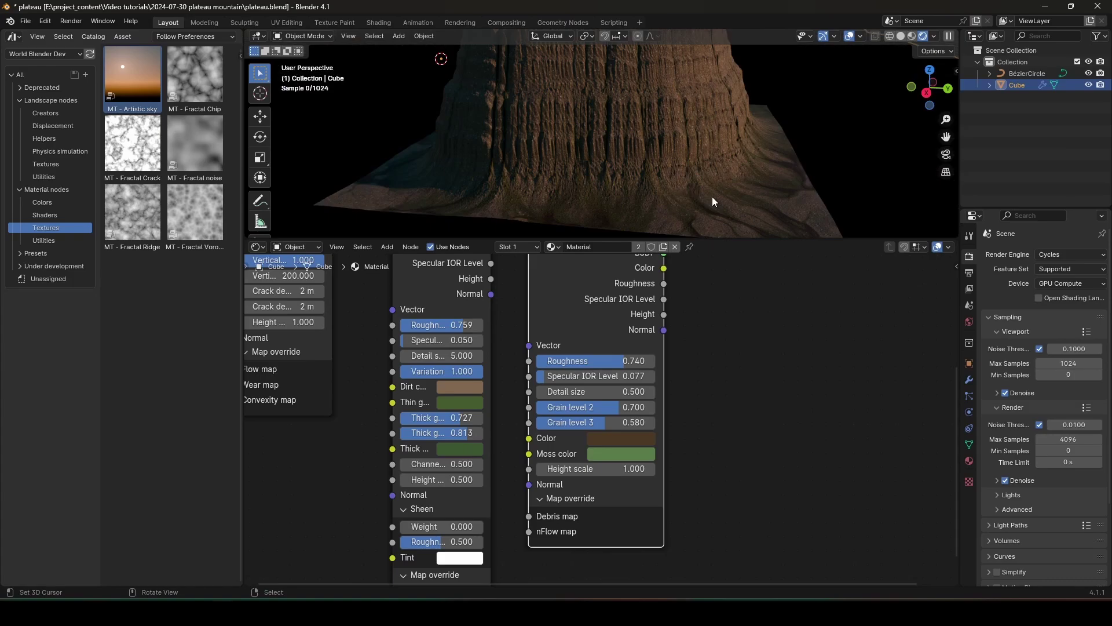
{"action": "middle_click_drag", "start_coordinate": [699, 178], "coordinate": [593, 154]}
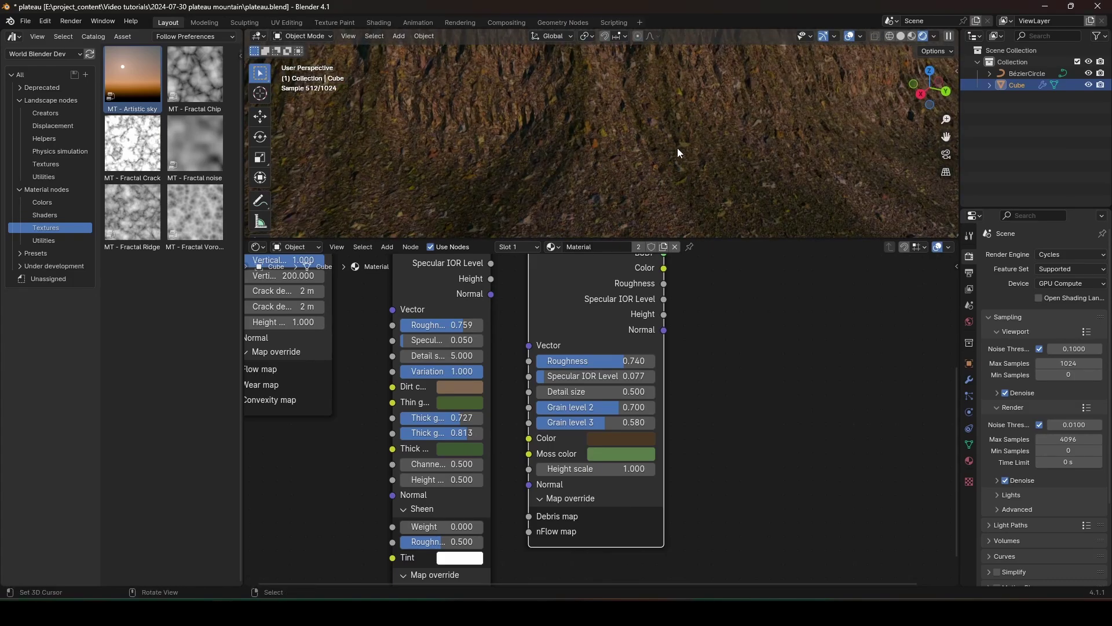
Set Grain level 3 of MS - Quick debris to 0.48
{"action": "scroll", "coordinate": [683, 411], "scroll_direction": "down", "scroll_amount": 1, "text": "shift"}
{"action": "left_click", "coordinate": [602, 400]}
{"action": "key", "text": "BackSpace"}
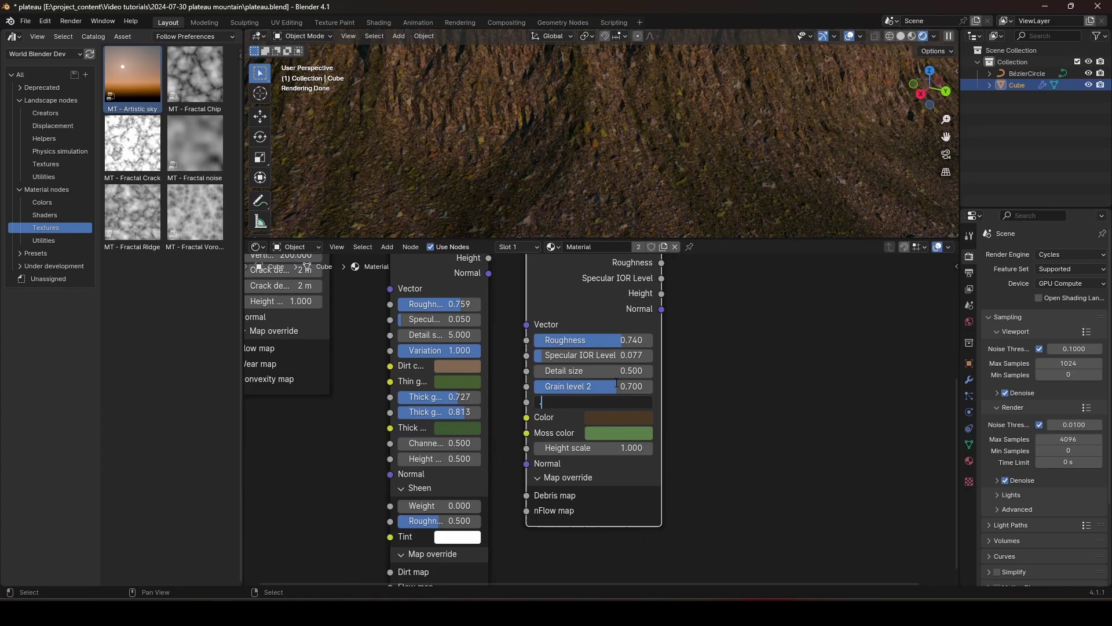
{"action": "type", "text": ".48"}
{"action": "key", "text": "Return"}
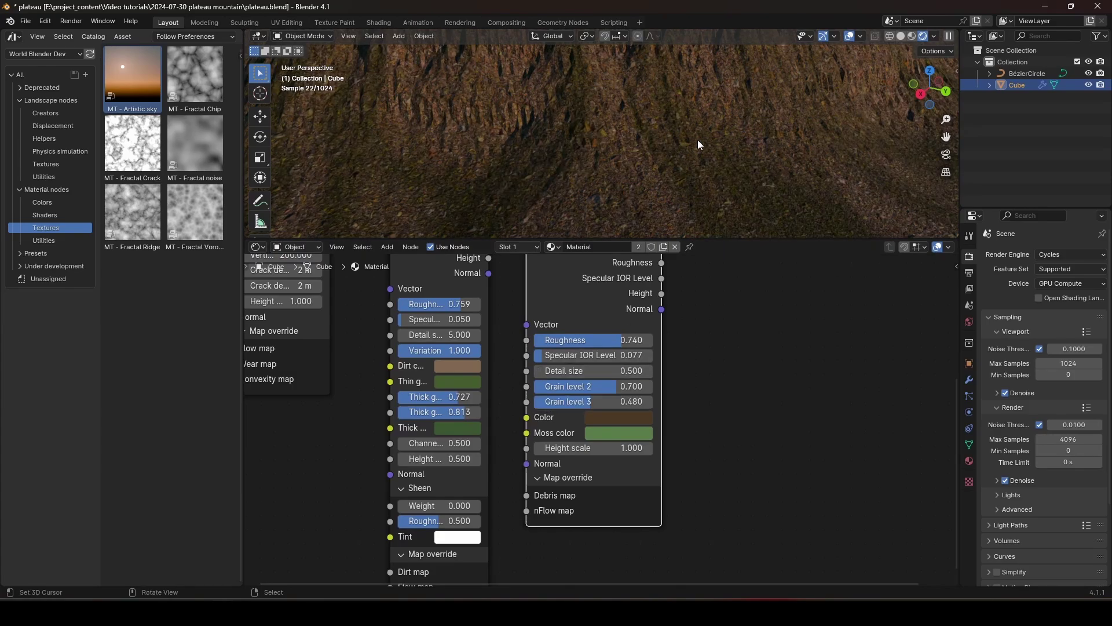
{"action": "scroll", "coordinate": [669, 148], "scroll_direction": "down", "scroll_amount": 10}
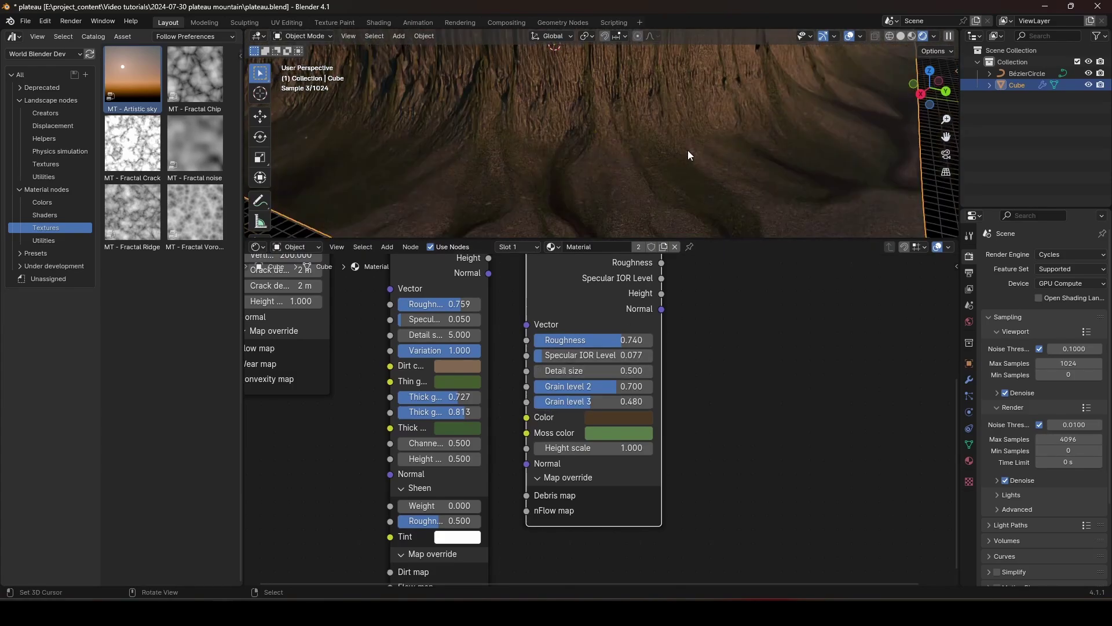
{"action": "middle_click_drag", "start_coordinate": [669, 152], "coordinate": [658, 202], "text": "shift"}
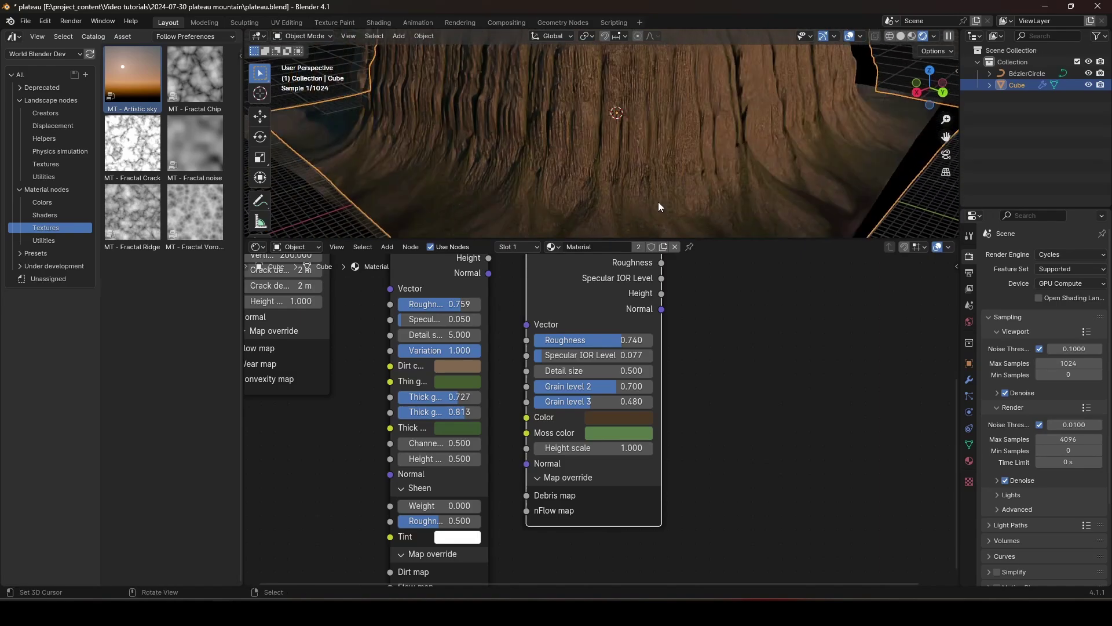
Change the Moss color of MS - Quick debris from green to a muted grey-beige
{"action": "left_click", "coordinate": [616, 433]}
{"action": "left_click", "coordinate": [602, 433]}
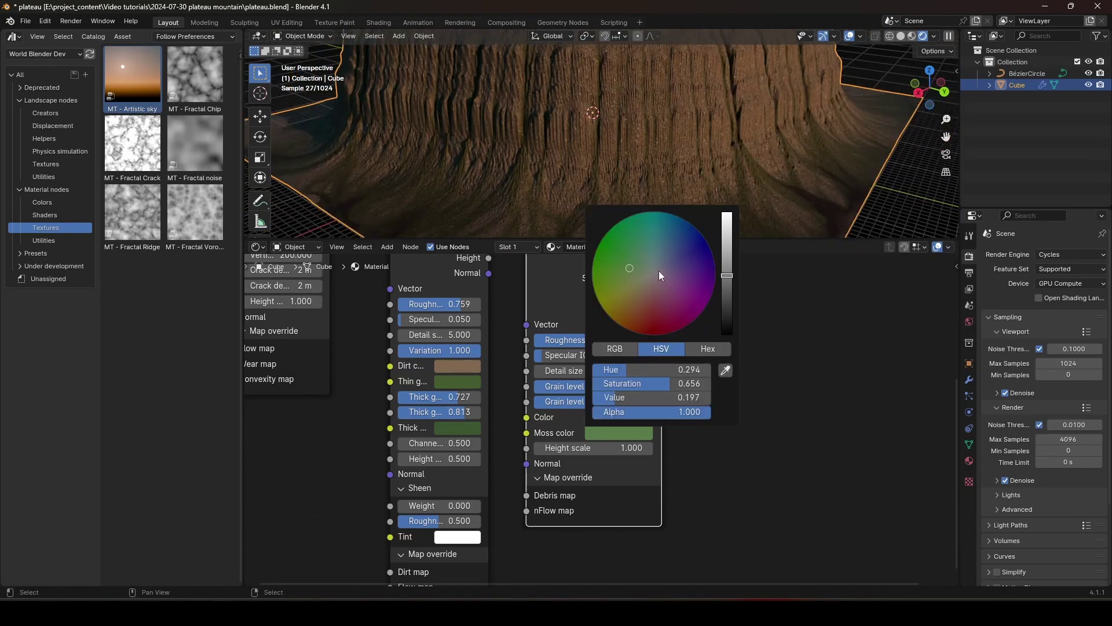
{"action": "left_click_drag", "start_coordinate": [629, 269], "coordinate": [646, 281]}
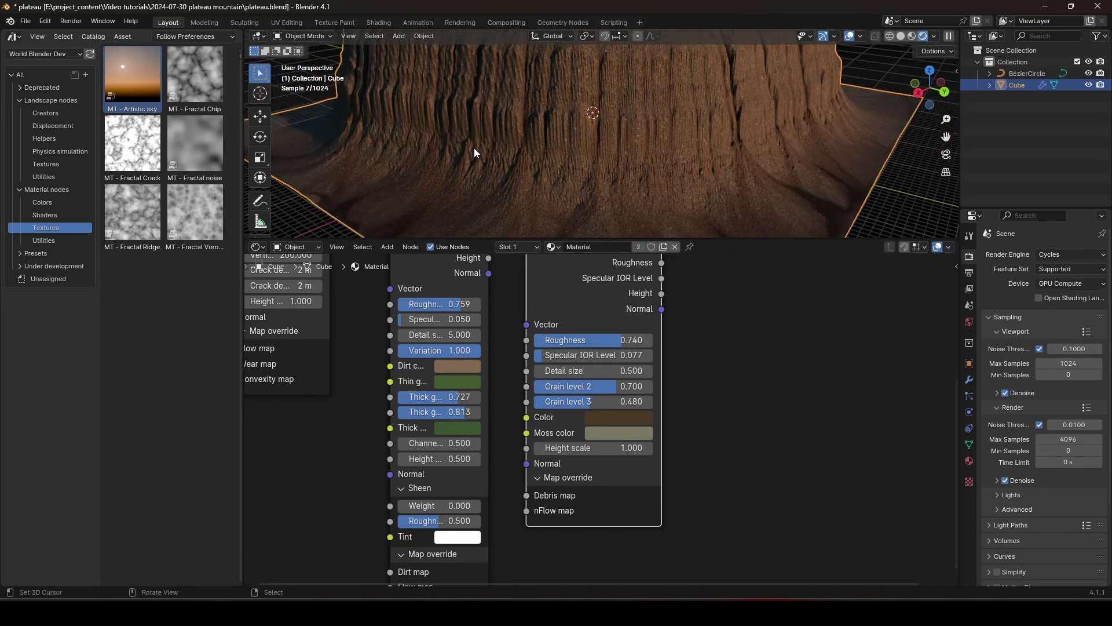
{"action": "scroll", "coordinate": [509, 152], "scroll_direction": "down", "scroll_amount": 2}
{"action": "middle_click_drag", "start_coordinate": [545, 159], "coordinate": [638, 126]}
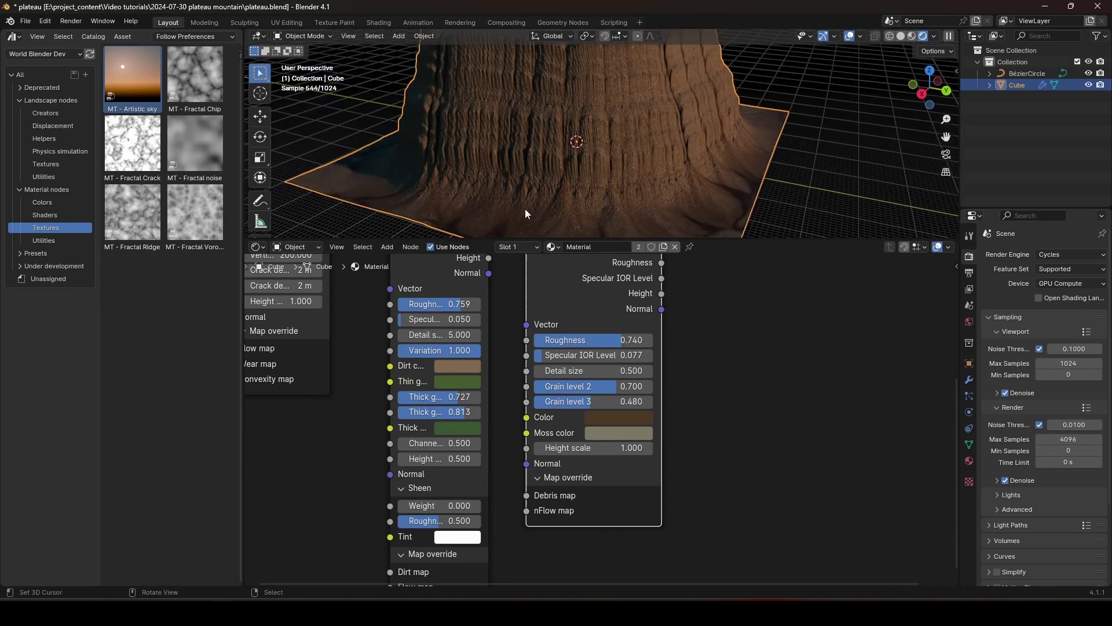
Preview the MS - Quick dirt shader on the plateau in place of the debris shader
{"action": "middle_click_drag", "start_coordinate": [515, 284], "coordinate": [715, 306]}
{"action": "left_click", "coordinate": [520, 293], "text": "ctrl+shift"}
{"action": "scroll", "coordinate": [714, 310], "scroll_direction": "up", "scroll_amount": 1}
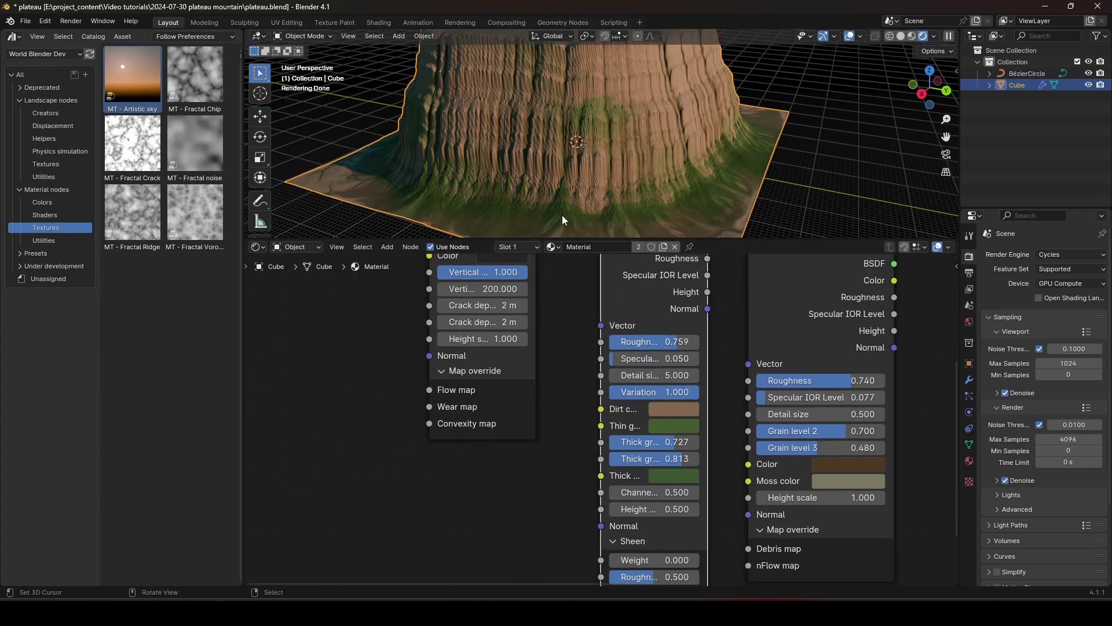
On MS - Quick dirt, change the thin grass color to brown and lower the two thick grass values to 0.419 and 0.713
{"action": "left_click", "coordinate": [674, 425]}
{"action": "left_click_drag", "start_coordinate": [698, 269], "coordinate": [705, 273]}
{"action": "mouse_move", "coordinate": [684, 442]}
{"action": "left_mouse_down"}
{"action": "mouse_move", "coordinate": [643, 442]}
{"action": "mouse_move", "coordinate": [673, 459]}
{"action": "left_mouse_up"}
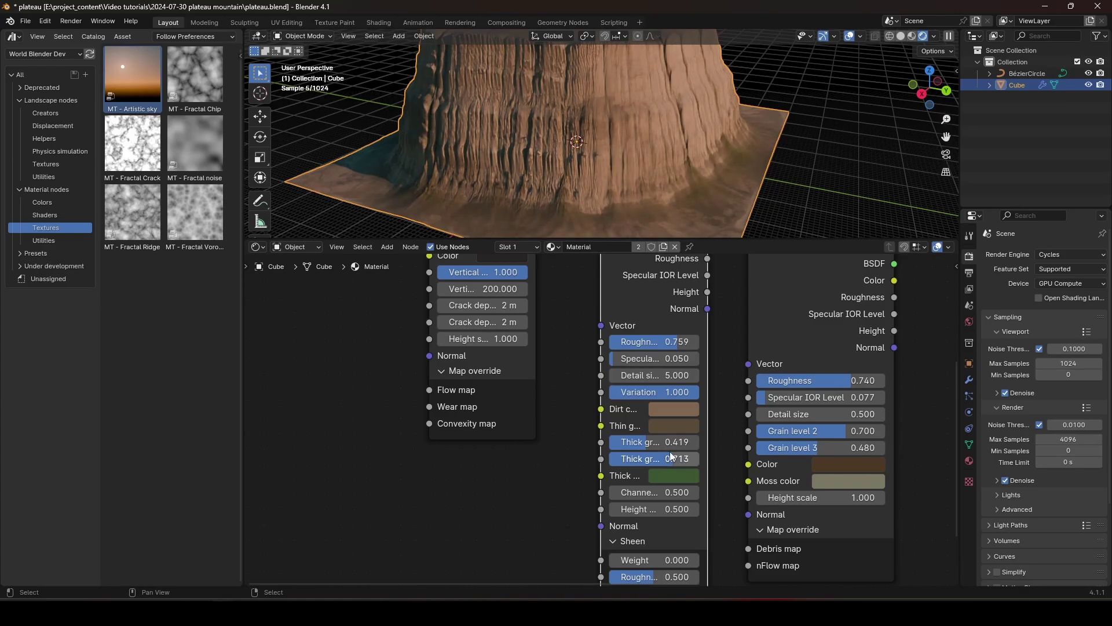
Change the Dirt color of MS - Quick dirt to a darker reddish brown
{"action": "left_click", "coordinate": [665, 408]}
{"action": "left_click_drag", "start_coordinate": [705, 270], "coordinate": [708, 270]}
{"action": "left_click_drag", "start_coordinate": [798, 265], "coordinate": [801, 254]}
{"action": "scroll", "coordinate": [707, 270], "scroll_direction": "up", "scroll_amount": 1}
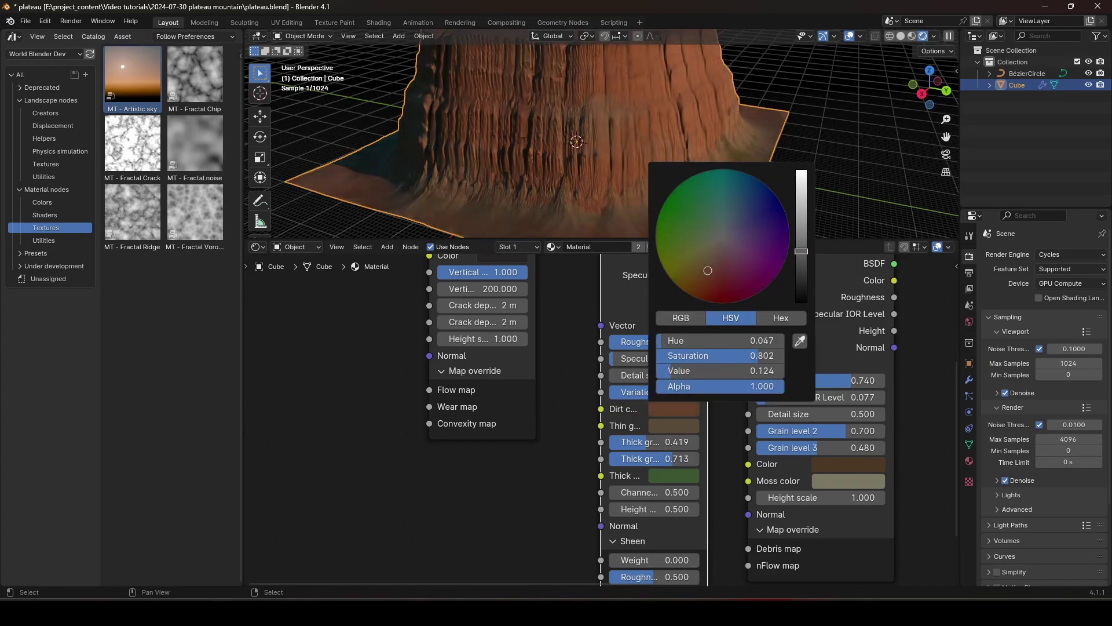
{"action": "left_click_drag", "start_coordinate": [707, 270], "coordinate": [708, 267]}
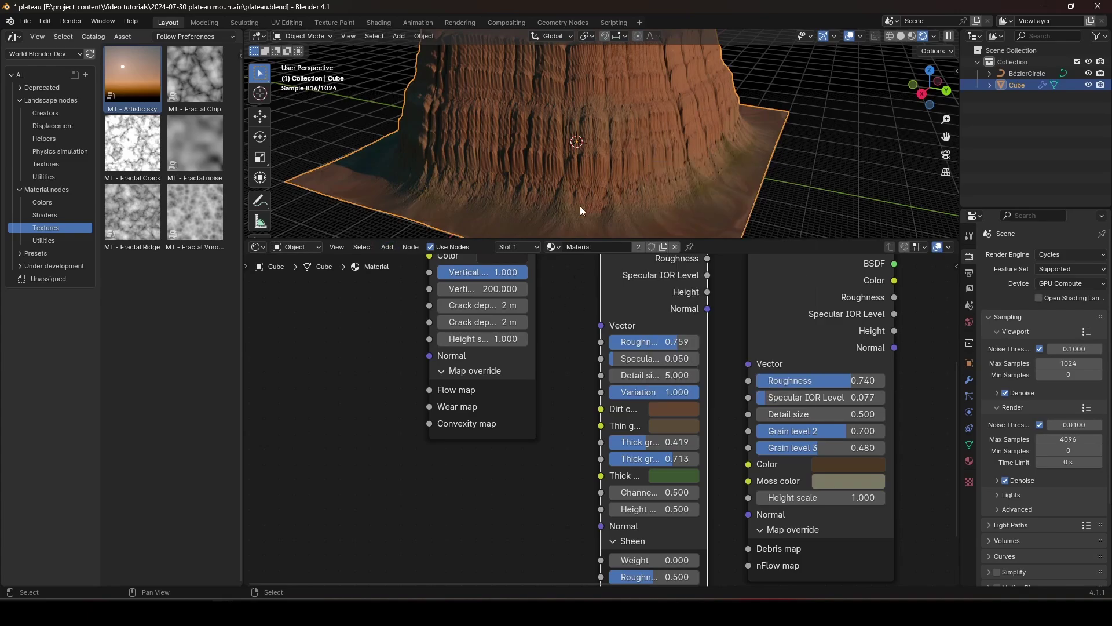
Blend MS - Quick dirt and MS - Quick debris through a new Mix Shader feeding the material output, and space out the nodes
{"action": "scroll", "coordinate": [586, 198], "scroll_direction": "down", "scroll_amount": 2}
{"action": "middle_click_drag", "start_coordinate": [597, 187], "coordinate": [596, 202], "text": "shift"}
{"action": "middle_click_drag", "start_coordinate": [779, 352], "coordinate": [551, 472]}
{"action": "scroll", "coordinate": [551, 472], "scroll_direction": "down", "scroll_amount": 1}
{"action": "left_click_drag", "start_coordinate": [598, 419], "coordinate": [587, 457]}
{"action": "right_click_drag", "start_coordinate": [582, 446], "coordinate": [478, 351], "text": "ctrl+shift"}
{"action": "left_click_drag", "start_coordinate": [735, 370], "coordinate": [739, 311]}
{"action": "left_click_drag", "start_coordinate": [539, 375], "coordinate": [509, 457]}
Add the threshold-based MU - Select slope material utility and use its Mask as the factor of the dirt and debris Mix Shader
{"action": "left_click", "coordinate": [365, 350]}
{"action": "left_click", "coordinate": [39, 242]}
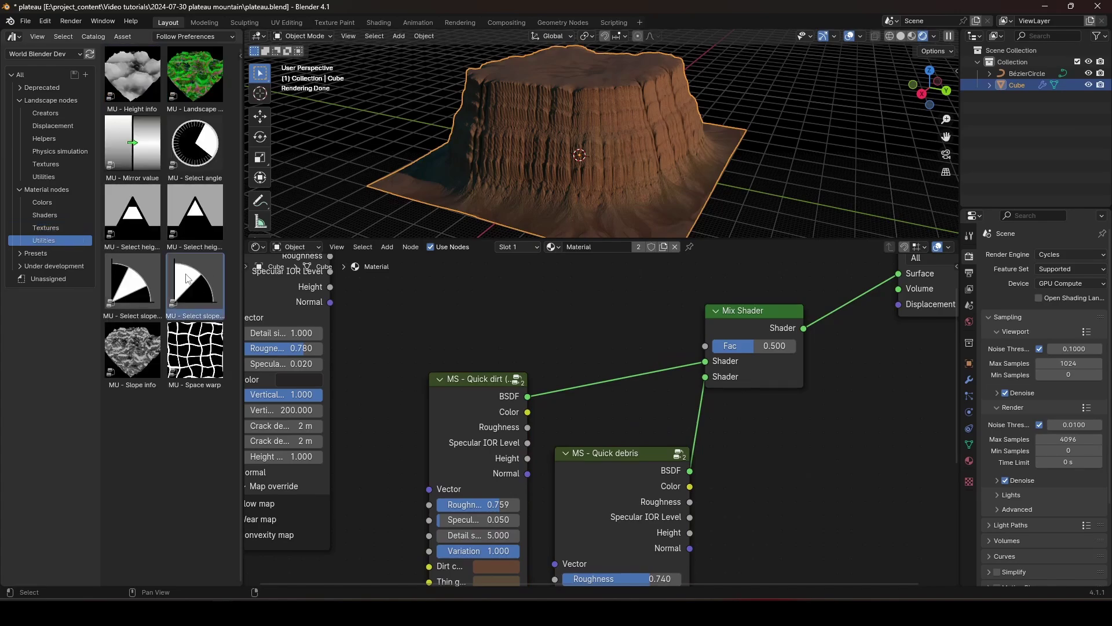
{"action": "left_click_drag", "start_coordinate": [198, 292], "coordinate": [705, 346]}
{"action": "left_click", "coordinate": [482, 277]}
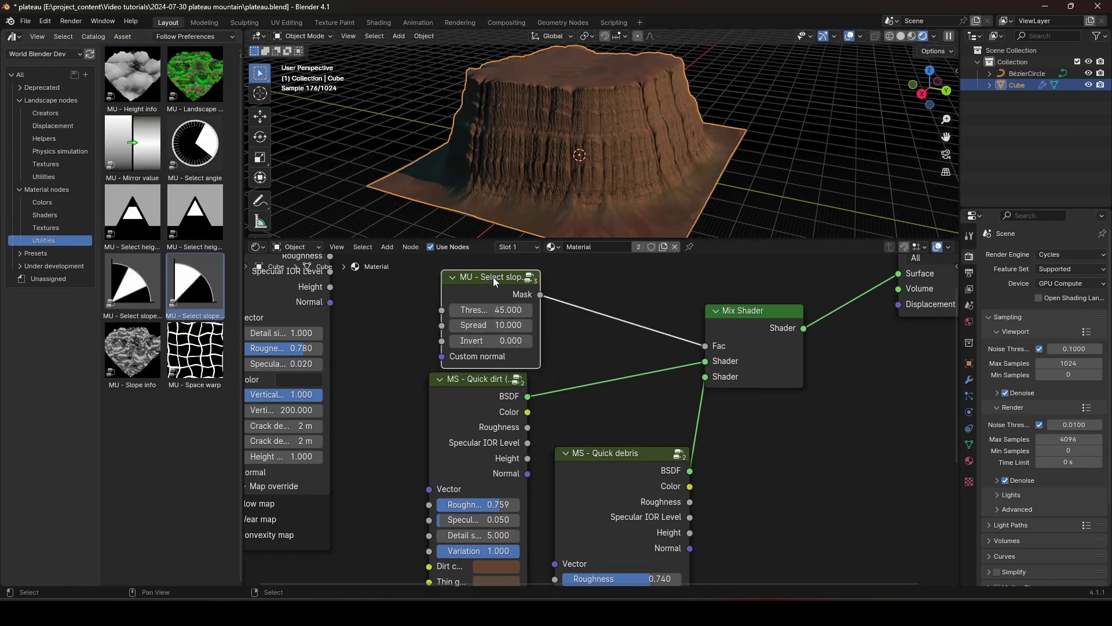
{"action": "left_click_drag", "start_coordinate": [493, 277], "coordinate": [489, 272]}
Set the slope mask's threshold to 31.2 and its spread to 20.4
{"action": "scroll", "coordinate": [613, 158], "scroll_direction": "up", "scroll_amount": 3}
{"action": "scroll", "coordinate": [662, 189], "scroll_direction": "up", "scroll_amount": 3}
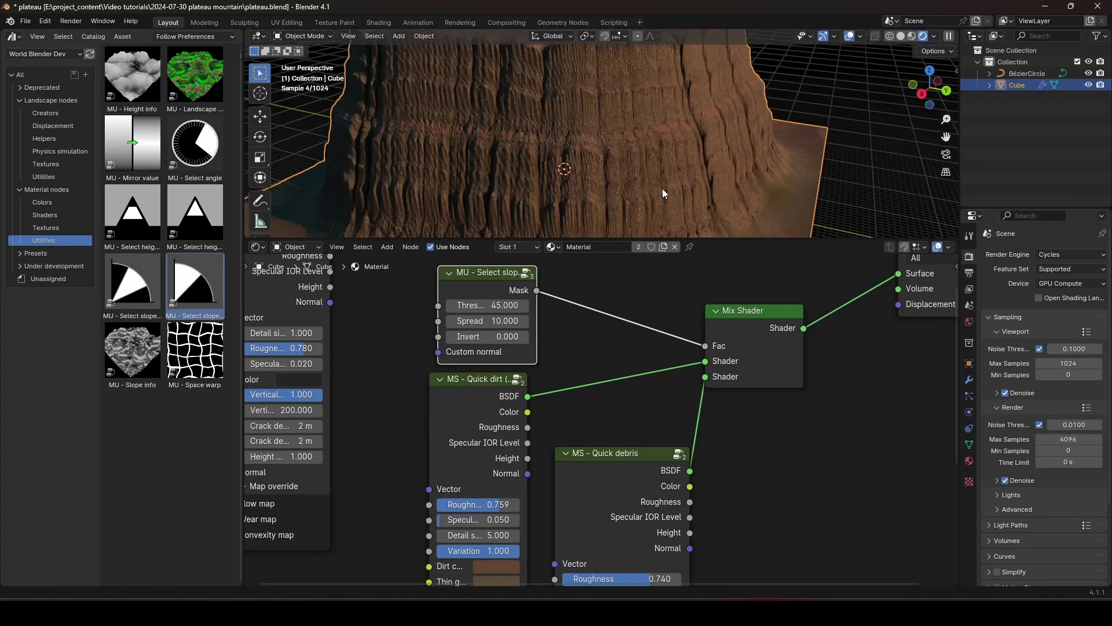
{"action": "scroll", "coordinate": [713, 199], "scroll_direction": "up", "scroll_amount": 1}
{"action": "middle_click_drag", "start_coordinate": [689, 208], "coordinate": [680, 175], "text": "shift"}
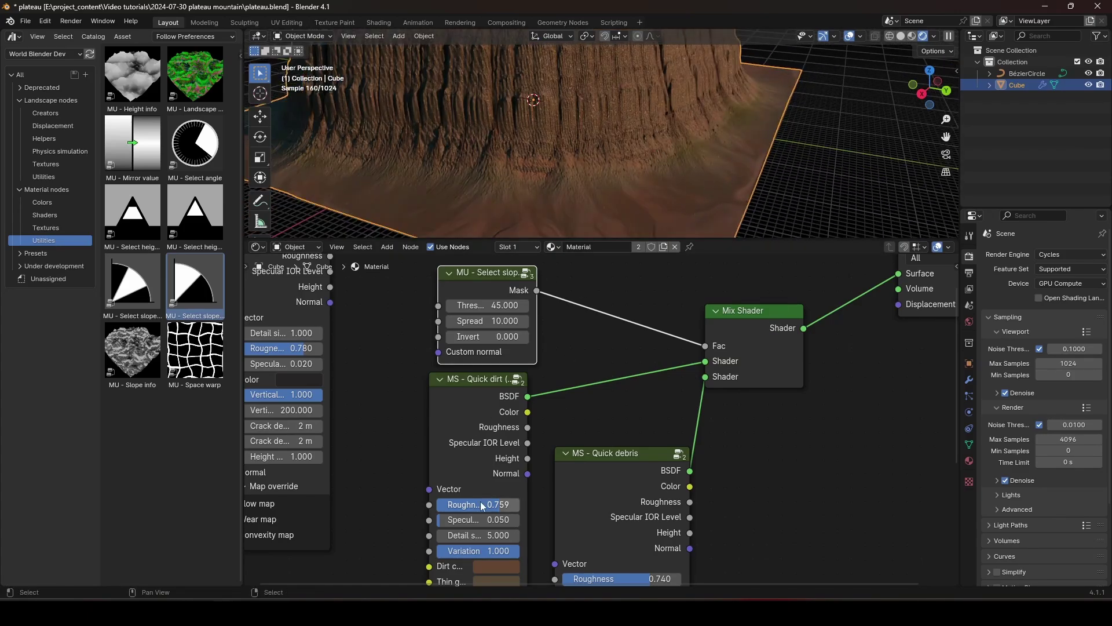
{"action": "middle_click_drag", "start_coordinate": [585, 378], "coordinate": [600, 384]}
{"action": "left_click_drag", "start_coordinate": [509, 311], "coordinate": [489, 311]}
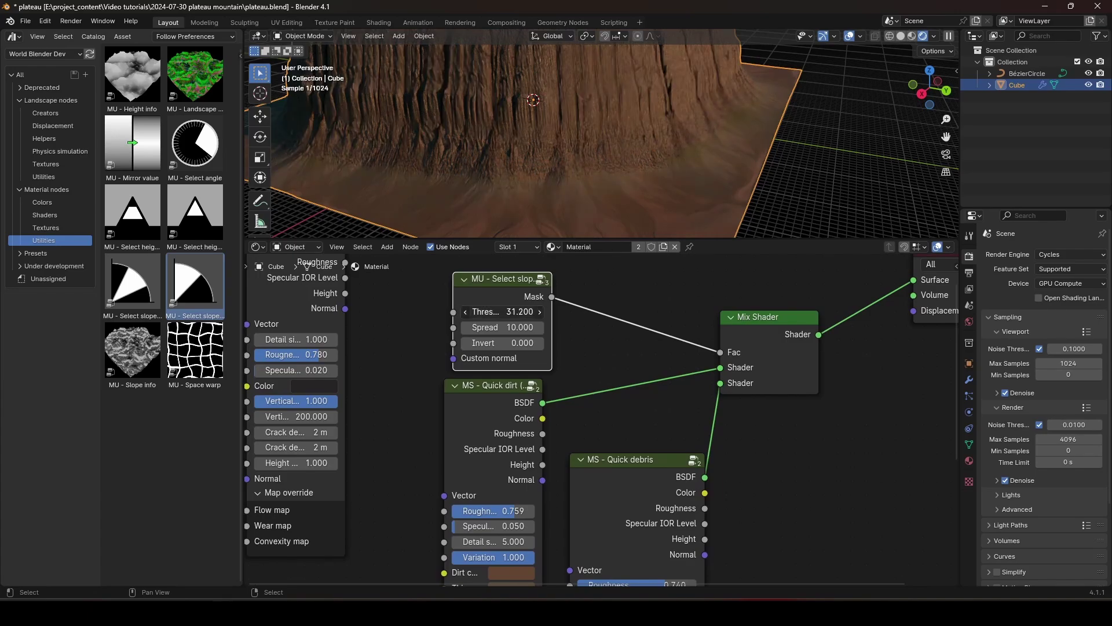
{"action": "left_click_drag", "start_coordinate": [498, 327], "coordinate": [516, 328]}
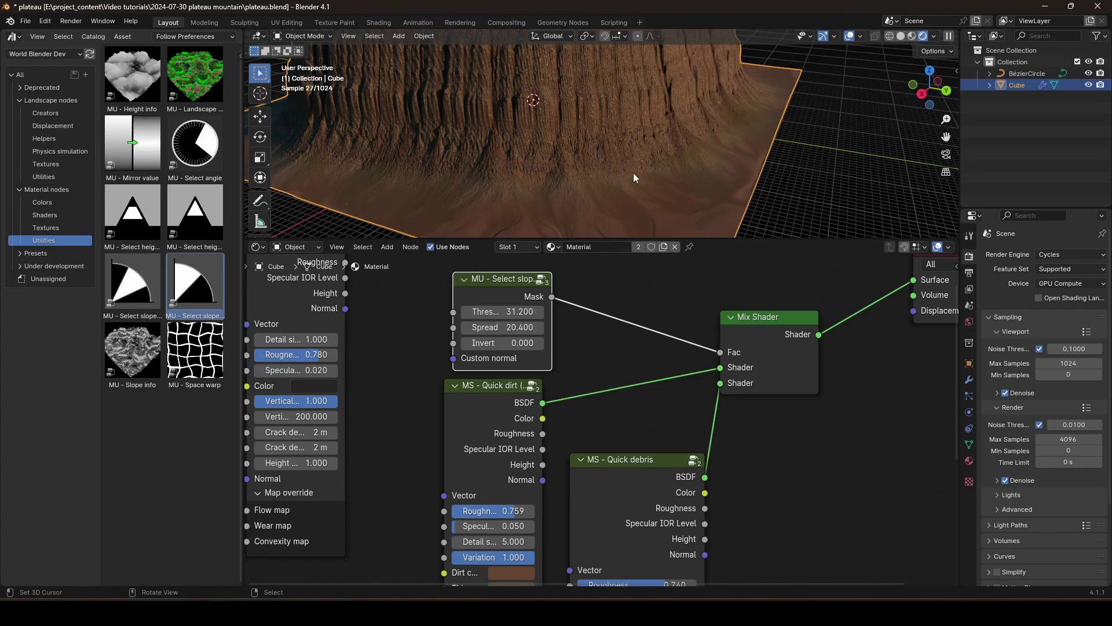
{"action": "middle_click_drag", "start_coordinate": [703, 158], "coordinate": [594, 175]}
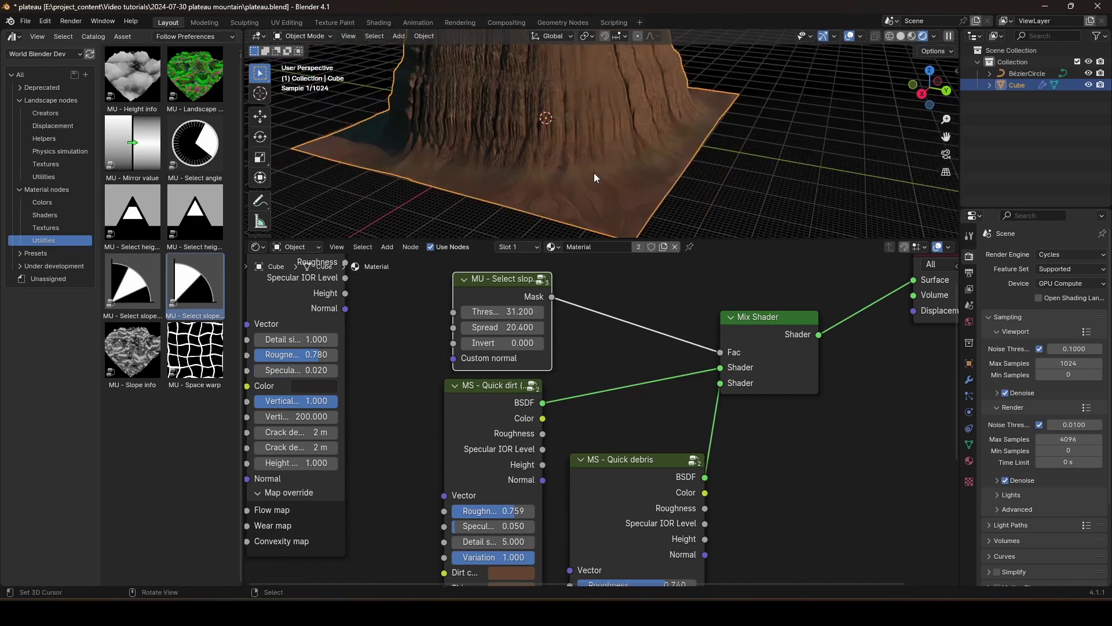
Move the dirt, debris and slope mask nodes below MS - Quick rock and blend the rock with their mix through a second Mix Shader
{"action": "scroll", "coordinate": [580, 189], "scroll_direction": "down", "scroll_amount": 2}
{"action": "left_click_drag", "start_coordinate": [744, 463], "coordinate": [488, 361]}
{"action": "key", "text": "g"}
{"action": "scroll", "coordinate": [631, 536], "scroll_direction": "down", "scroll_amount": 4}
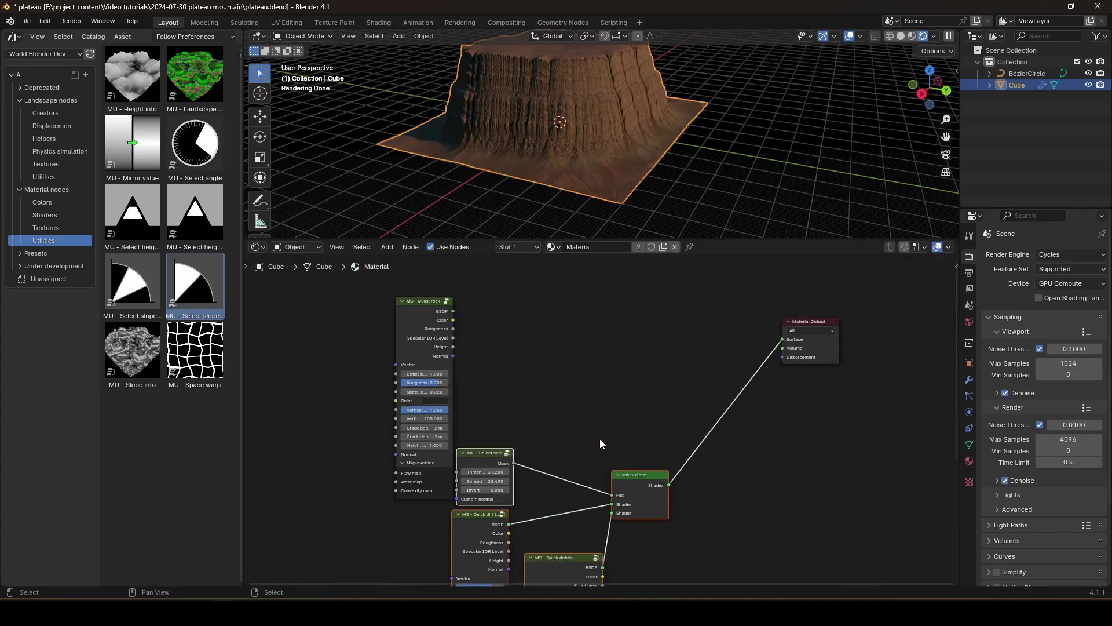
{"action": "left_click", "coordinate": [553, 487]}
{"action": "left_click", "coordinate": [574, 531]}
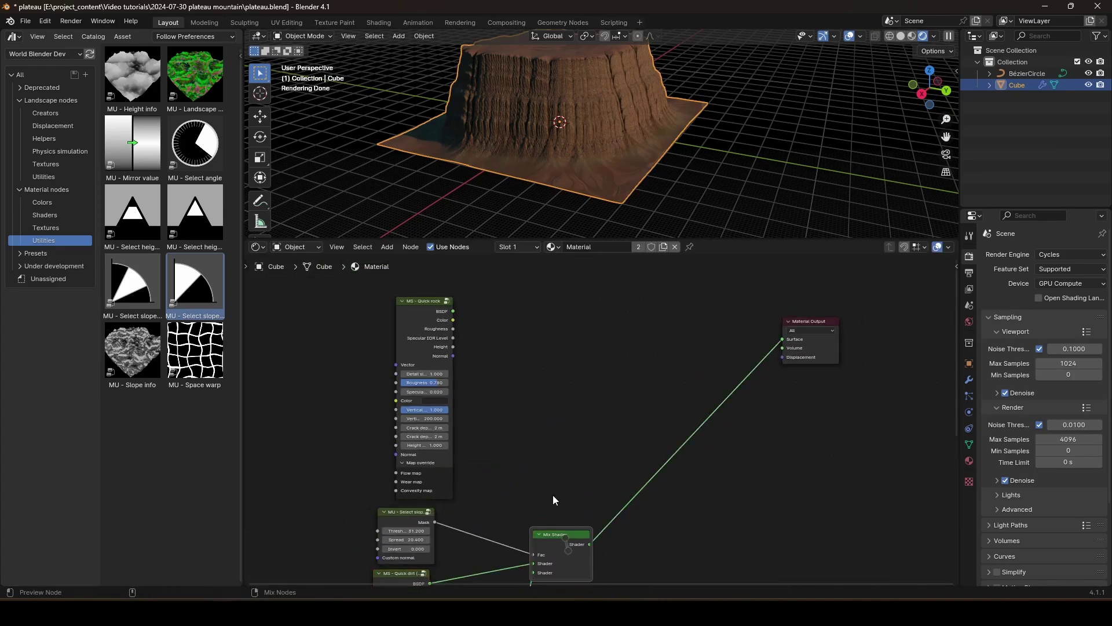
{"action": "right_click_drag", "start_coordinate": [553, 498], "coordinate": [539, 368], "text": "ctrl+shift"}
{"action": "left_click_drag", "start_coordinate": [648, 415], "coordinate": [714, 321]}
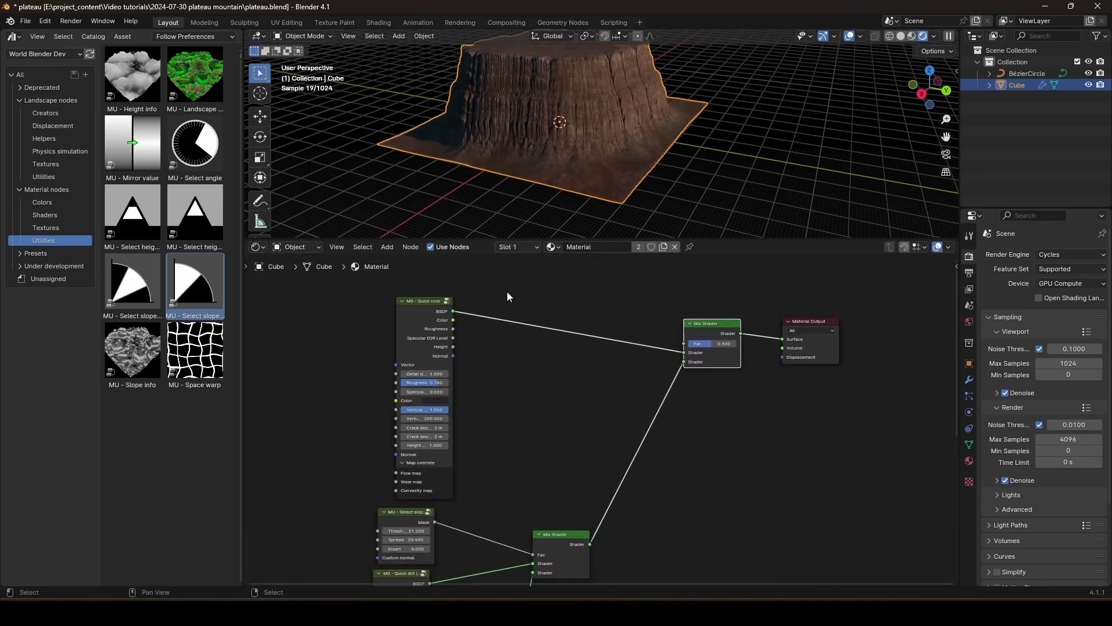
Preview MS - Quick rock alone on the plateau and change its color to a brighter reddish brown
{"action": "scroll", "coordinate": [558, 152], "scroll_direction": "up", "scroll_amount": 3}
{"action": "middle_click_drag", "start_coordinate": [475, 388], "coordinate": [506, 397]}
{"action": "left_click", "coordinate": [472, 374], "text": "ctrl+shift"}
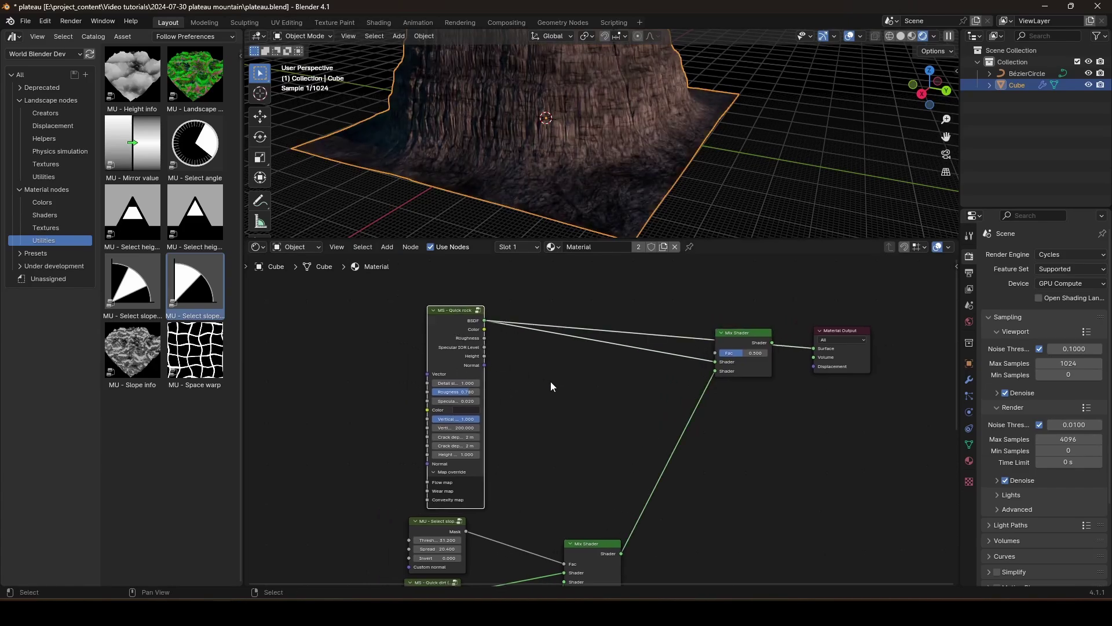
{"action": "middle_click_drag", "start_coordinate": [580, 148], "coordinate": [593, 158]}
{"action": "scroll", "coordinate": [593, 152], "scroll_direction": "up", "scroll_amount": 2}
{"action": "scroll", "coordinate": [530, 408], "scroll_direction": "up", "scroll_amount": 5}
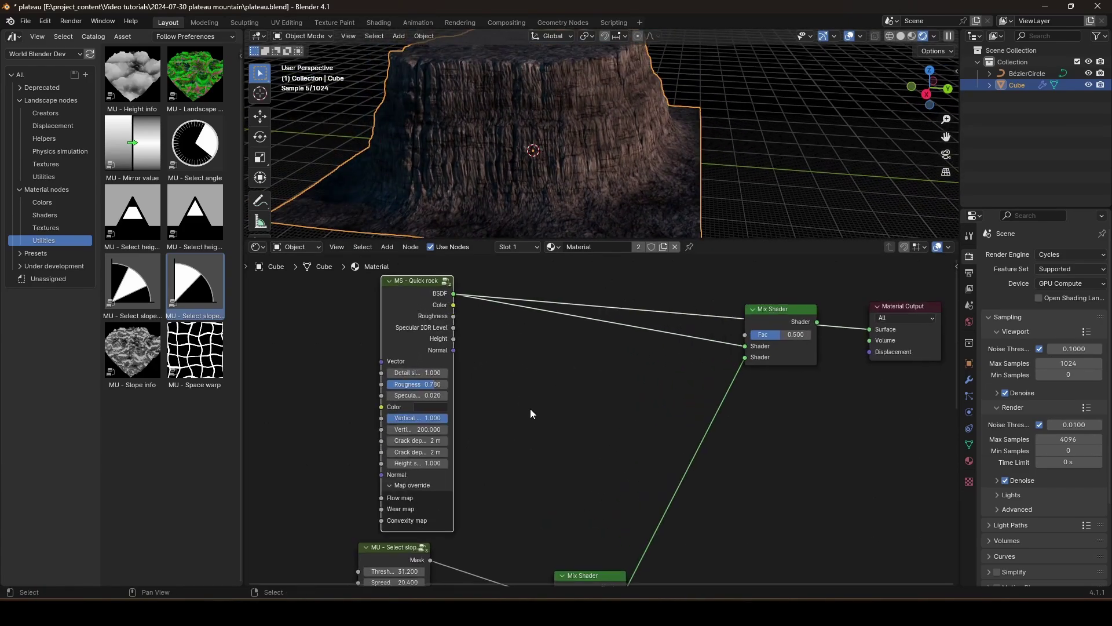
{"action": "left_click", "coordinate": [417, 402]}
{"action": "left_click", "coordinate": [442, 288]}
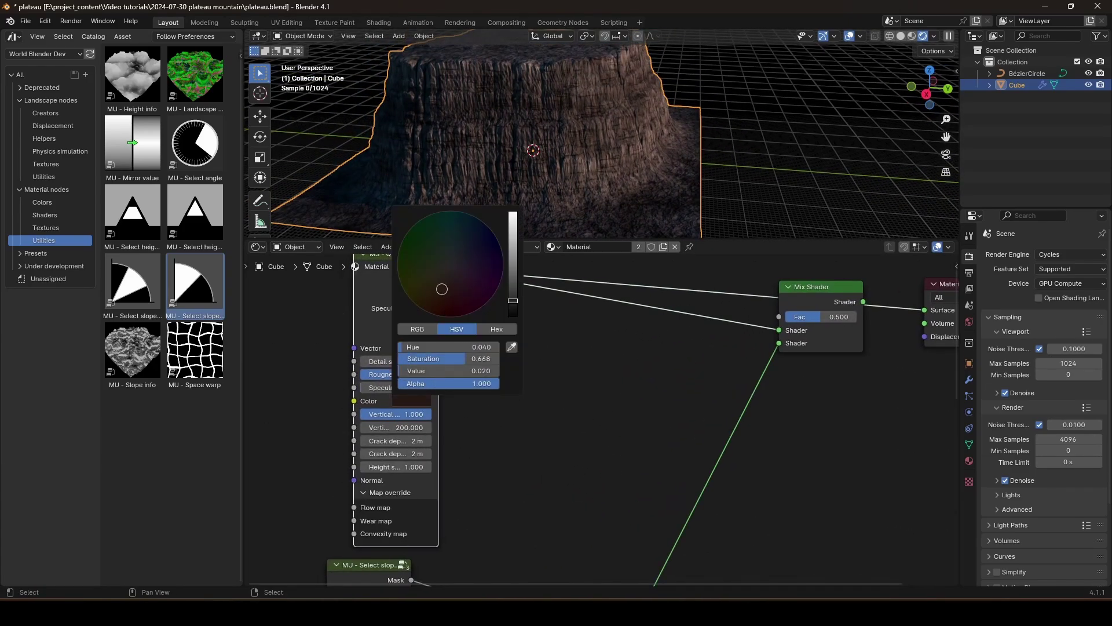
{"action": "left_click_drag", "start_coordinate": [513, 288], "coordinate": [513, 286]}
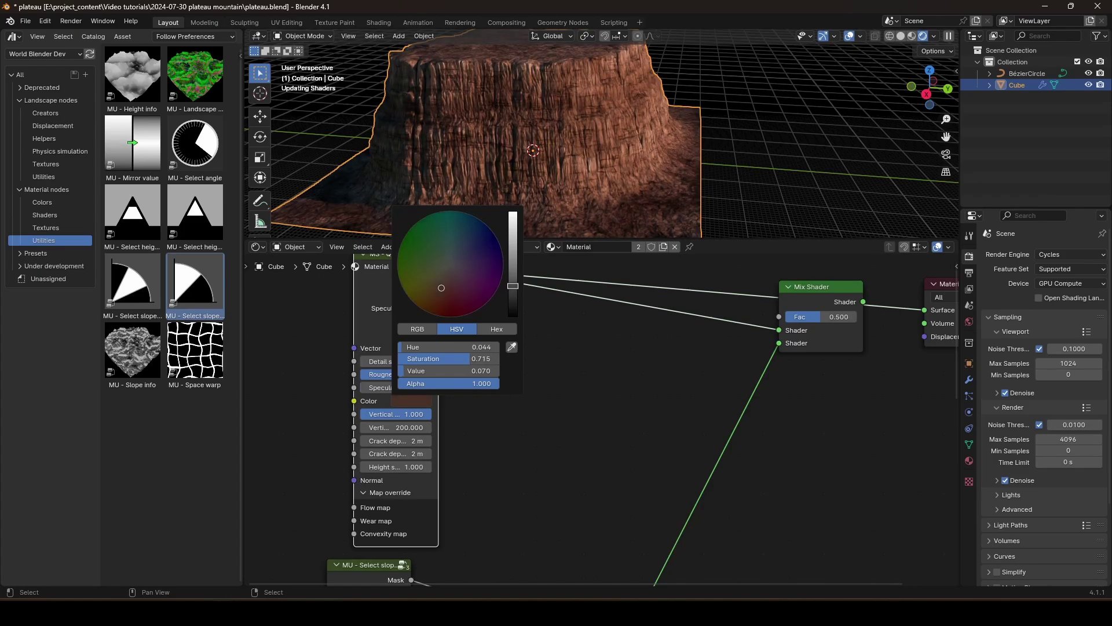
{"action": "left_click_drag", "start_coordinate": [442, 286], "coordinate": [441, 282]}
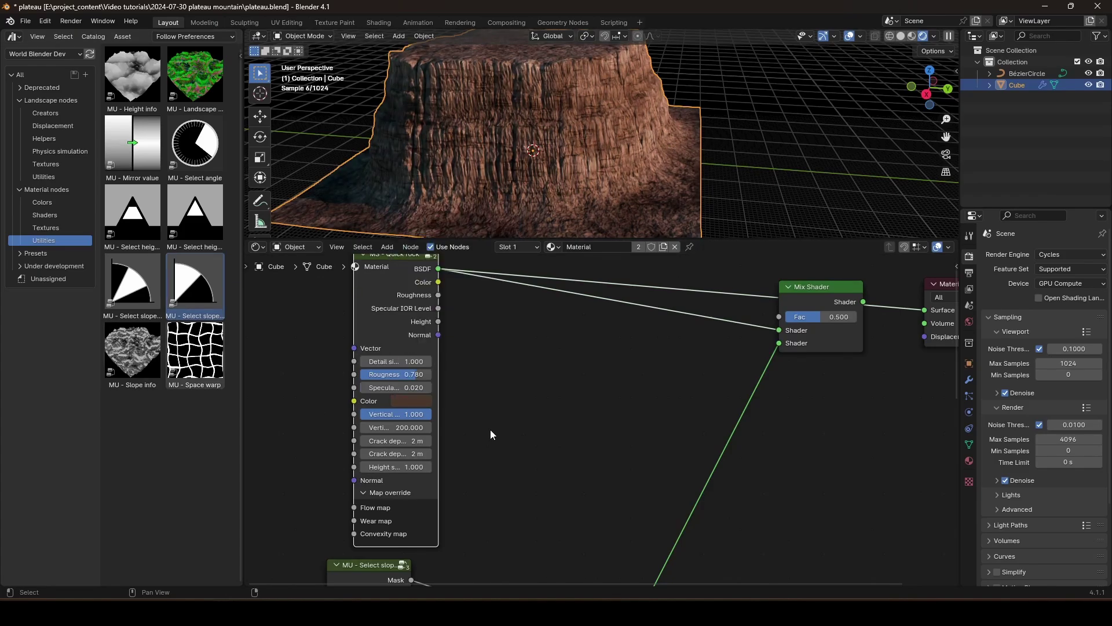
Set the detail size of MS - Quick rock to 0.5
{"action": "middle_click_drag", "start_coordinate": [490, 429], "coordinate": [550, 426]}
{"action": "left_click", "coordinate": [473, 357]}
{"action": "type", "text": "0.5"}
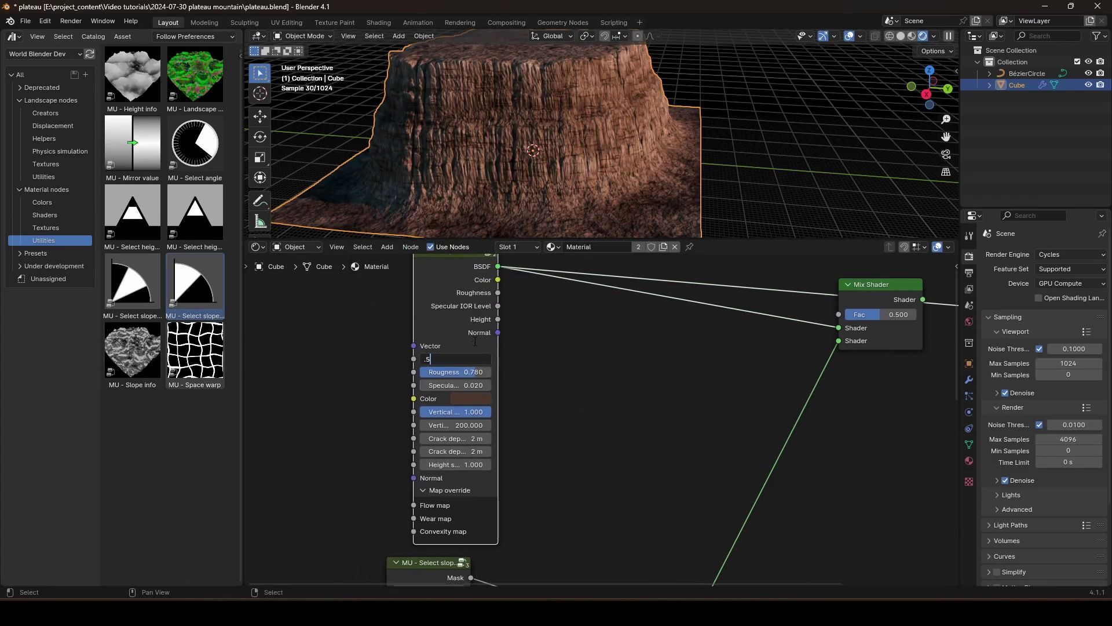
{"action": "key", "text": "Return"}
{"action": "middle_click_drag", "start_coordinate": [543, 368], "coordinate": [563, 319]}
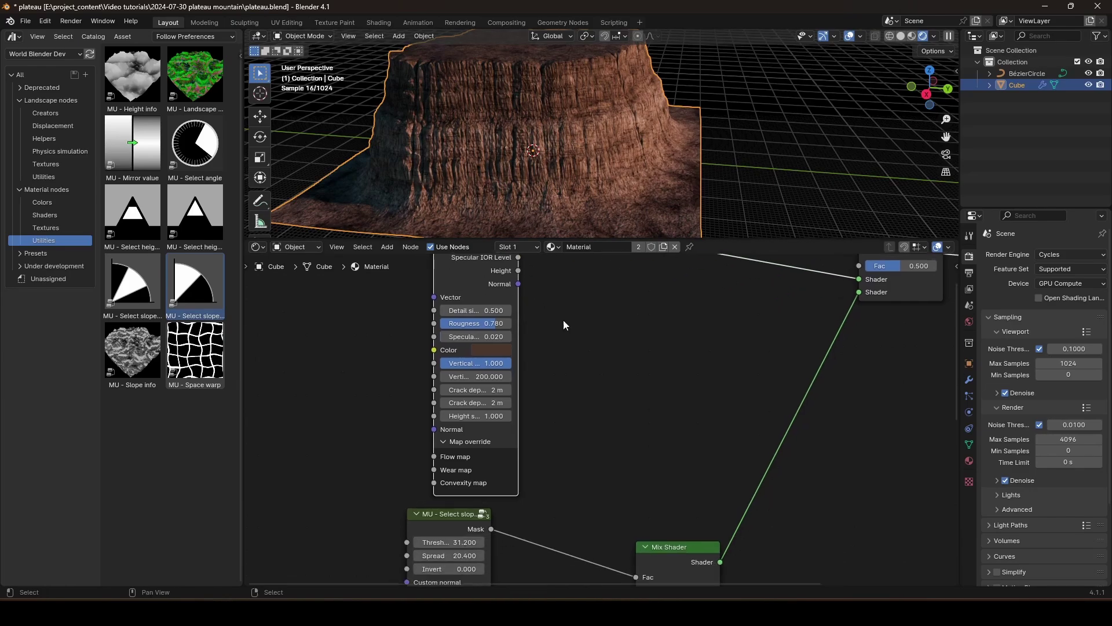
Lower the two vertical values of MS - Quick rock to 0.392 and 79.5 and set its height scale to 0.3
{"action": "left_click_drag", "start_coordinate": [491, 371], "coordinate": [517, 372]}
{"action": "middle_click_drag", "start_coordinate": [522, 116], "coordinate": [562, 95]}
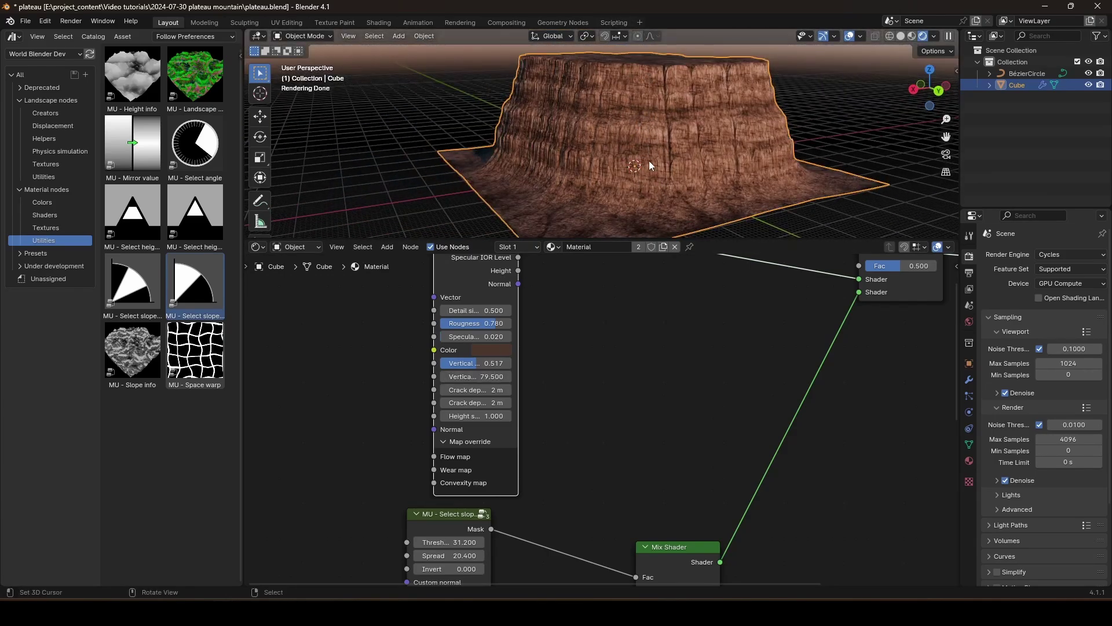
{"action": "middle_click_drag", "start_coordinate": [586, 357], "coordinate": [591, 360]}
{"action": "mouse_move", "coordinate": [489, 366]}
{"action": "left_mouse_down"}
{"action": "mouse_move", "coordinate": [518, 366]}
{"action": "mouse_move", "coordinate": [465, 365]}
{"action": "mouse_move", "coordinate": [480, 366]}
{"action": "left_mouse_up"}
{"action": "left_click", "coordinate": [488, 418]}
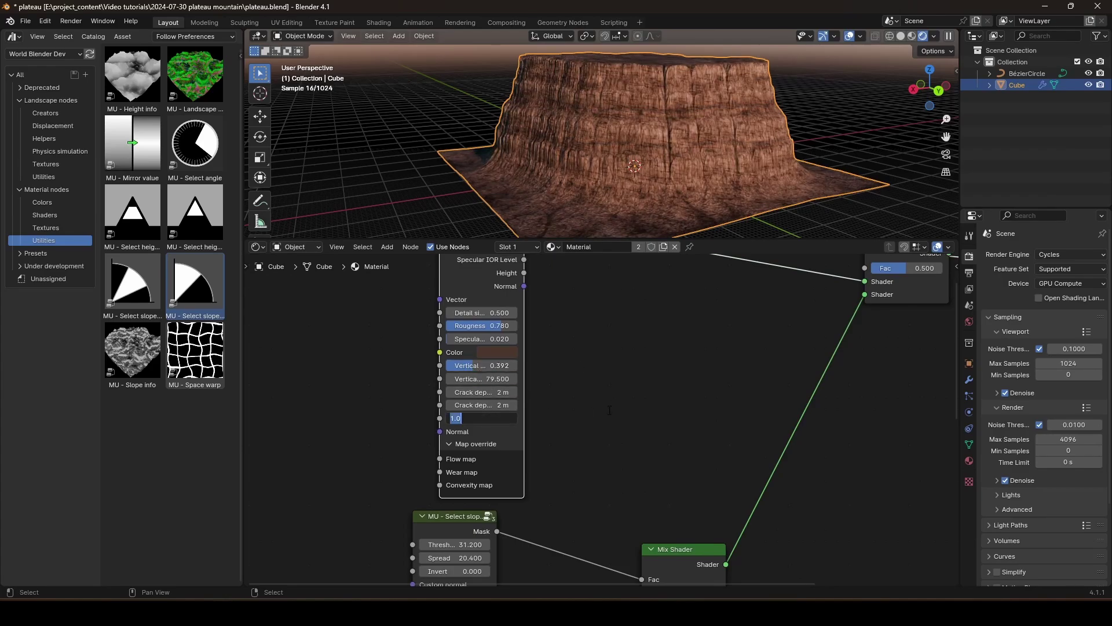
{"action": "type", "text": ".3"}
{"action": "key", "text": "Return"}
{"action": "middle_click_drag", "start_coordinate": [687, 120], "coordinate": [692, 153]}
Send the rock Mix Shader to the material output again and move both nodes farther away from MS - Quick rock
{"action": "scroll", "coordinate": [637, 350], "scroll_direction": "down", "scroll_amount": 4}
{"action": "middle_click_drag", "start_coordinate": [742, 360], "coordinate": [549, 406]}
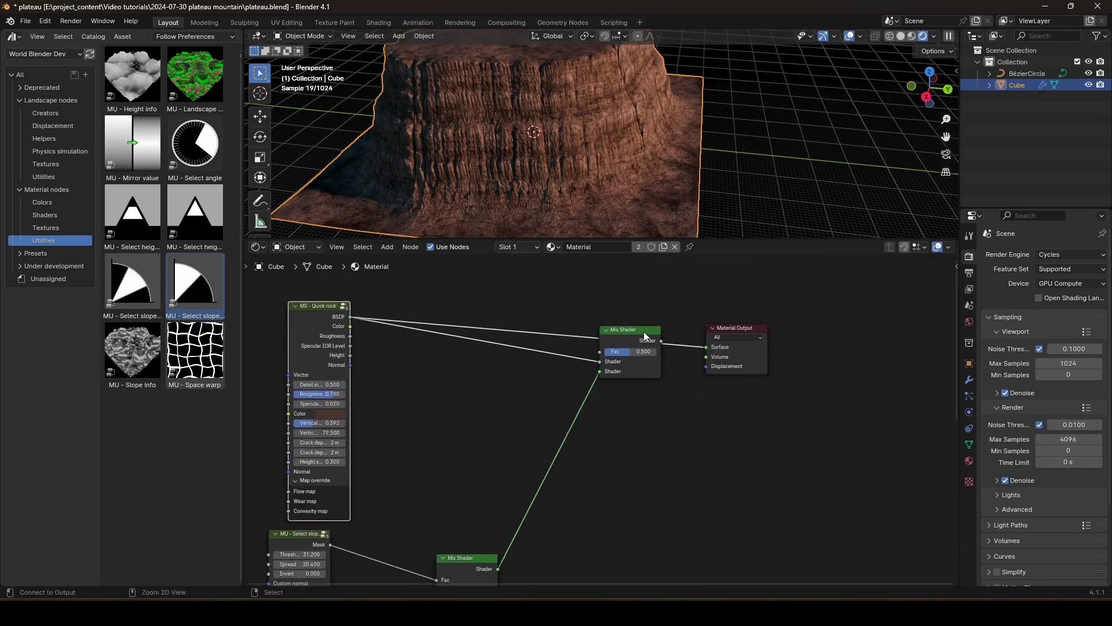
{"action": "left_click", "coordinate": [644, 332], "text": "ctrl+shift"}
{"action": "left_click_drag", "start_coordinate": [730, 327], "coordinate": [963, 328]}
{"action": "left_click_drag", "start_coordinate": [635, 332], "coordinate": [808, 354]}
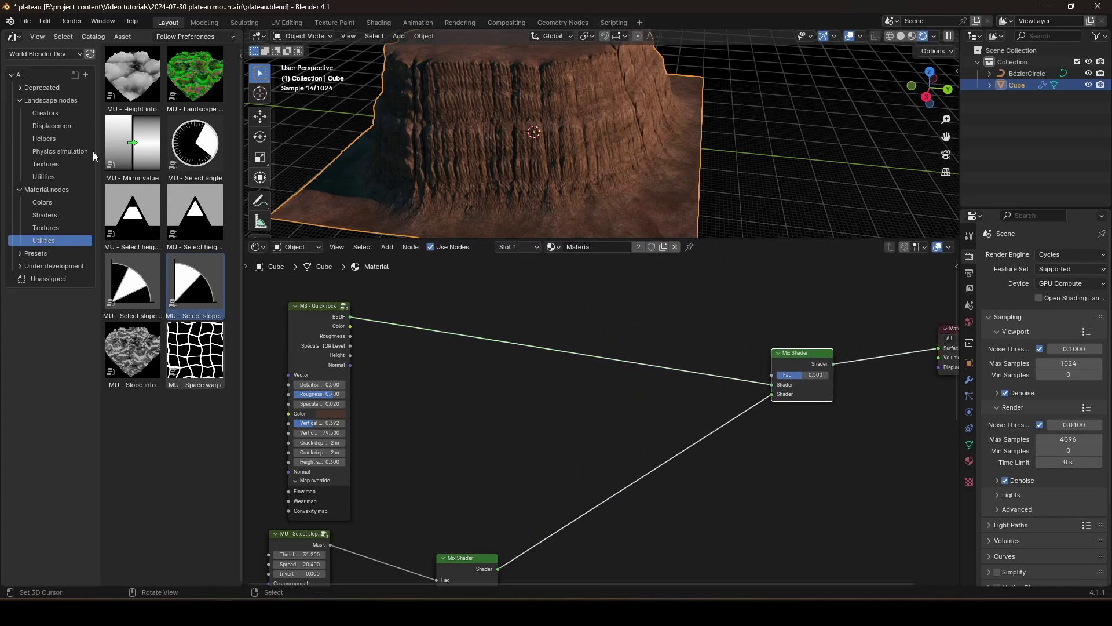
Add the MU - Landscape utility node above the rock shader, with its Dirt output driving the factor of the rock Mix Shader
{"action": "left_click_drag", "start_coordinate": [184, 80], "coordinate": [771, 374]}
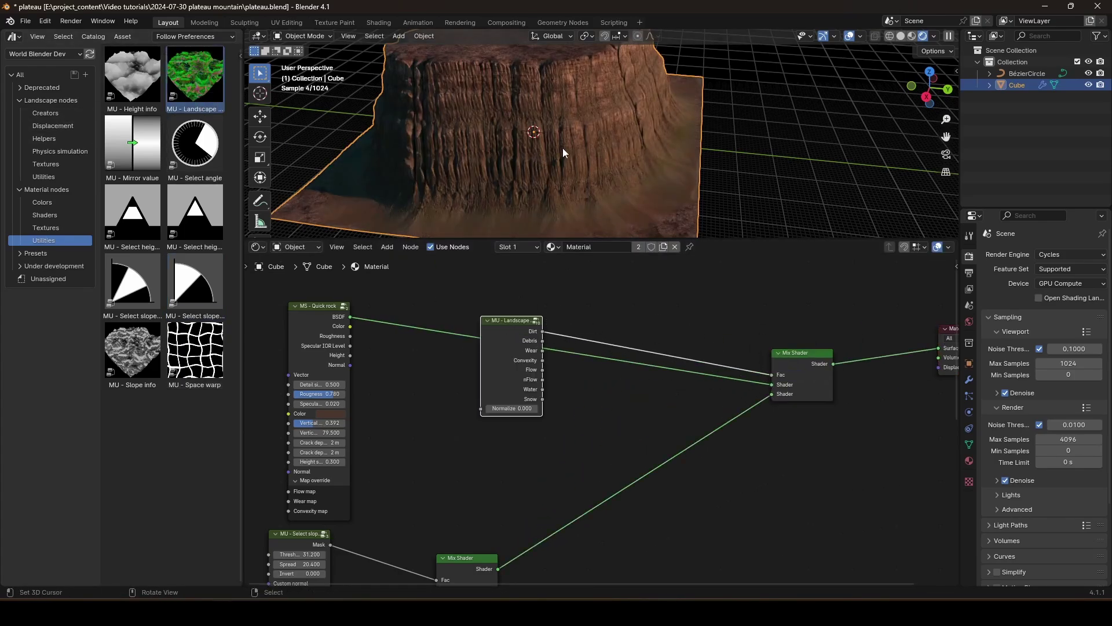
{"action": "left_click_drag", "start_coordinate": [502, 365], "coordinate": [527, 283]}
Examine how rock and dirt are distributed on the ground around the plateau, along its cliffs and on its flat top
{"action": "scroll", "coordinate": [544, 99], "scroll_direction": "down", "scroll_amount": 3}
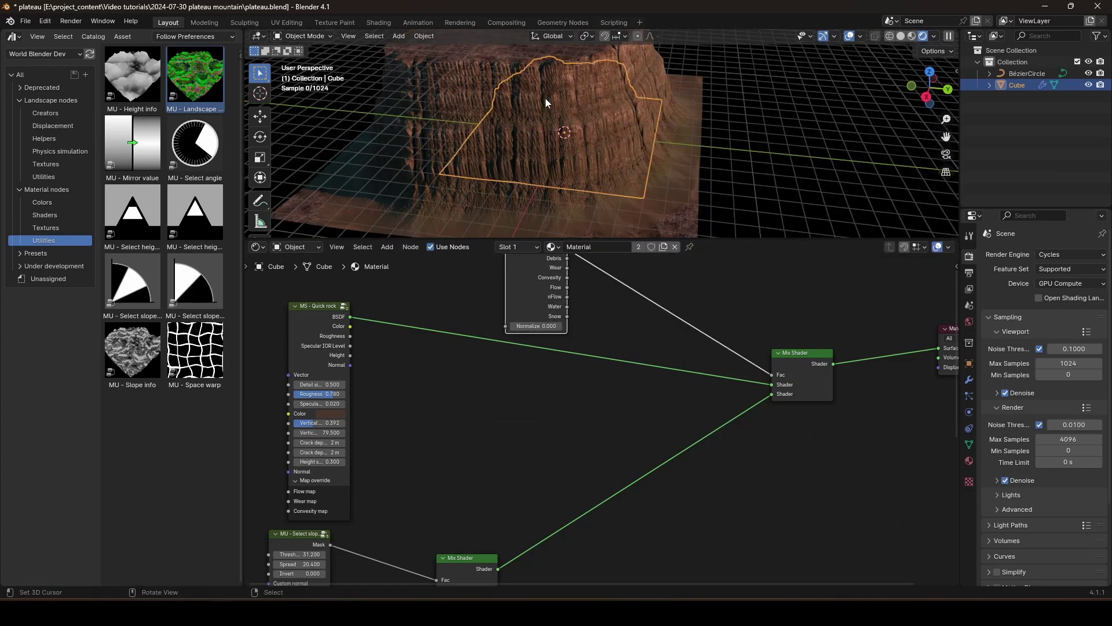
{"action": "mouse_move", "coordinate": [545, 99]}
{"action": "middle_mouse_down"}
{"action": "mouse_move", "coordinate": [628, 163]}
{"action": "mouse_move", "coordinate": [519, 162]}
{"action": "mouse_move", "coordinate": [648, 168]}
{"action": "mouse_move", "coordinate": [659, 191]}
{"action": "middle_mouse_up"}
{"action": "key", "text": "ctrl+b"}
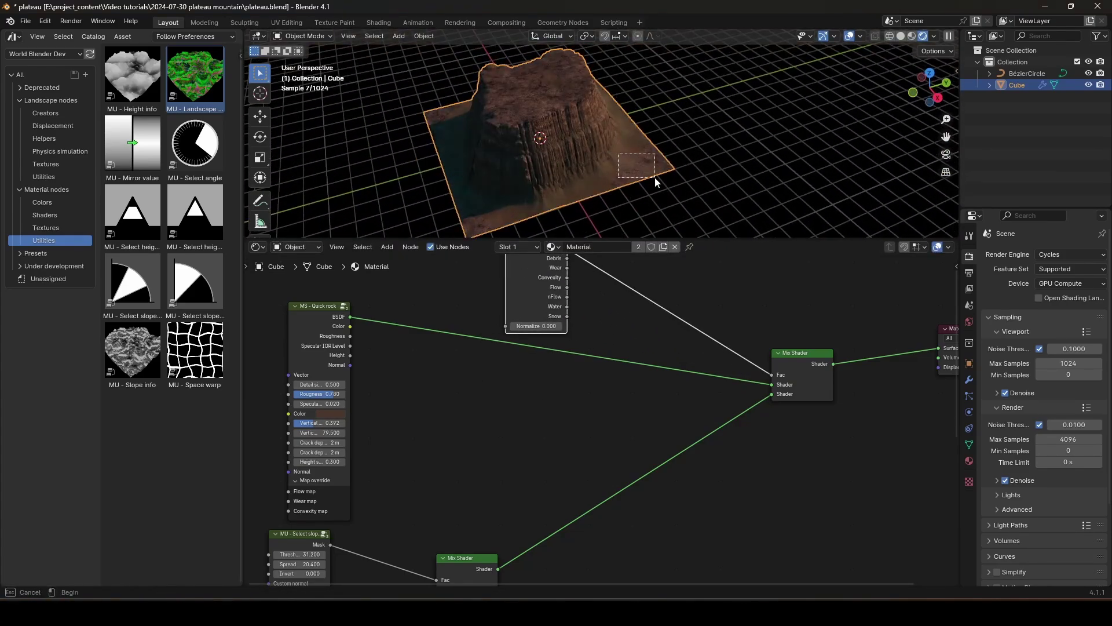
{"action": "left_click_drag", "start_coordinate": [655, 178], "coordinate": [659, 180]}
{"action": "middle_click_drag", "start_coordinate": [646, 163], "coordinate": [603, 180]}
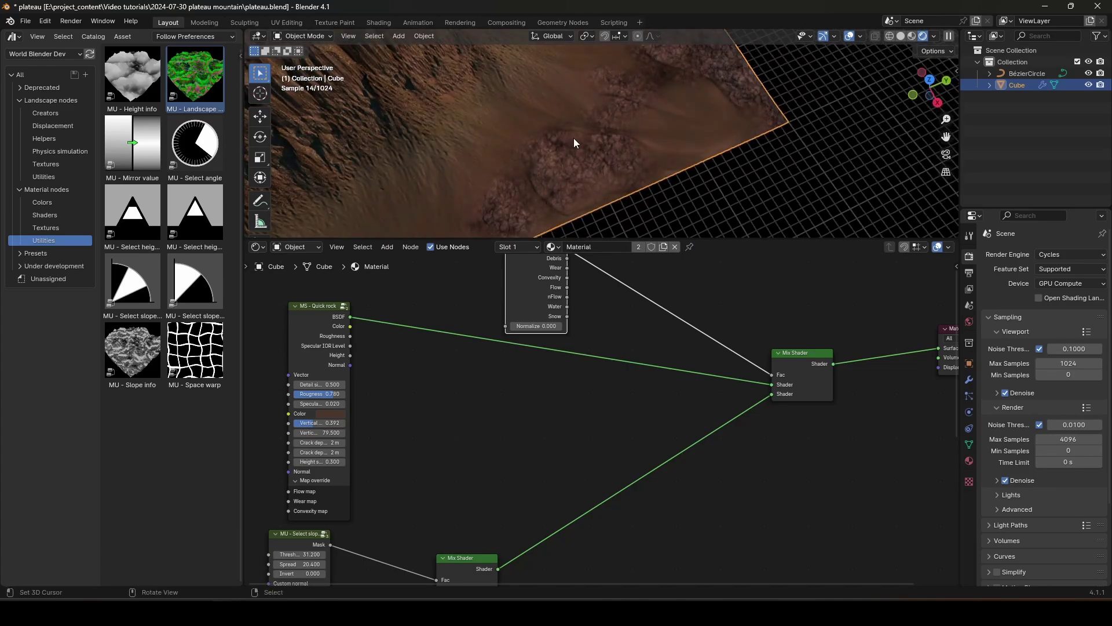
{"action": "middle_click_drag", "start_coordinate": [574, 138], "coordinate": [611, 149]}
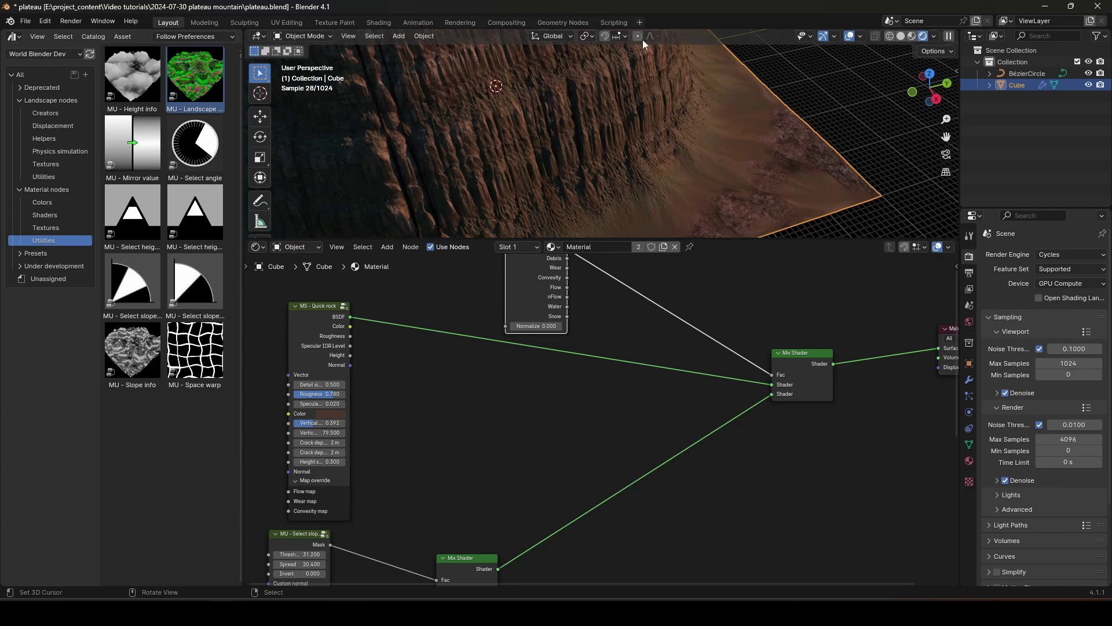
{"action": "middle_click_drag", "start_coordinate": [642, 40], "coordinate": [839, 68]}
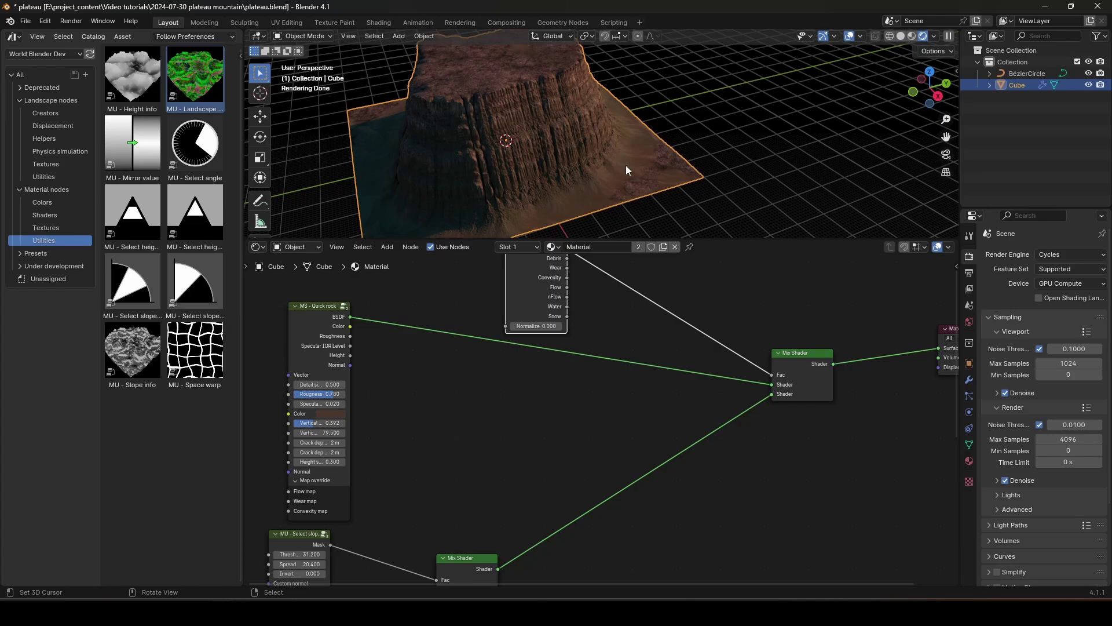
{"action": "middle_click_drag", "start_coordinate": [527, 81], "coordinate": [572, 107], "text": "shift"}
{"action": "scroll", "coordinate": [576, 143], "scroll_direction": "up", "scroll_amount": 2}
{"action": "middle_click_drag", "start_coordinate": [498, 73], "coordinate": [546, 127], "text": "shift"}
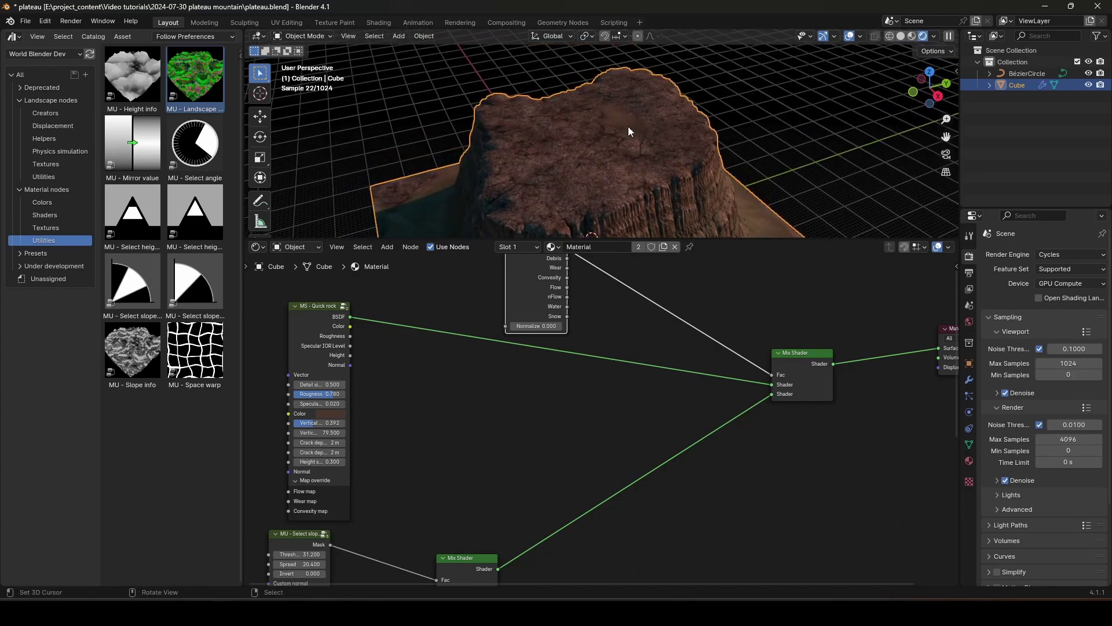
{"action": "middle_click_drag", "start_coordinate": [610, 154], "coordinate": [678, 76]}
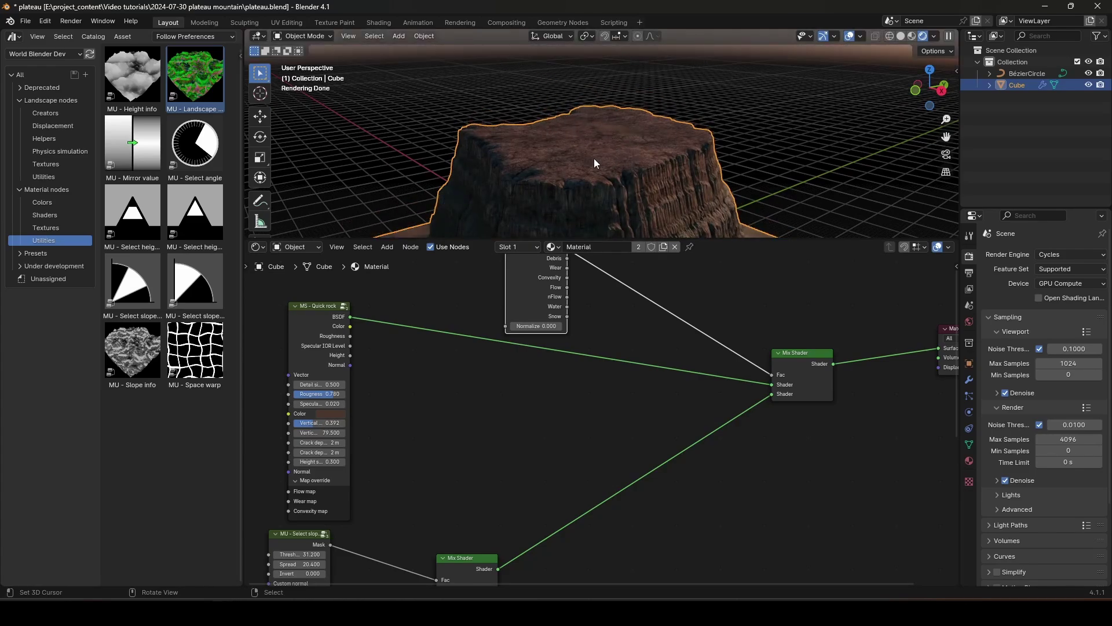
{"action": "middle_click_drag", "start_coordinate": [595, 159], "coordinate": [626, 145], "text": "shift"}
{"action": "scroll", "coordinate": [671, 176], "scroll_direction": "down", "scroll_amount": 2}
{"action": "middle_click_drag", "start_coordinate": [670, 177], "coordinate": [672, 159], "text": "shift"}
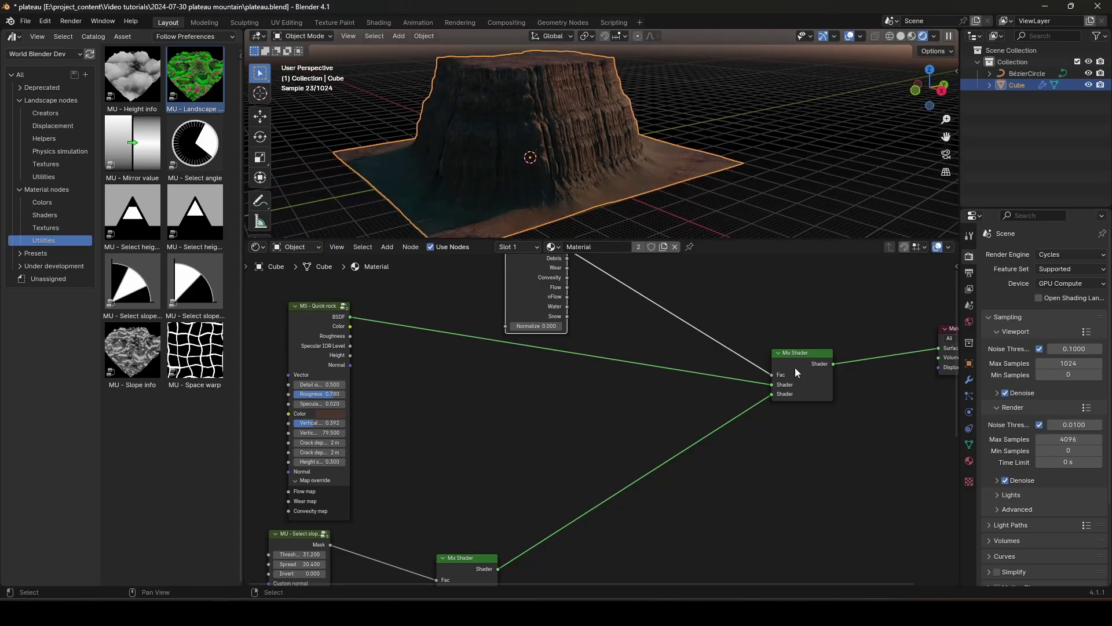
Move the MU - Landscape node aside and add a second MU - Select slope node beside it, above MS - Quick rock
{"action": "middle_click_drag", "start_coordinate": [595, 324], "coordinate": [733, 423]}
{"action": "middle_click_drag", "start_coordinate": [662, 165], "coordinate": [654, 196]}
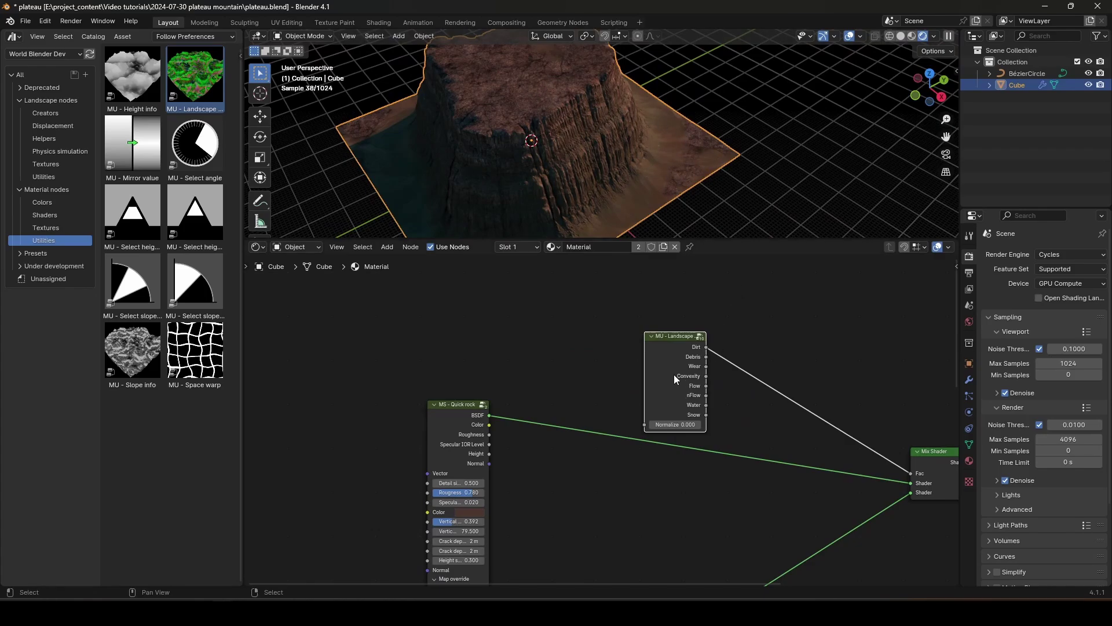
{"action": "scroll", "coordinate": [673, 375], "scroll_direction": "up", "scroll_amount": 1}
{"action": "left_click_drag", "start_coordinate": [686, 380], "coordinate": [568, 328]}
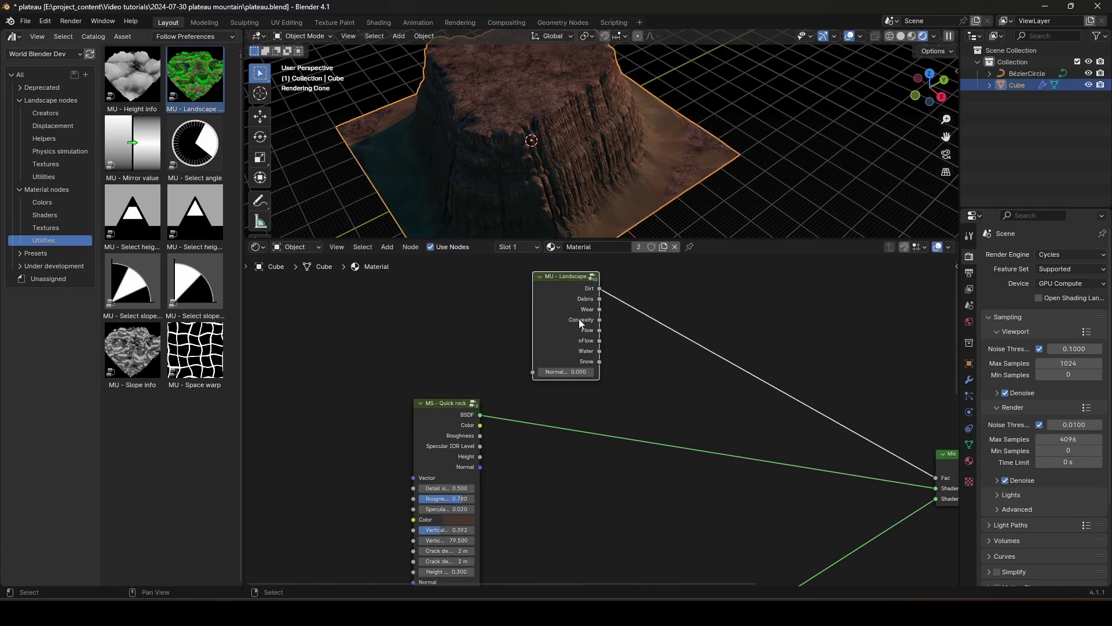
{"action": "scroll", "coordinate": [580, 320], "scroll_direction": "up", "scroll_amount": 1}
{"action": "middle_click_drag", "start_coordinate": [611, 171], "coordinate": [610, 151]}
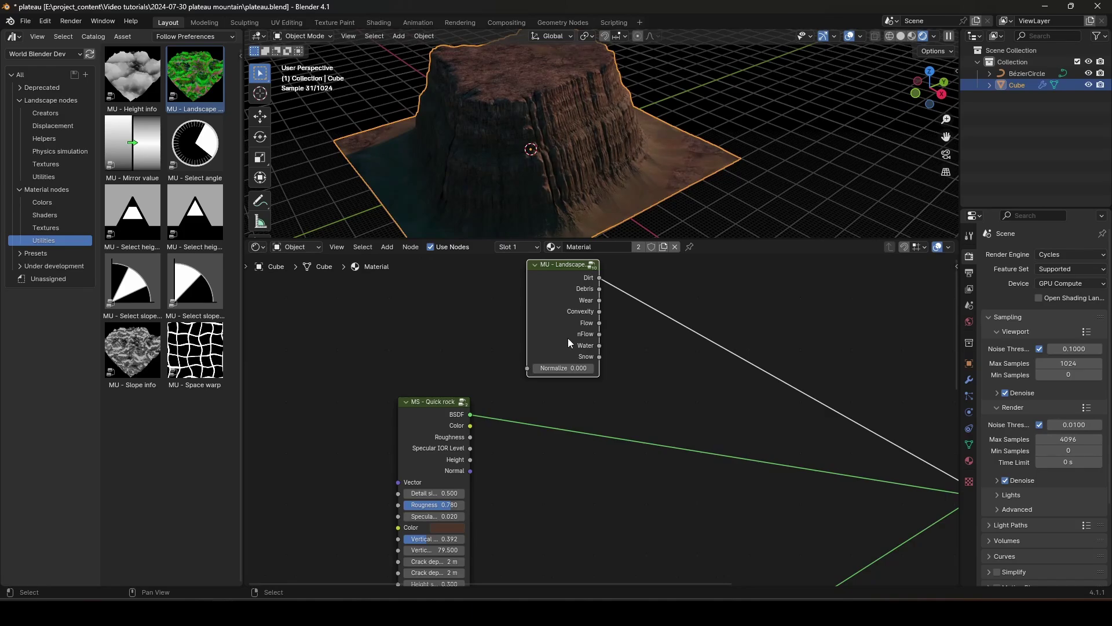
{"action": "left_click_drag", "start_coordinate": [592, 318], "coordinate": [515, 277]}
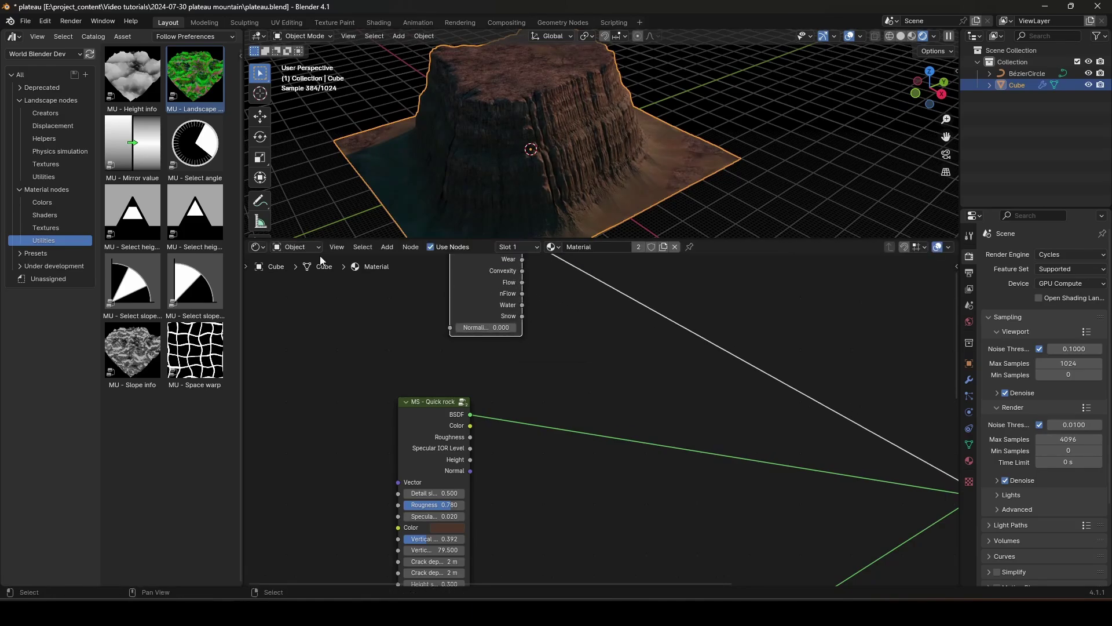
{"action": "left_click_drag", "start_coordinate": [195, 284], "coordinate": [555, 315]}
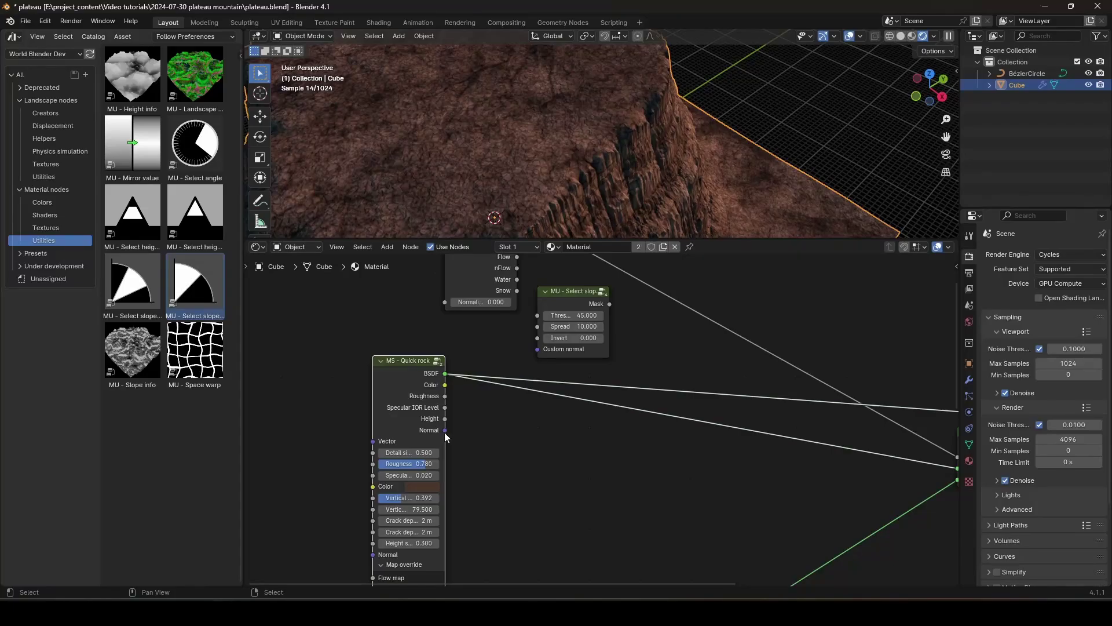
Feed the MS - Quick rock Normal output into Custom normal of the new MU - Select slope and preview the normal and slope mask
{"action": "left_click_drag", "start_coordinate": [443, 431], "coordinate": [537, 348]}
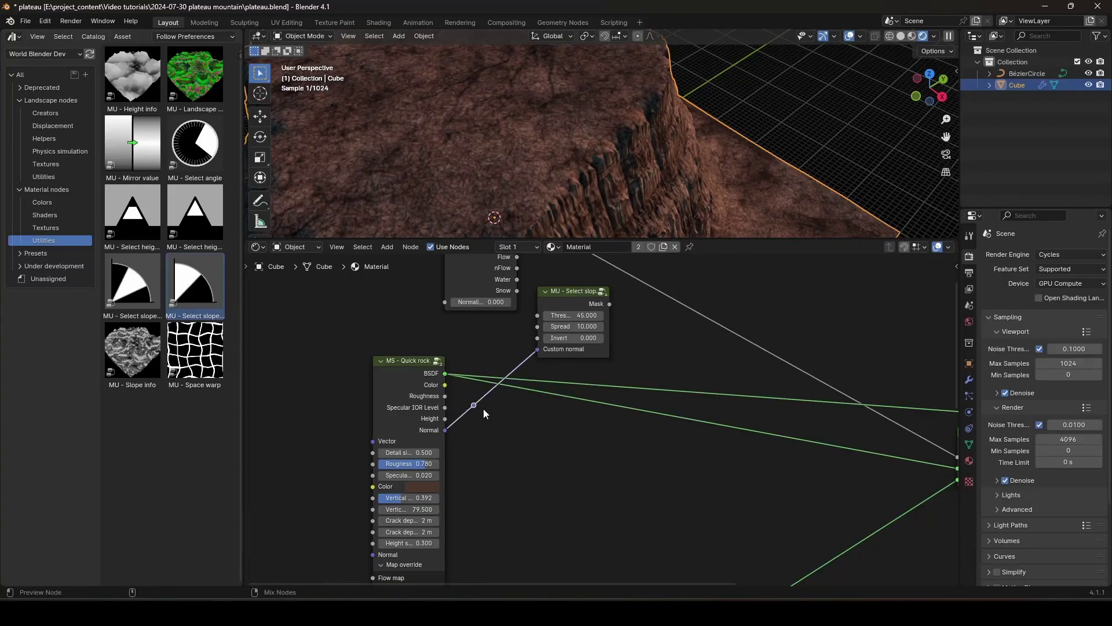
{"action": "left_click", "coordinate": [473, 406], "text": "ctrl+shift"}
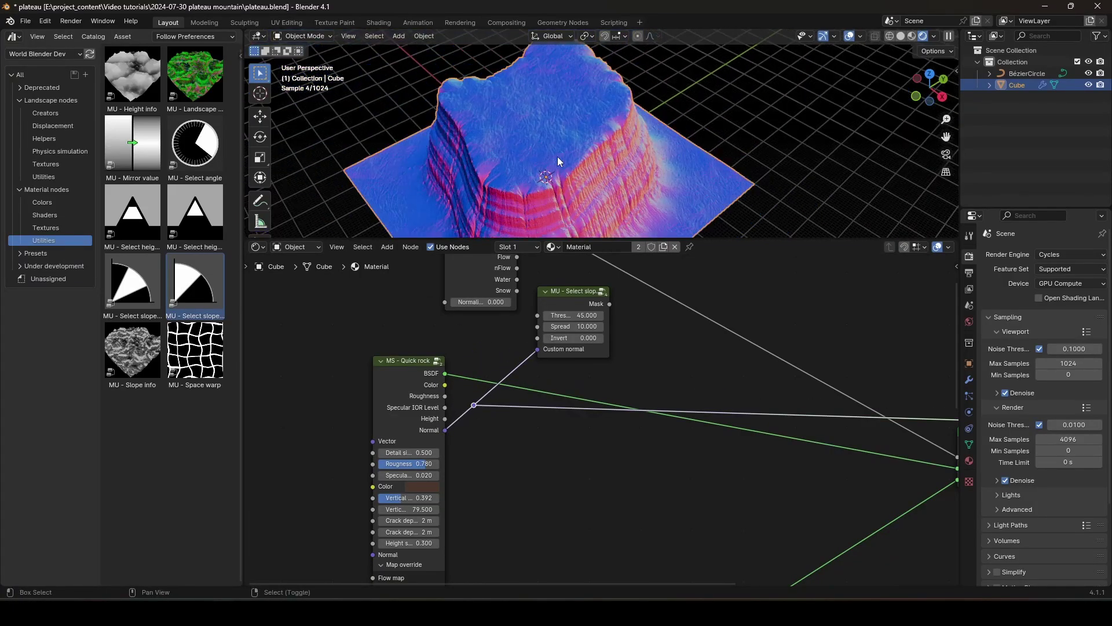
{"action": "scroll", "coordinate": [549, 161], "scroll_direction": "up", "scroll_amount": 3}
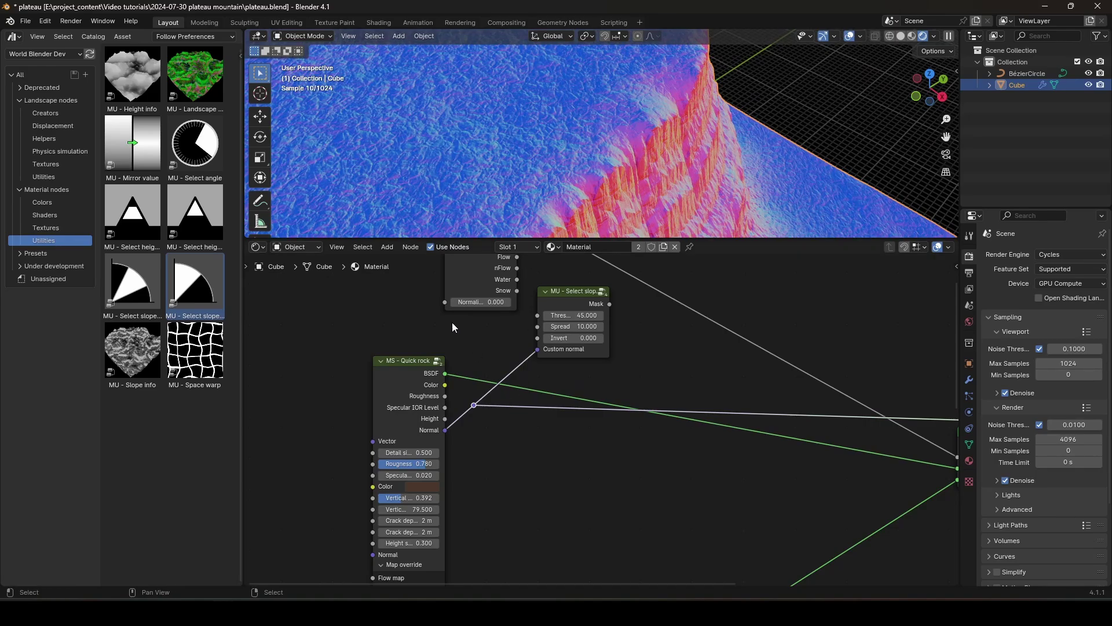
{"action": "middle_click_drag", "start_coordinate": [452, 322], "coordinate": [447, 365]}
{"action": "left_click", "coordinate": [576, 335], "text": "ctrl+shift"}
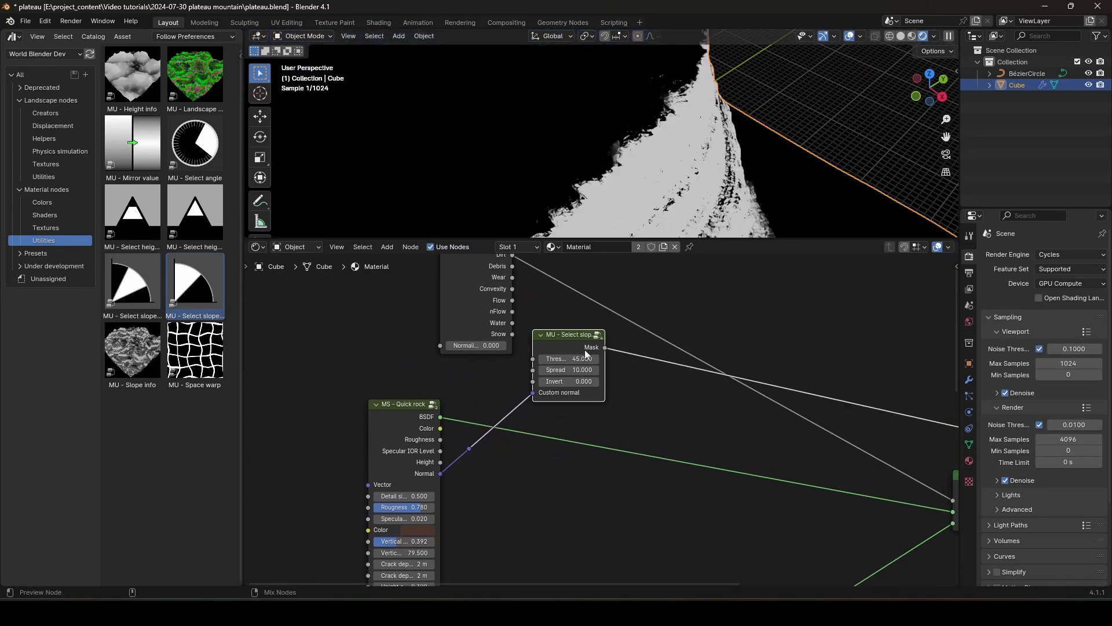
Invert the new slope mask fully with a value of 1 and set its threshold to 26.5
{"action": "left_click_drag", "start_coordinate": [561, 381], "coordinate": [579, 380]}
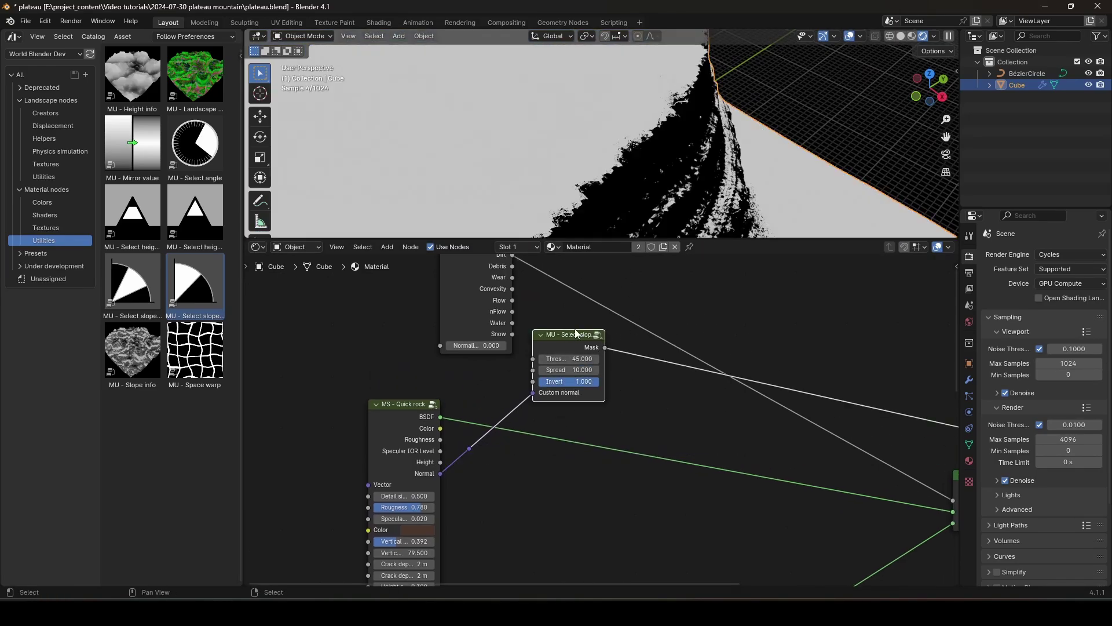
{"action": "scroll", "coordinate": [540, 183], "scroll_direction": "down", "scroll_amount": 5}
{"action": "middle_click_drag", "start_coordinate": [544, 199], "coordinate": [532, 184]}
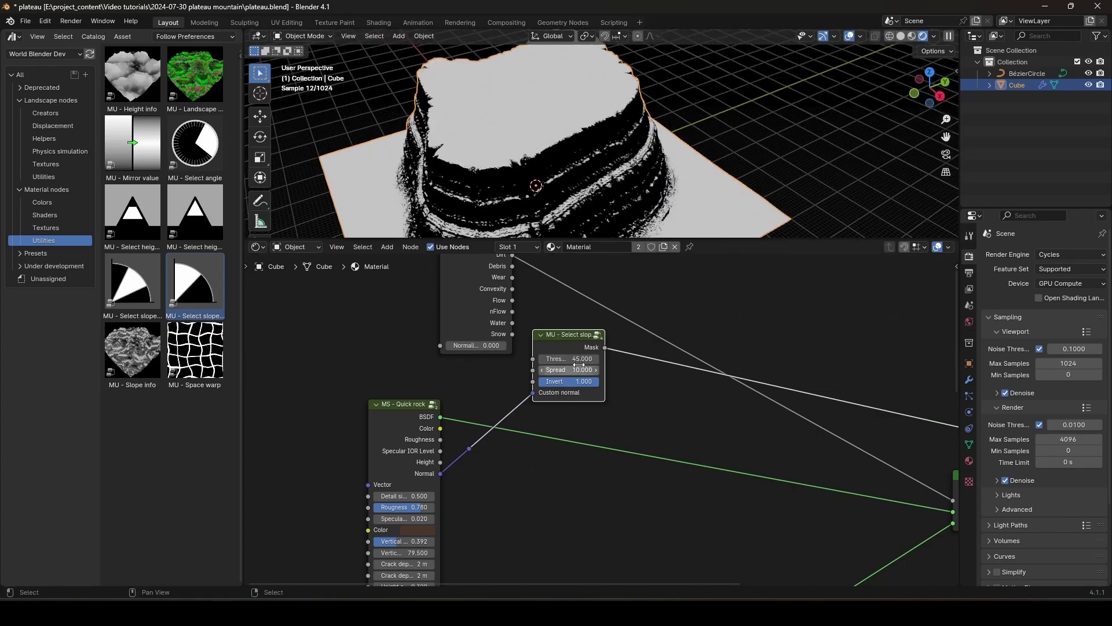
{"action": "left_click_drag", "start_coordinate": [581, 359], "coordinate": [541, 359]}
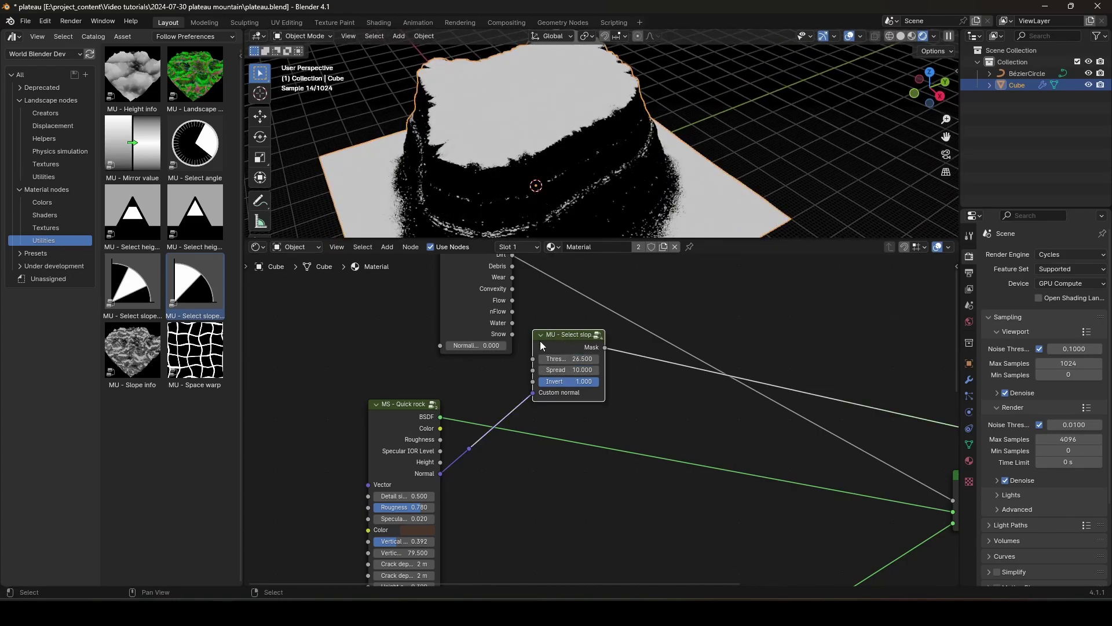
Insert a Maximum math node between the Landscape Dirt output and the rock Mix Shader factor, using the slope mask as second value
{"action": "key", "text": "shift+a"}
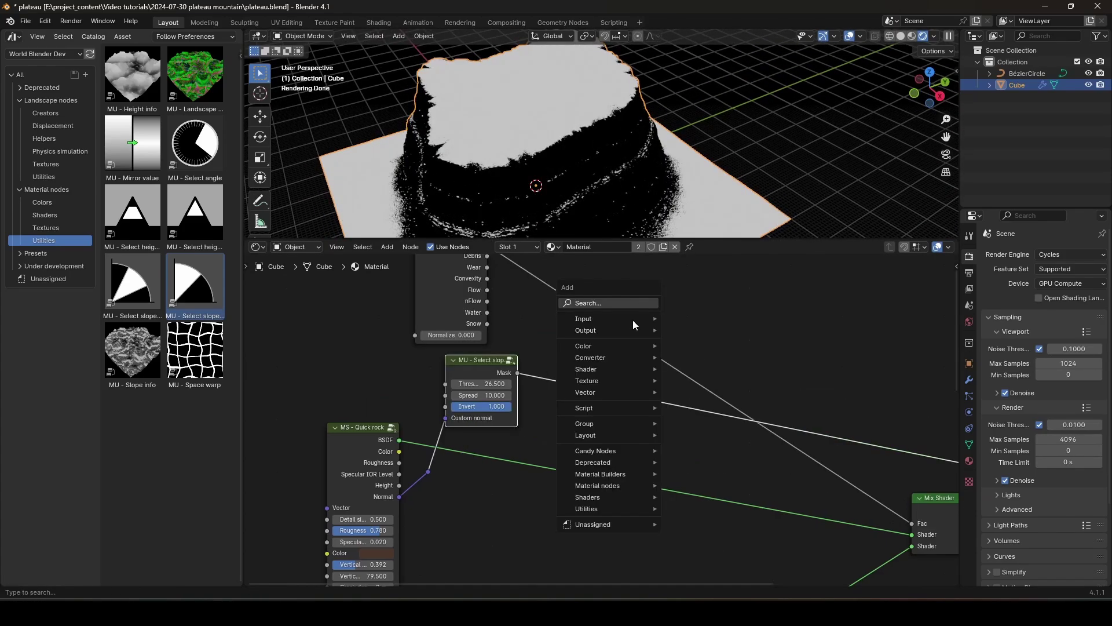
{"action": "mouse_move", "coordinate": [606, 357]}
{"action": "left_click", "coordinate": [702, 439]}
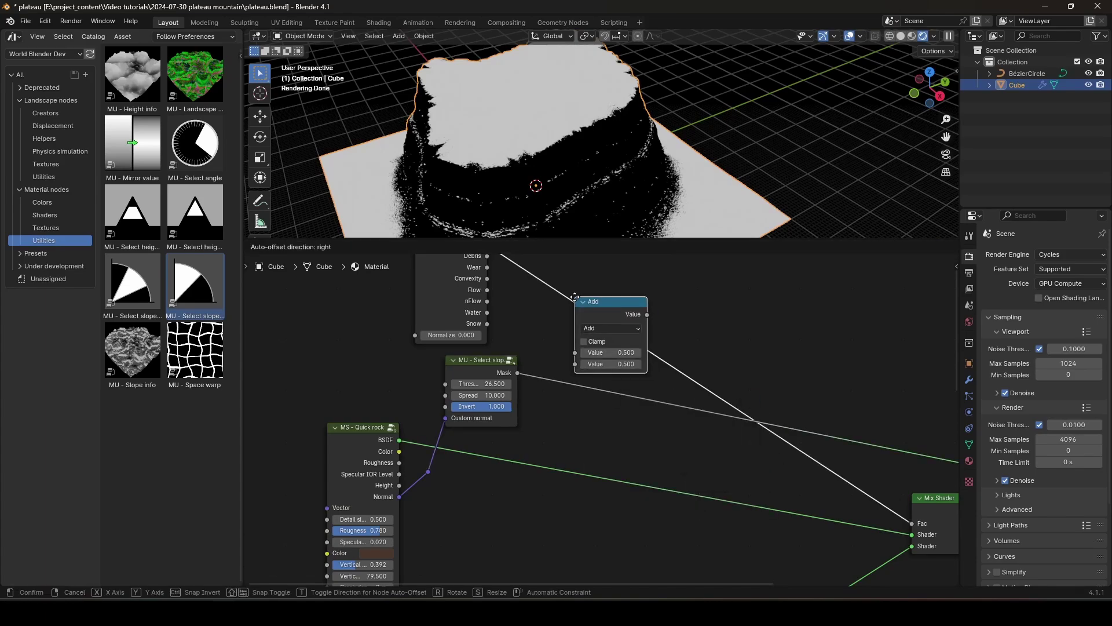
{"action": "left_click", "coordinate": [611, 336]}
{"action": "left_click_drag", "start_coordinate": [517, 372], "coordinate": [574, 364]}
{"action": "left_click", "coordinate": [597, 328]}
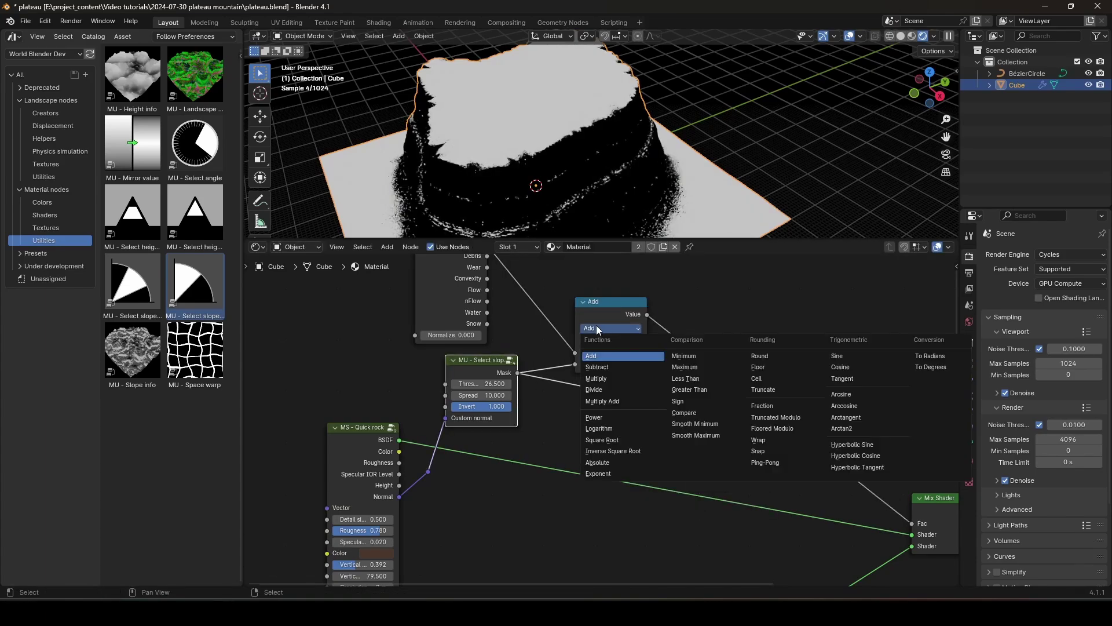
{"action": "left_click", "coordinate": [687, 367]}
{"action": "scroll", "coordinate": [619, 294], "scroll_direction": "up", "scroll_amount": 2}
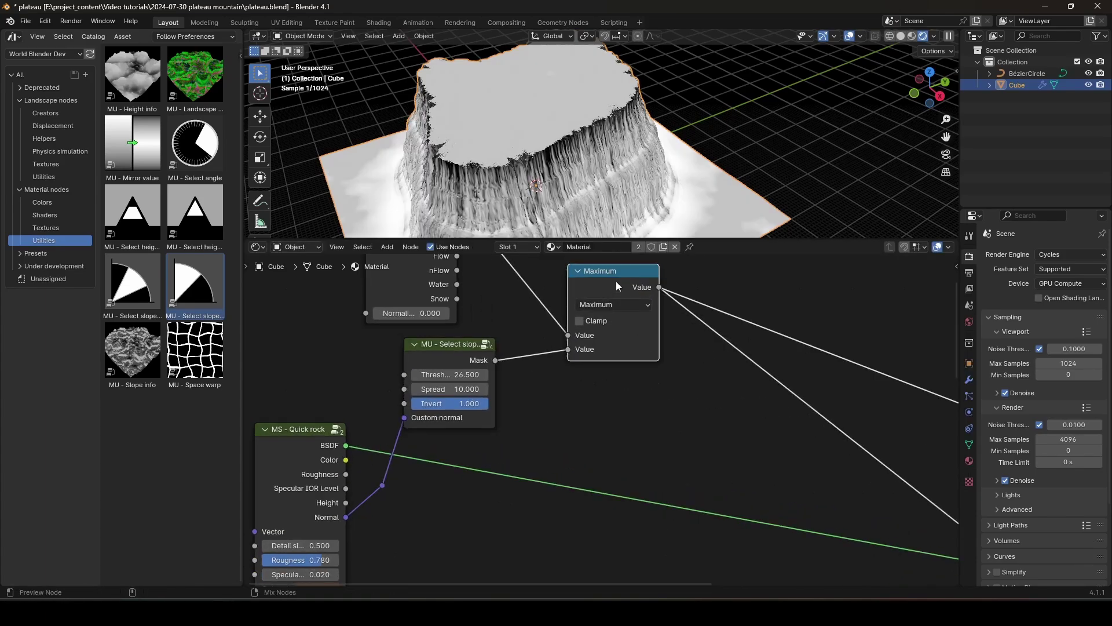
{"action": "scroll", "coordinate": [570, 199], "scroll_direction": "down", "scroll_amount": 1}
{"action": "middle_click_drag", "start_coordinate": [569, 200], "coordinate": [567, 136], "text": "shift"}
Send the rock Mix Shader to the material output and inspect the dirt coverage on the cliffs
{"action": "middle_click_drag", "start_coordinate": [766, 403], "coordinate": [353, 330]}
{"action": "left_click", "coordinate": [640, 468], "text": "ctrl+shift"}
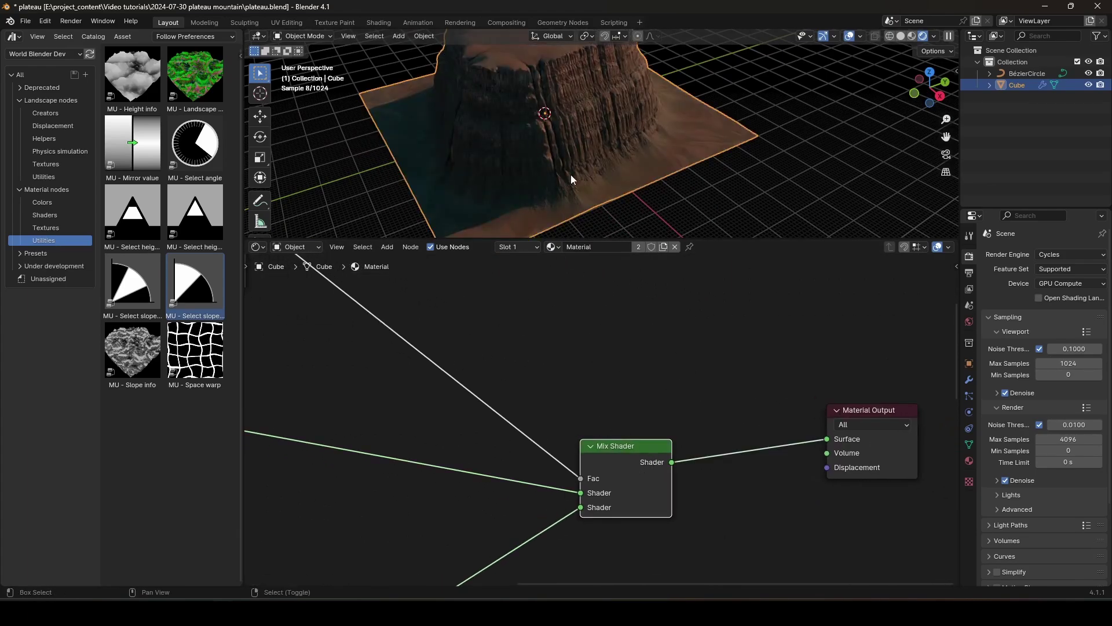
{"action": "middle_click_drag", "start_coordinate": [586, 140], "coordinate": [621, 148], "text": "shift"}
{"action": "left_click_drag", "start_coordinate": [550, 86], "coordinate": [648, 146]}
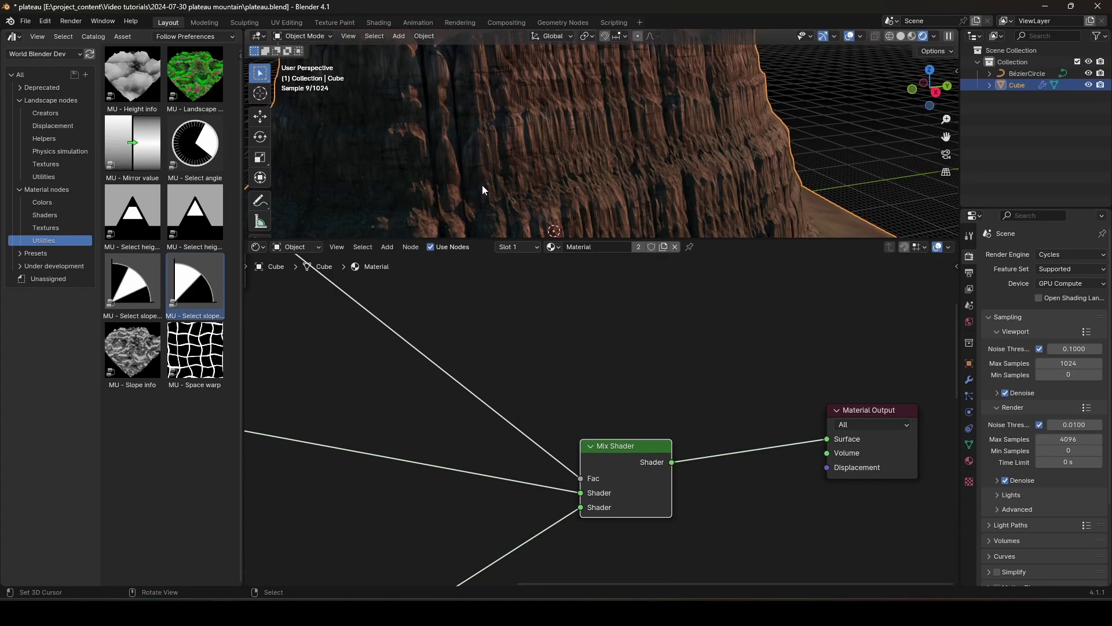
{"action": "scroll", "coordinate": [613, 183], "scroll_direction": "down", "scroll_amount": 5}
Preview the MU - Landscape Dirt mask and examine how it covers the plateau's cliffs and top
{"action": "middle_click_drag", "start_coordinate": [340, 367], "coordinate": [730, 421]}
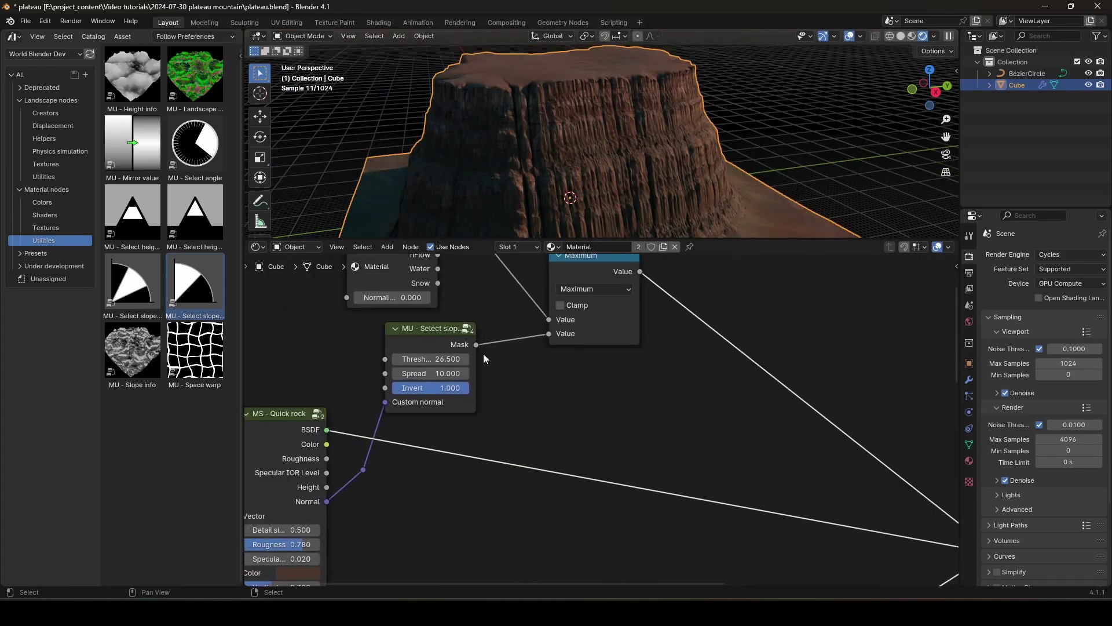
{"action": "middle_click_drag", "start_coordinate": [483, 353], "coordinate": [651, 450]}
{"action": "left_click", "coordinate": [547, 307], "text": "ctrl+shift"}
{"action": "middle_click_drag", "start_coordinate": [548, 142], "coordinate": [576, 147]}
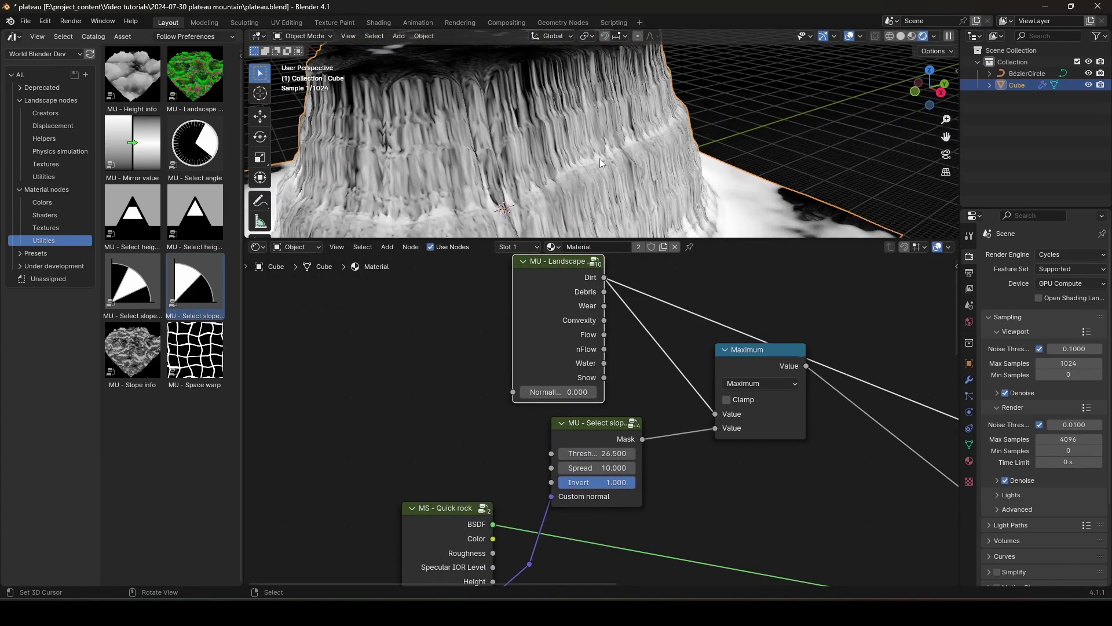
{"action": "scroll", "coordinate": [579, 142], "scroll_direction": "up", "scroll_amount": 2}
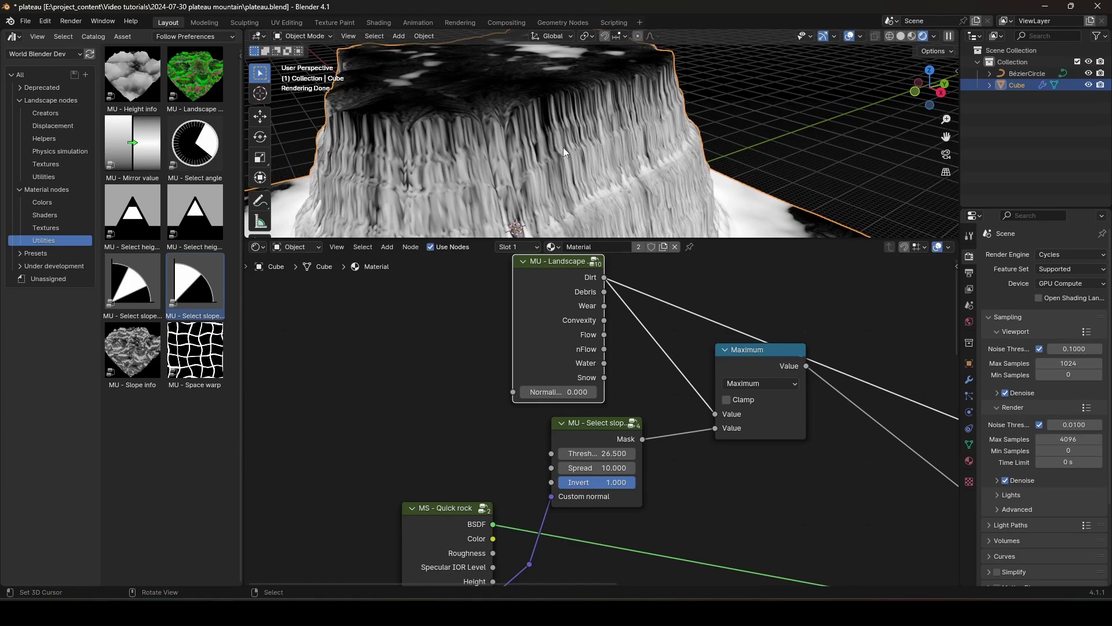
{"action": "scroll", "coordinate": [573, 170], "scroll_direction": "down", "scroll_amount": 2}
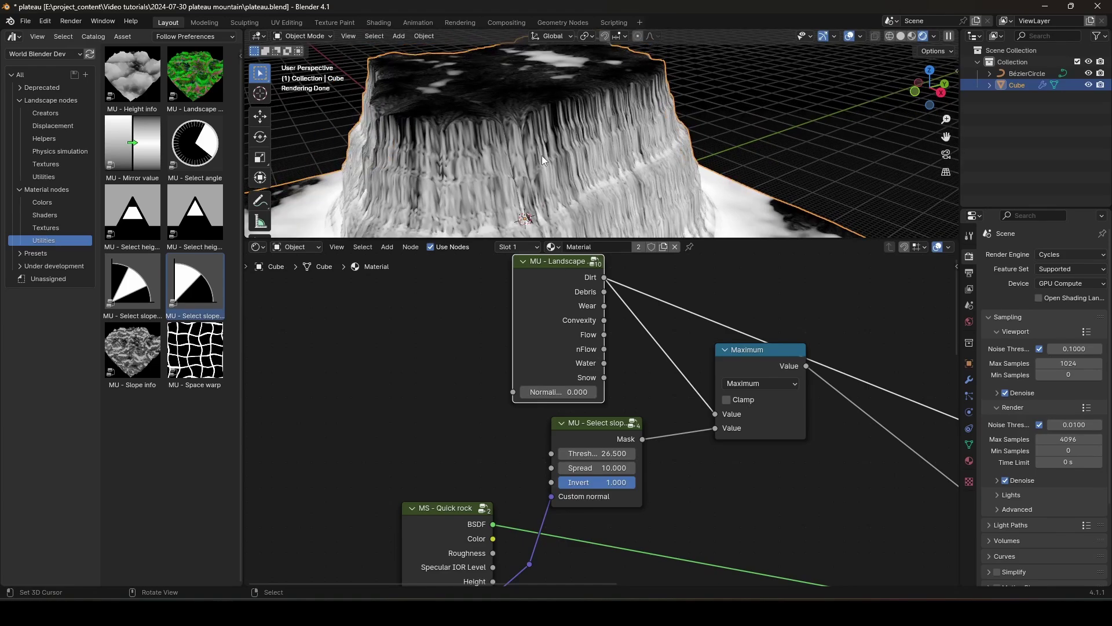
{"action": "middle_click_drag", "start_coordinate": [570, 169], "coordinate": [573, 116]}
Insert a Map Range node after the Landscape Dirt output, with From Min 0.36 and From Max 2.42
{"action": "left_click_drag", "start_coordinate": [779, 394], "coordinate": [804, 444]}
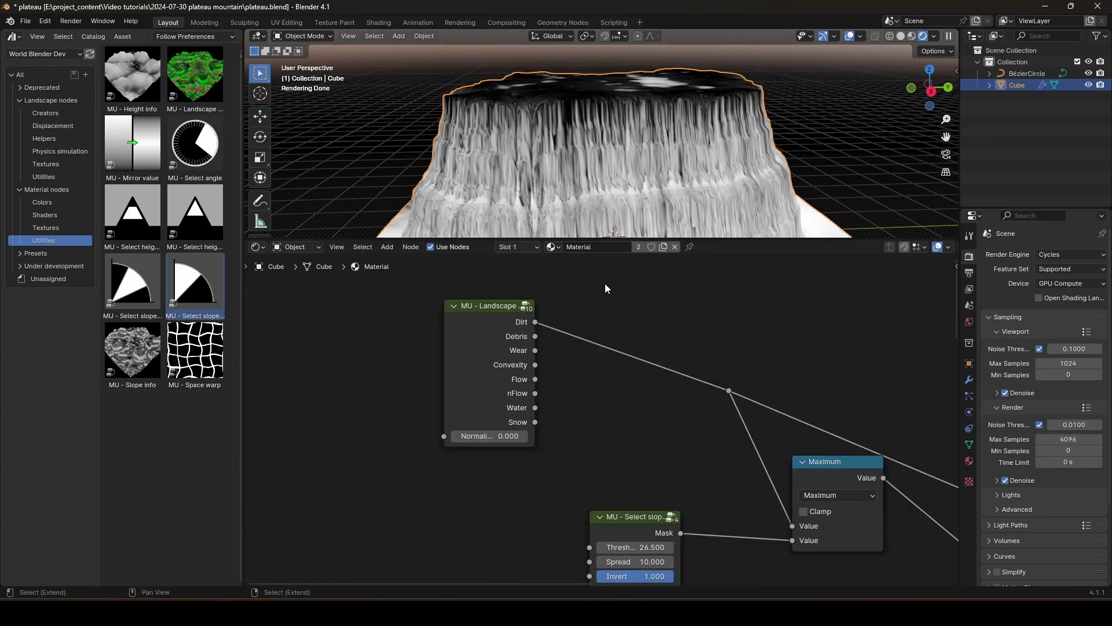
{"action": "key", "text": "shift+a"}
{"action": "mouse_move", "coordinate": [604, 284]}
{"action": "left_click", "coordinate": [681, 353]}
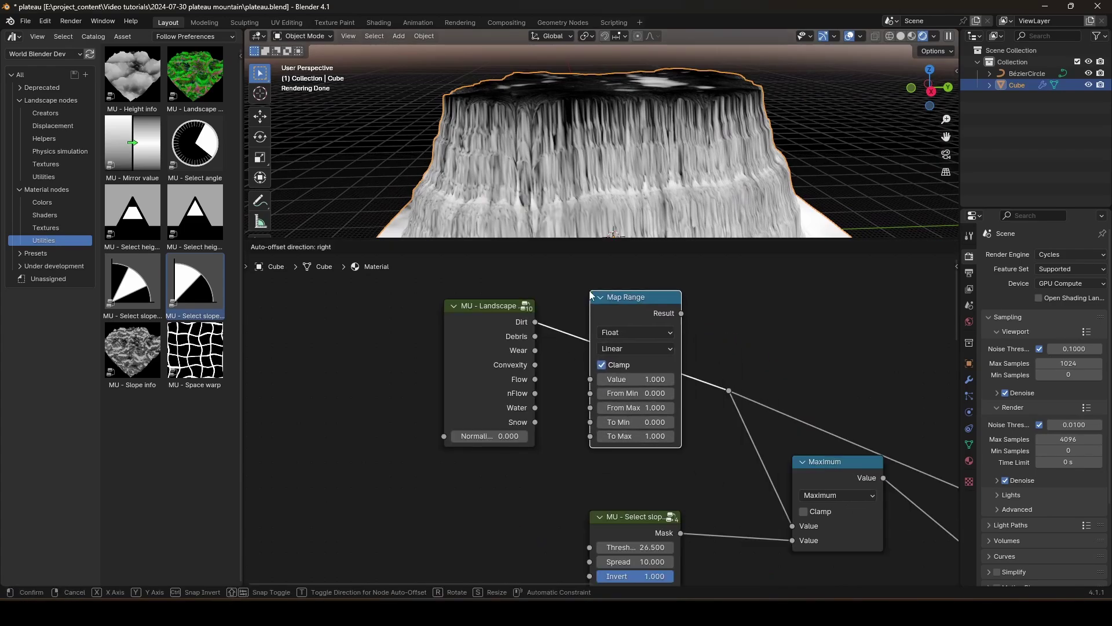
{"action": "left_click", "coordinate": [634, 391]}
{"action": "left_click_drag", "start_coordinate": [634, 391], "coordinate": [716, 406]}
{"action": "scroll", "coordinate": [603, 203], "scroll_direction": "down", "scroll_amount": 3}
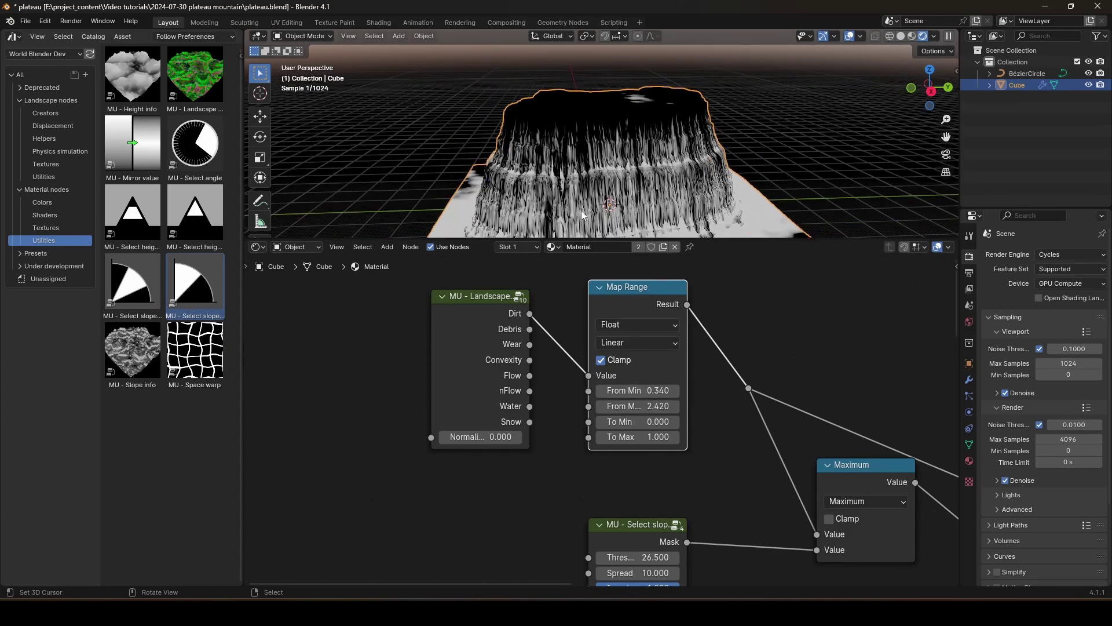
{"action": "middle_click_drag", "start_coordinate": [586, 200], "coordinate": [609, 229]}
{"action": "middle_click_drag", "start_coordinate": [576, 162], "coordinate": [608, 162]}
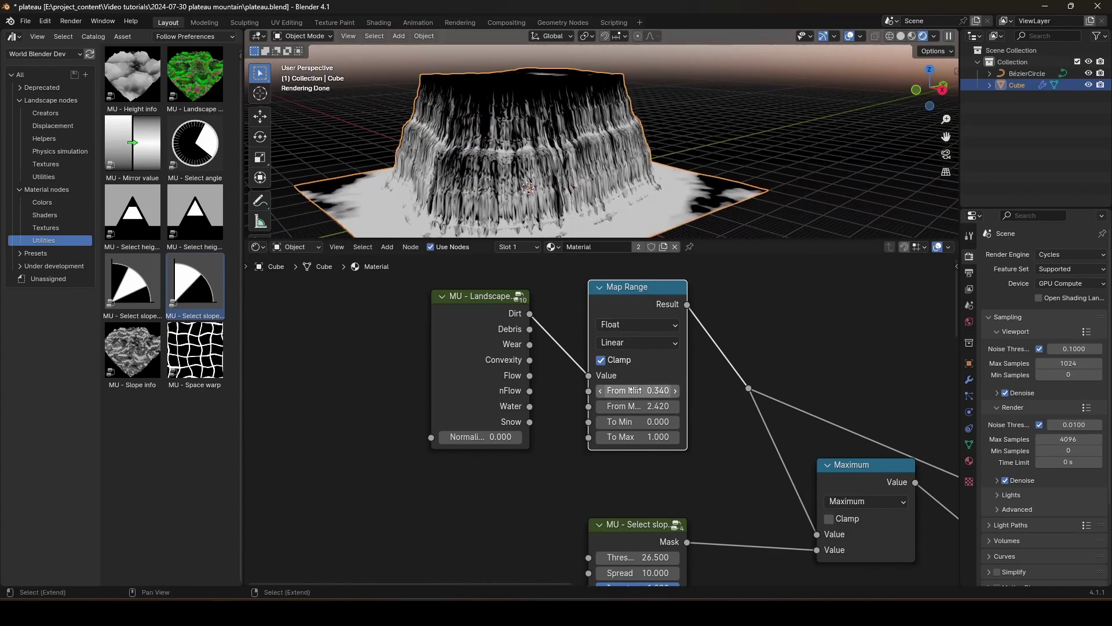
{"action": "left_click_drag", "start_coordinate": [636, 390], "coordinate": [637, 390]}
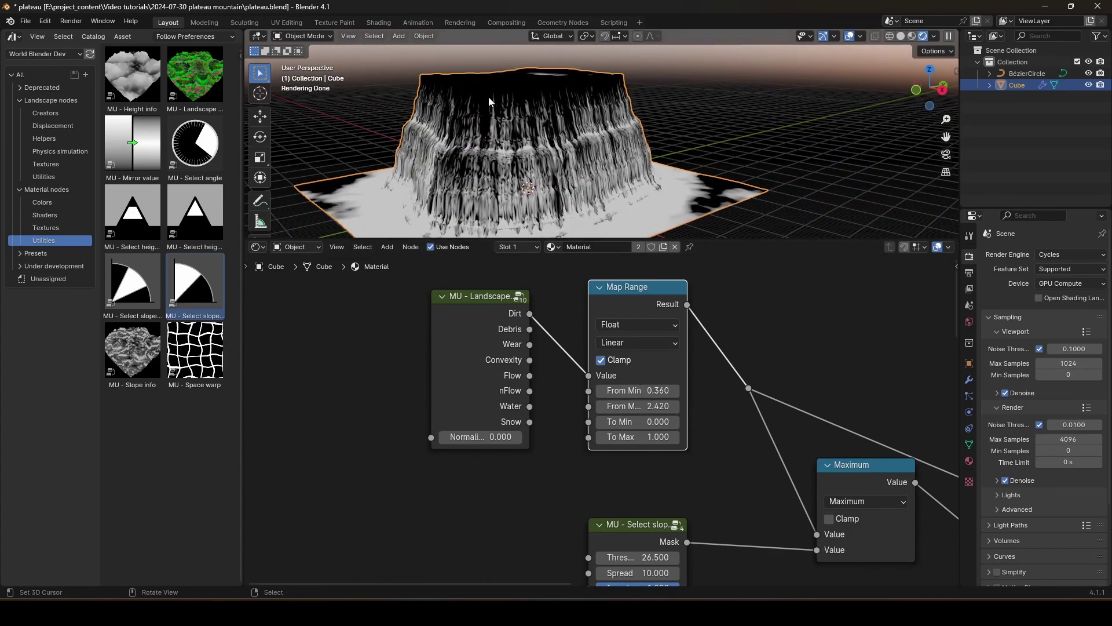
{"action": "middle_click_drag", "start_coordinate": [597, 188], "coordinate": [562, 162]}
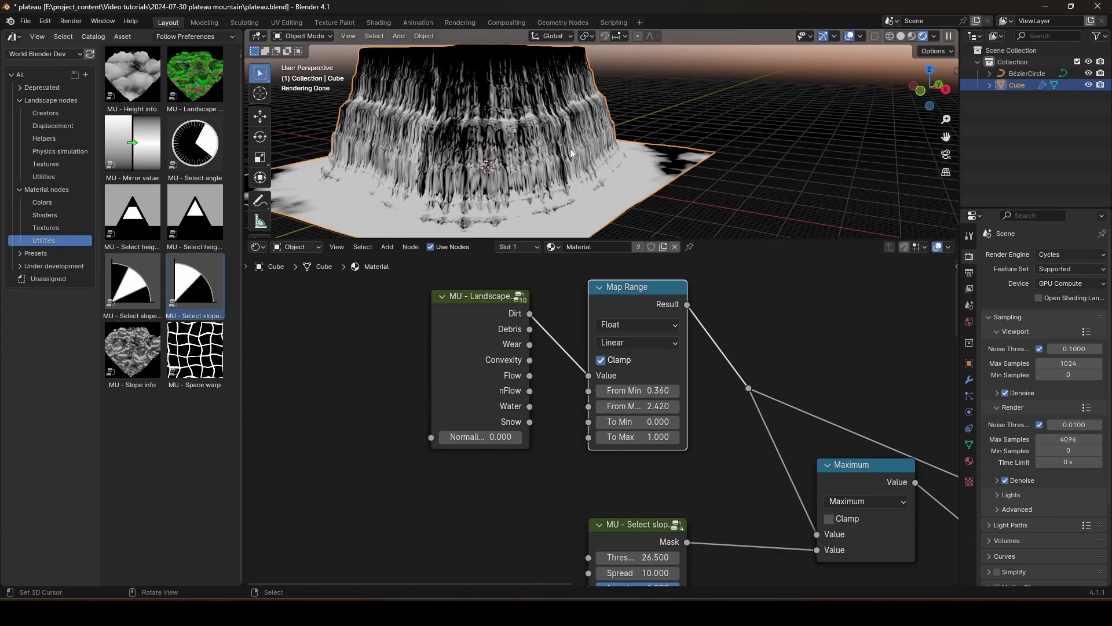
Rearrange the MU - Landscape, Map Range, MU - Select slope and Maximum nodes above the rock shader
{"action": "scroll", "coordinate": [561, 318], "scroll_direction": "down", "scroll_amount": 4}
{"action": "left_click_drag", "start_coordinate": [420, 324], "coordinate": [631, 398]}
{"action": "key", "text": "g"}
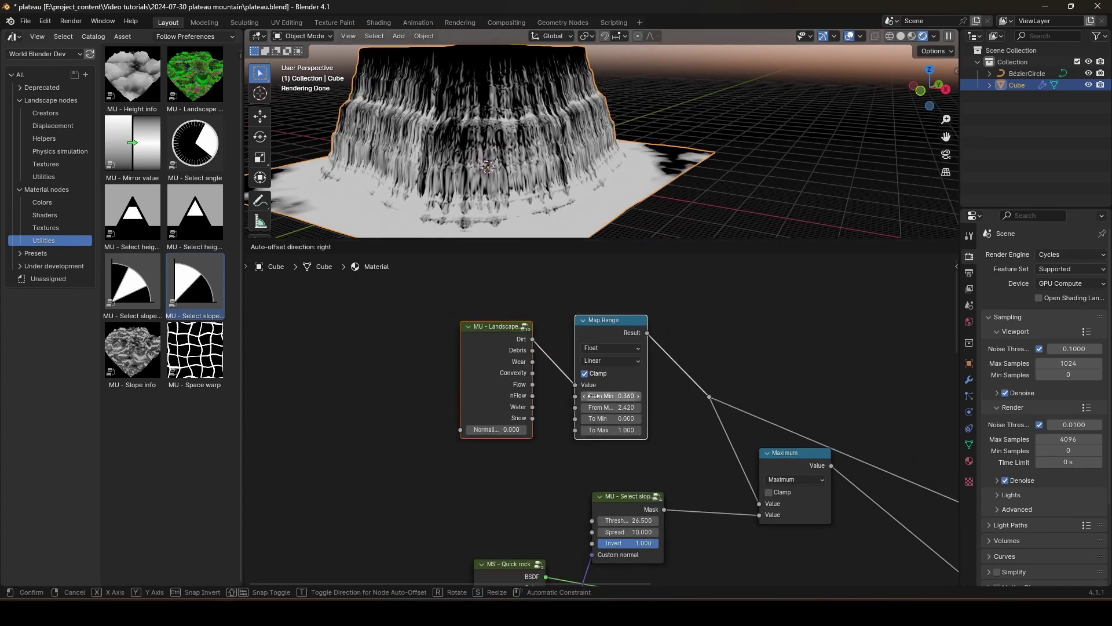
{"action": "left_click", "coordinate": [592, 412]}
{"action": "middle_click_drag", "start_coordinate": [710, 440], "coordinate": [583, 356]}
{"action": "left_click_drag", "start_coordinate": [519, 423], "coordinate": [556, 387]}
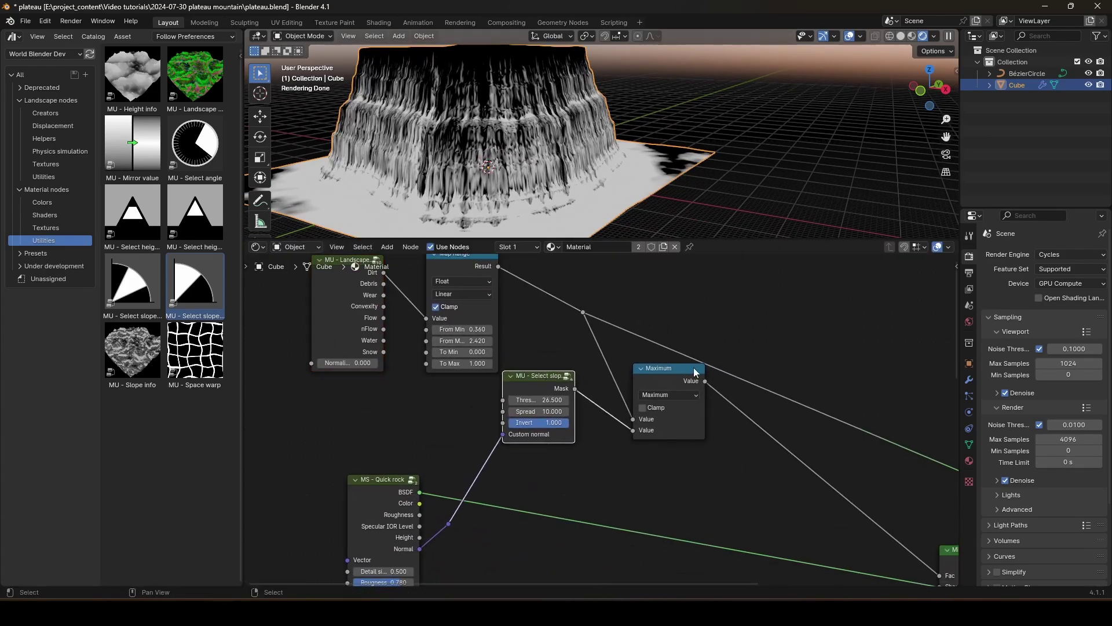
{"action": "left_click_drag", "start_coordinate": [673, 370], "coordinate": [673, 356]}
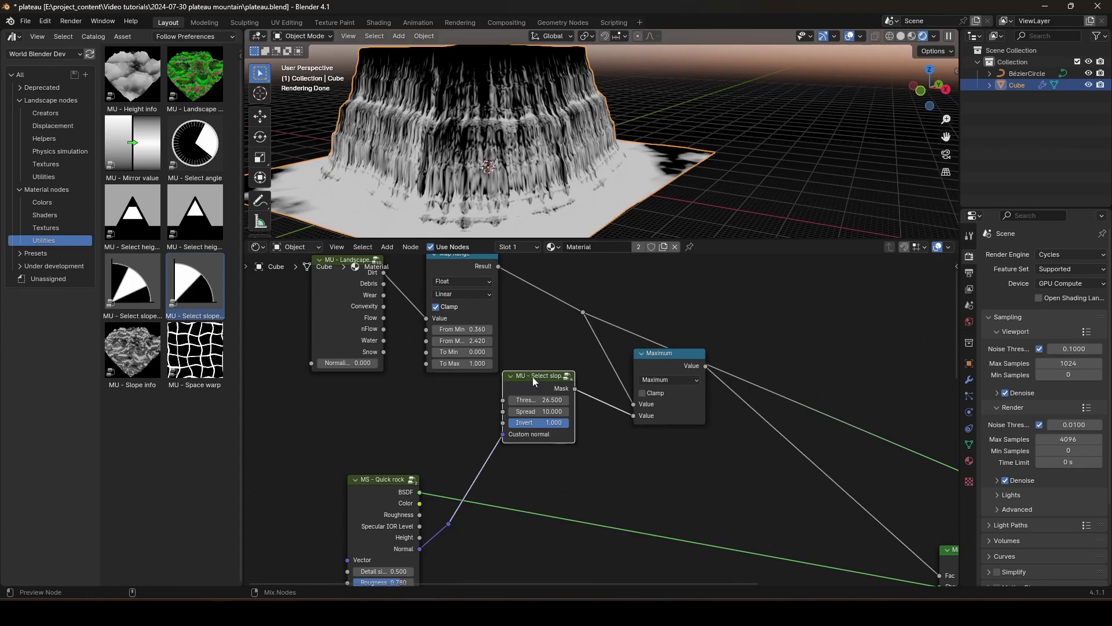
Duplicate the MU - Select slope node below the original, keeping its Custom normal fed by the rock shader
{"action": "key", "text": "shift+d"}
{"action": "left_click", "coordinate": [574, 450]}
{"action": "scroll", "coordinate": [444, 522], "scroll_direction": "up", "scroll_amount": 2}
{"action": "middle_click_drag", "start_coordinate": [444, 523], "coordinate": [399, 479]}
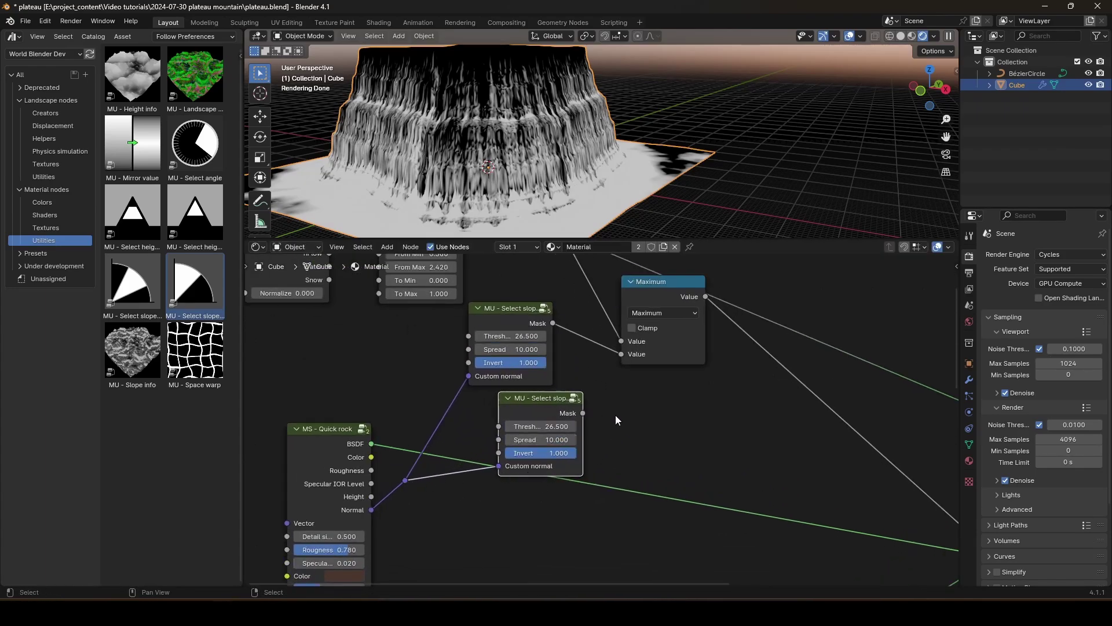
Insert a duplicate of the Maximum node before the Mix Shader factor as Multiply, with the duplicated slope mask as second value
{"action": "middle_click_drag", "start_coordinate": [653, 281], "coordinate": [534, 293]}
{"action": "left_click_drag", "start_coordinate": [534, 294], "coordinate": [519, 312]}
{"action": "key", "text": "shift+d"}
{"action": "left_click", "coordinate": [651, 380]}
{"action": "left_click", "coordinate": [639, 412]}
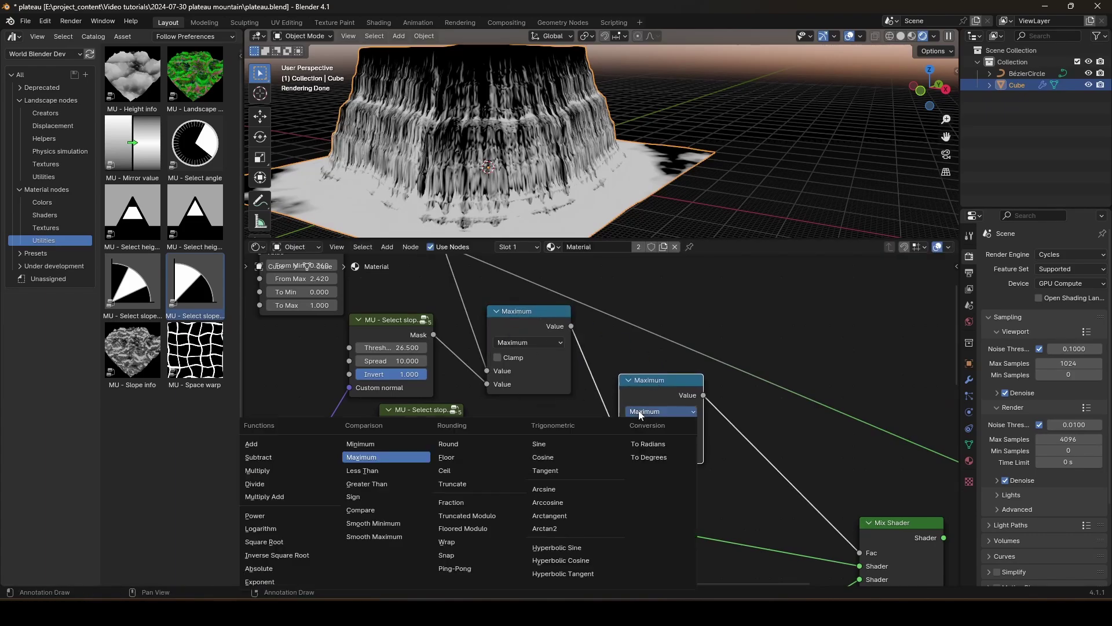
{"action": "left_click", "coordinate": [257, 471]}
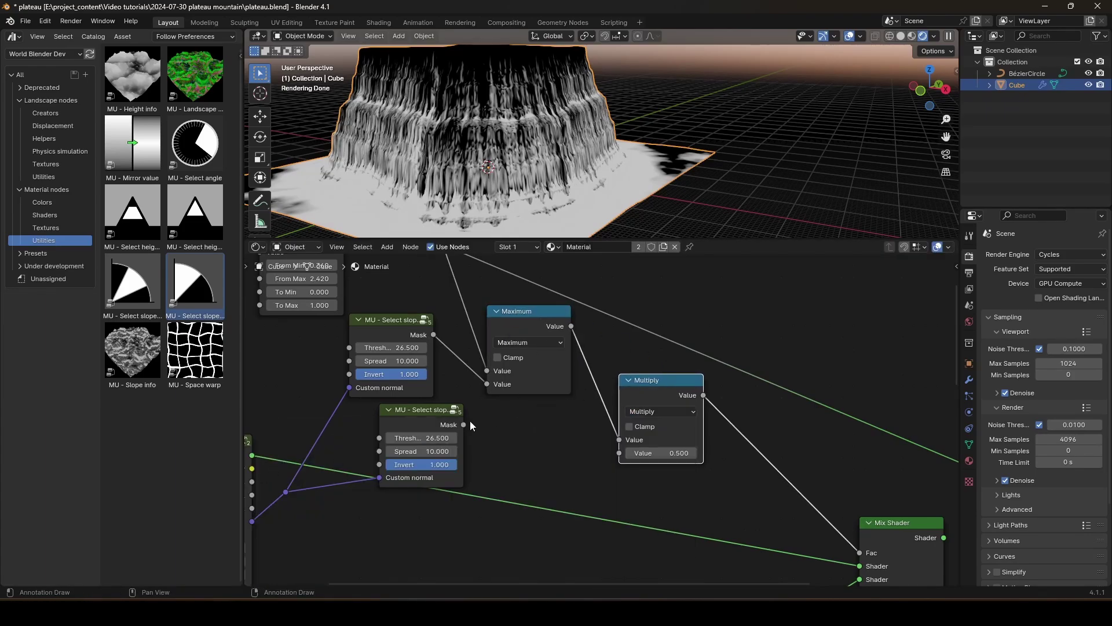
{"action": "left_click_drag", "start_coordinate": [463, 424], "coordinate": [619, 439]}
{"action": "left_click_drag", "start_coordinate": [414, 421], "coordinate": [408, 432]}
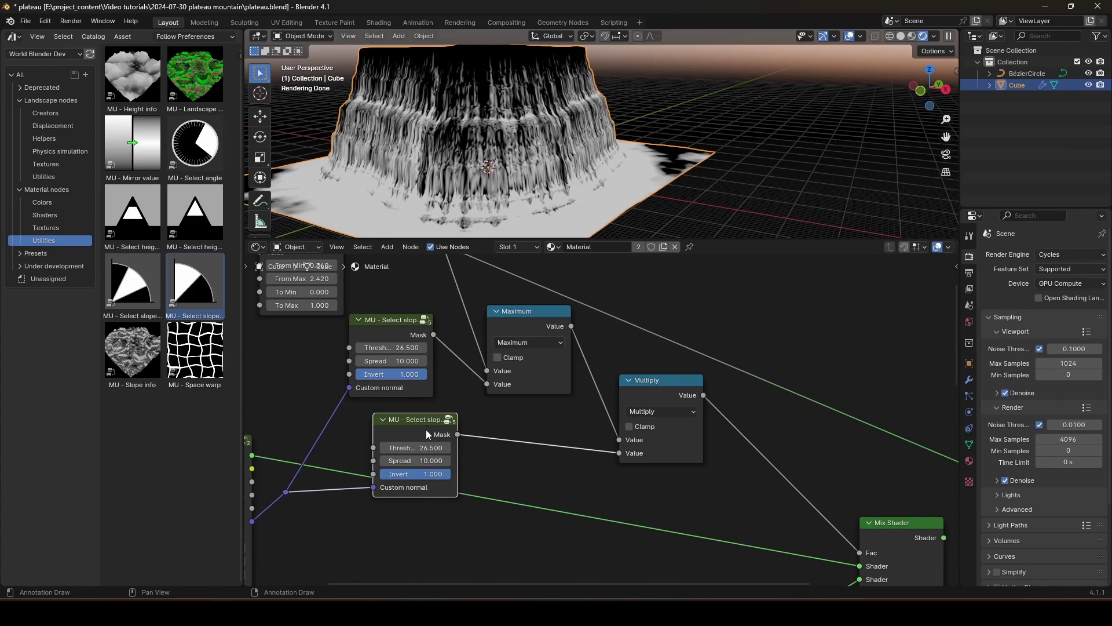
Preview the Multiply result and set the duplicated MU - Select slope threshold to 51.4
{"action": "left_click", "coordinate": [673, 383], "text": "ctrl+shift"}
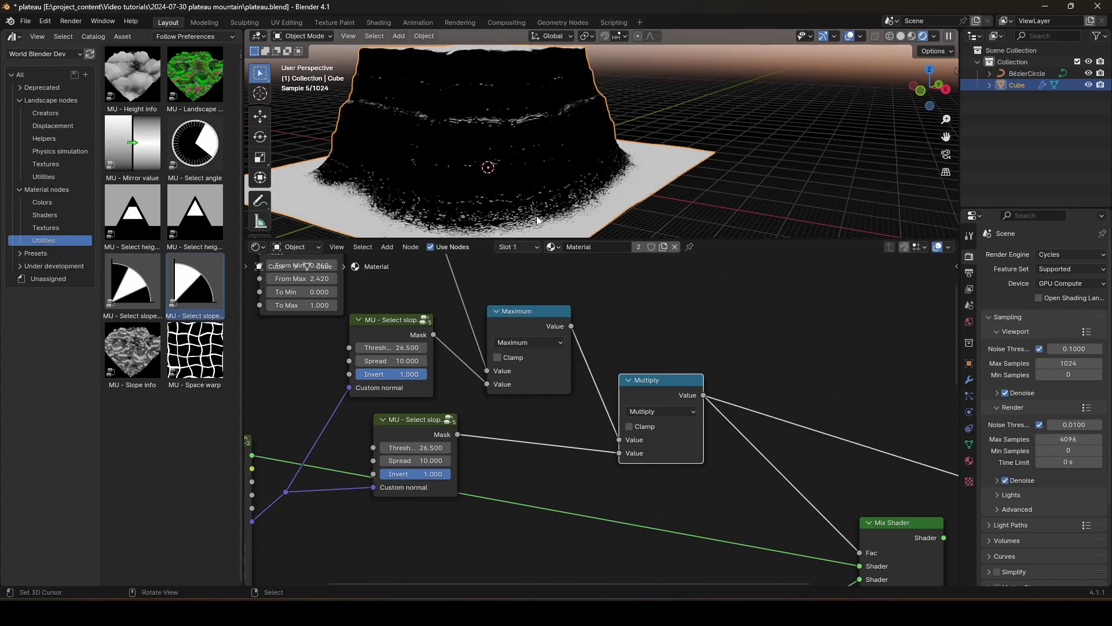
{"action": "left_click_drag", "start_coordinate": [416, 447], "coordinate": [447, 447]}
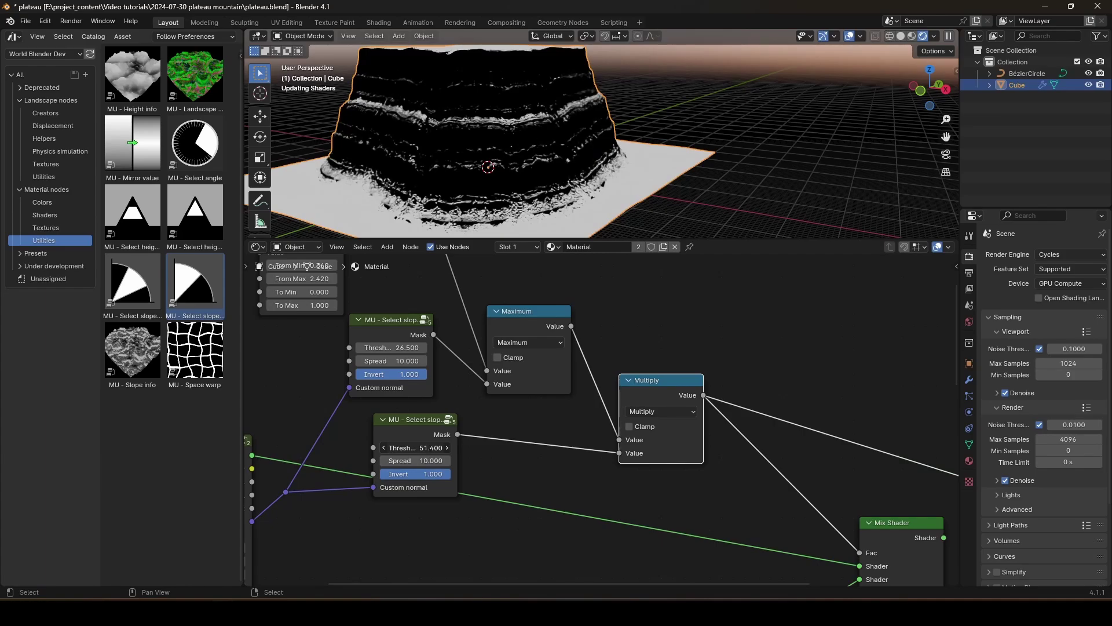
{"action": "middle_click_drag", "start_coordinate": [472, 134], "coordinate": [578, 159]}
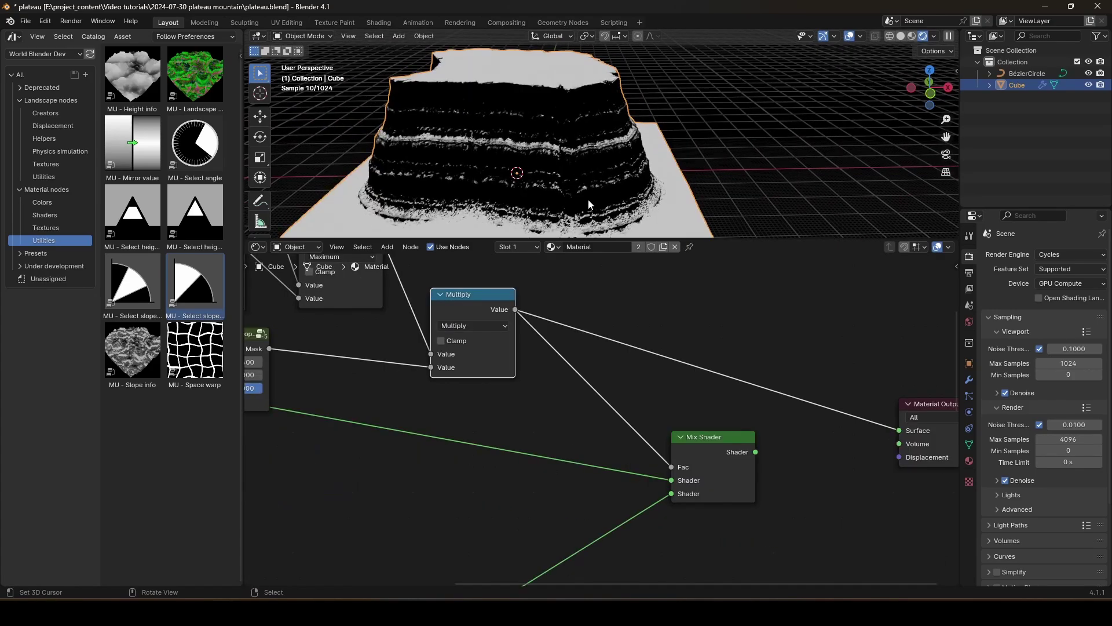
Send the rock Mix Shader to the material output and check the blended plateau from several sides
{"action": "middle_click_drag", "start_coordinate": [733, 393], "coordinate": [631, 402]}
{"action": "left_click", "coordinate": [631, 402], "text": "ctrl+shift"}
{"action": "middle_click_drag", "start_coordinate": [604, 145], "coordinate": [497, 151]}
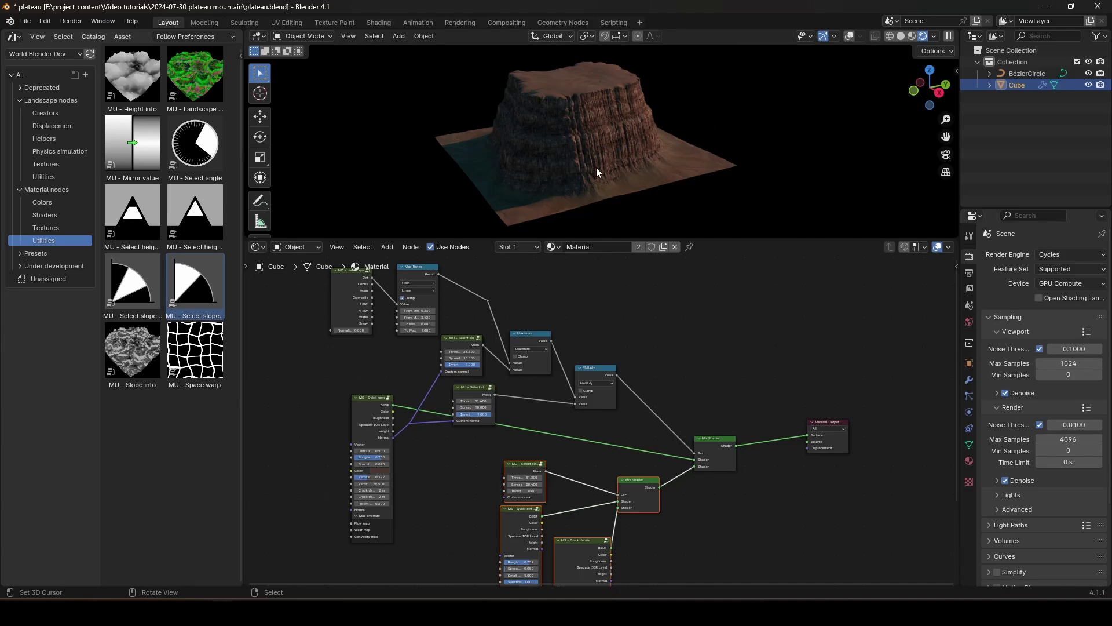
Select the BézierCircle and turn the viewport overlays back on
{"action": "left_click", "coordinate": [1023, 73]}
{"action": "key", "text": "shift+alt+z"}
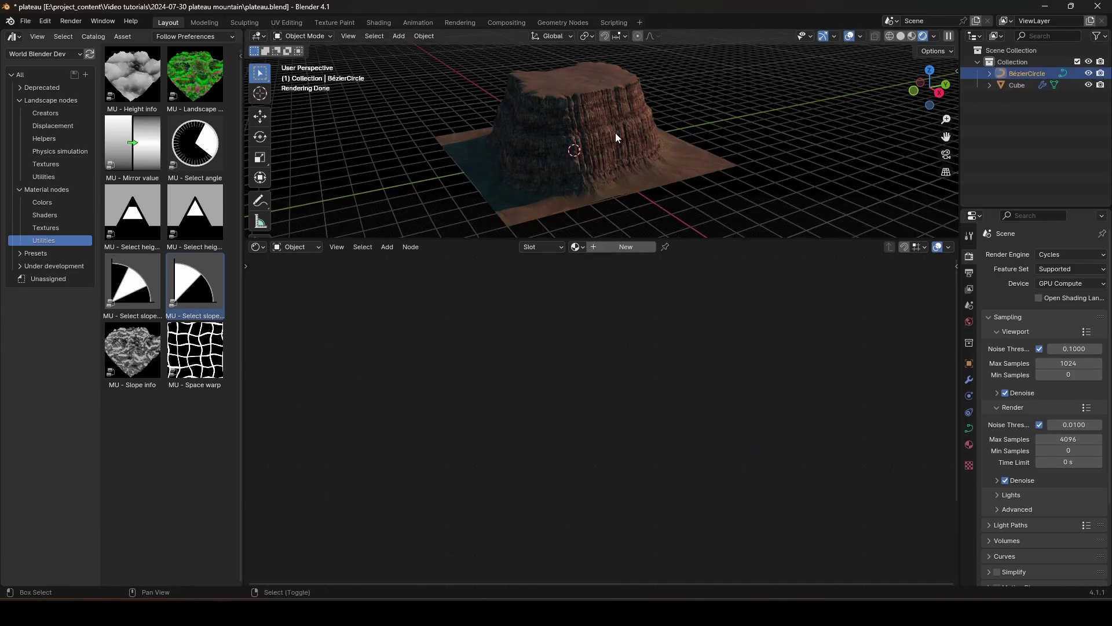
Switch the viewport to solid shading and set the BézierCircle to display in front of the terrain
{"action": "key", "text": "z"}
{"action": "middle_click_drag", "start_coordinate": [592, 131], "coordinate": [586, 168]}
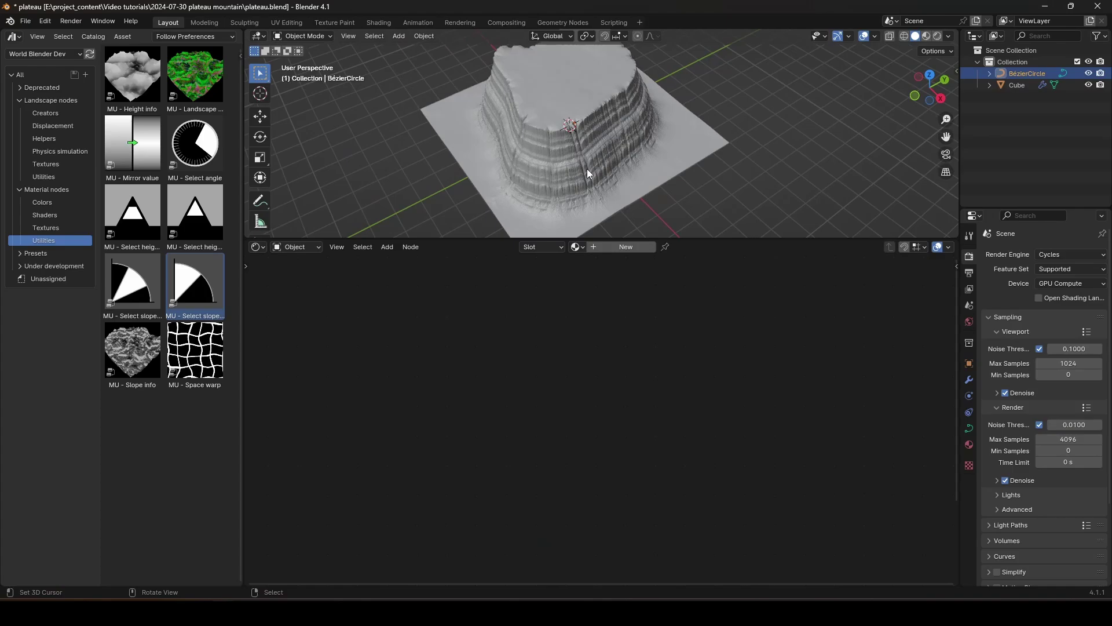
{"action": "left_click", "coordinate": [969, 379]}
{"action": "left_click", "coordinate": [969, 427]}
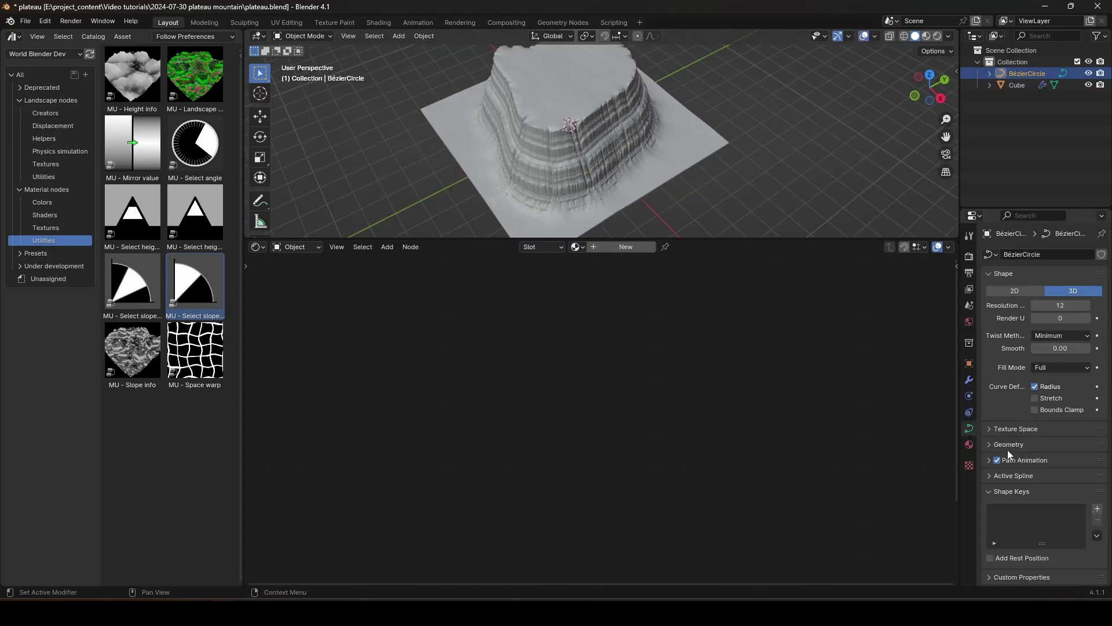
{"action": "left_click", "coordinate": [969, 364]}
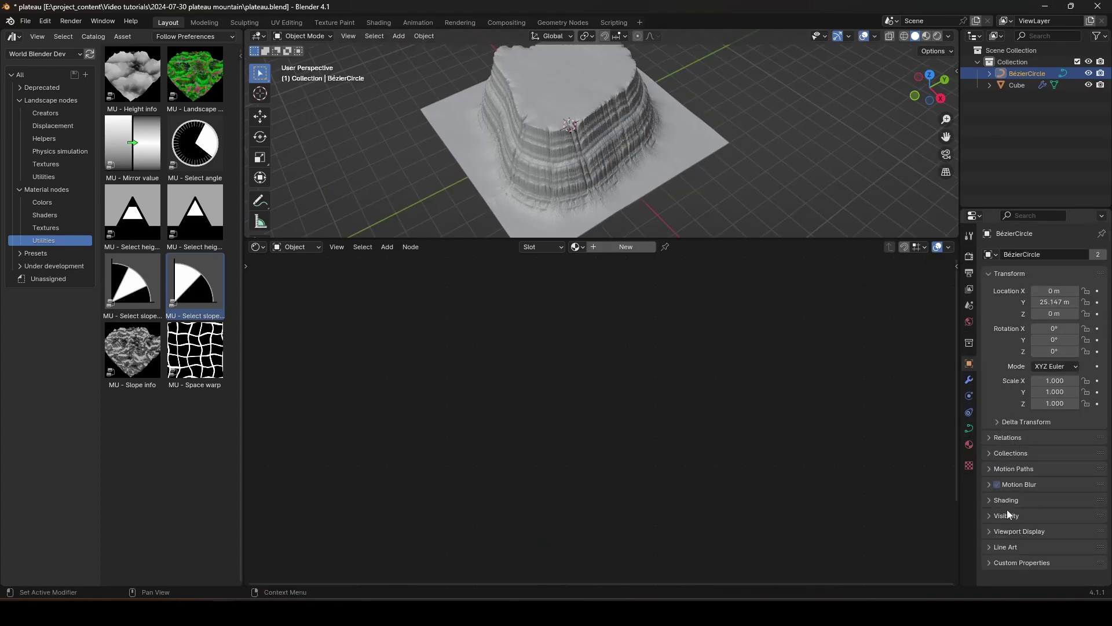
{"action": "left_click", "coordinate": [1020, 532]}
{"action": "scroll", "coordinate": [1045, 533], "scroll_direction": "down", "scroll_amount": 4}
{"action": "left_click", "coordinate": [1035, 510]}
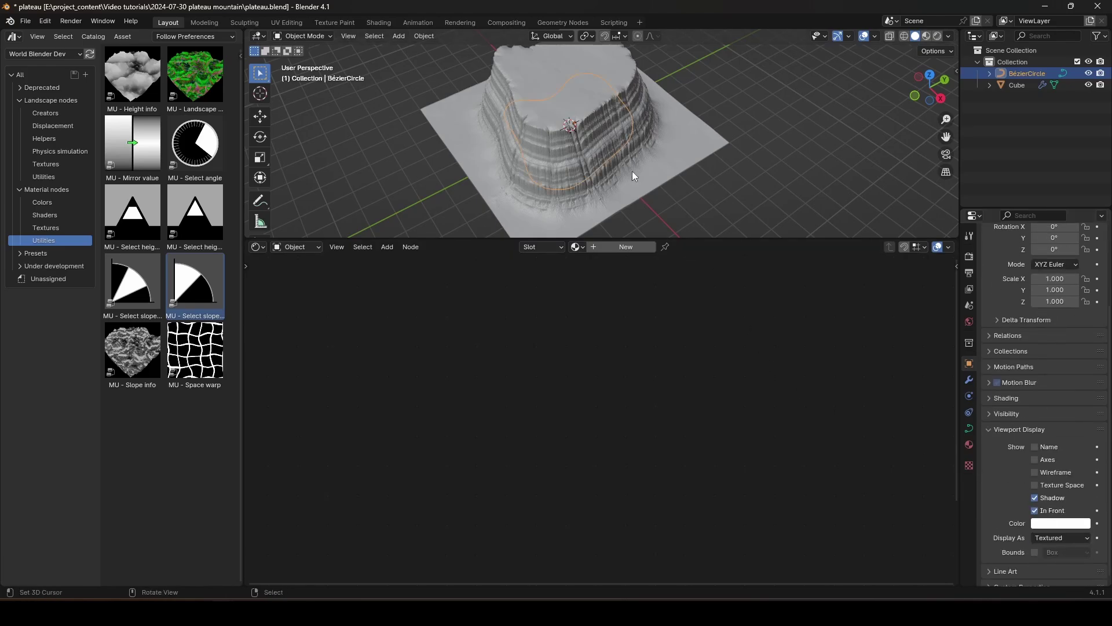
Edit the BézierCircle from the top view and move its left-side control point outward
{"action": "key", "text": "grave"}
{"action": "left_click", "coordinate": [605, 124]}
{"action": "key", "text": "Tab"}
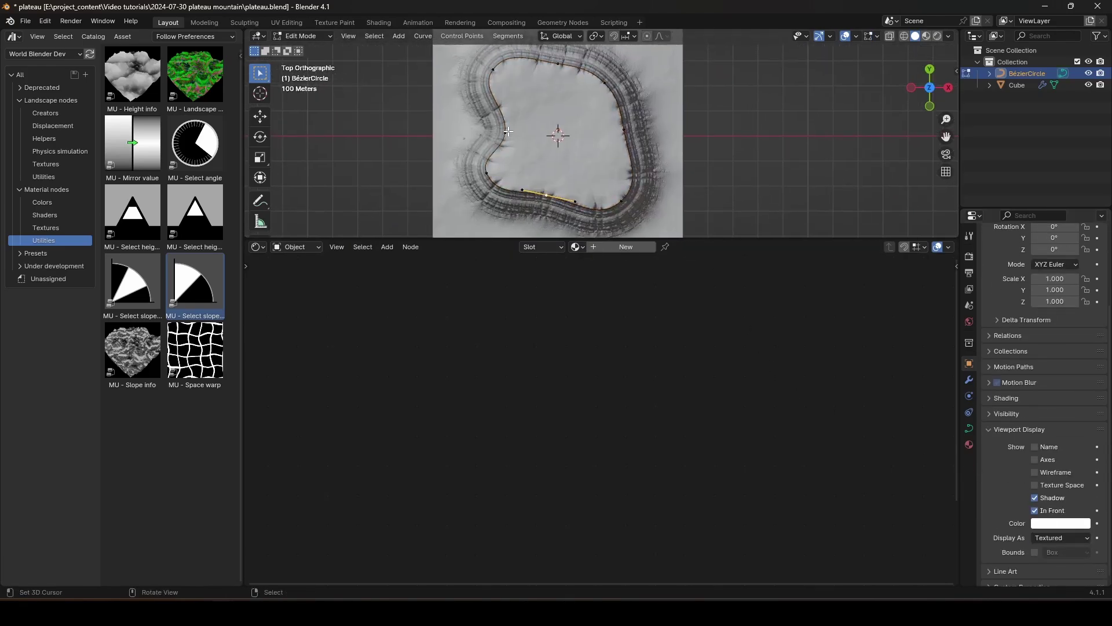
{"action": "right_click", "coordinate": [508, 132]}
{"action": "key", "text": "g"}
{"action": "left_click", "coordinate": [481, 123]}
{"action": "middle_click_drag", "start_coordinate": [562, 72], "coordinate": [561, 132], "text": "shift"}
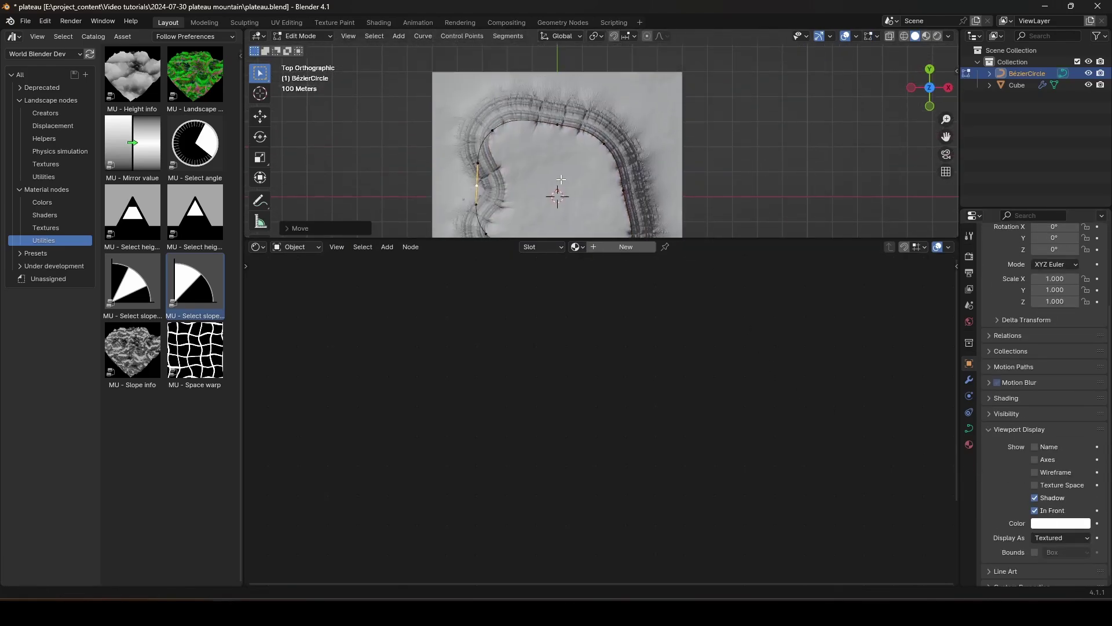
Pull the curve's upper middle control point inward and reposition the control points at its upper-left and upper-right corners
{"action": "right_click", "coordinate": [554, 124]}
{"action": "key", "text": "g"}
{"action": "left_click", "coordinate": [537, 165]}
{"action": "right_click", "coordinate": [492, 133]}
{"action": "key", "text": "g"}
{"action": "left_click", "coordinate": [492, 153]}
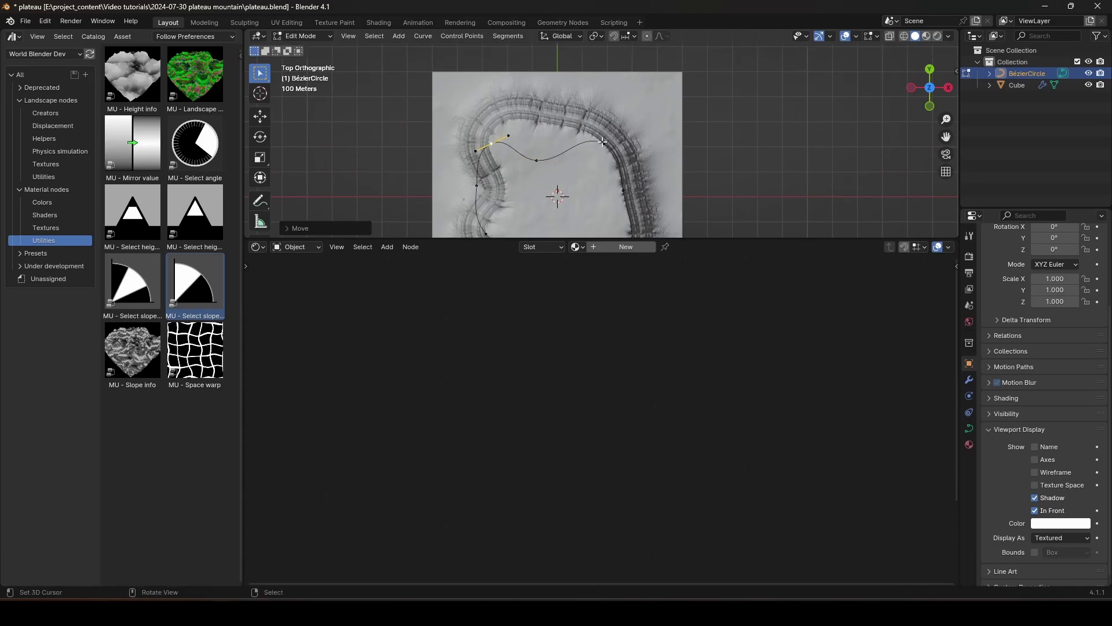
{"action": "right_click", "coordinate": [602, 142]}
{"action": "key", "text": "g"}
{"action": "left_click", "coordinate": [600, 127]}
Move the curve's right-side and lower middle control points inward, and return to Object Mode
{"action": "middle_click_drag", "start_coordinate": [600, 133], "coordinate": [588, 68], "text": "shift"}
{"action": "right_click", "coordinate": [610, 125]}
{"action": "key", "text": "g"}
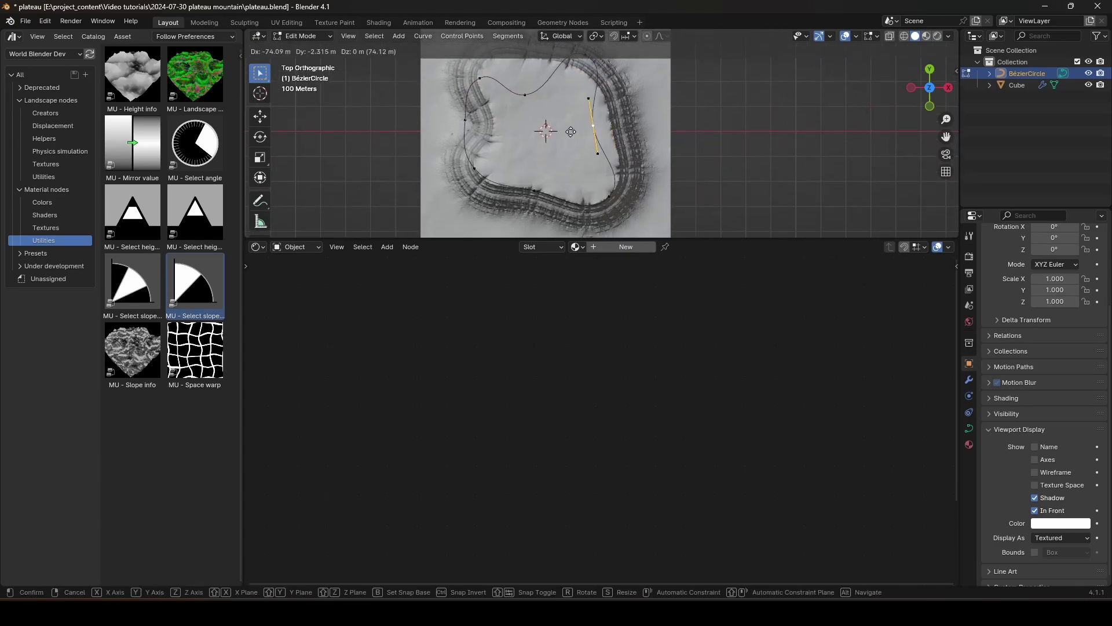
{"action": "left_click_drag", "start_coordinate": [570, 131], "coordinate": [568, 132]}
{"action": "left_click_drag", "start_coordinate": [526, 191], "coordinate": [531, 155]}
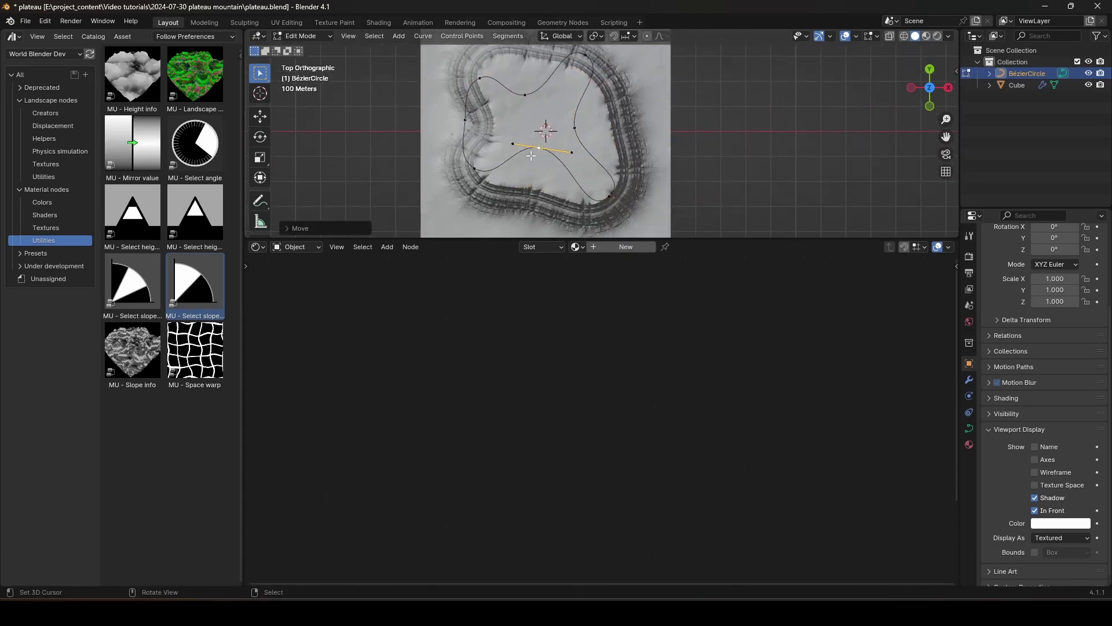
{"action": "key", "text": "Tab"}
Select the Cube, show its geometry node tree, and bake the particle erosion again for the reshaped curve
{"action": "middle_click_drag", "start_coordinate": [561, 168], "coordinate": [594, 160]}
{"action": "left_click", "coordinate": [623, 134]}
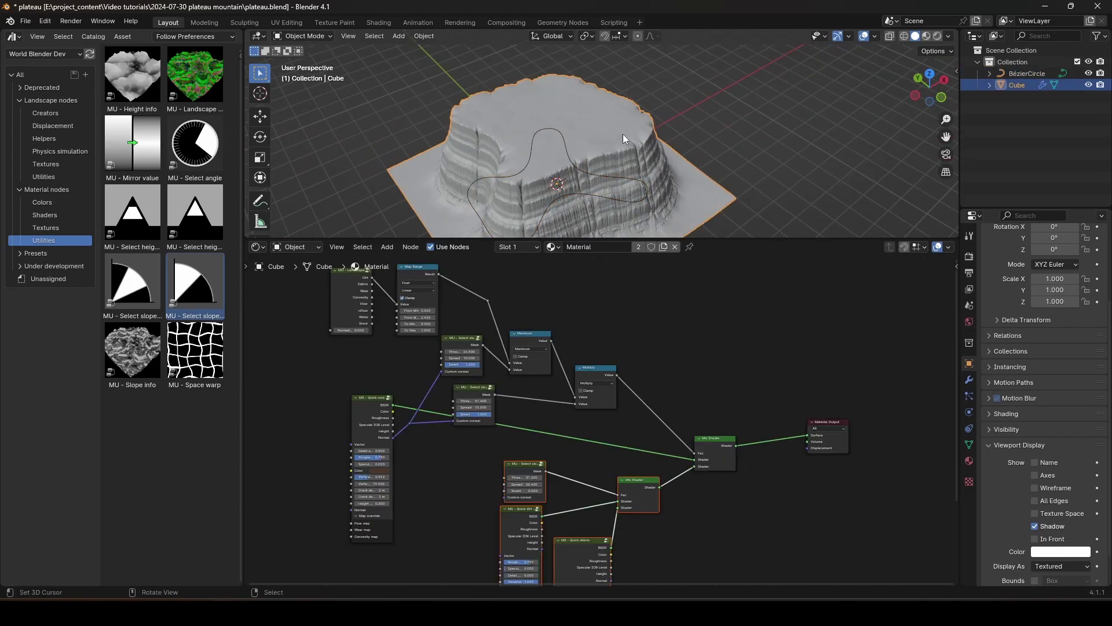
{"action": "left_click", "coordinate": [258, 249]}
{"action": "left_click", "coordinate": [272, 341]}
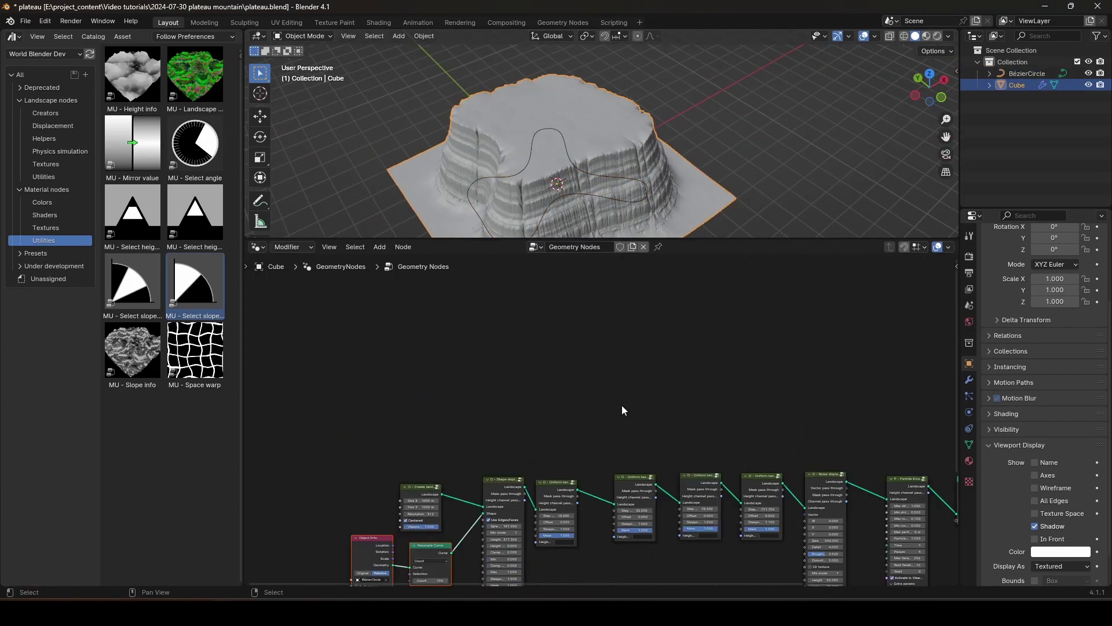
{"action": "middle_click_drag", "start_coordinate": [782, 438], "coordinate": [399, 333]}
{"action": "scroll", "coordinate": [636, 420], "scroll_direction": "up", "scroll_amount": 6}
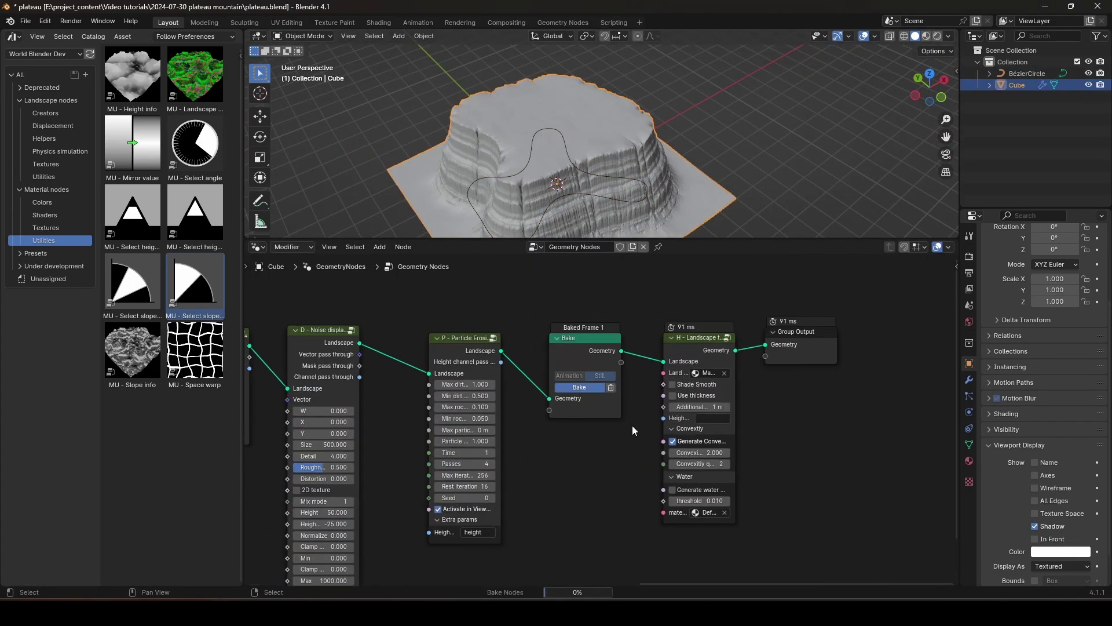
Examine the rebaked plateau's cliff contours in perspective and from above, comparing them with the BézierCircle's control points
{"action": "middle_click_drag", "start_coordinate": [617, 131], "coordinate": [650, 137]}
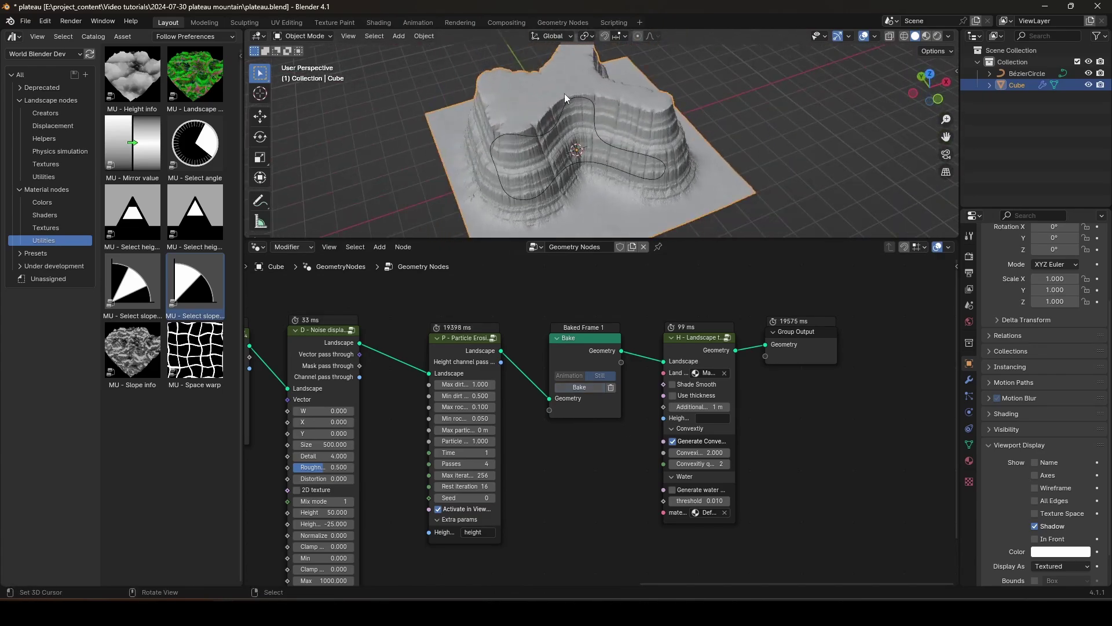
{"action": "middle_click_drag", "start_coordinate": [565, 96], "coordinate": [578, 146]}
{"action": "middle_click_drag", "start_coordinate": [648, 176], "coordinate": [550, 135]}
{"action": "key", "text": "KP_7"}
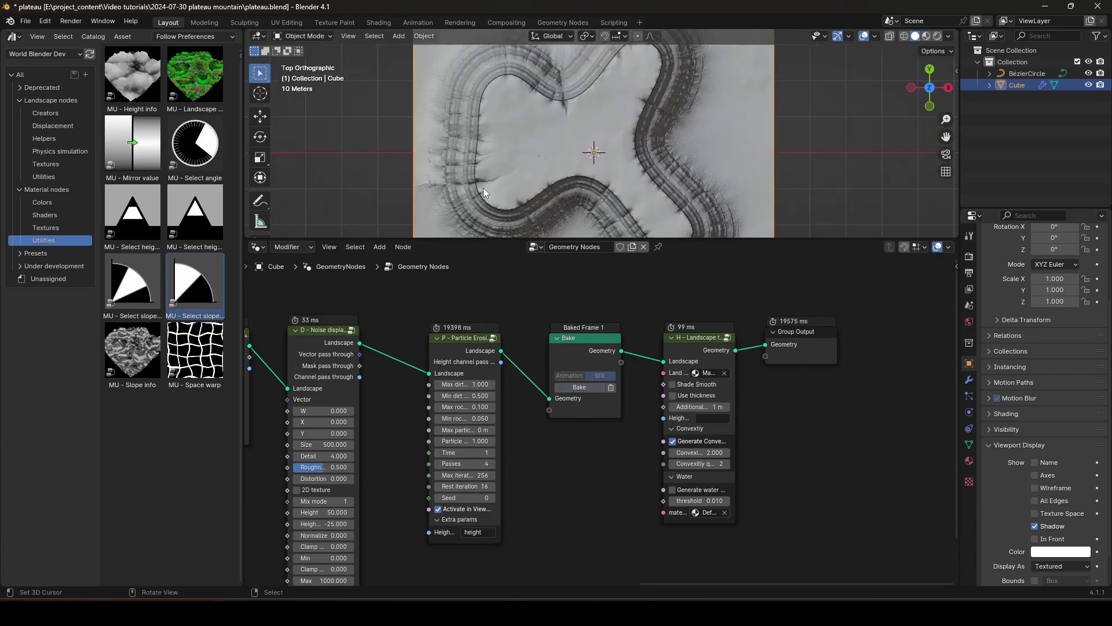
{"action": "middle_click_drag", "start_coordinate": [580, 178], "coordinate": [572, 148], "text": "shift"}
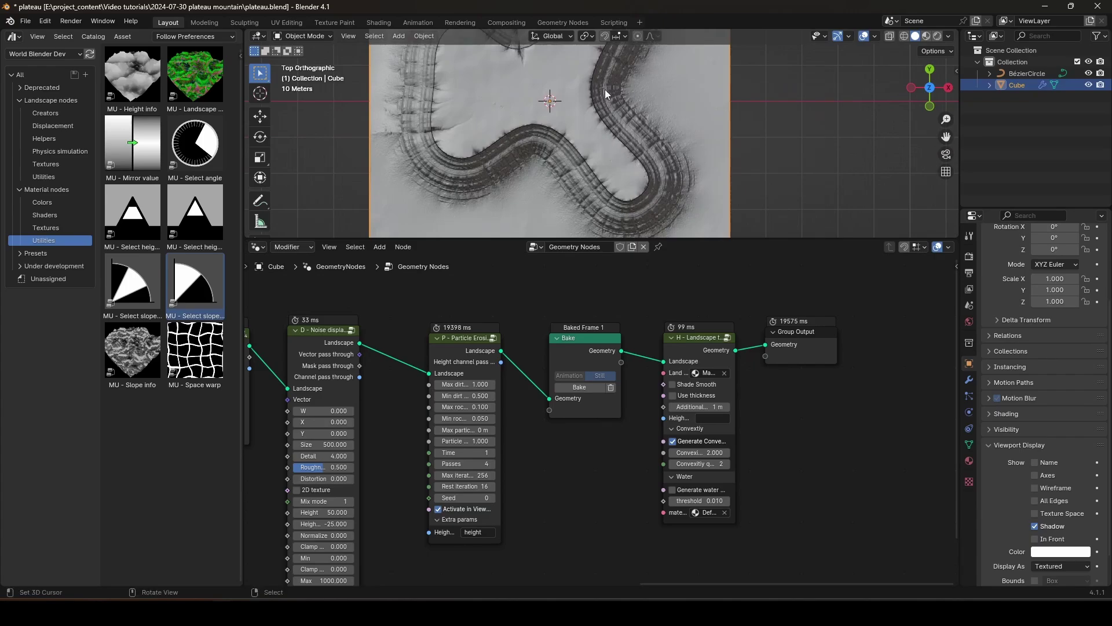
{"action": "middle_click_drag", "start_coordinate": [605, 89], "coordinate": [619, 151], "text": "shift"}
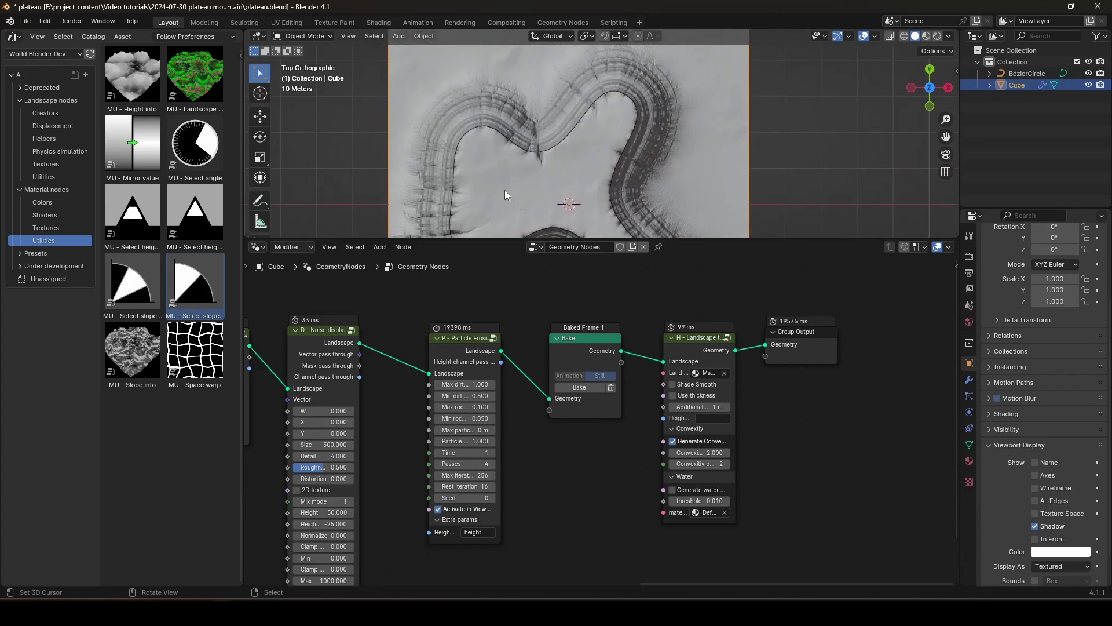
{"action": "middle_click_drag", "start_coordinate": [535, 175], "coordinate": [522, 115], "text": "shift"}
{"action": "left_click", "coordinate": [543, 78]}
{"action": "key", "text": "Tab"}
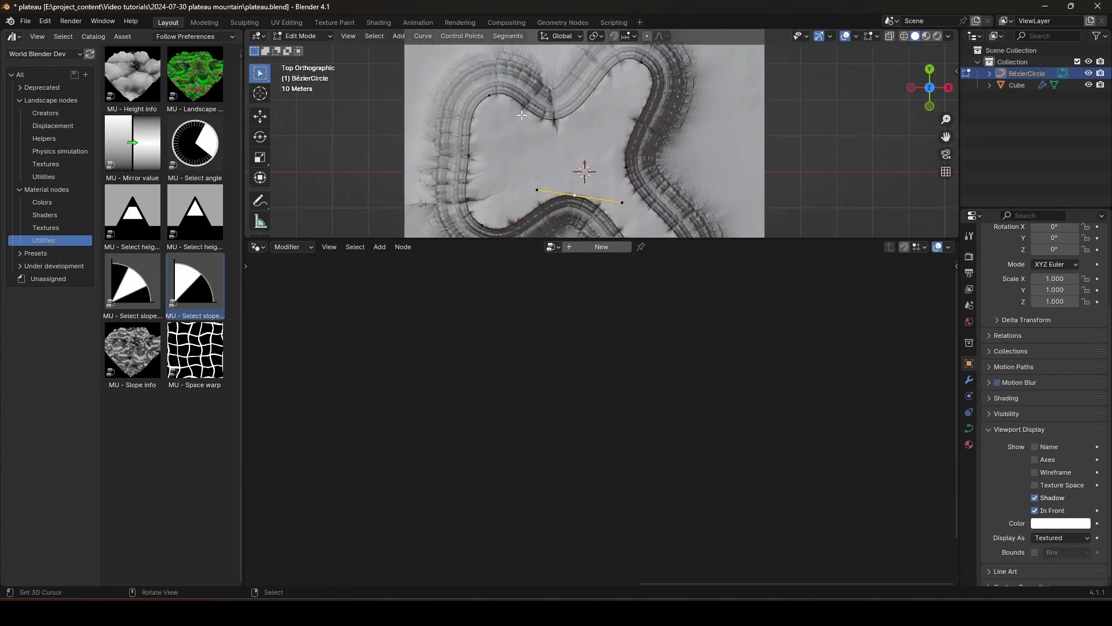
{"action": "key", "text": "a"}
{"action": "key", "text": "Tab"}
{"action": "left_click", "coordinate": [541, 179]}
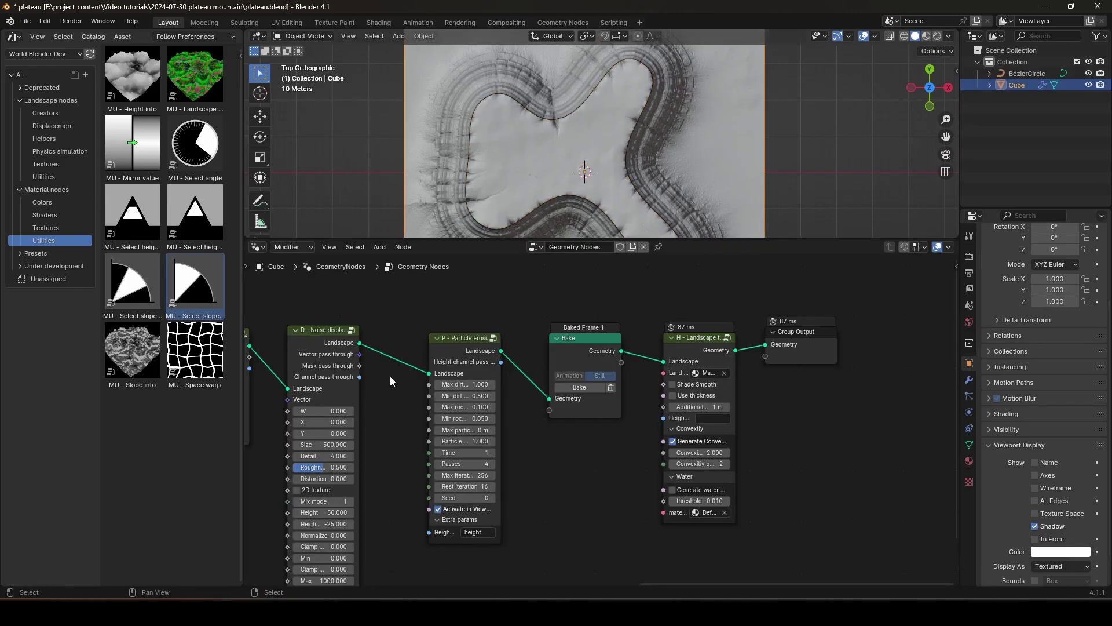
Insert an H - Warp landscape node between the Create landscape and Shape displacement nodes
{"action": "middle_click_drag", "start_coordinate": [799, 348], "coordinate": [610, 417]}
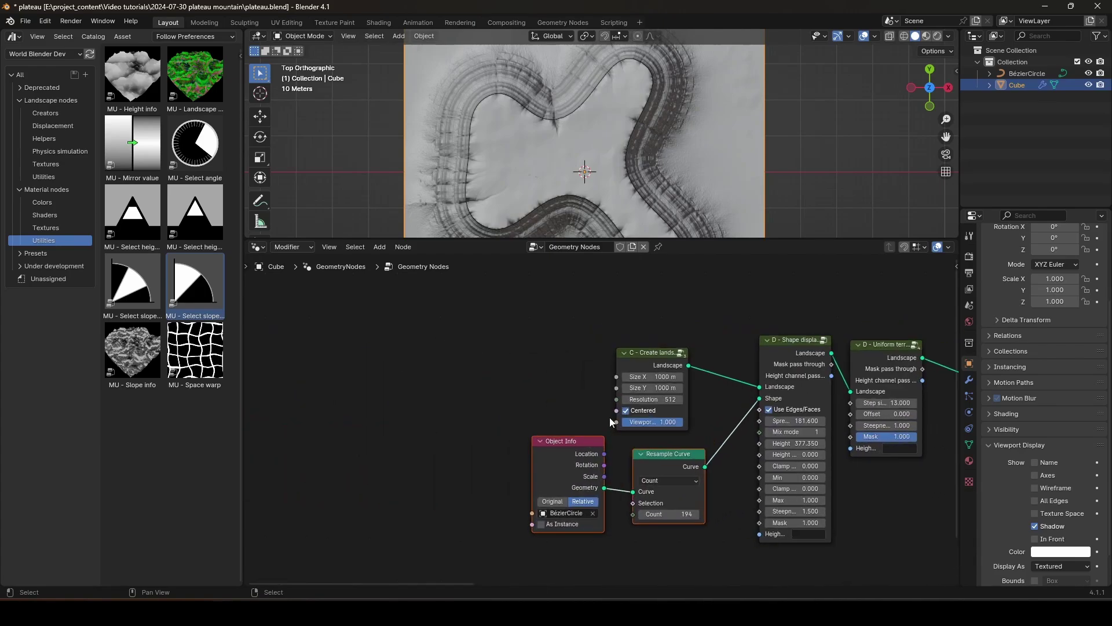
{"action": "left_click_drag", "start_coordinate": [623, 363], "coordinate": [419, 320]}
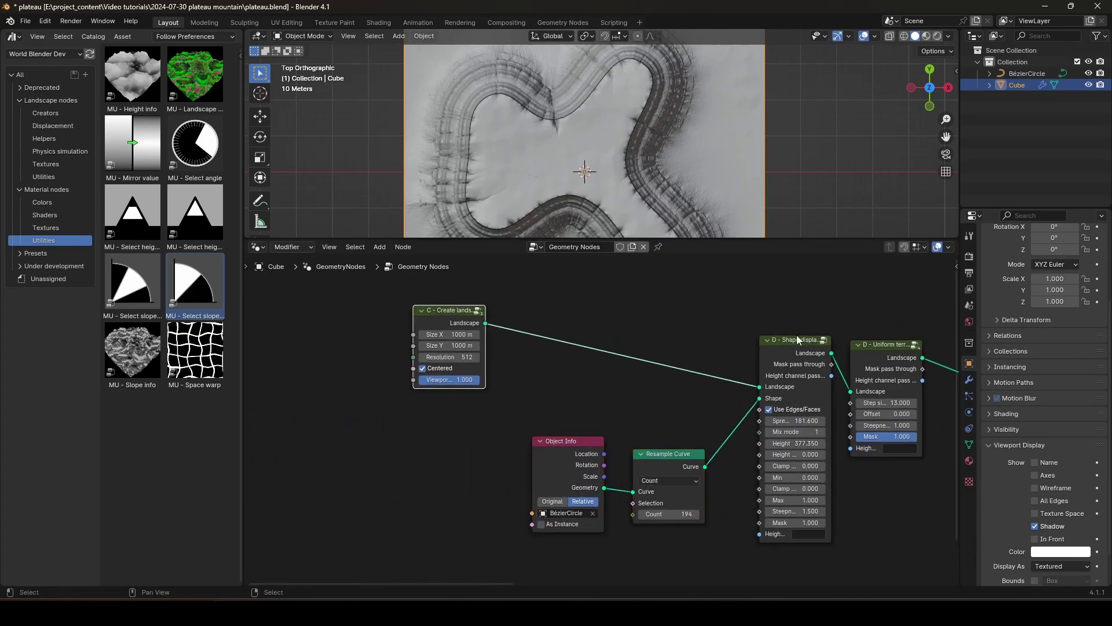
{"action": "left_click", "coordinate": [44, 139]}
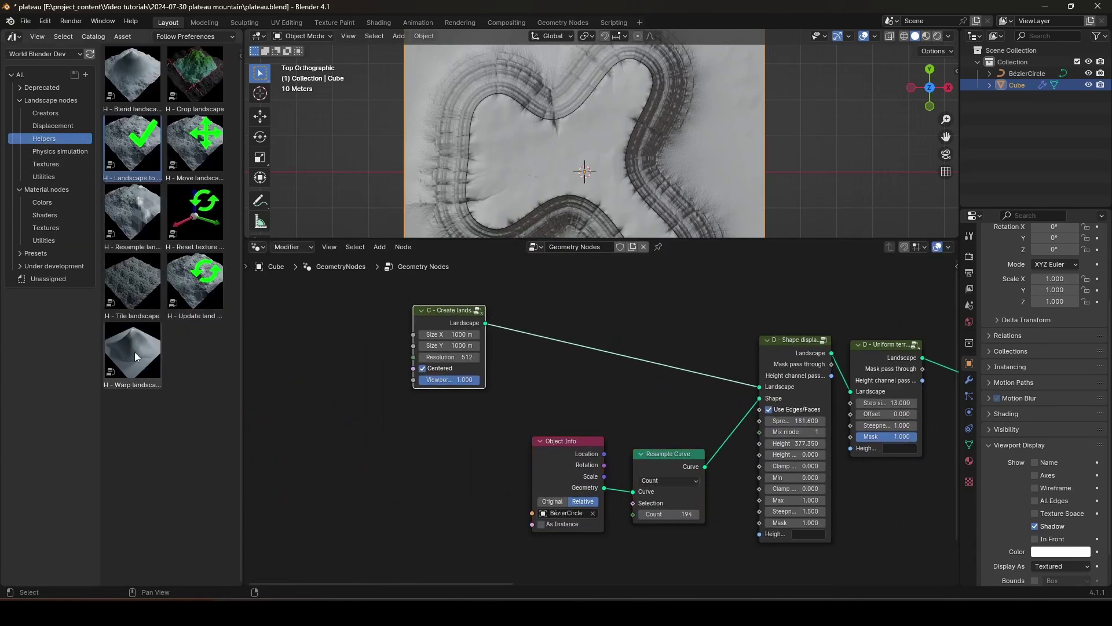
{"action": "left_click_drag", "start_coordinate": [134, 357], "coordinate": [612, 360]}
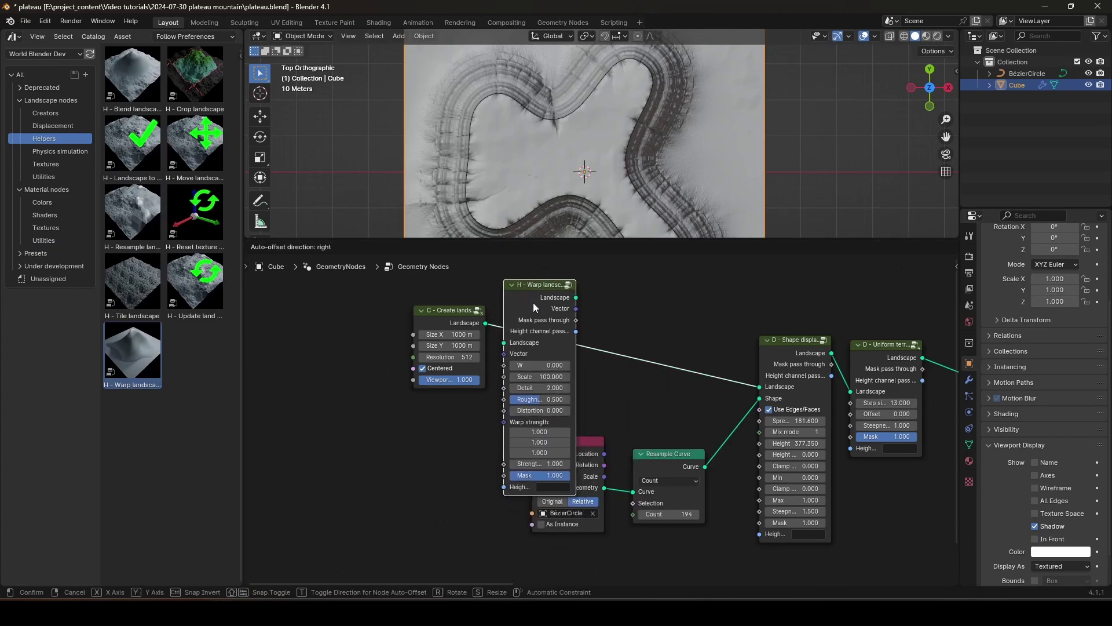
{"action": "left_click_drag", "start_coordinate": [533, 302], "coordinate": [533, 303]}
{"action": "left_click_drag", "start_coordinate": [404, 283], "coordinate": [553, 324]}
{"action": "left_click_drag", "start_coordinate": [551, 316], "coordinate": [405, 294]}
Preview the D - Shape displacement node's output in the viewport with a Viewer node
{"action": "middle_click_drag", "start_coordinate": [764, 361], "coordinate": [736, 375]}
{"action": "left_click", "coordinate": [760, 362]}
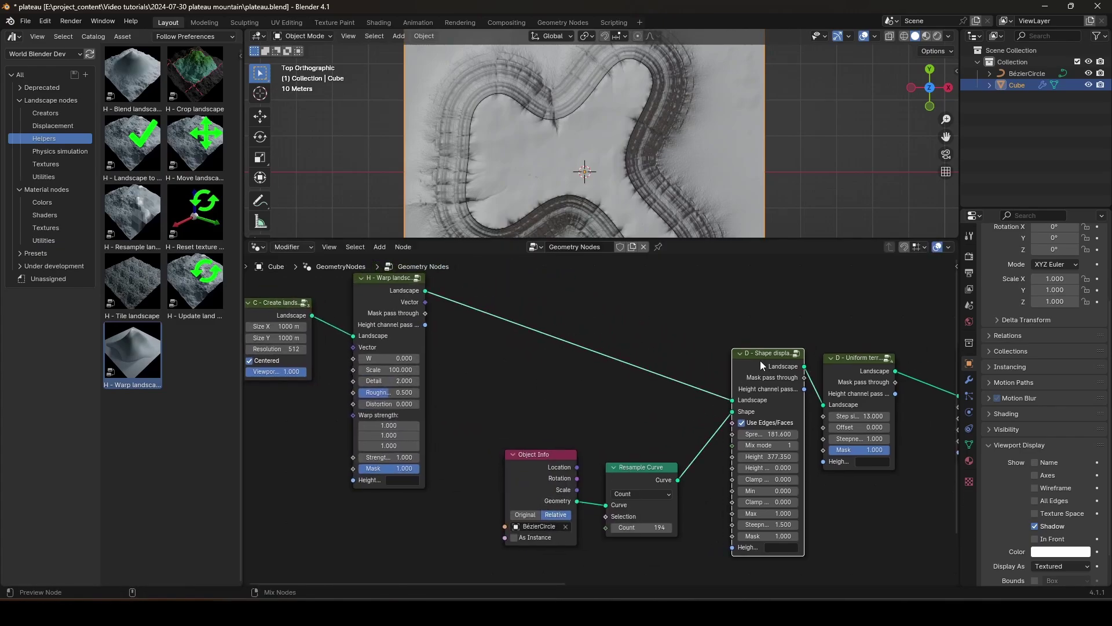
{"action": "left_click", "coordinate": [760, 361], "text": "ctrl+shift"}
{"action": "mouse_move", "coordinate": [600, 165]}
{"action": "middle_mouse_down"}
{"action": "mouse_move", "coordinate": [627, 147]}
{"action": "mouse_move", "coordinate": [604, 180]}
{"action": "mouse_move", "coordinate": [606, 165]}
{"action": "middle_mouse_up"}
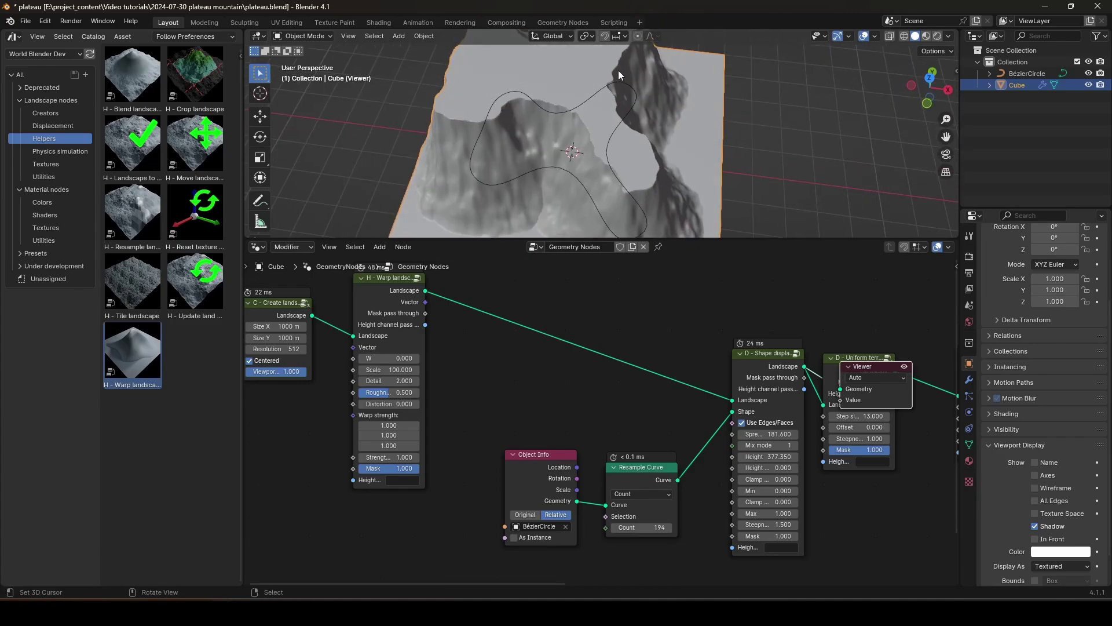
Toggle muting on the Resample Curve node and compare the plateau surface close up
{"action": "key", "text": "m"}
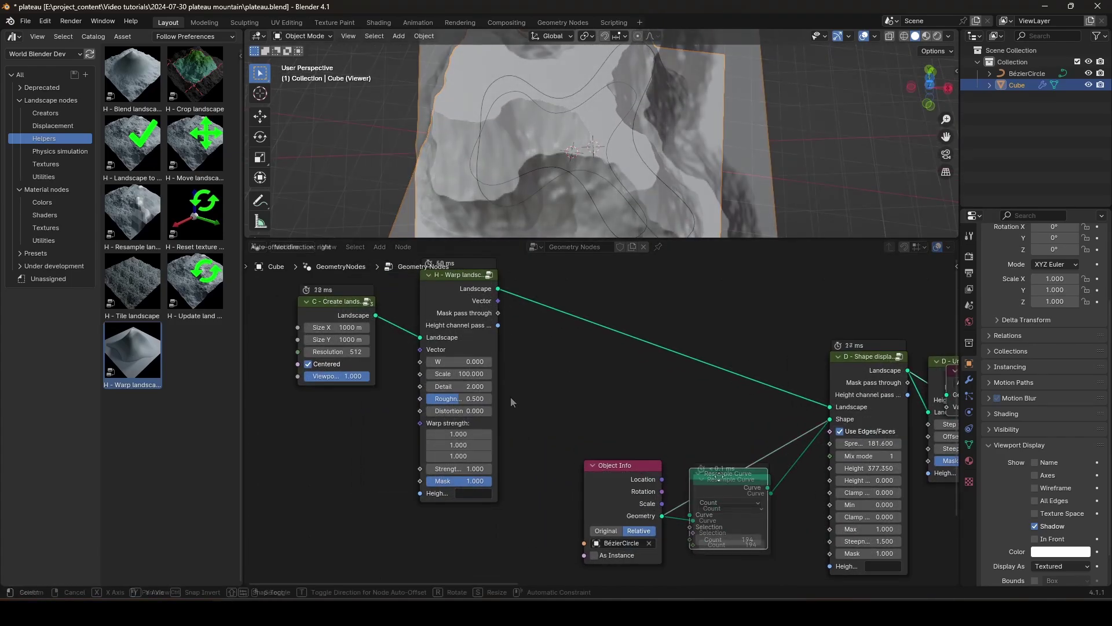
{"action": "key", "text": "m"}
{"action": "scroll", "coordinate": [497, 154], "scroll_direction": "up", "scroll_amount": 1}
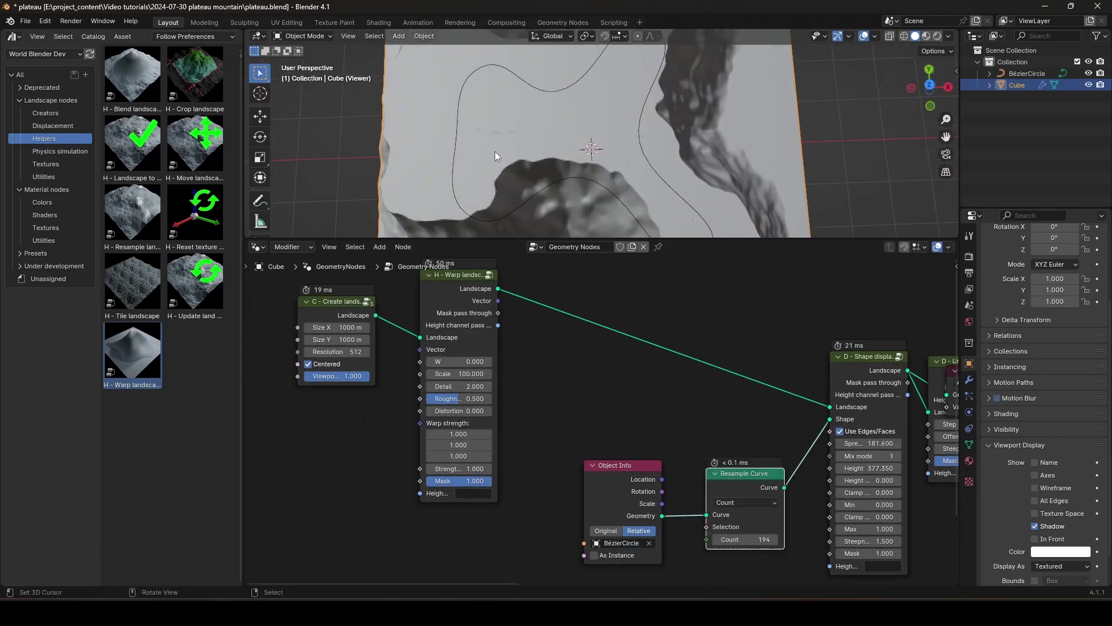
{"action": "middle_click_drag", "start_coordinate": [494, 151], "coordinate": [492, 194]}
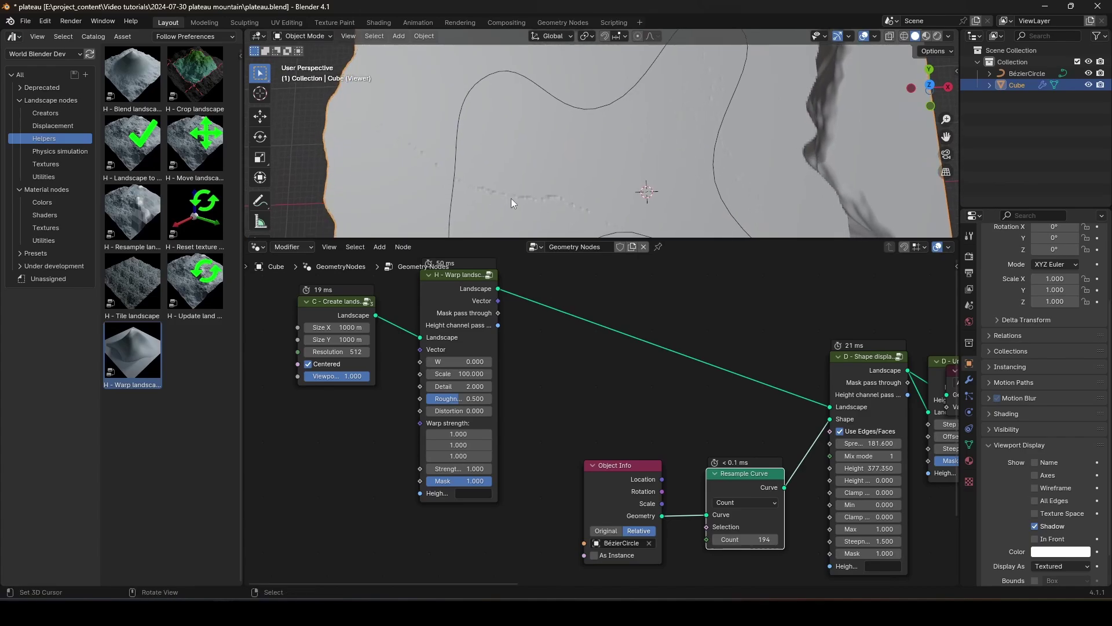
Remove the Resample Curve node, leaving the BézierCircle's Object Info geometry linked straight to the Shape displacement node
{"action": "left_click_drag", "start_coordinate": [752, 483], "coordinate": [711, 388]}
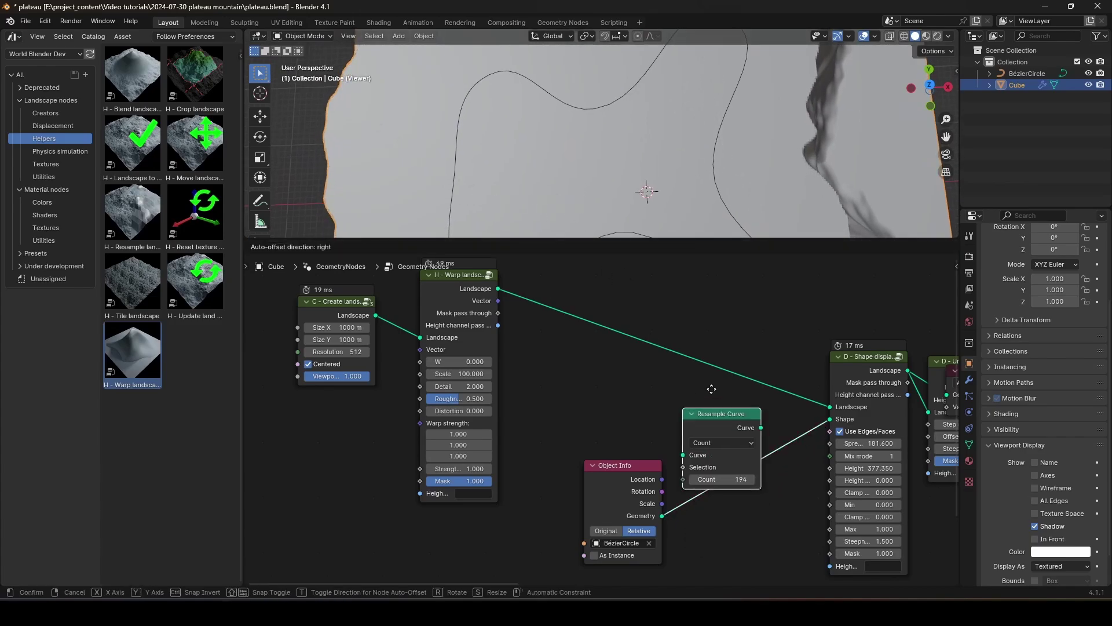
{"action": "right_click", "coordinate": [711, 388]}
{"action": "key", "text": "x"}
{"action": "middle_click_drag", "start_coordinate": [572, 130], "coordinate": [602, 150]}
{"action": "scroll", "coordinate": [590, 138], "scroll_direction": "down", "scroll_amount": 5}
Set the H - Warp landscape node's Scale to 82.3 and its Detail to 4
{"action": "middle_click_drag", "start_coordinate": [472, 373], "coordinate": [567, 380]}
{"action": "scroll", "coordinate": [568, 382], "scroll_direction": "up", "scroll_amount": 2}
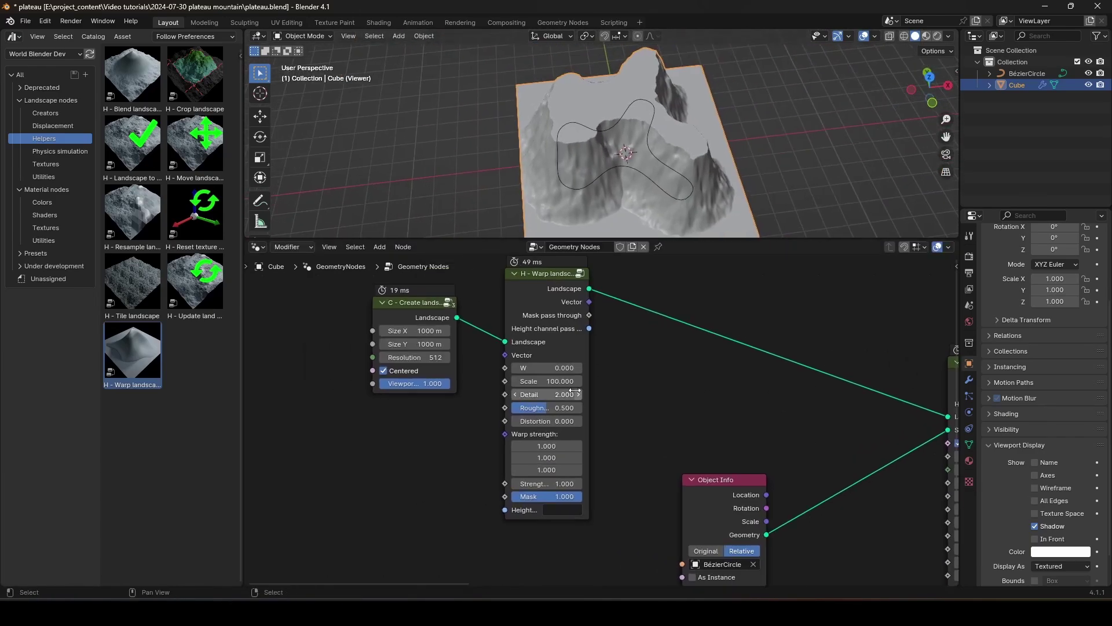
{"action": "left_click_drag", "start_coordinate": [541, 378], "coordinate": [439, 377]}
{"action": "middle_click_drag", "start_coordinate": [621, 170], "coordinate": [637, 95]}
{"action": "left_click", "coordinate": [541, 391]}
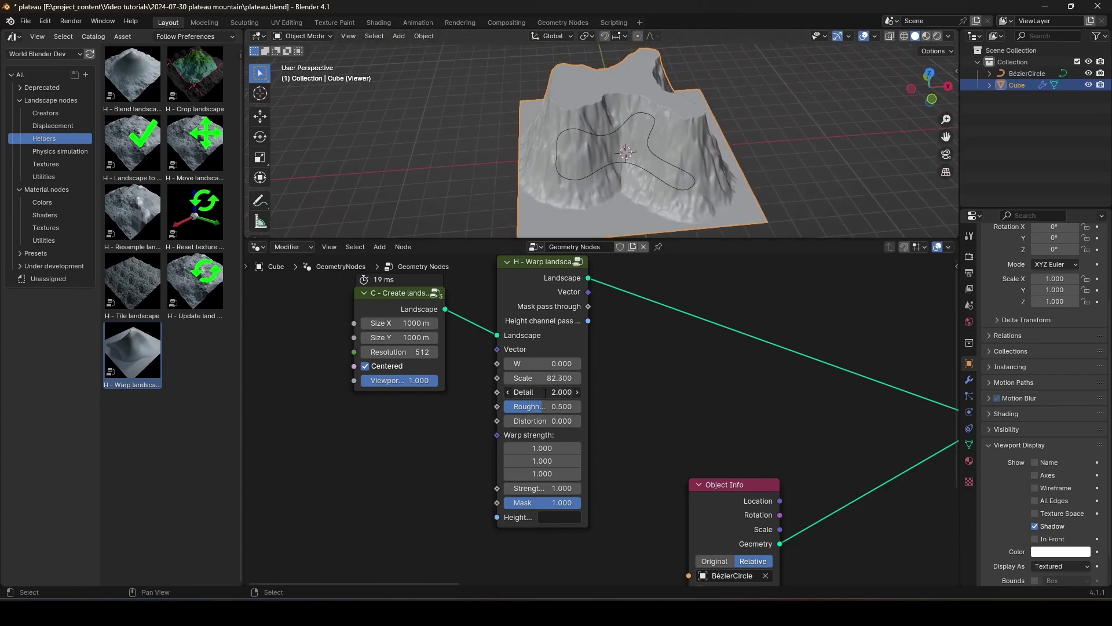
{"action": "type", "text": "4"}
{"action": "key", "text": "Return"}
{"action": "middle_click_drag", "start_coordinate": [614, 168], "coordinate": [650, 209]}
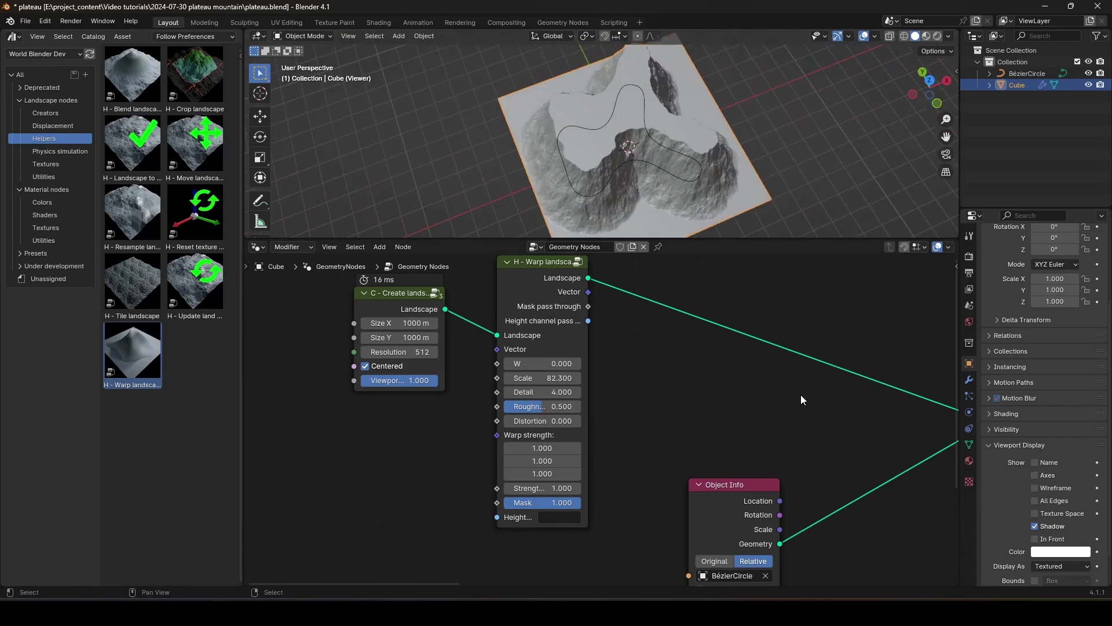
Preview the D - Noise displacement output to check the warped, terraced cliffs before erosion
{"action": "scroll", "coordinate": [800, 397], "scroll_direction": "down", "scroll_amount": 4}
{"action": "middle_click_drag", "start_coordinate": [801, 406], "coordinate": [766, 447]}
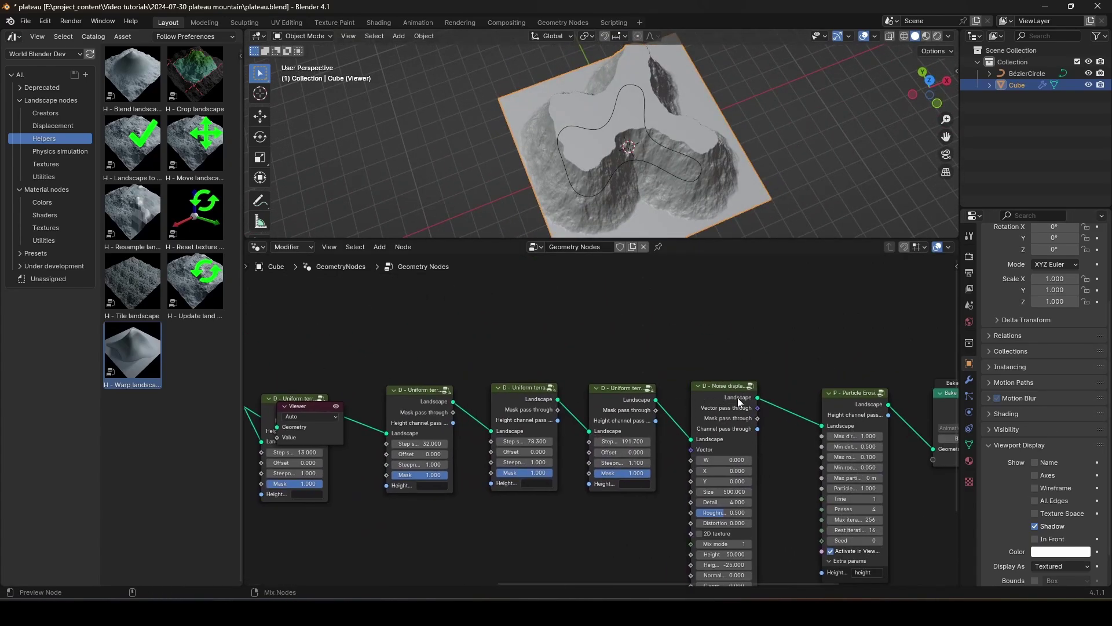
{"action": "middle_click_drag", "start_coordinate": [657, 168], "coordinate": [659, 99]}
{"action": "scroll", "coordinate": [666, 104], "scroll_direction": "up", "scroll_amount": 3}
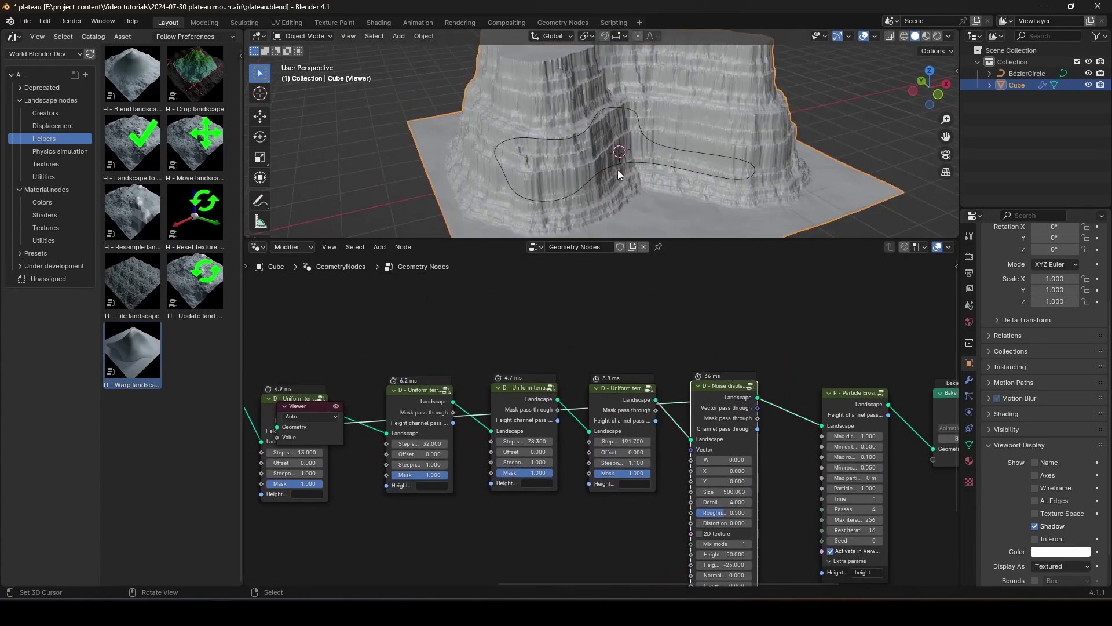
Delete the Viewer node and bake the particle erosion again with the warped landscape
{"action": "left_click_drag", "start_coordinate": [303, 405], "coordinate": [899, 329]}
{"action": "middle_click_drag", "start_coordinate": [833, 380], "coordinate": [458, 456]}
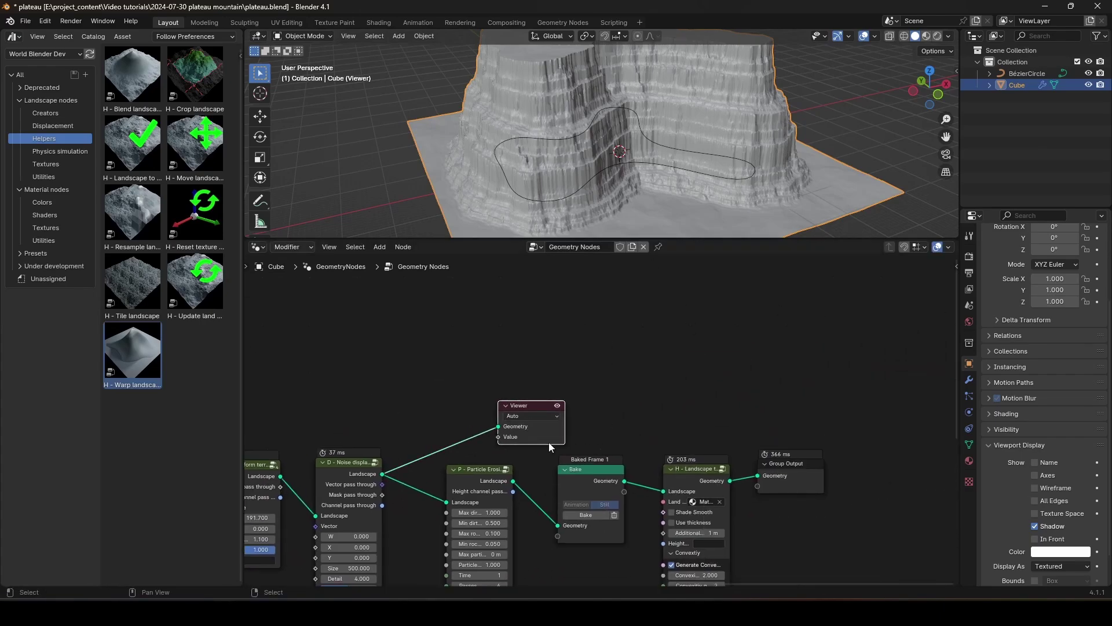
{"action": "key", "text": "x"}
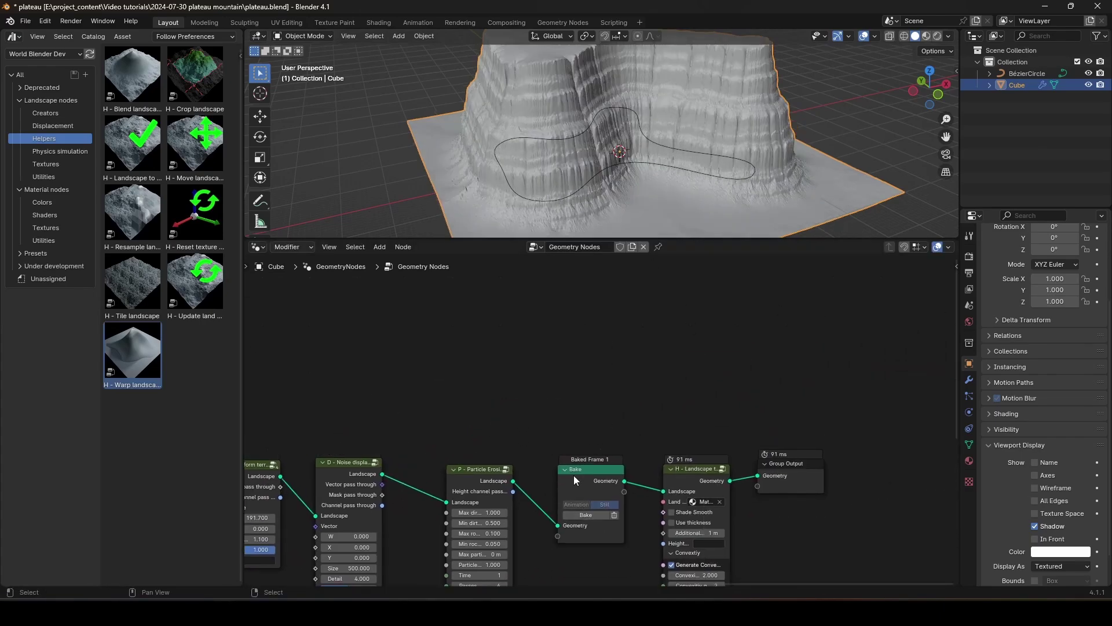
{"action": "left_click", "coordinate": [586, 515]}
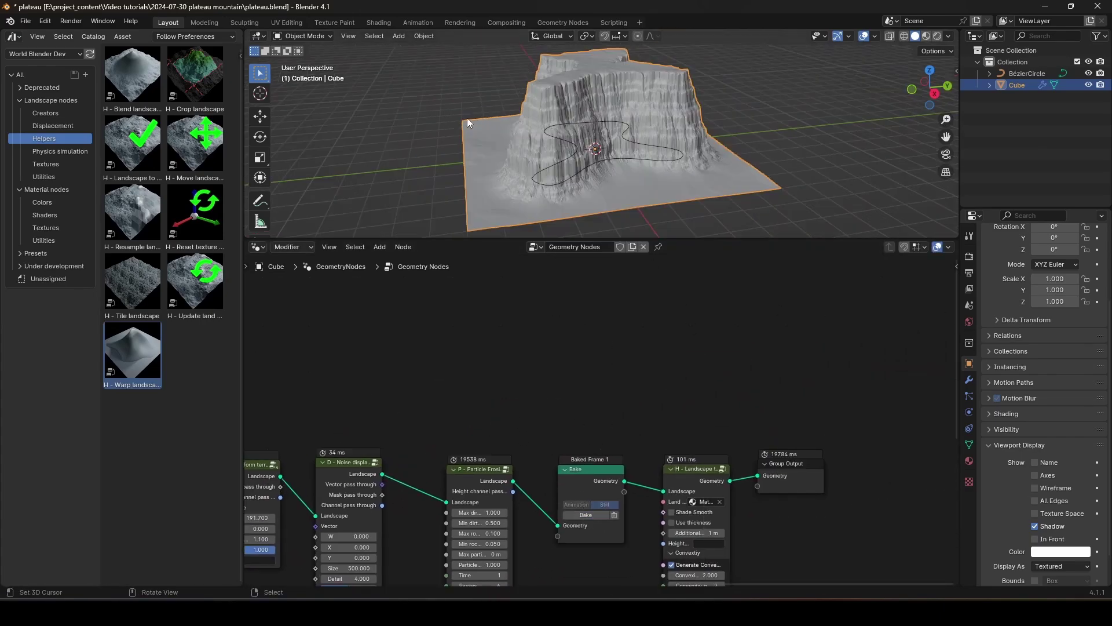
Inspect the rebaked, warped plateau from several sides and change the viewport shading
{"action": "middle_click_drag", "start_coordinate": [467, 117], "coordinate": [668, 134]}
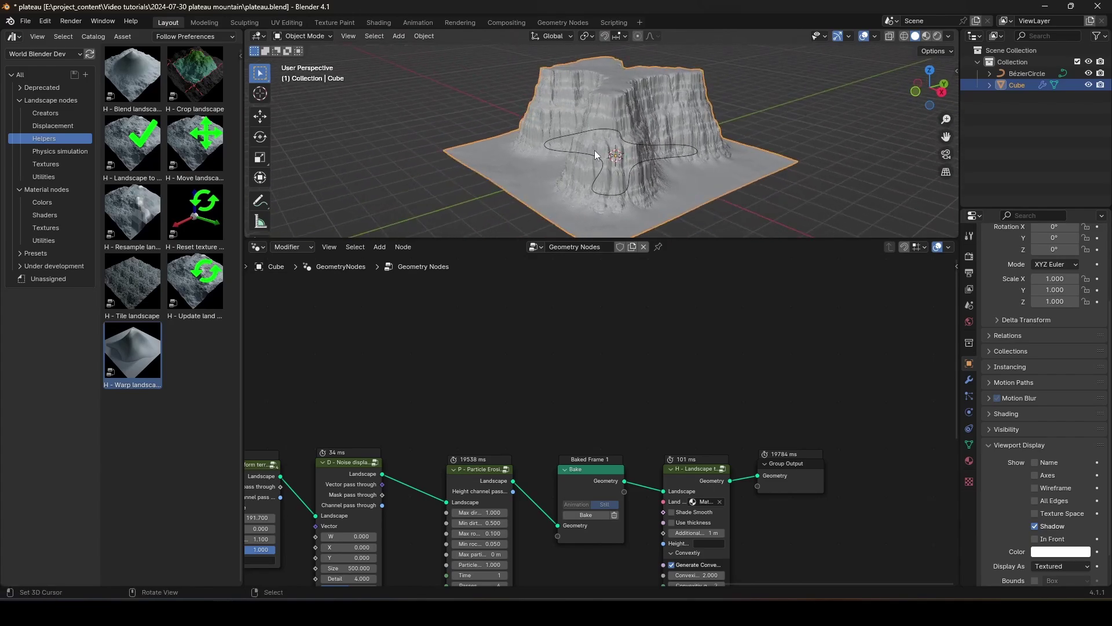
{"action": "mouse_move", "coordinate": [595, 150]}
{"action": "middle_mouse_down"}
{"action": "mouse_move", "coordinate": [716, 142]}
{"action": "mouse_move", "coordinate": [701, 160]}
{"action": "mouse_move", "coordinate": [708, 148]}
{"action": "mouse_move", "coordinate": [654, 126]}
{"action": "mouse_move", "coordinate": [717, 130]}
{"action": "mouse_move", "coordinate": [669, 150]}
{"action": "mouse_move", "coordinate": [763, 129]}
{"action": "mouse_move", "coordinate": [707, 161]}
{"action": "middle_mouse_up"}
{"action": "key", "text": "z"}
{"action": "left_click", "coordinate": [687, 114]}
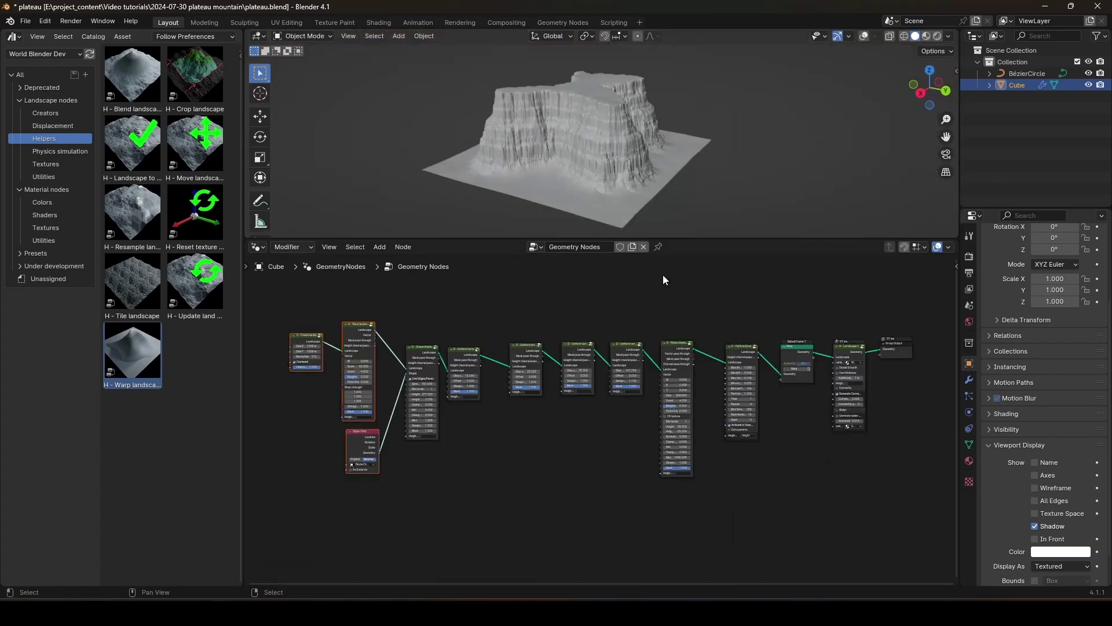